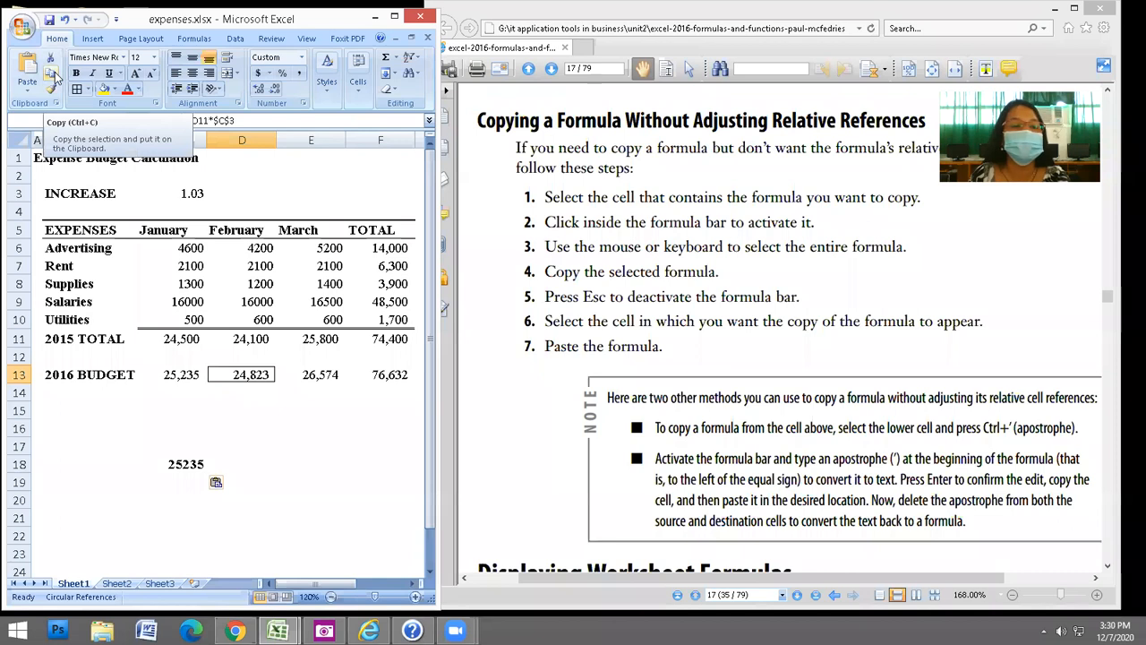
Try copying D13, dismiss the multiple-selections error, and review the PDF instructions.
click(54, 75)
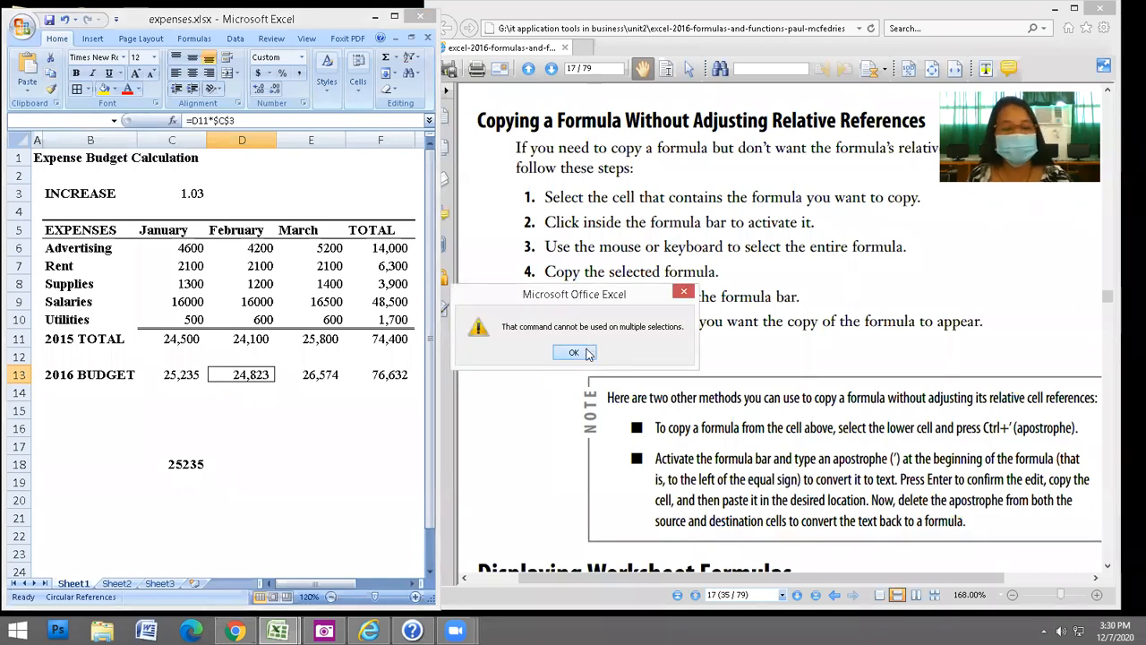
key(Return)
click(310, 421)
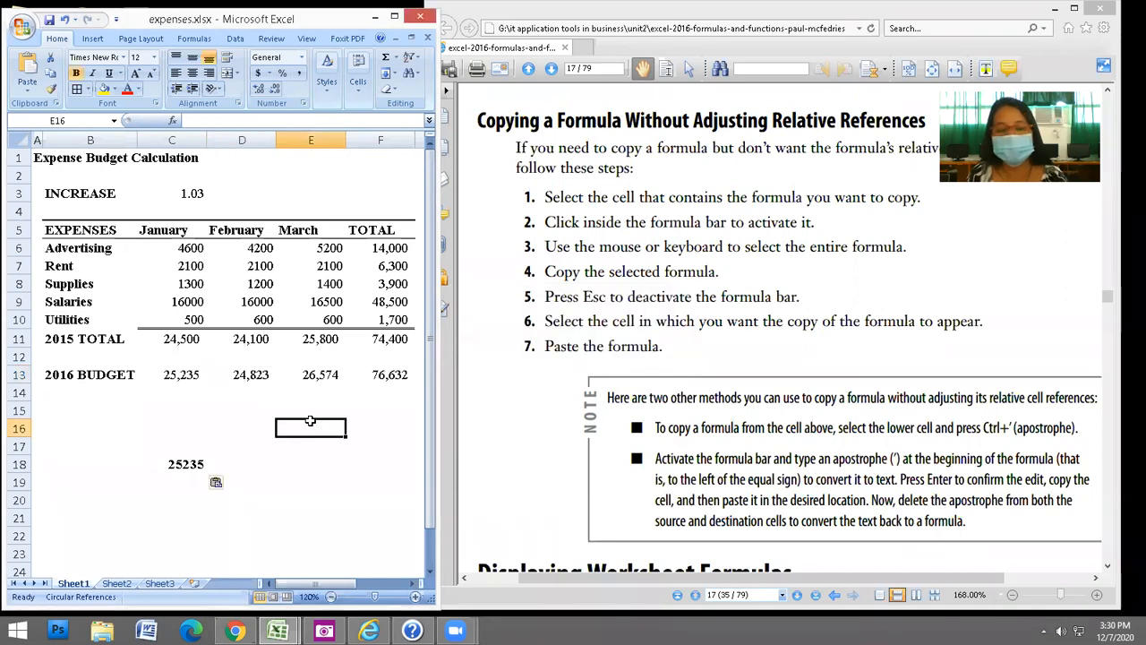
scroll(318, 405, down, 1)
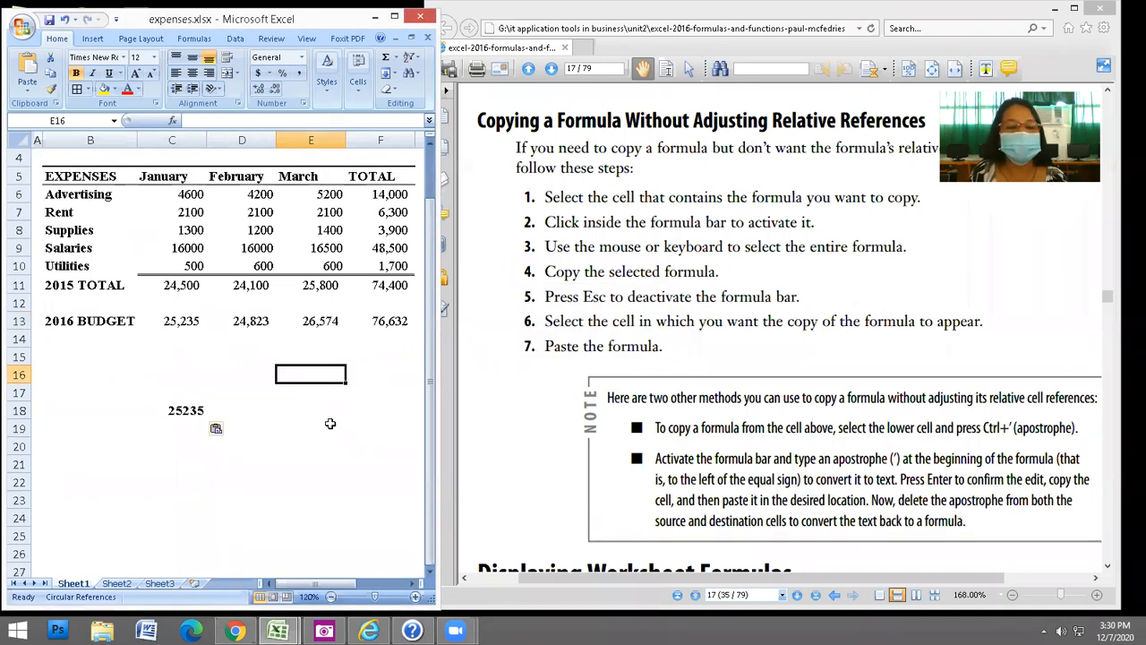
scroll(330, 422, up, 1)
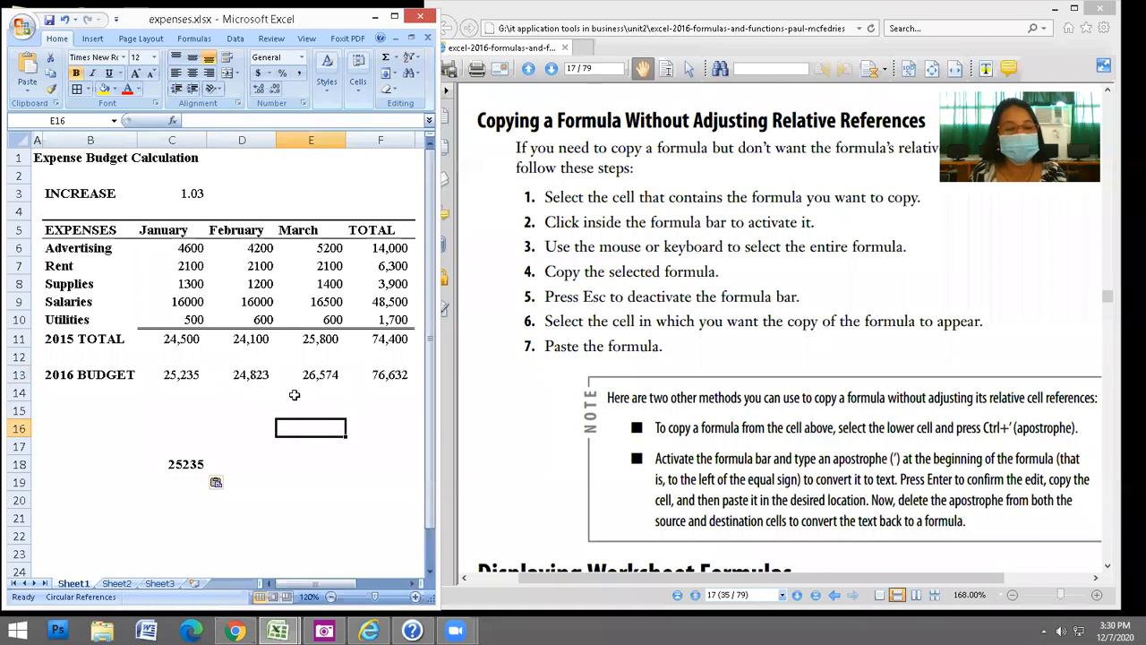
click(251, 374)
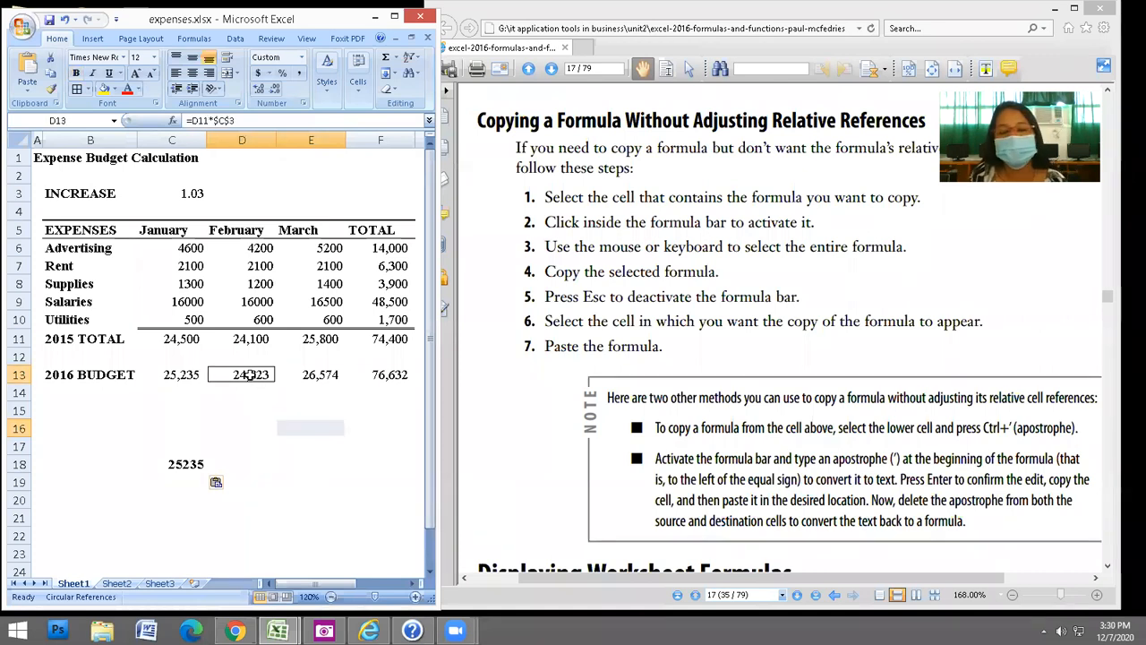
click(975, 384)
scroll(976, 384, down, 3)
scroll(982, 480, down, 4)
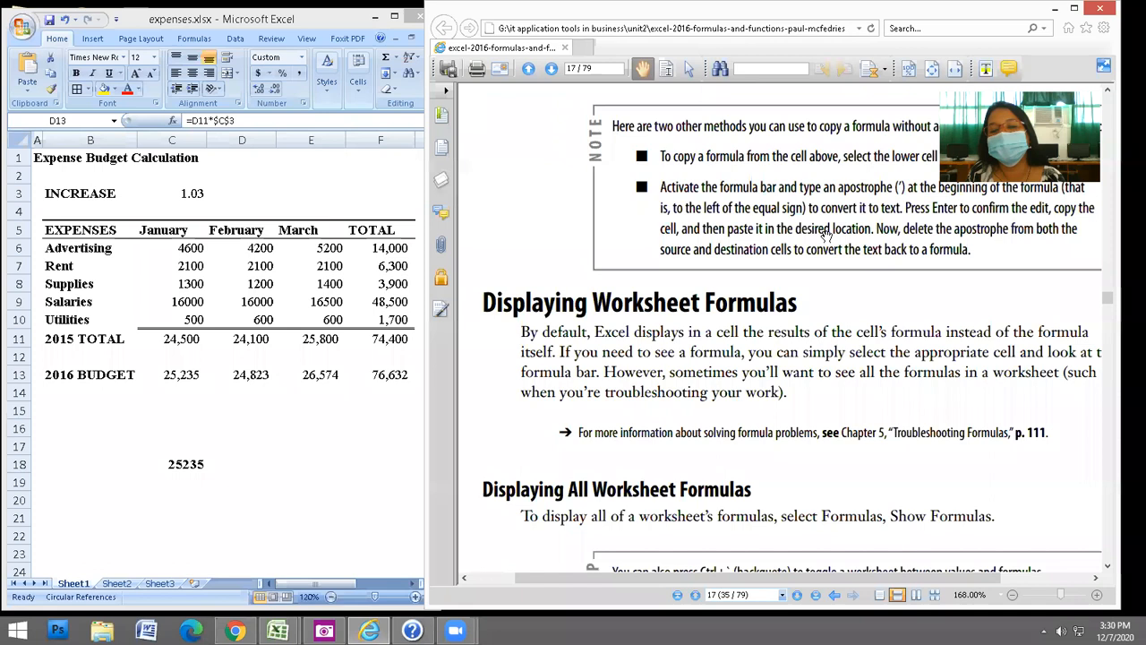
scroll(961, 397, up, 1)
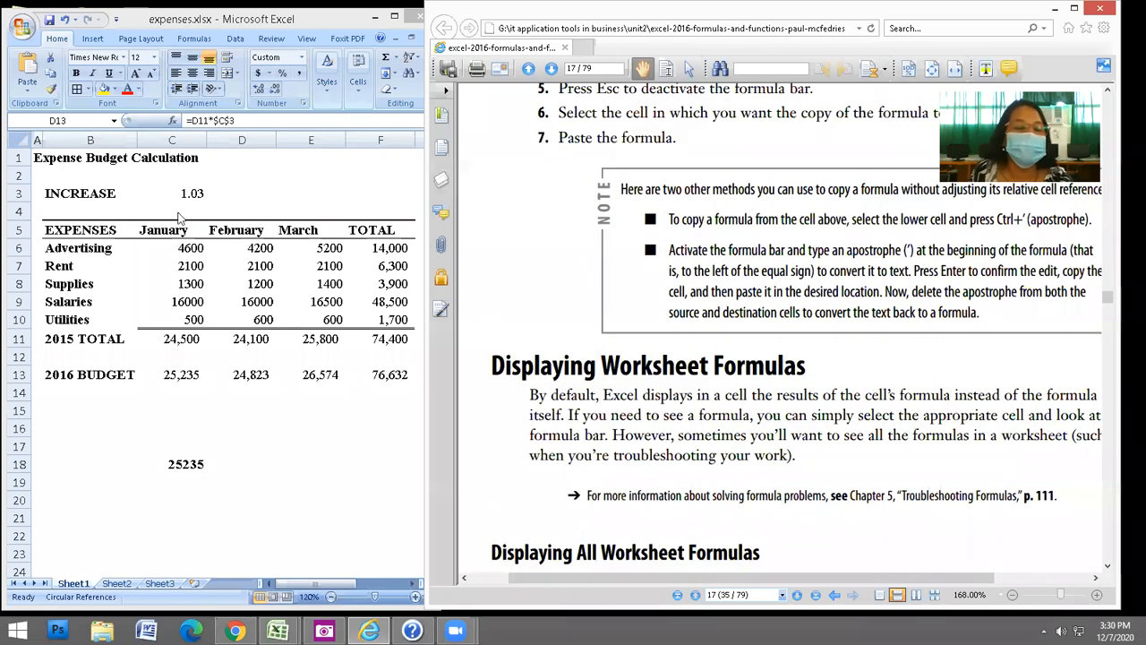
click(284, 9)
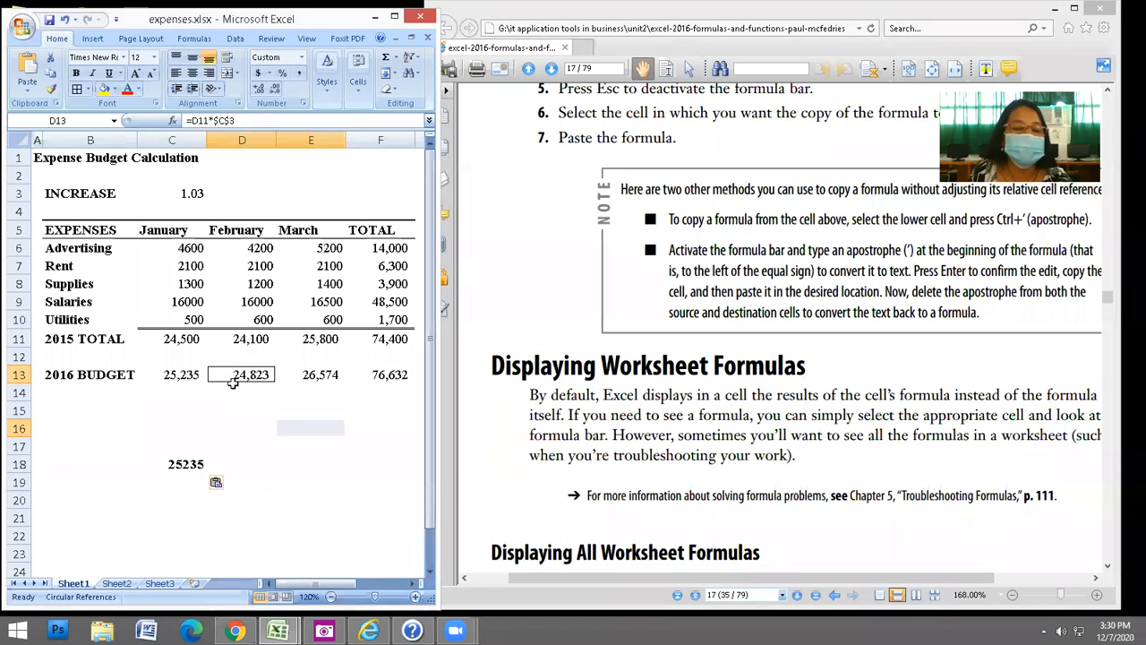
Prefix D13's formula with an apostrophe and paste it as text into D18.
click(191, 120)
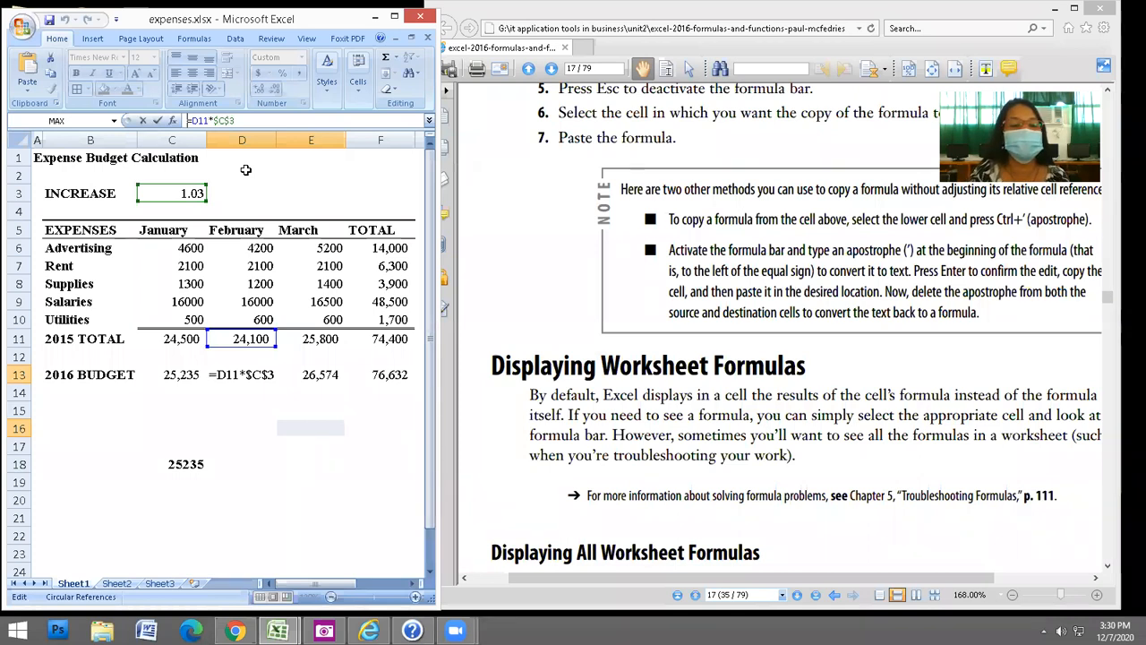
text(')
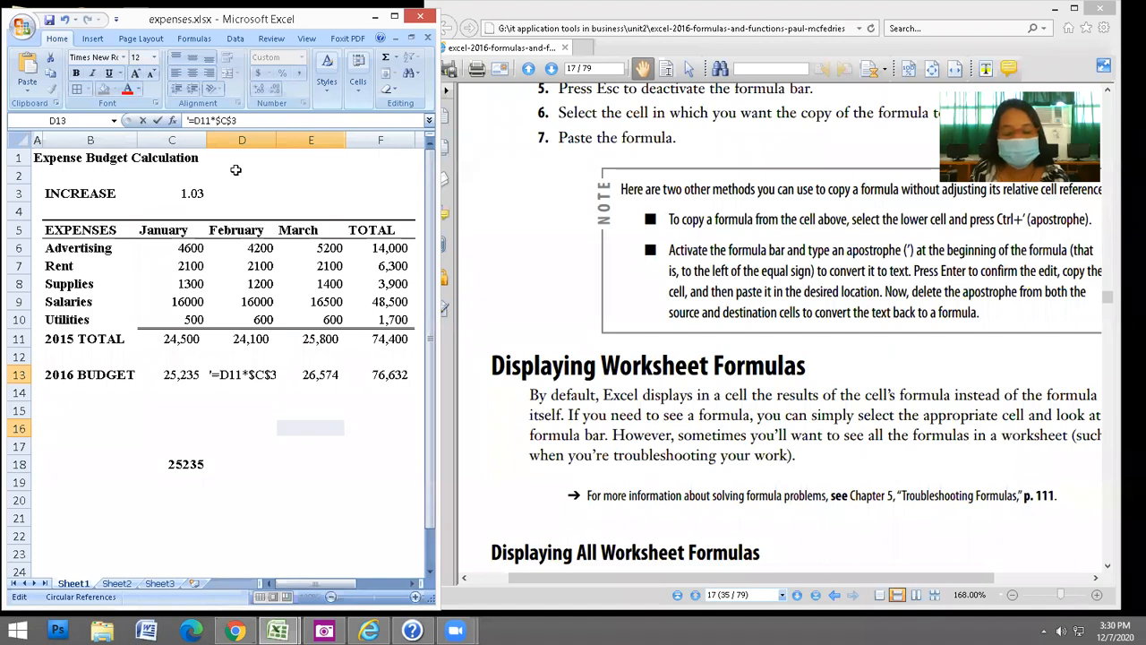
key(Return)
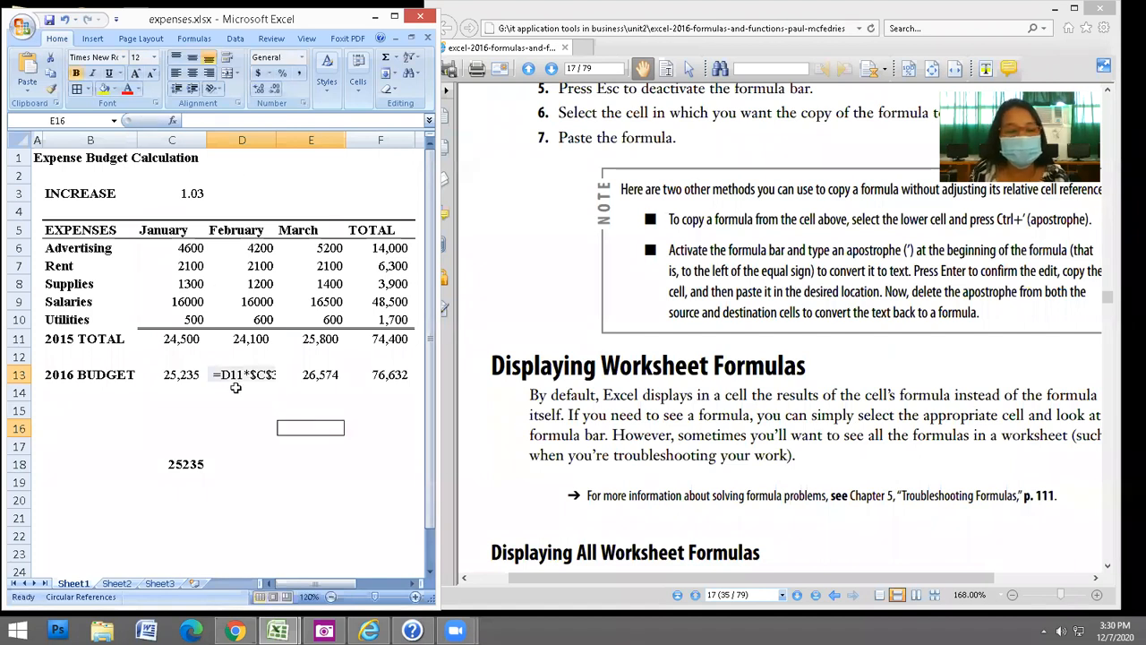
click(236, 374)
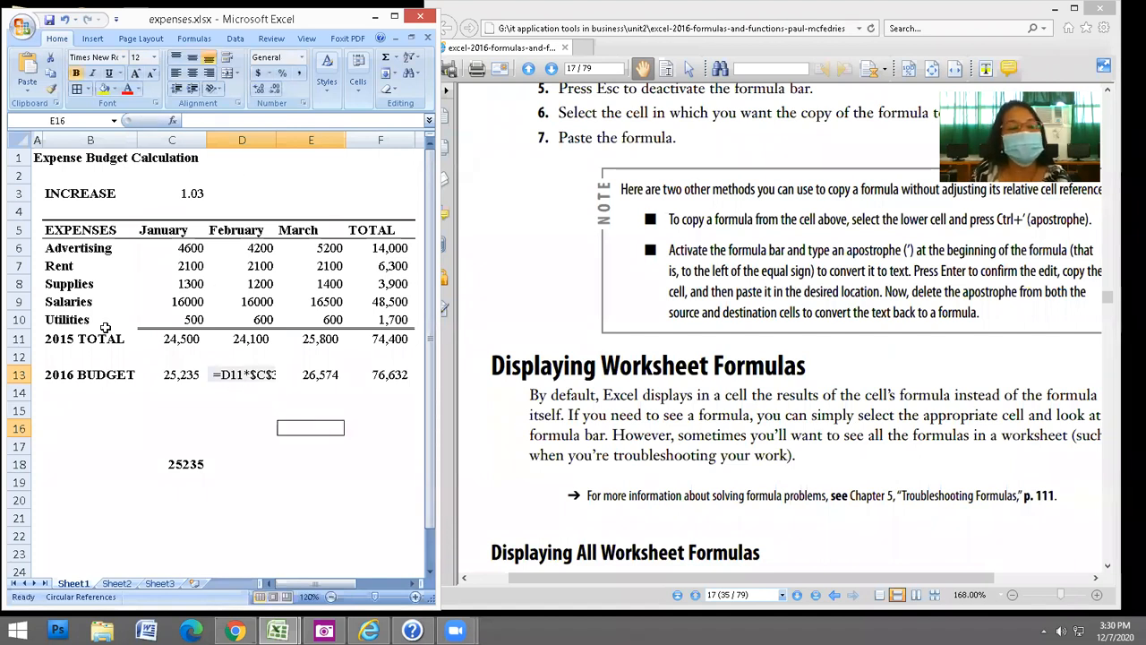
click(51, 76)
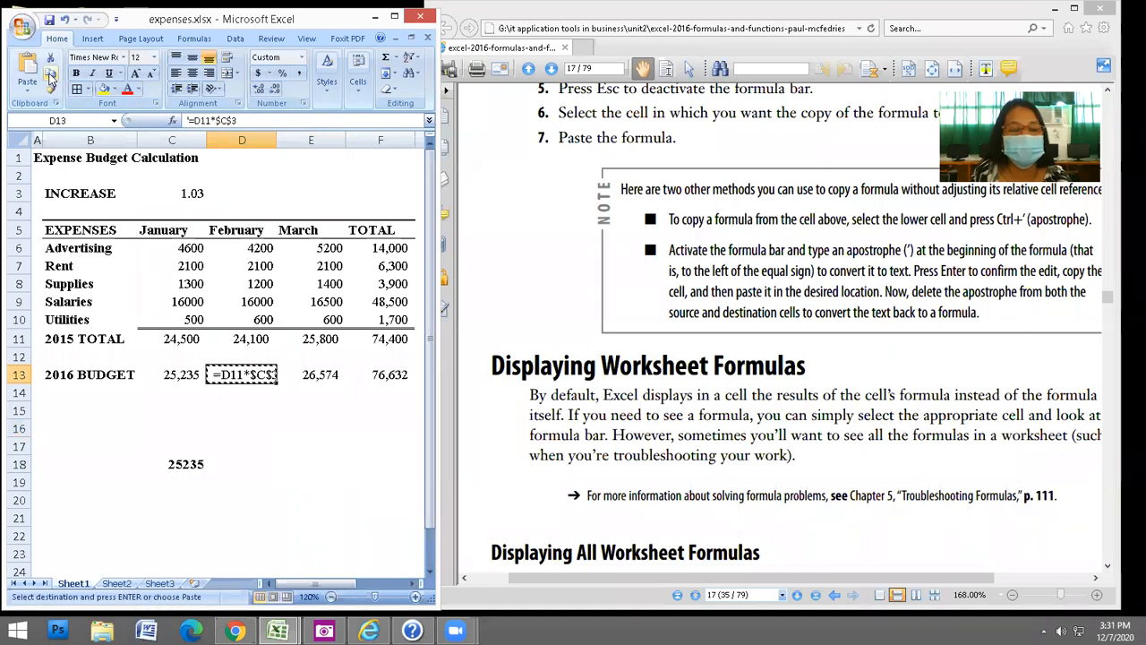
click(241, 466)
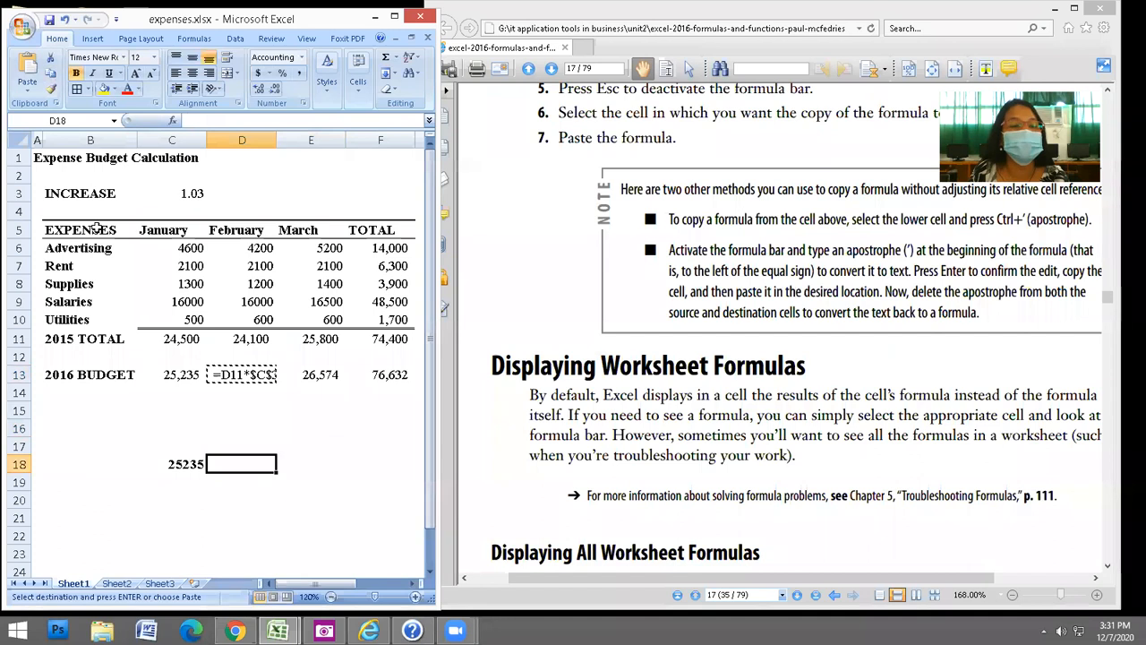
click(30, 67)
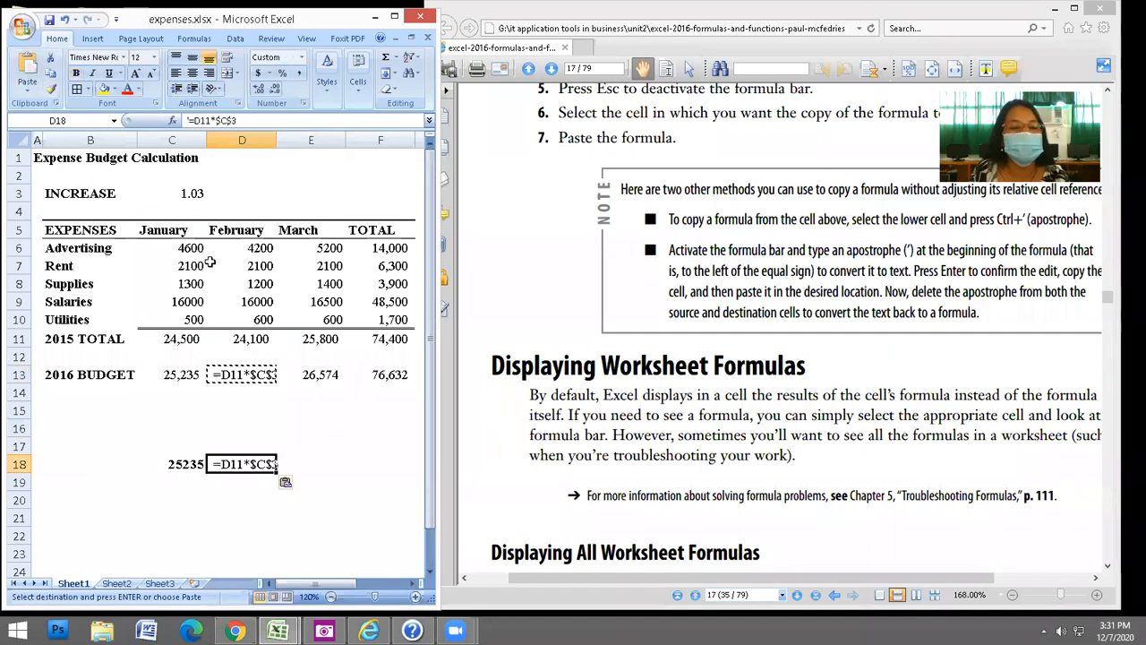
key(Escape)
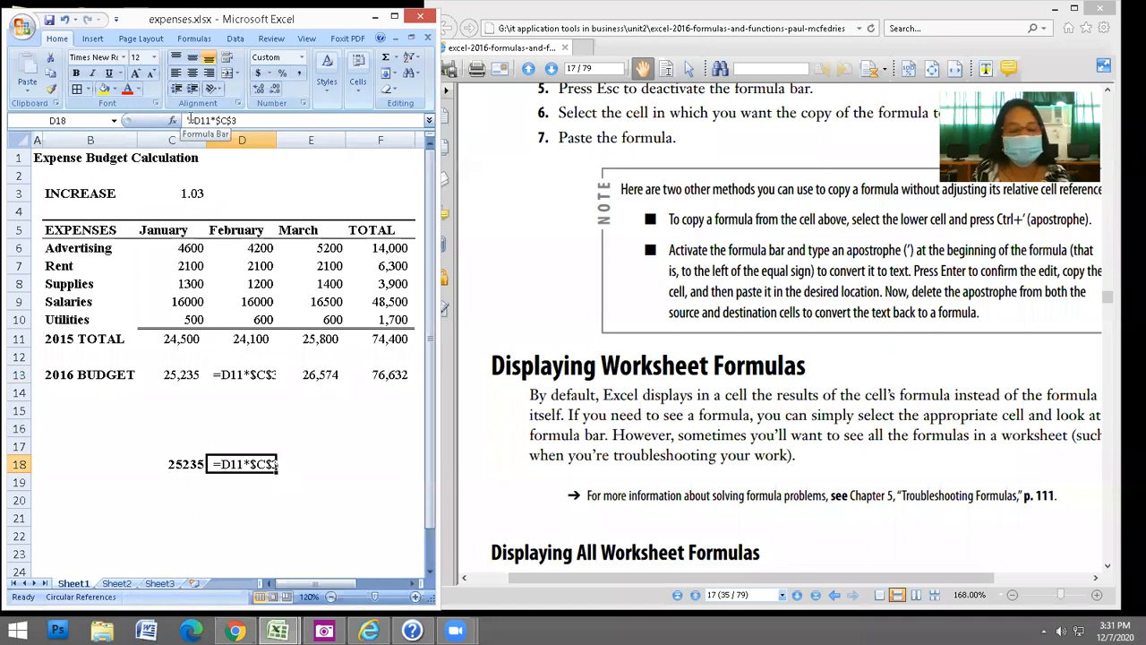
Remove the apostrophes from D18 and D13 so both calculate 24,823.
key(BackSpace)
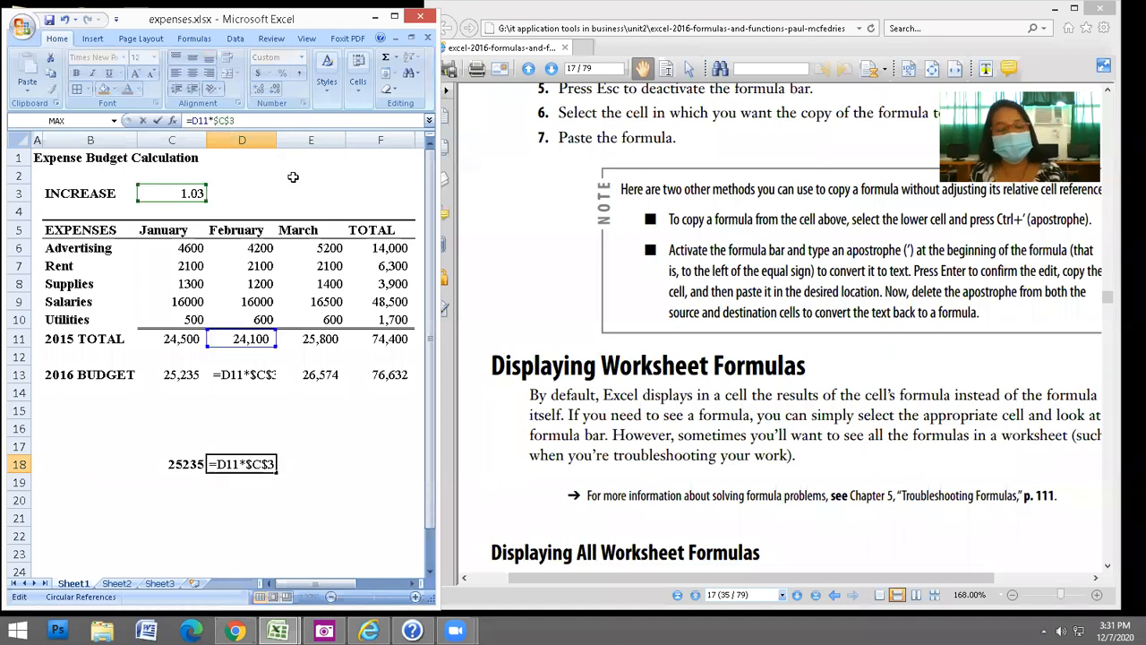
key(Return)
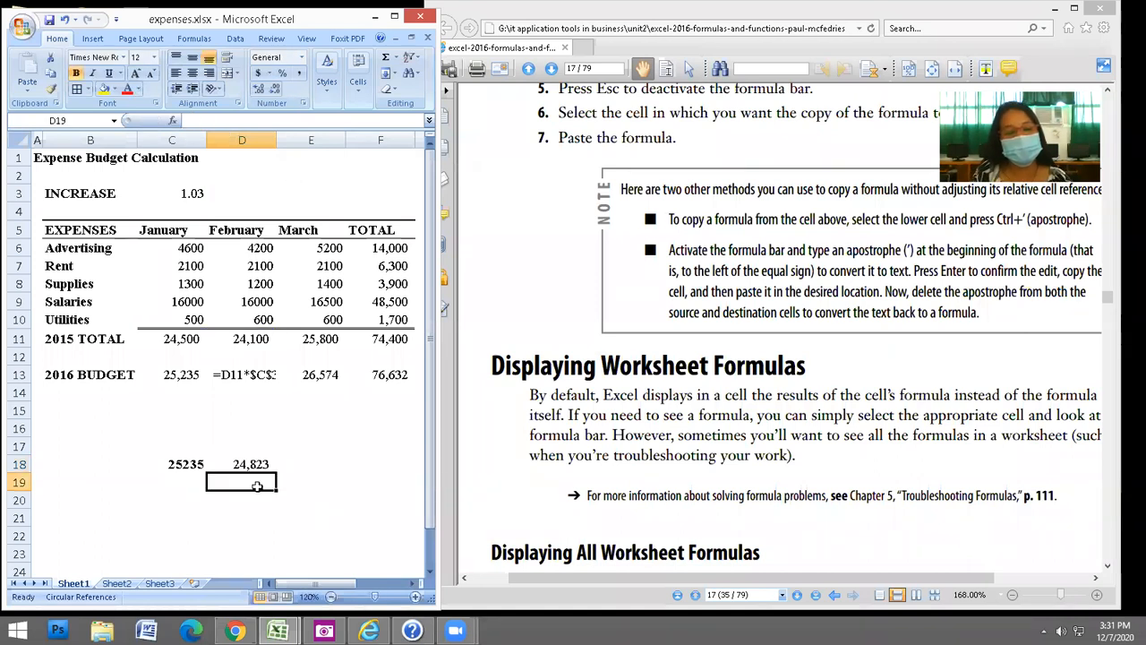
click(239, 376)
key(F2)
key(Home)
key(Delete)
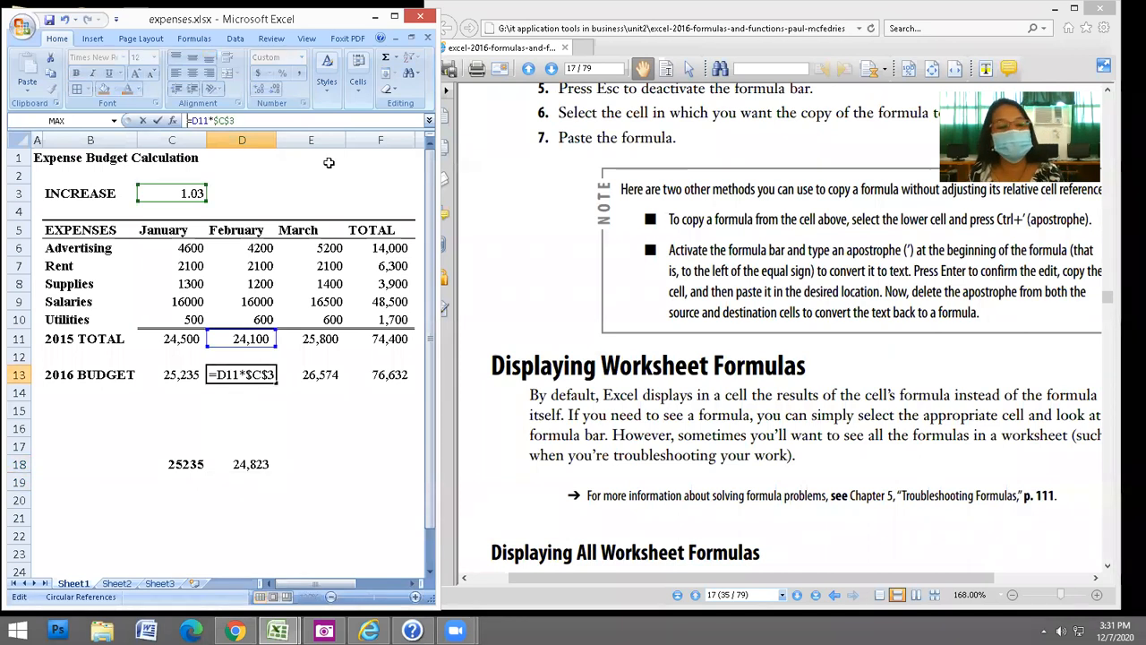
key(Return)
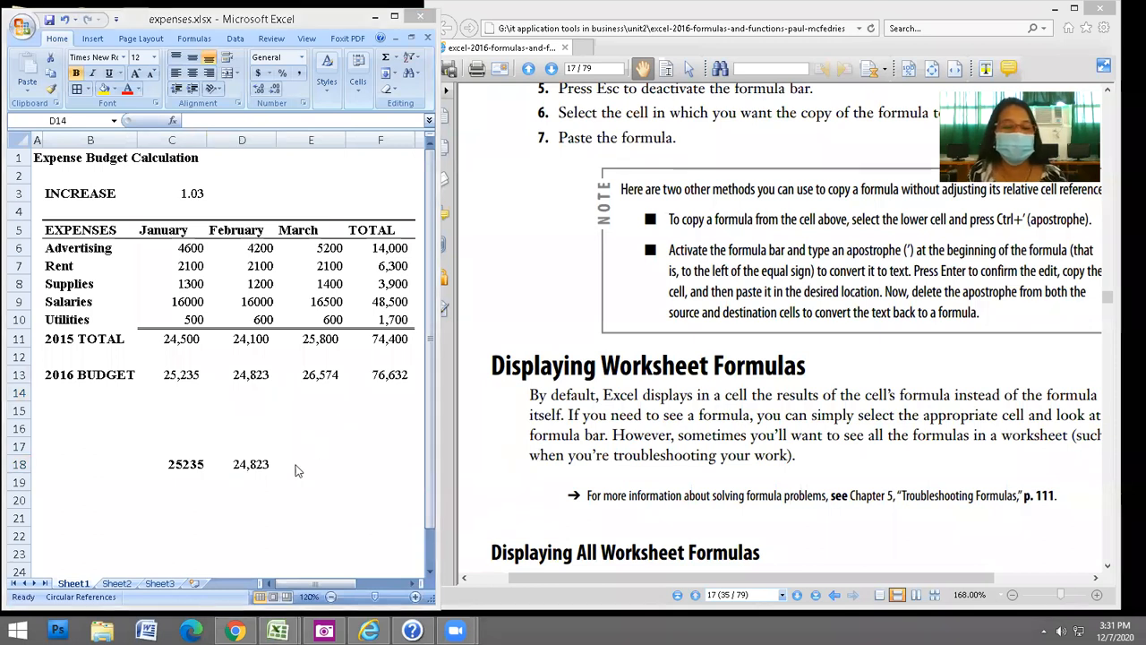
click(340, 476)
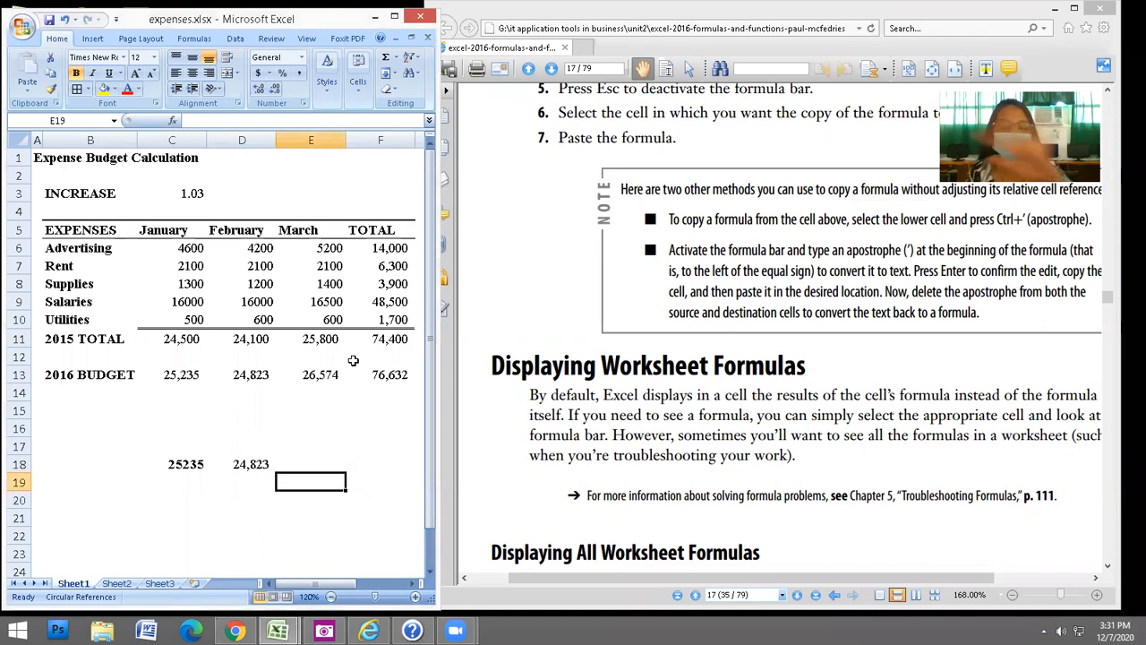
click(182, 340)
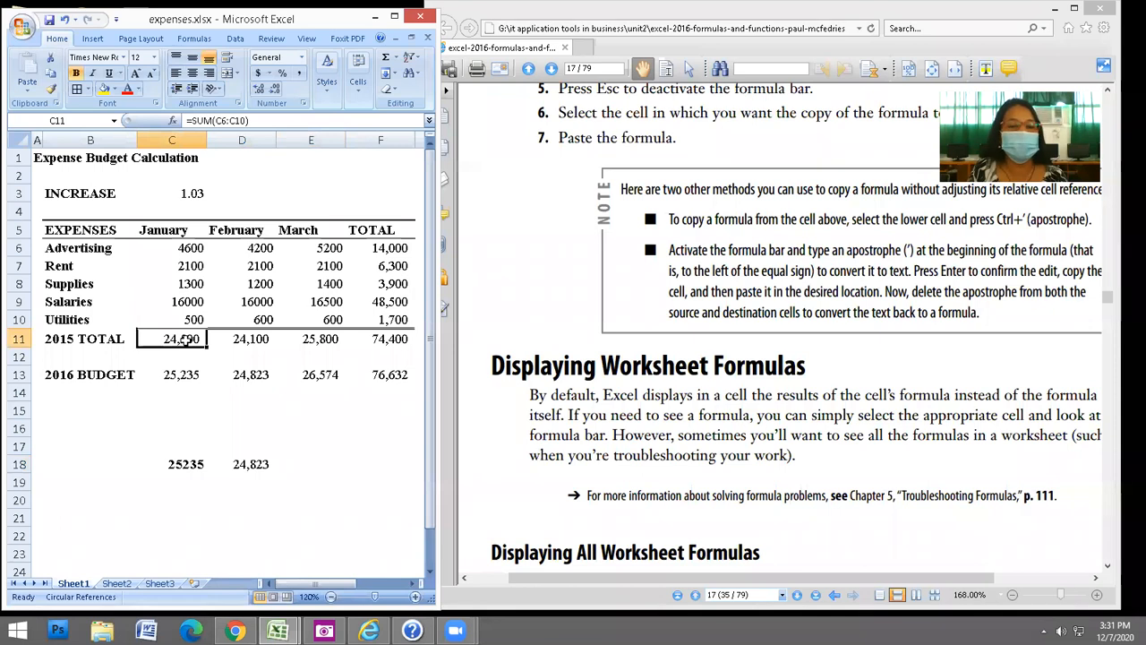
key(F2)
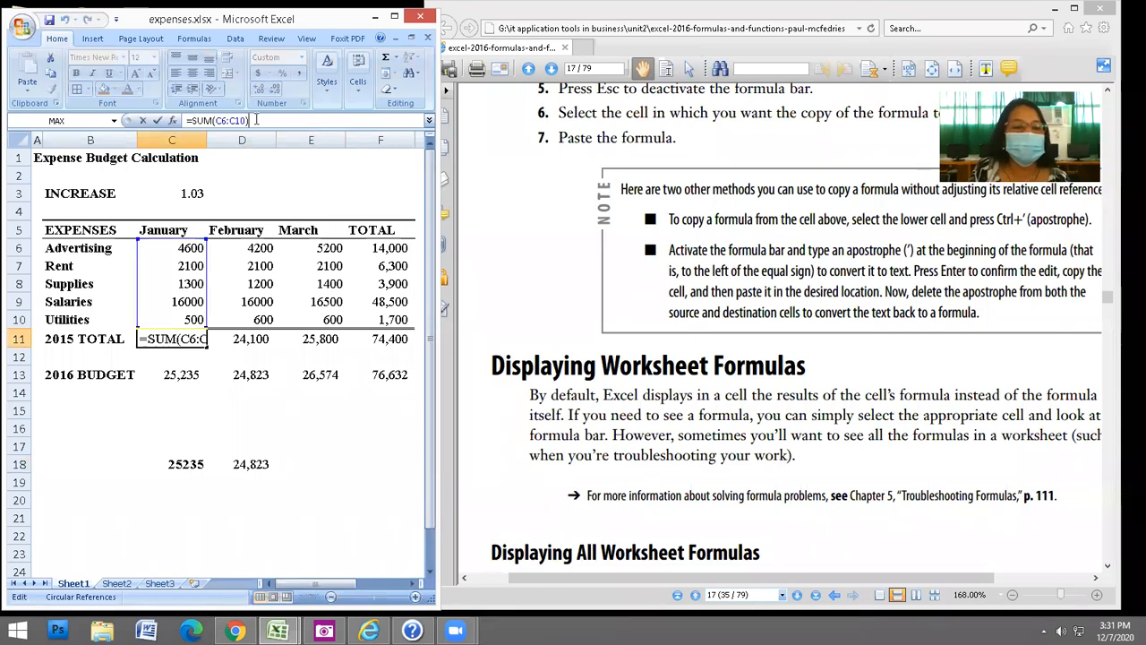
drag(185, 120, 250, 120)
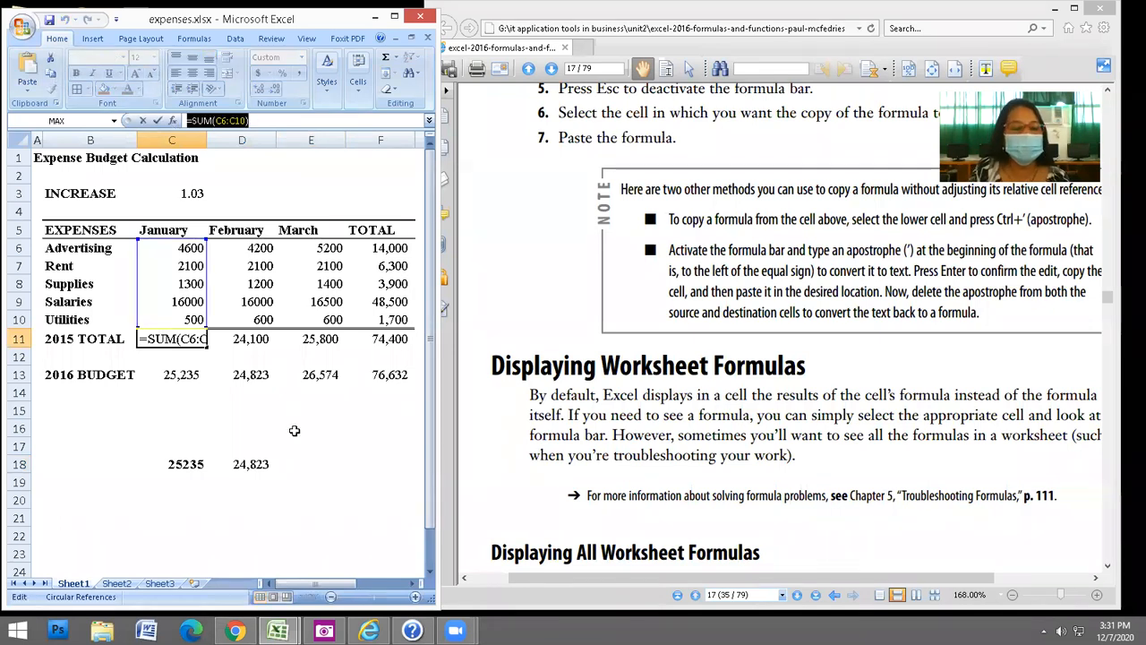
text(=)
click(340, 503)
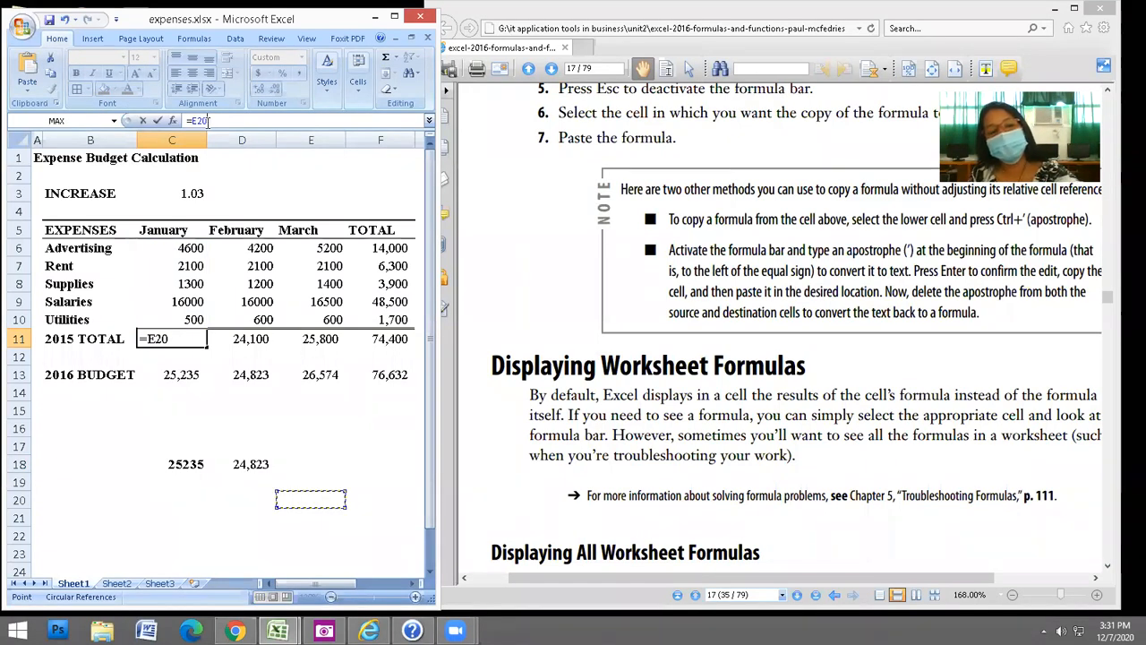
click(196, 517)
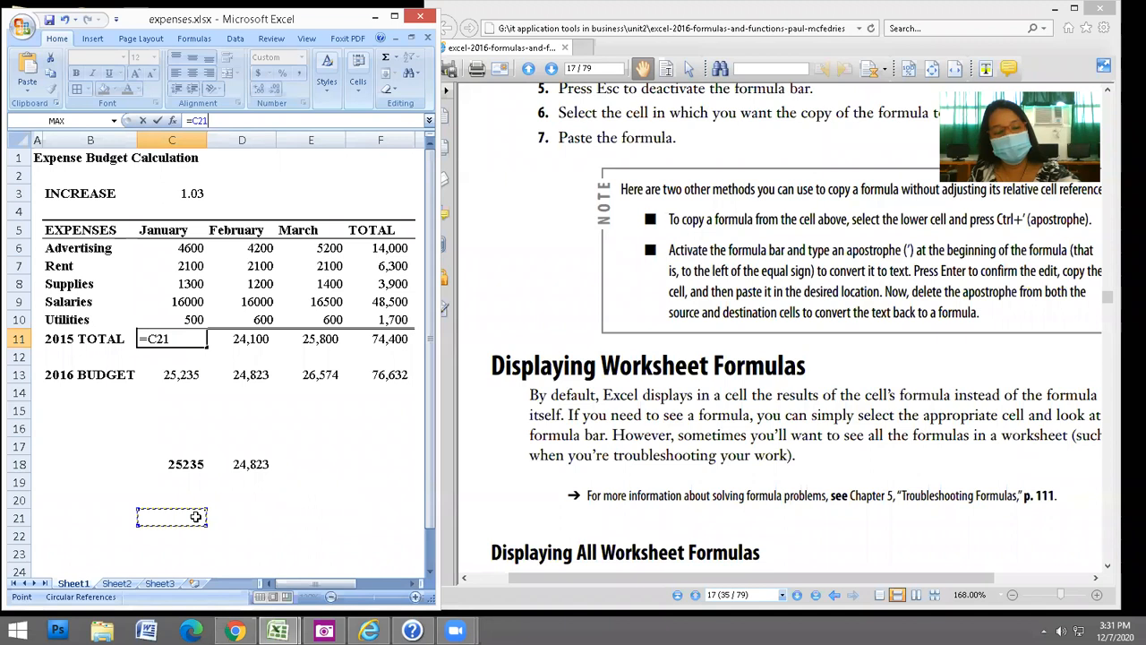
click(87, 495)
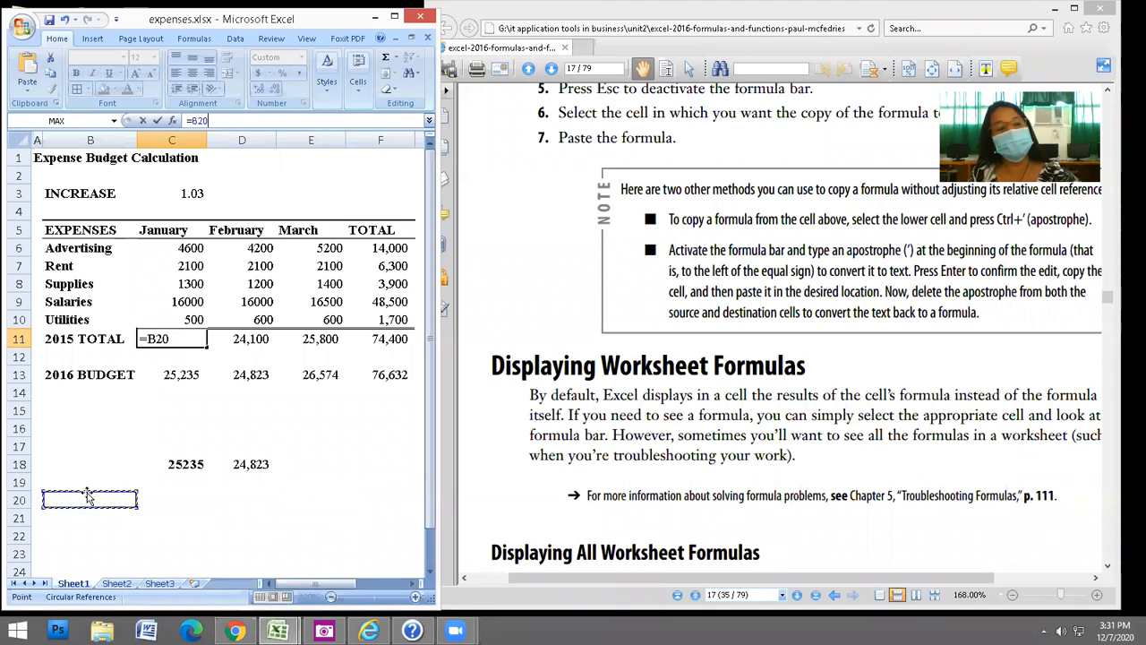
click(28, 72)
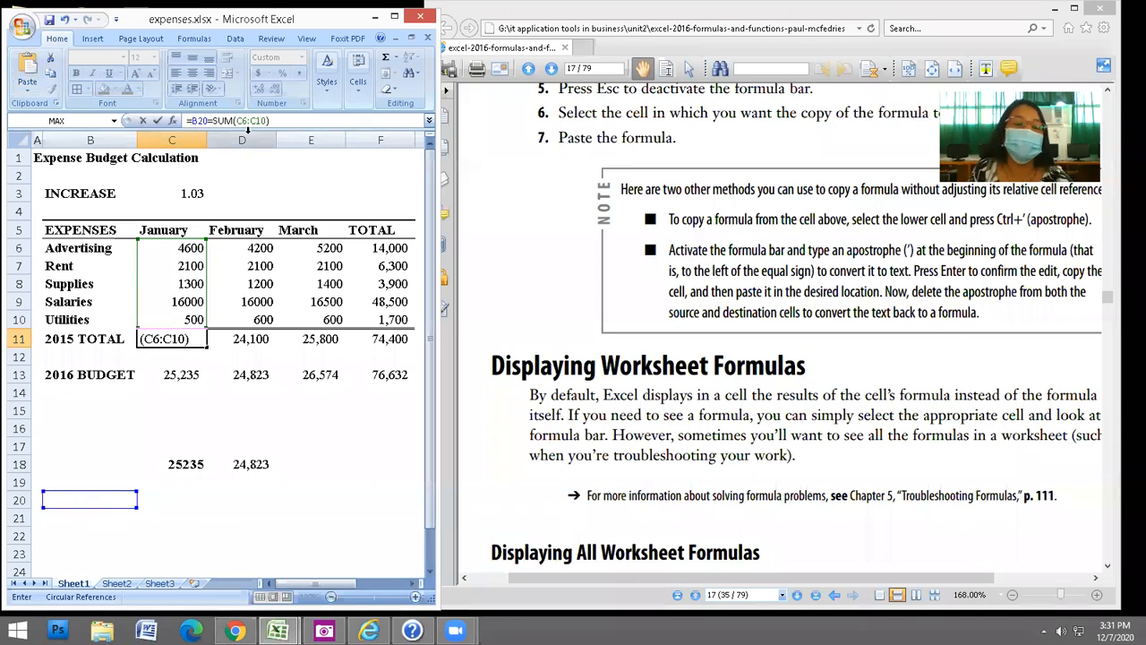
key(Return)
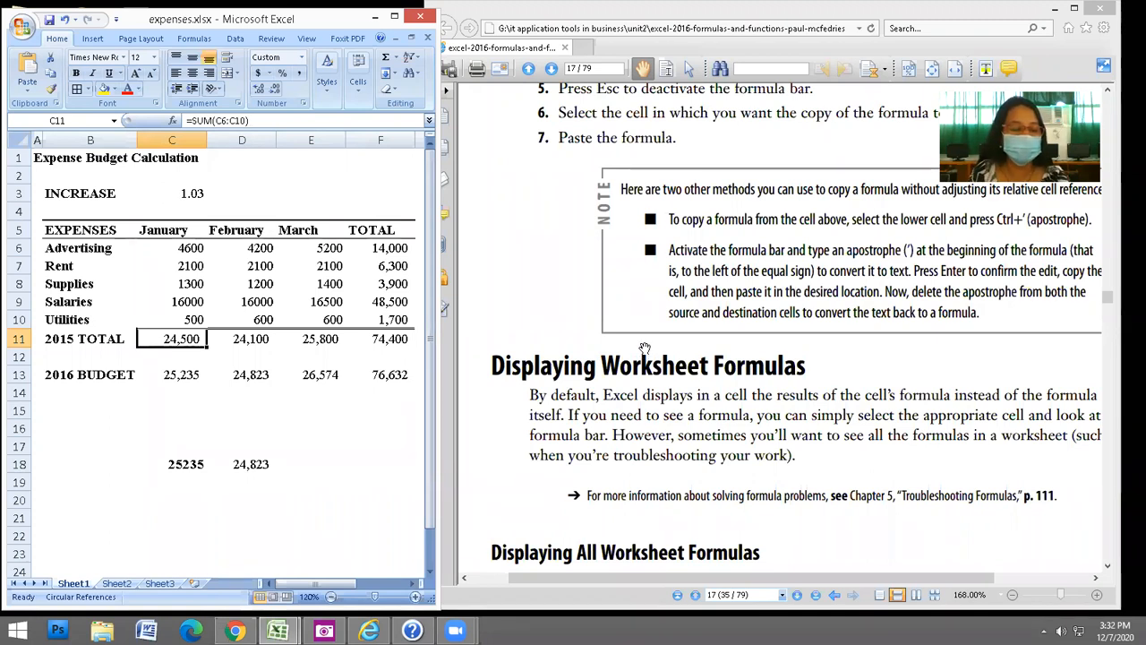
click(340, 463)
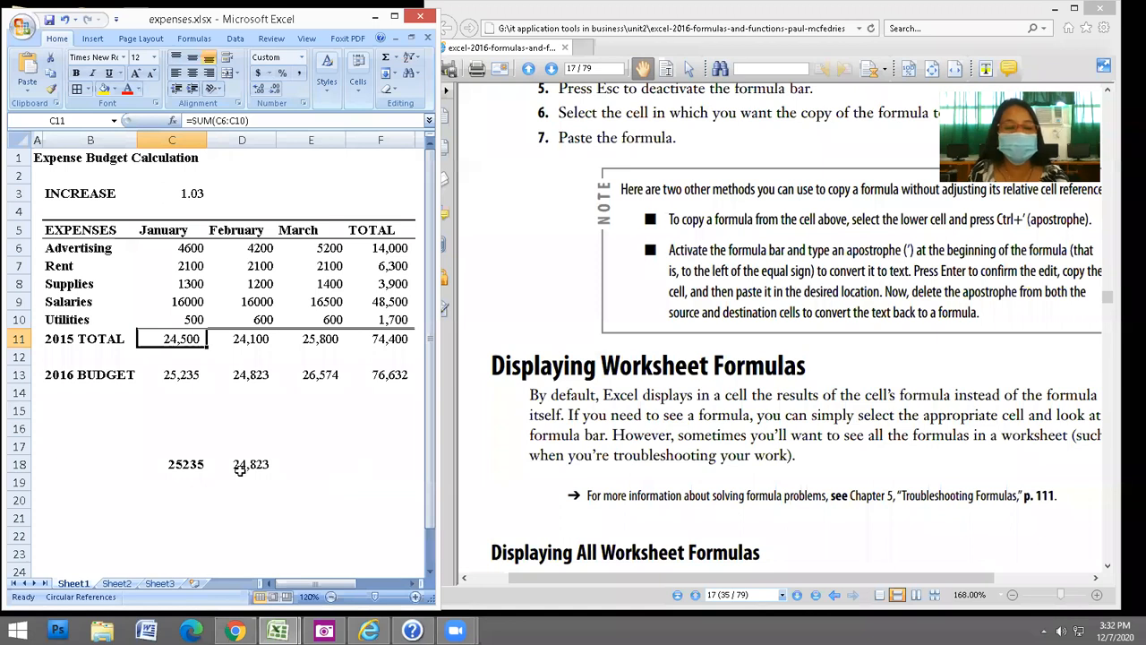
Re-commit C18's formula so it calculates 25235 again.
click(196, 465)
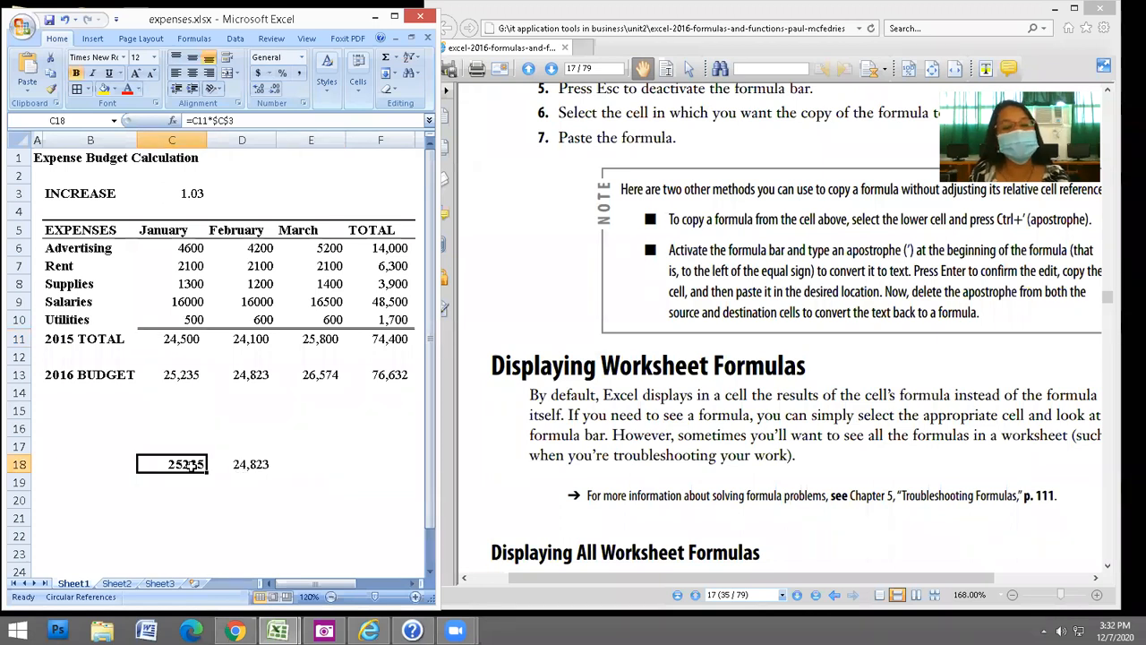
click(188, 120)
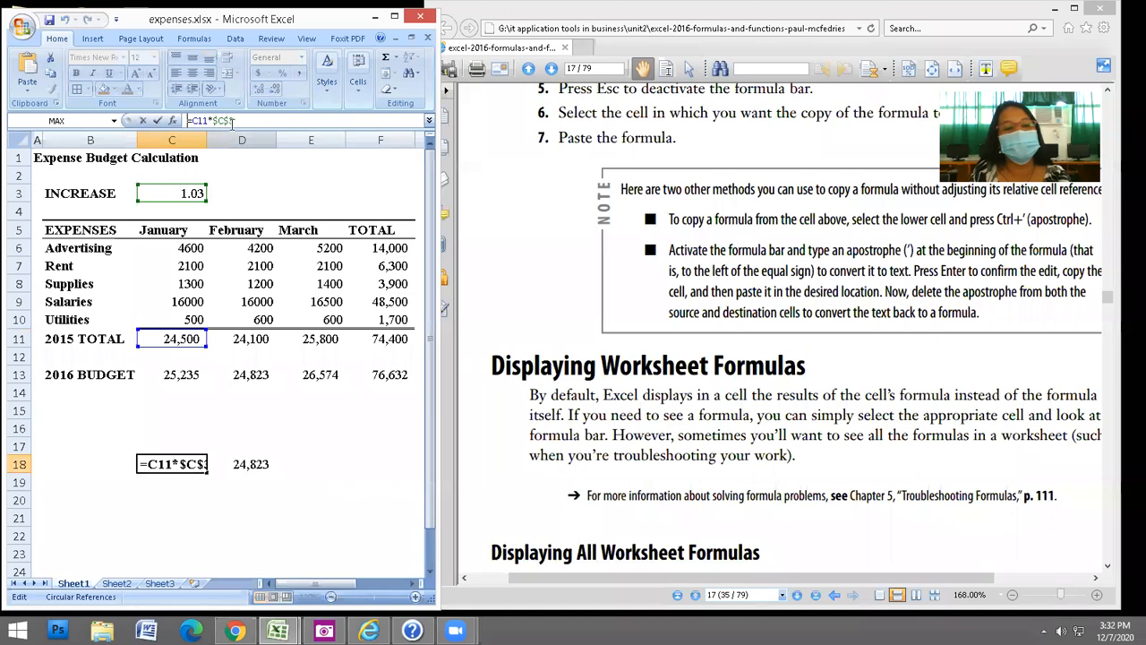
drag(236, 120, 175, 122)
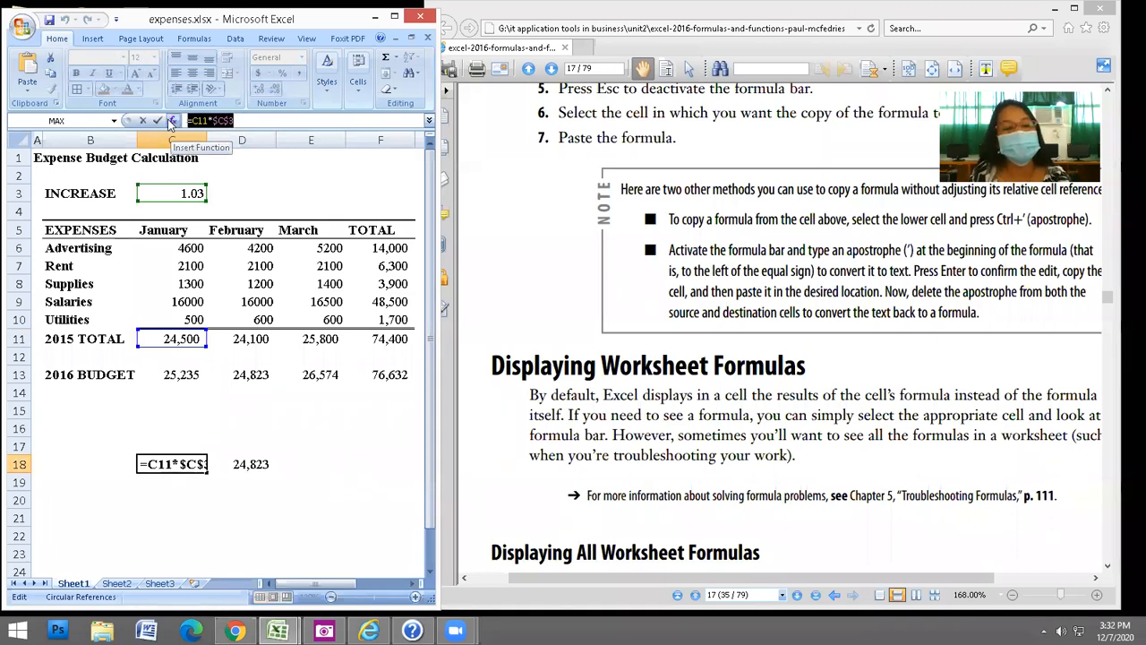
key(ctrl+Return)
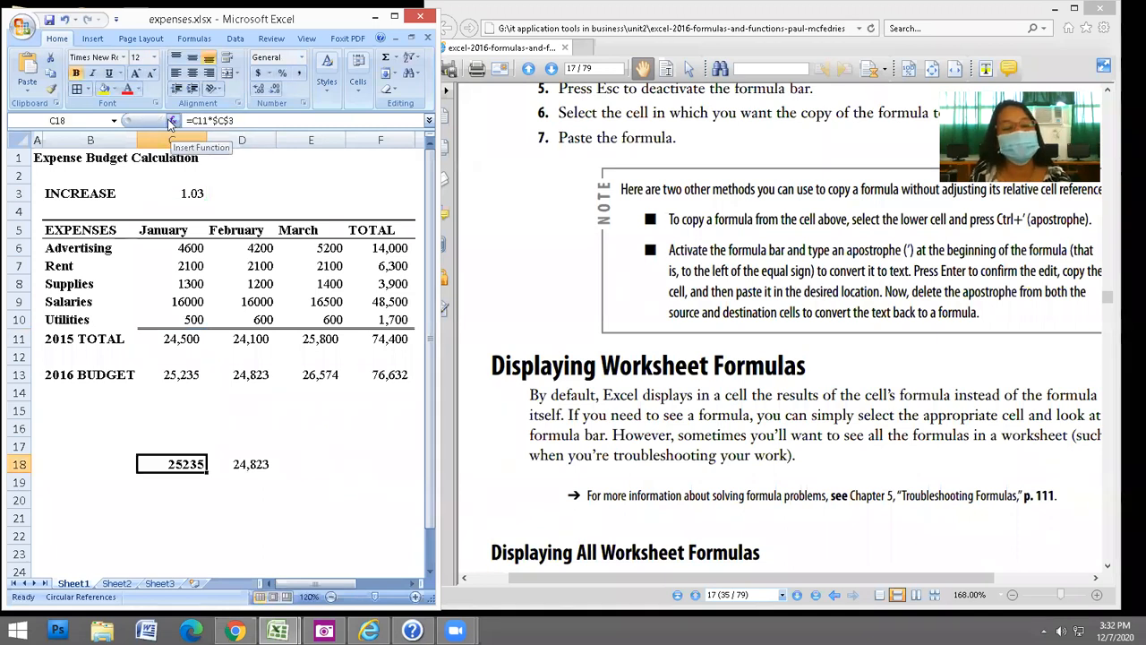
Paste the January total =SUM(C6:C10) into E21, showing 24500.
click(283, 514)
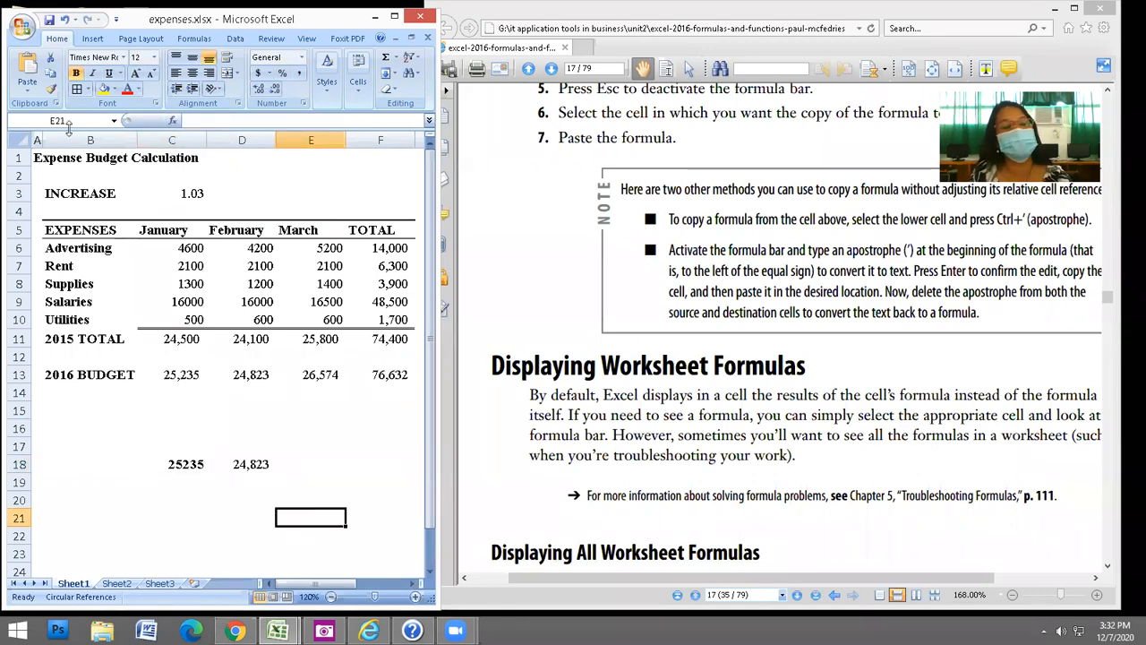
key(ctrl+v)
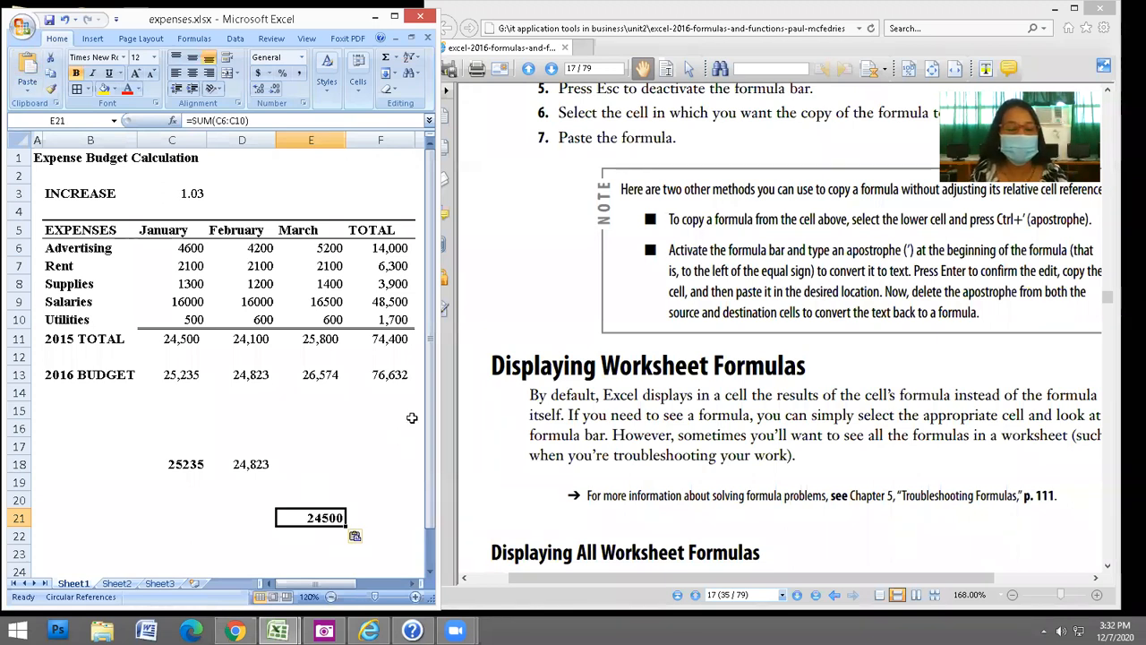
click(250, 376)
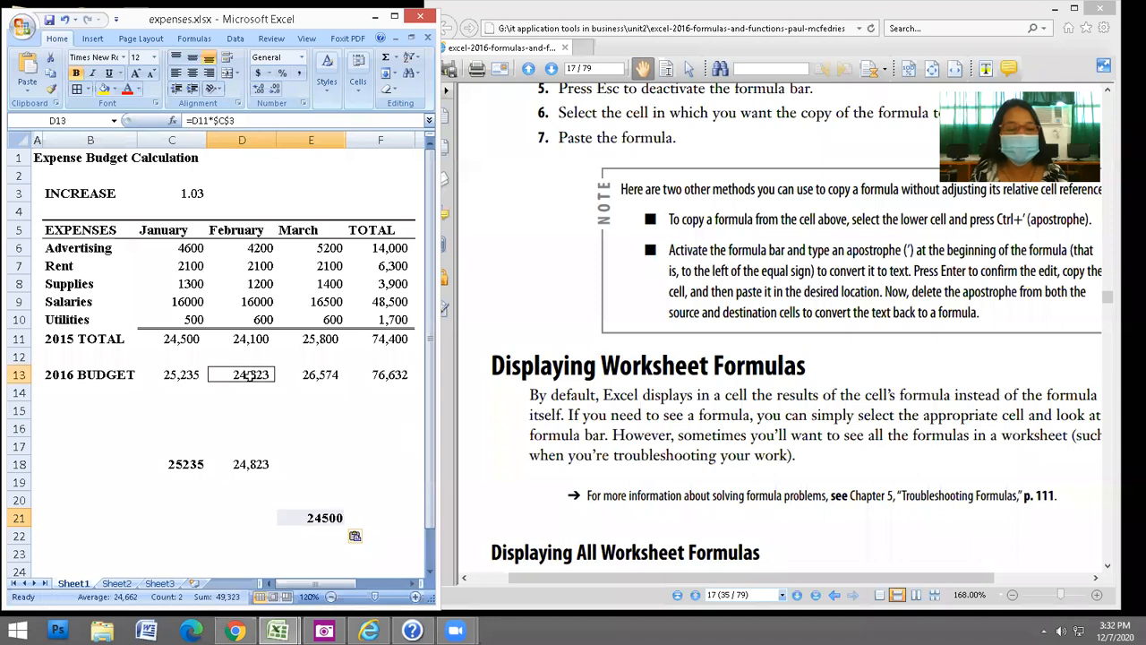
Prefix D13's formula with an apostrophe and paste the text into F21.
click(186, 120)
text(')
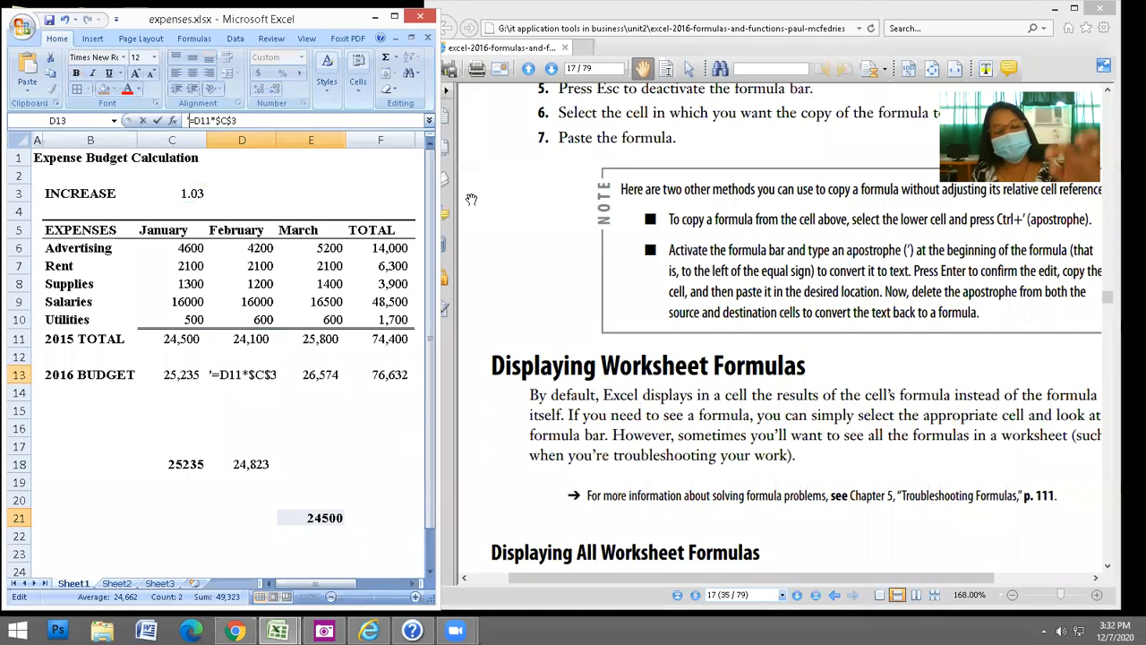
click(311, 517)
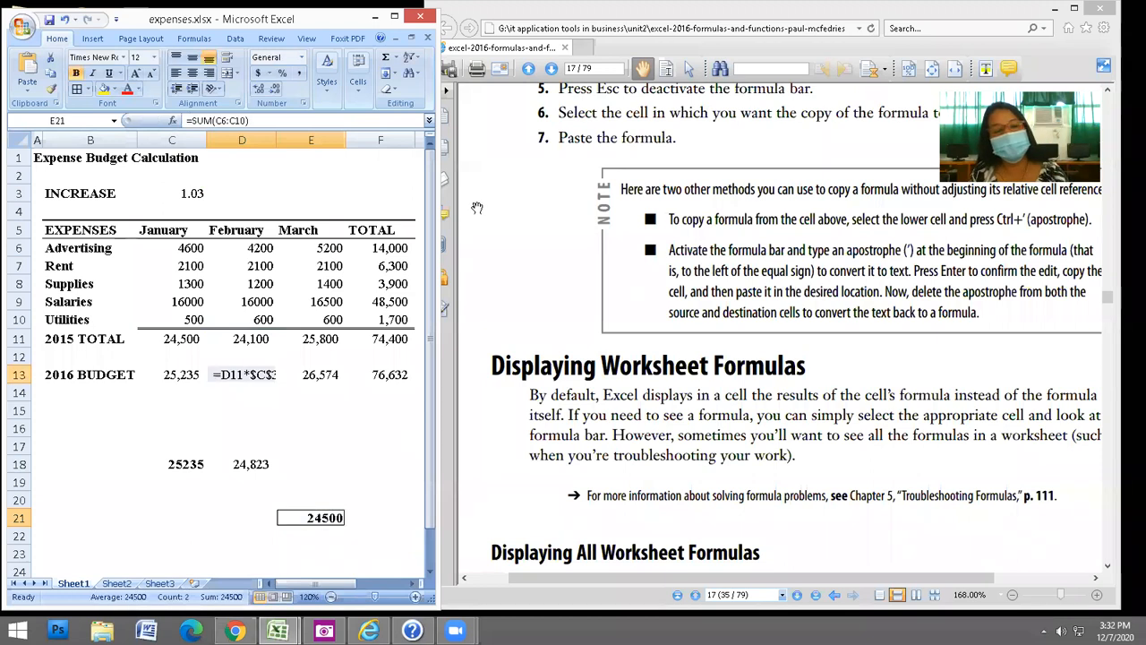
click(253, 374)
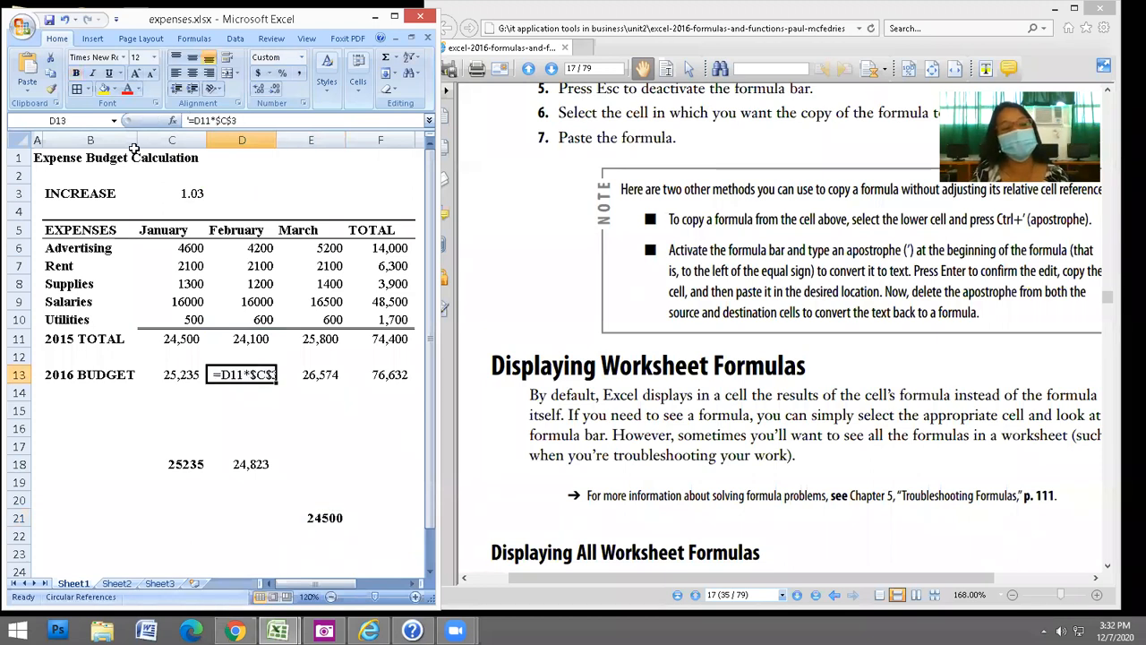
key(ctrl+c)
click(384, 518)
key(Return)
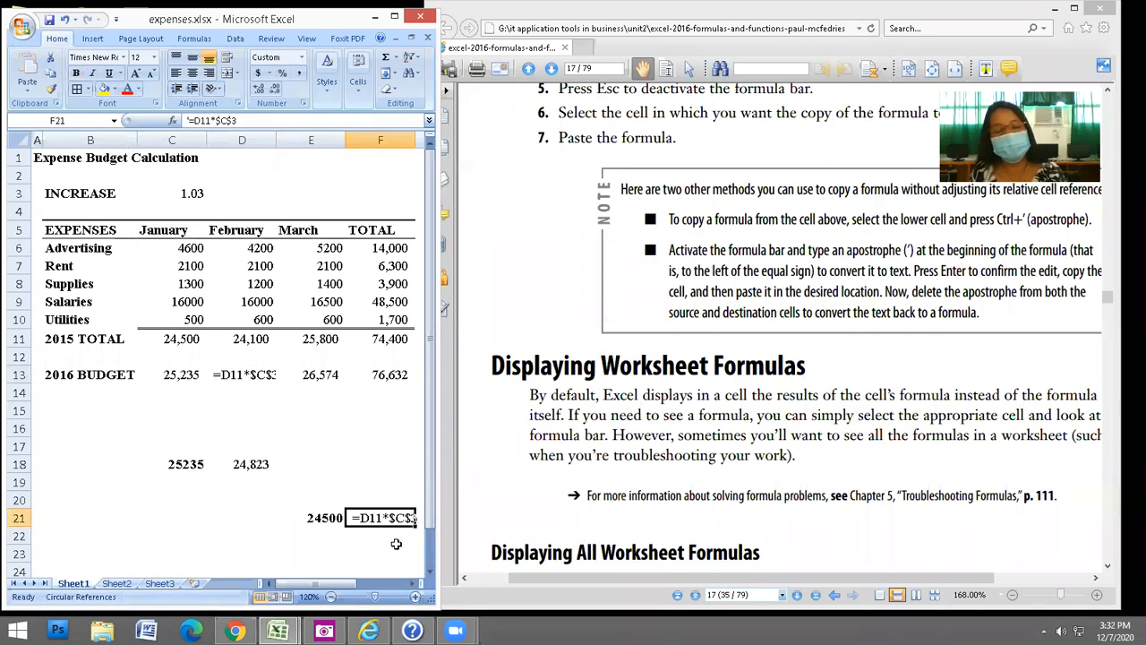
Remove the apostrophes from F21 and D13 so both calculate 24,823.
double_click(357, 518)
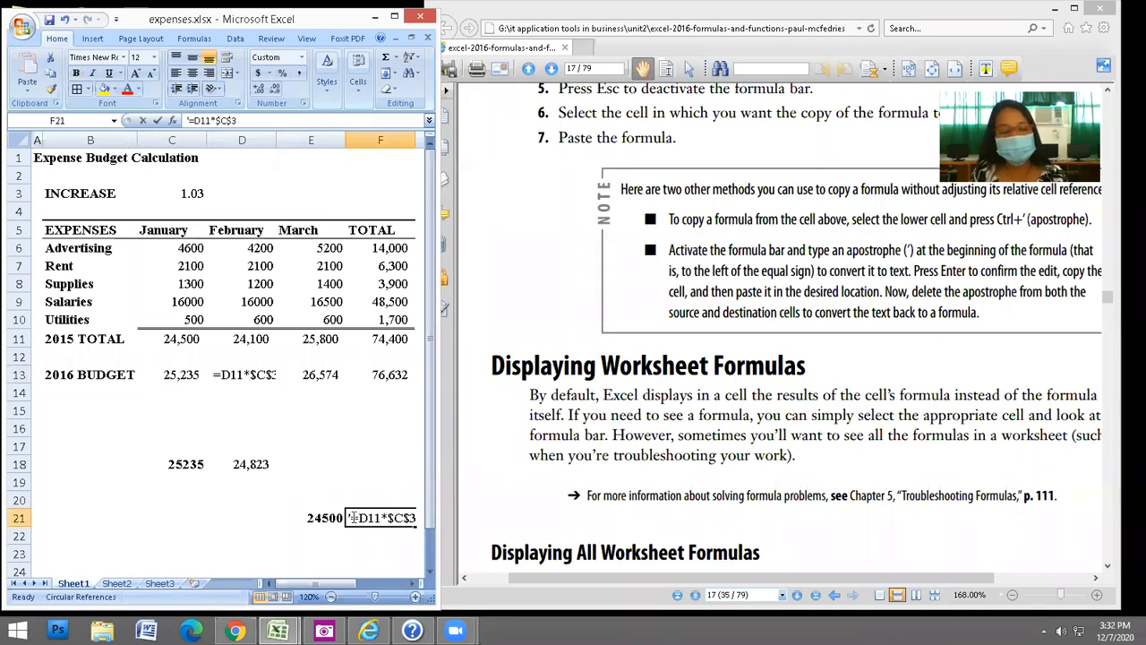
key(BackSpace)
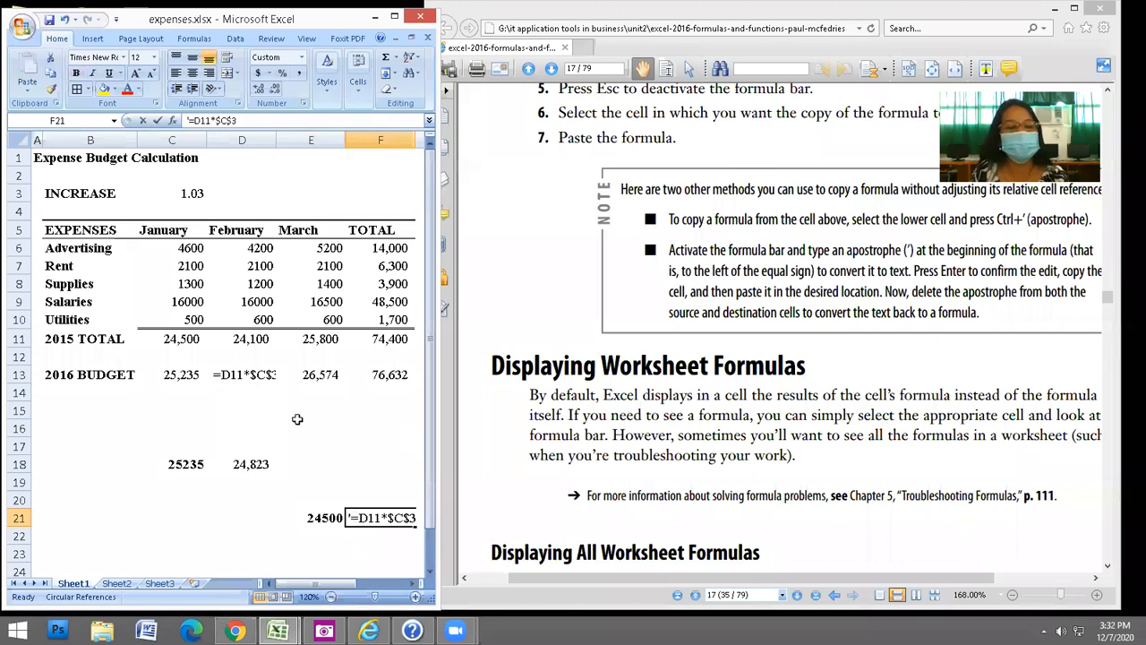
key(Return)
click(242, 374)
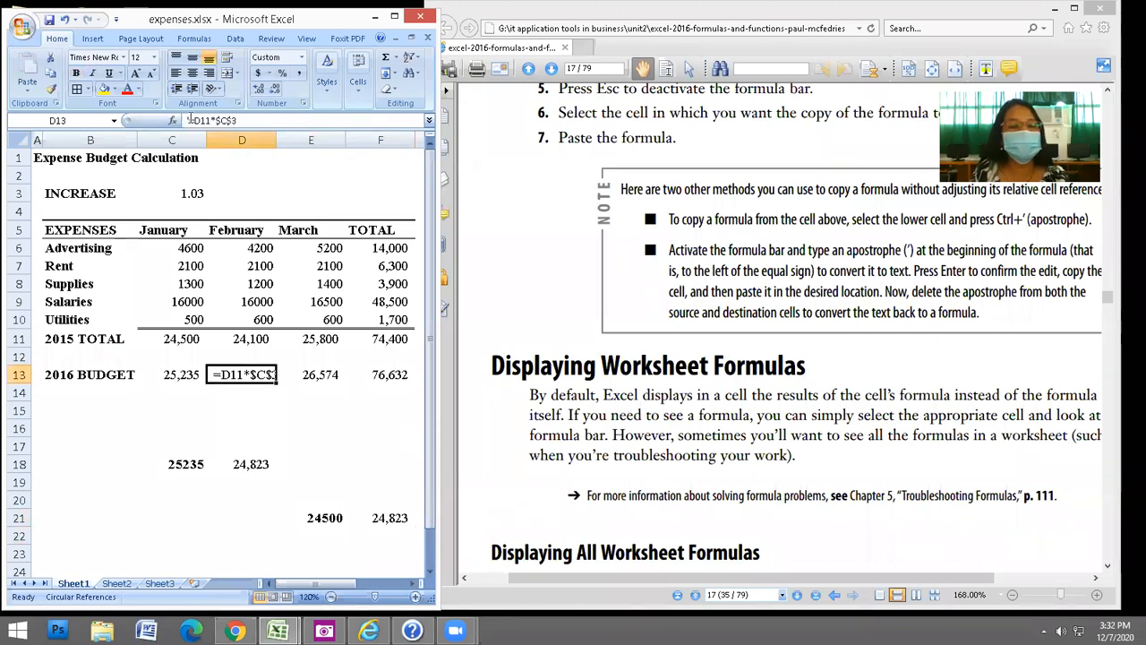
key(F2)
key(BackSpace)
key(Return)
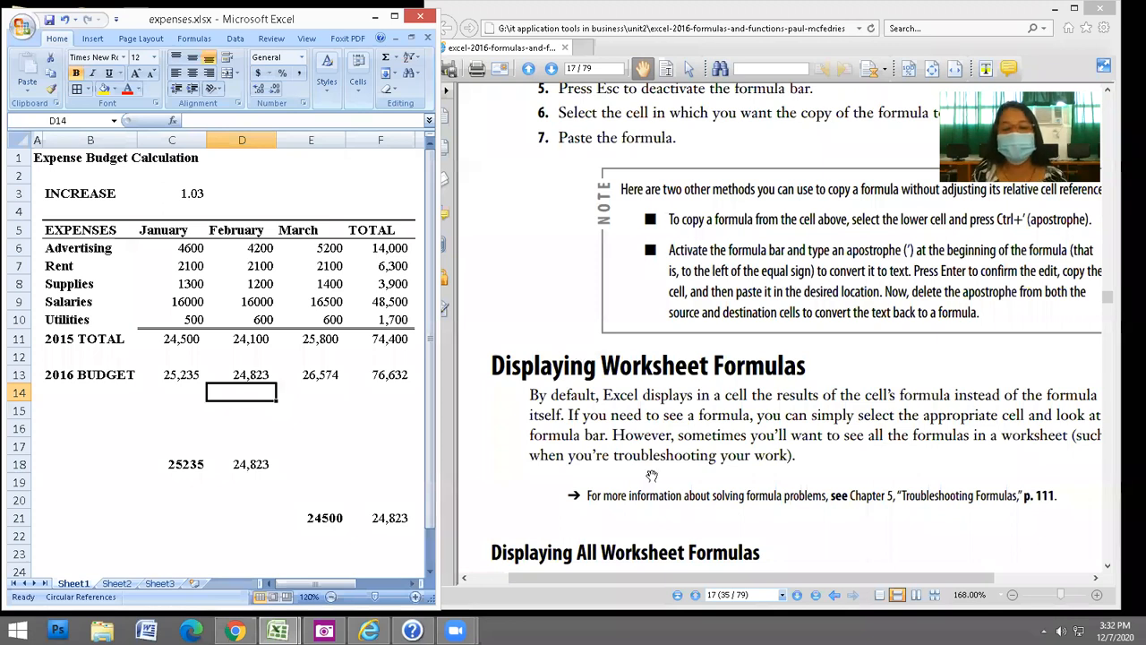
Scroll the PDF to Displaying All Worksheet Formulas, widen Excel, and select the Advertising row.
scroll(652, 476, down, 4)
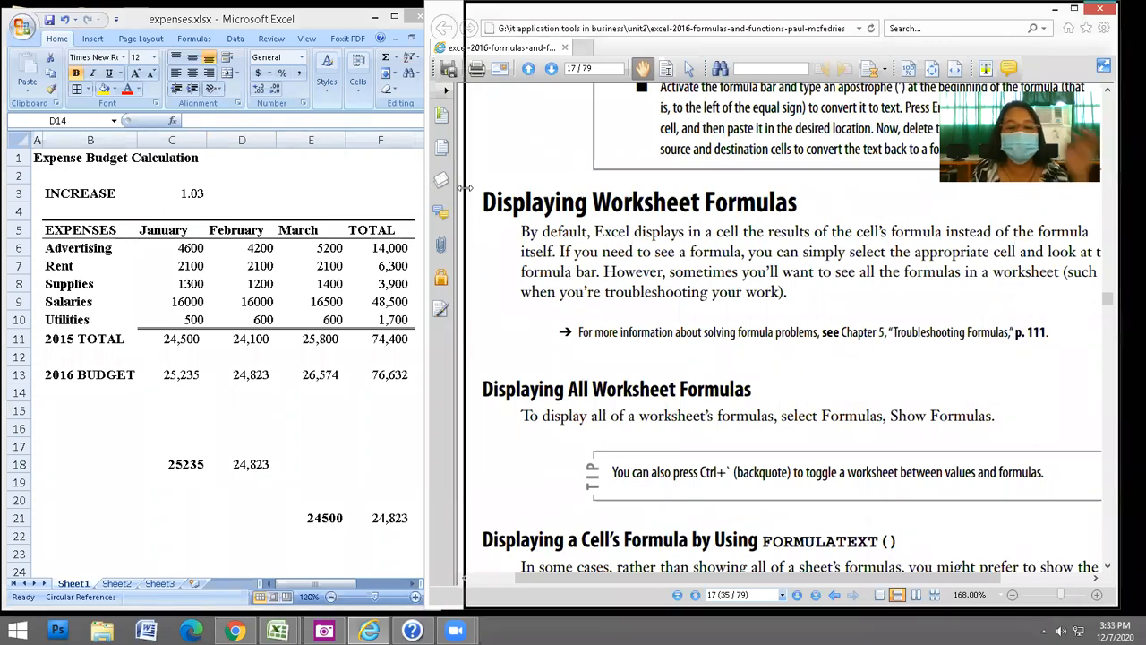
drag(427, 182, 464, 202)
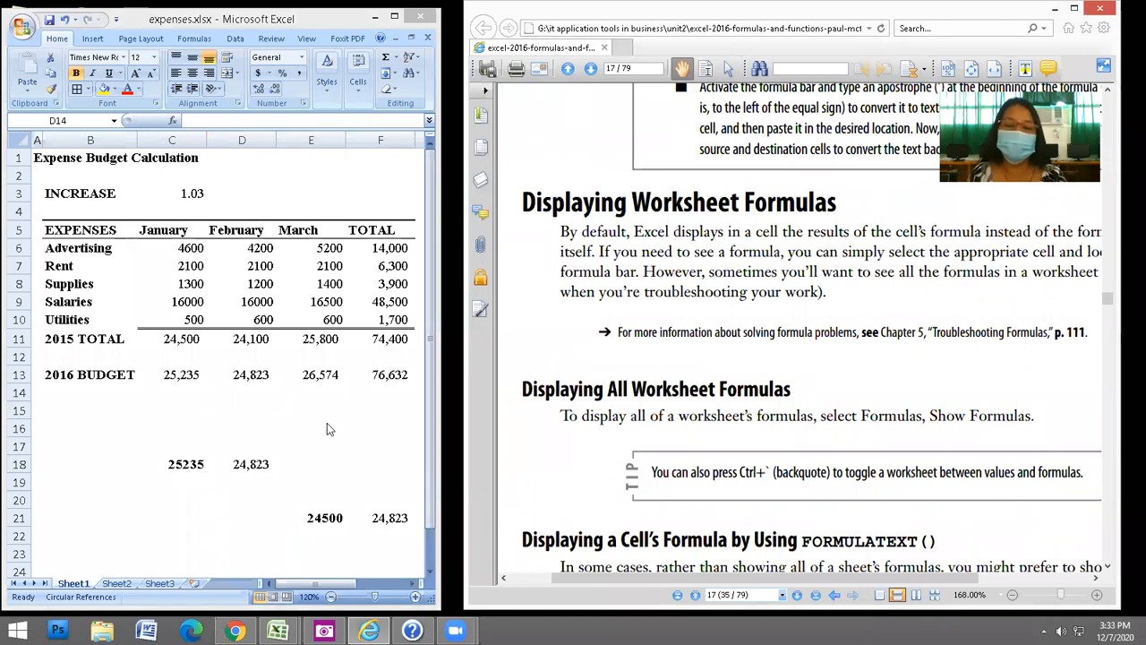
click(96, 263)
click(92, 257)
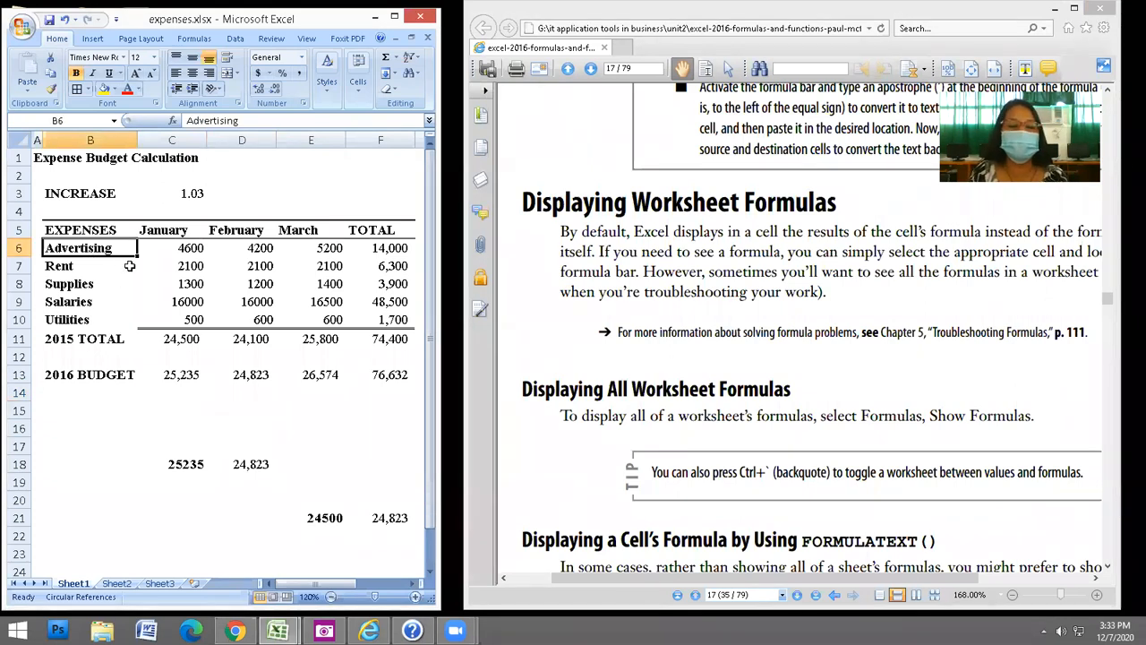
key(Right)
key(Right)
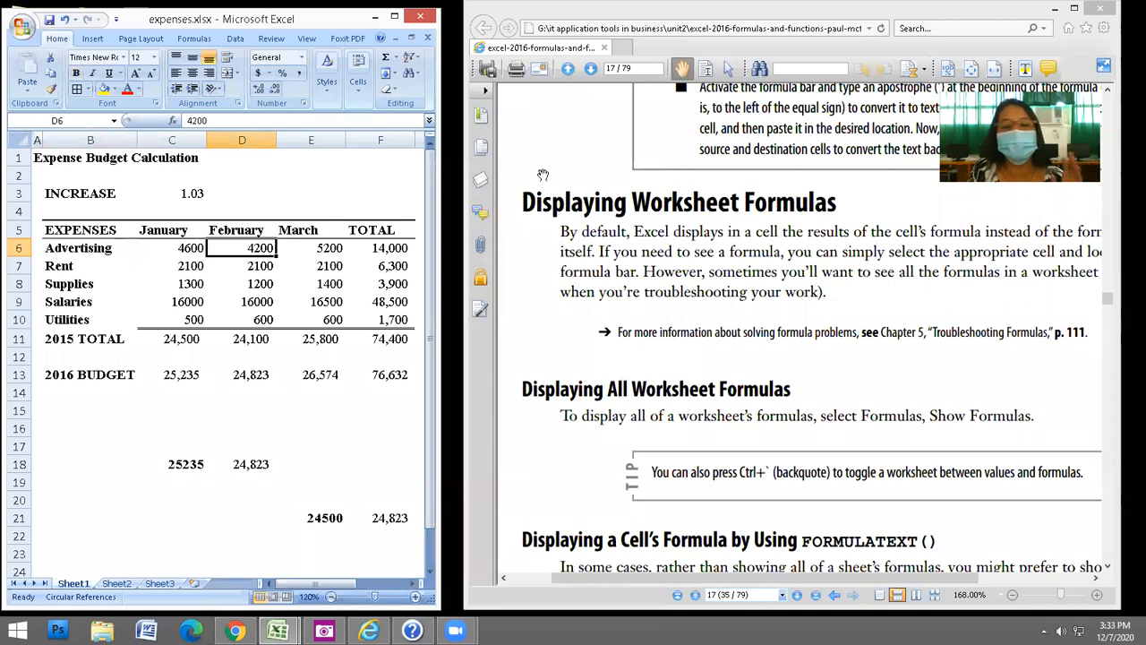
click(584, 121)
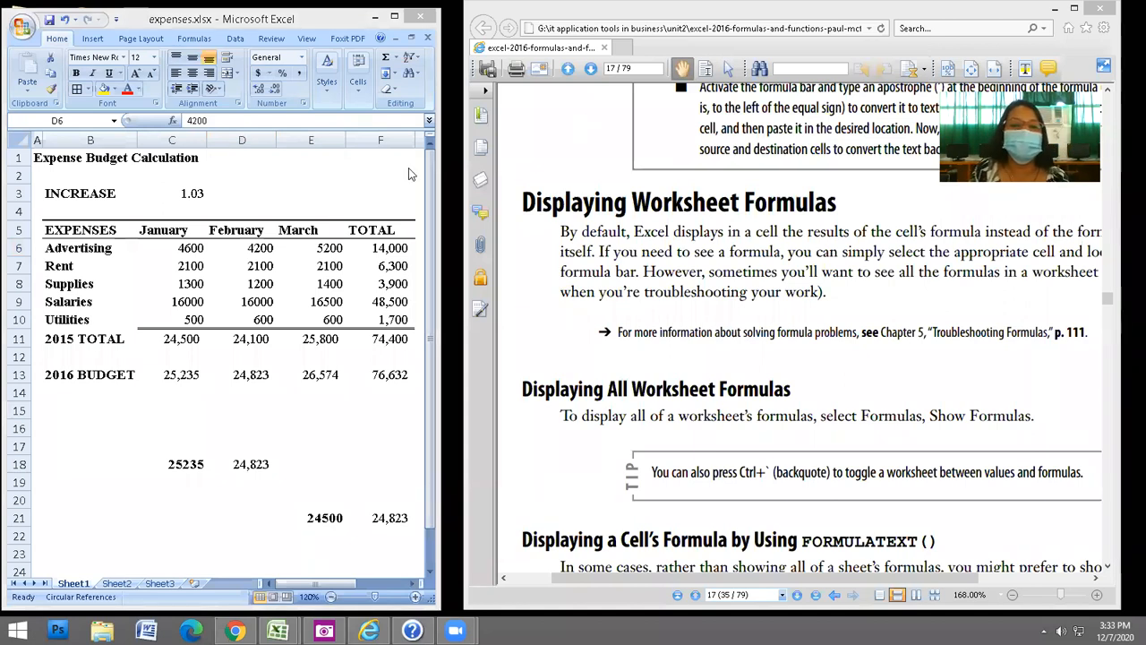
Maximize Excel and turn on Show Formulas for the whole sheet.
click(394, 16)
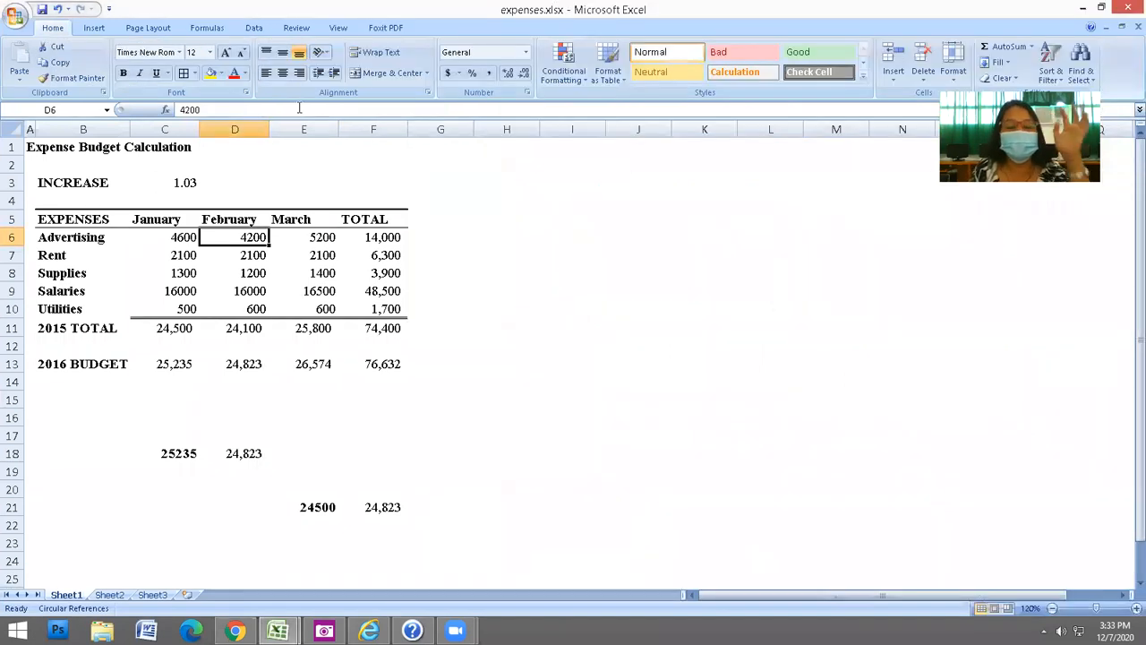
click(207, 30)
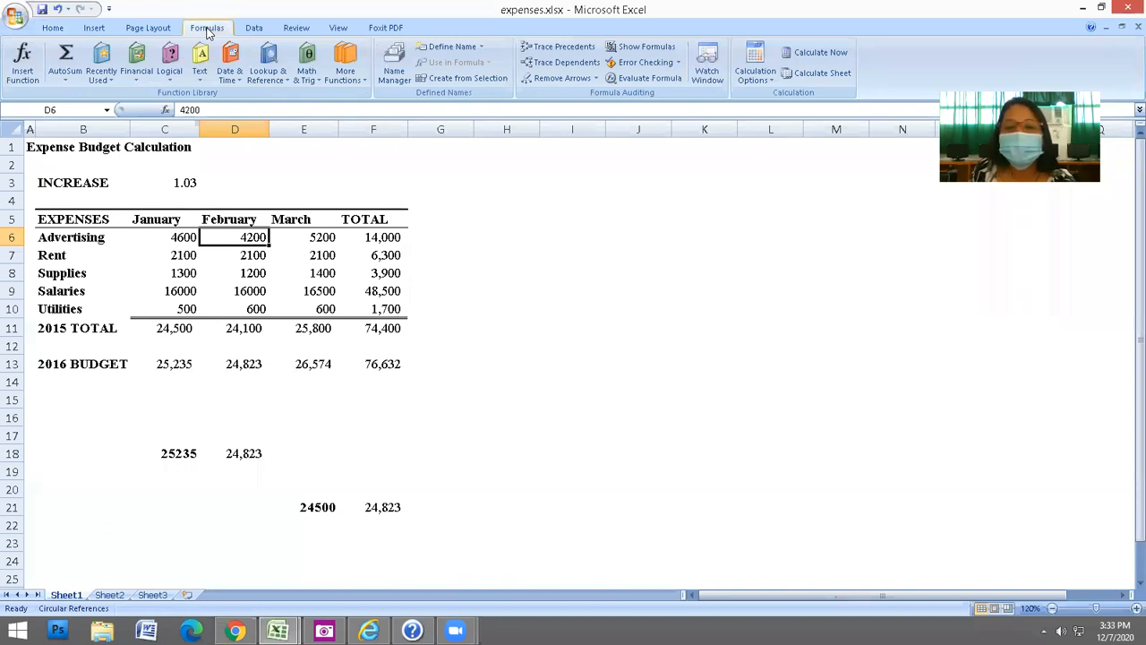
click(647, 50)
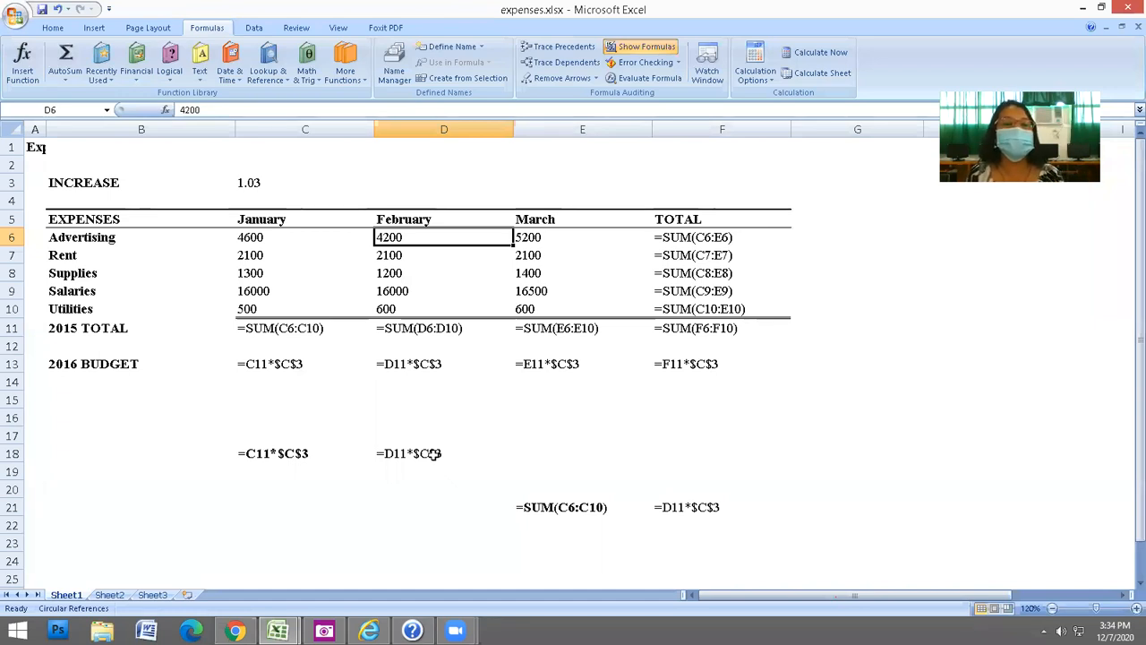
Turn Show Formulas off and restore Excel to the left half beside the PDF.
click(53, 28)
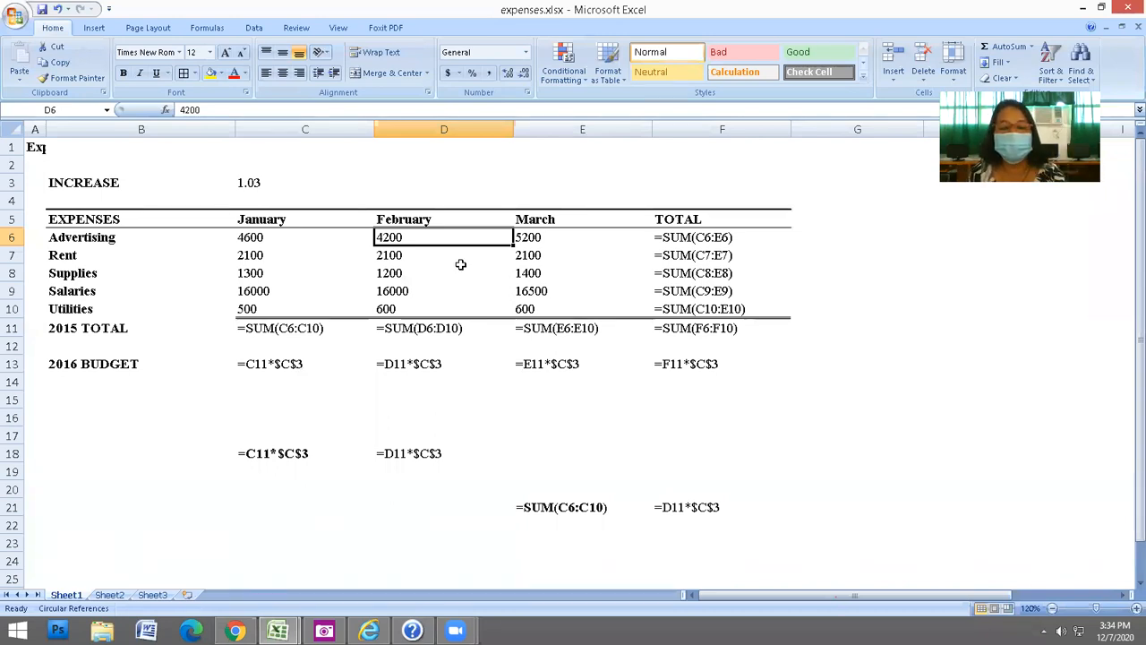
click(206, 29)
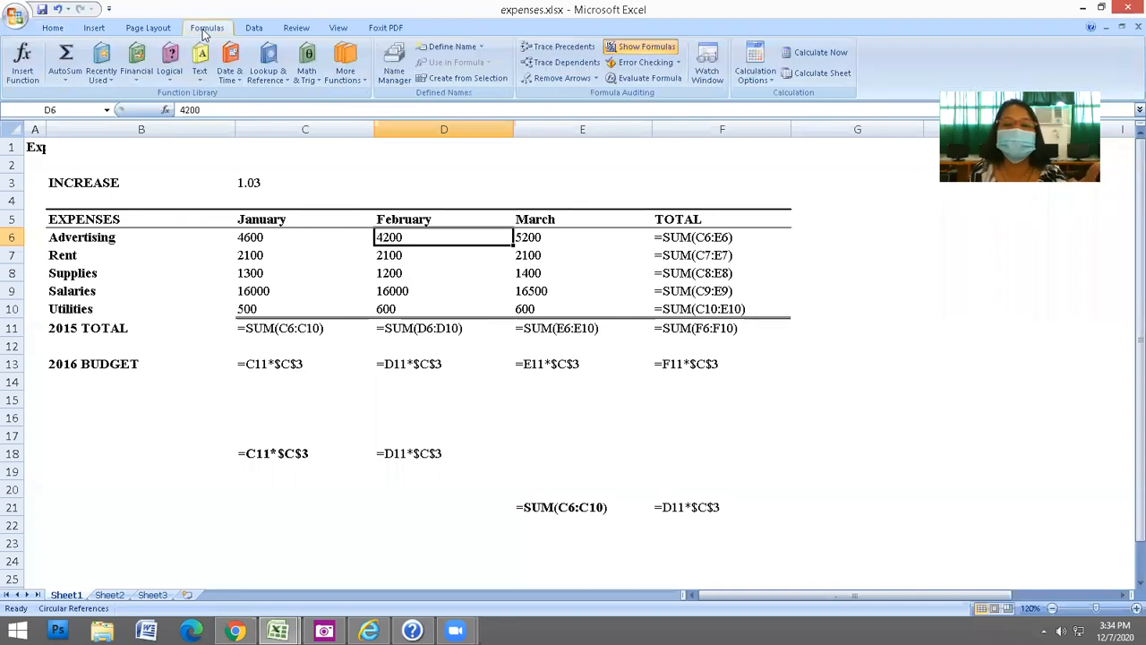
click(659, 51)
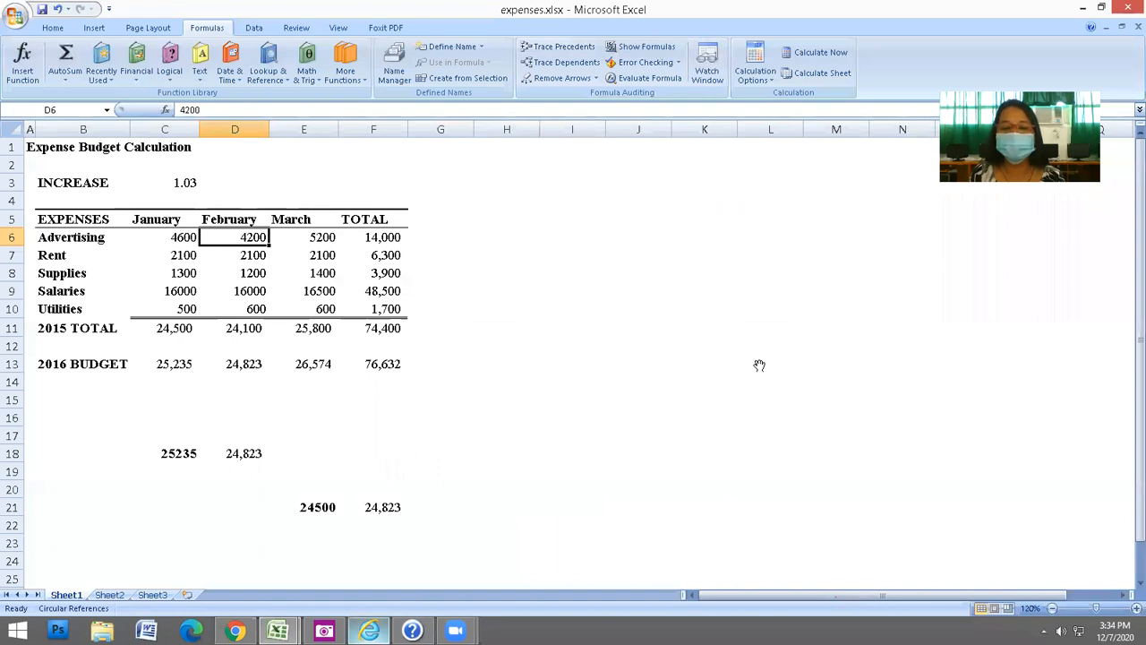
key(super+Down)
click(655, 365)
scroll(655, 365, down, 3)
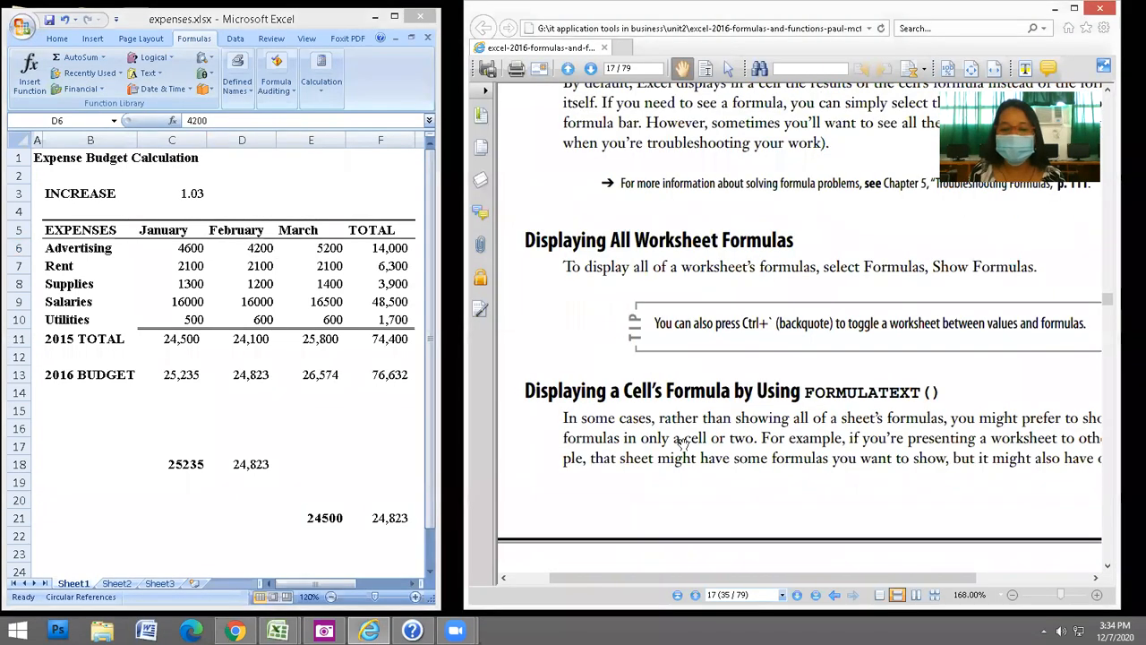
Scroll the PDF to the FORMULATEXT() section, select D15, and widen Excel slightly.
drag(689, 440, 674, 392)
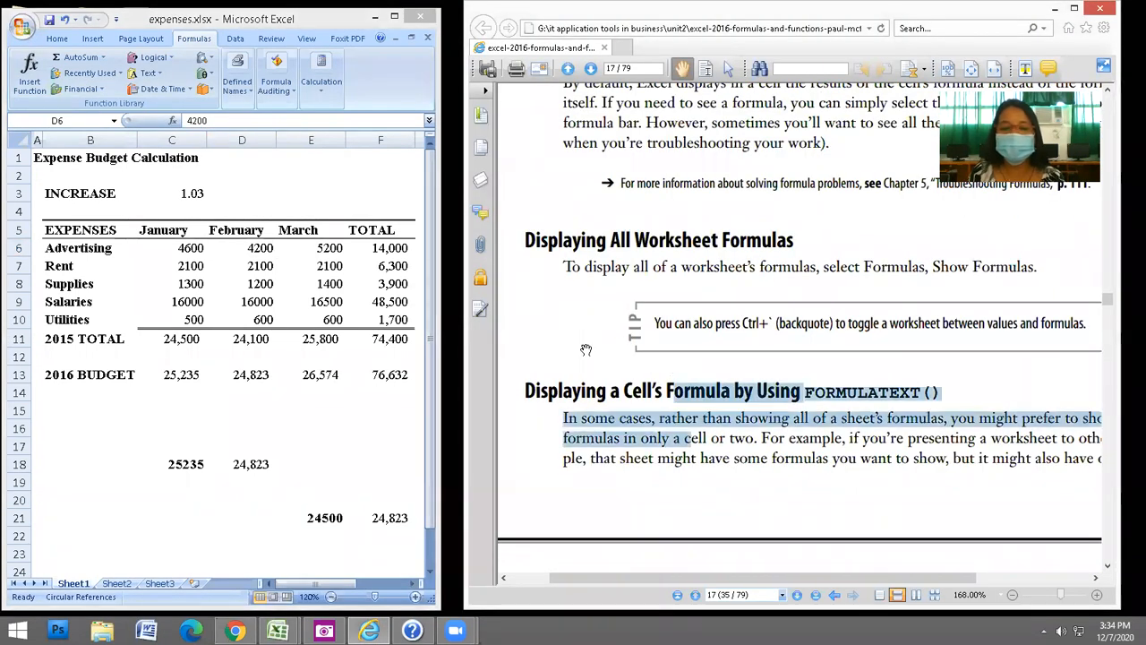
click(549, 319)
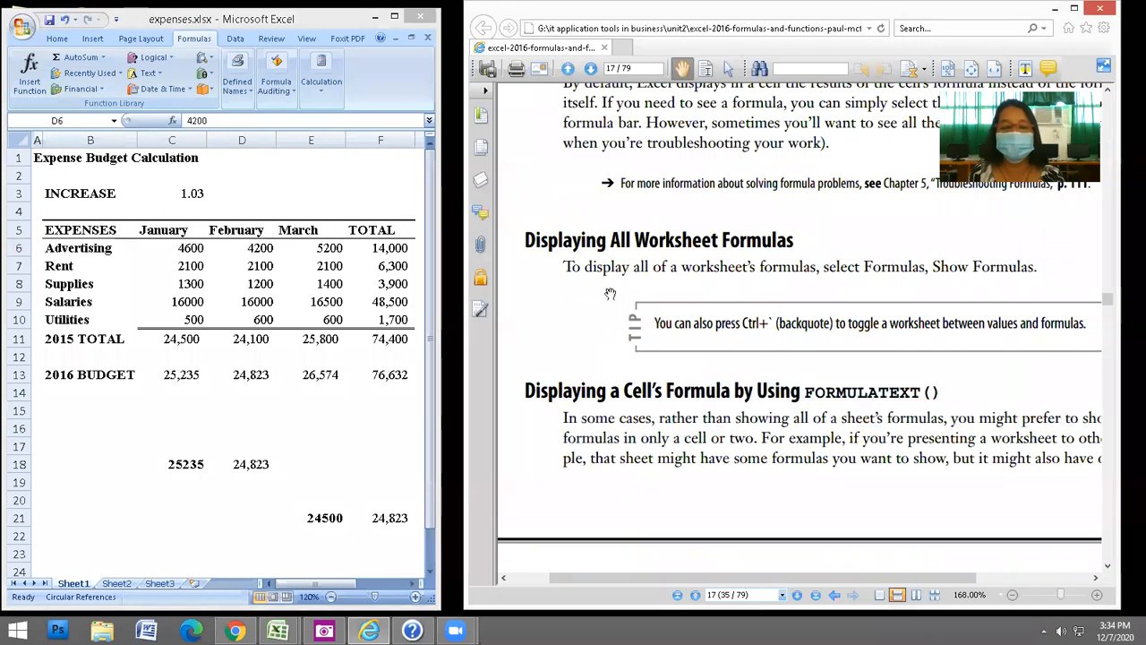
scroll(700, 326, down, 1)
click(231, 410)
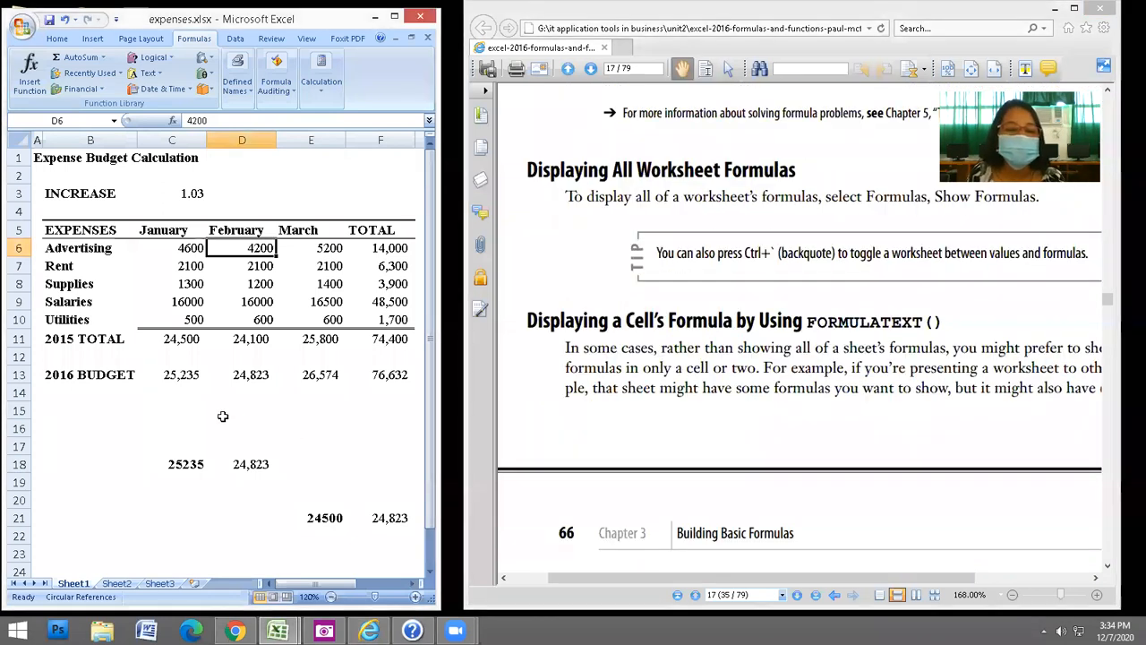
click(223, 414)
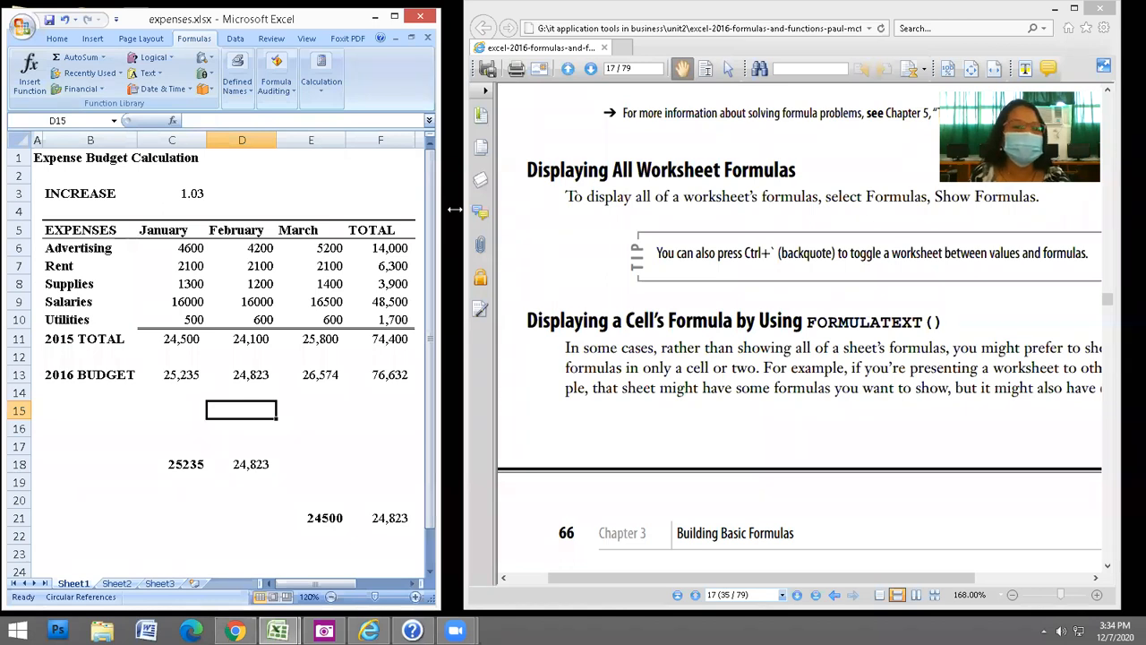
drag(455, 208, 475, 208)
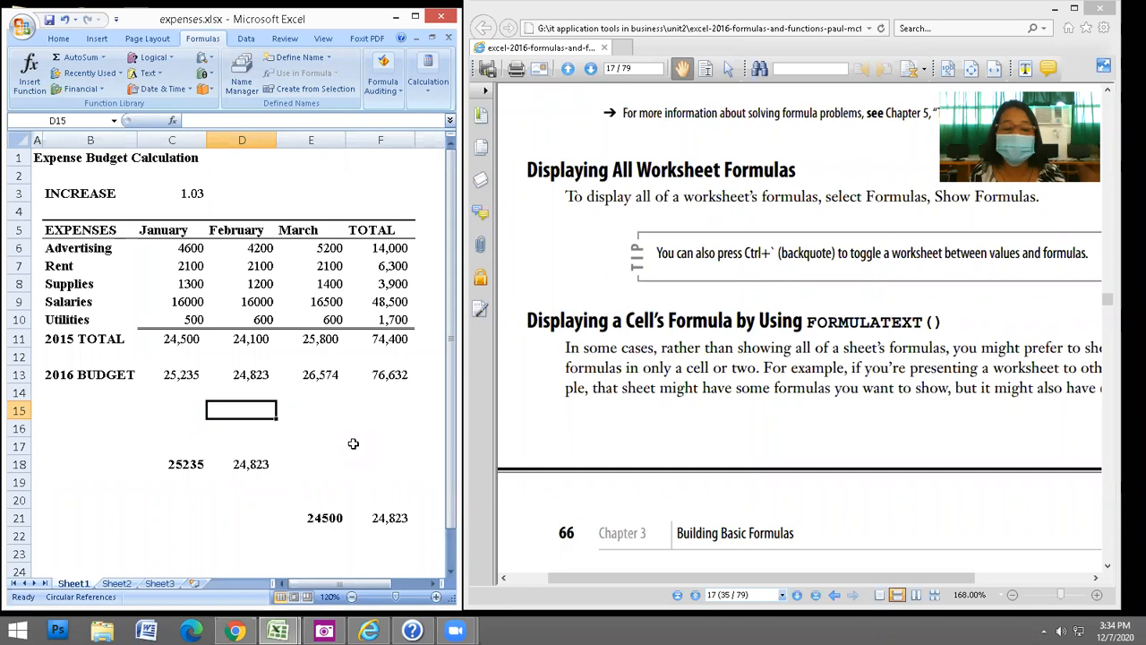
click(182, 423)
text(=)
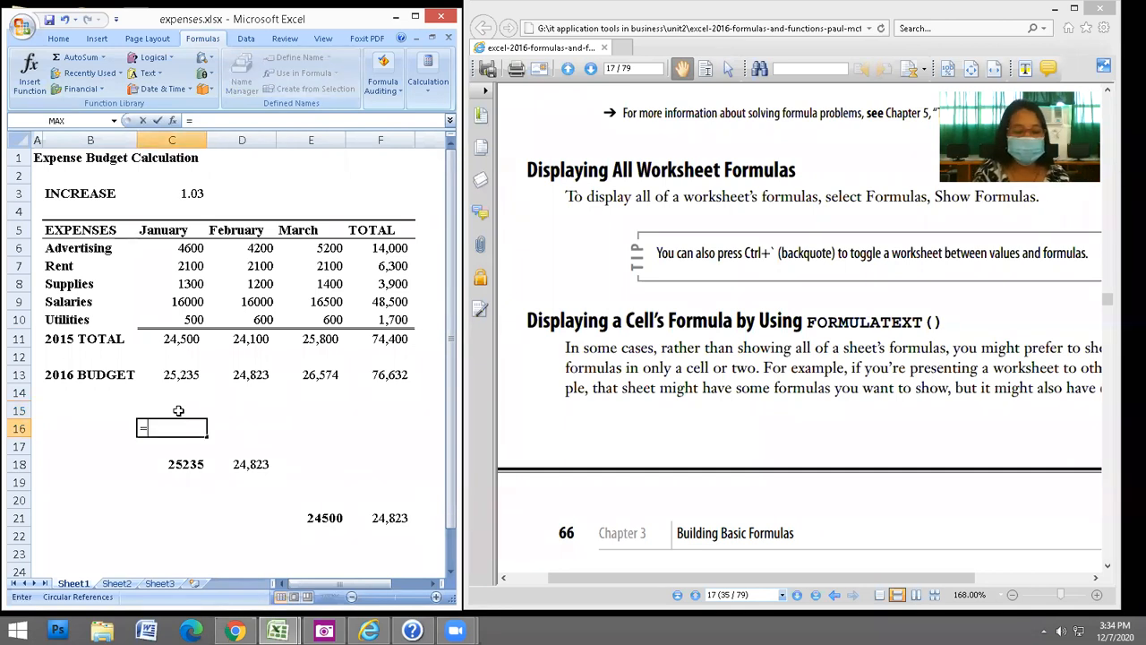
text(formulatext()
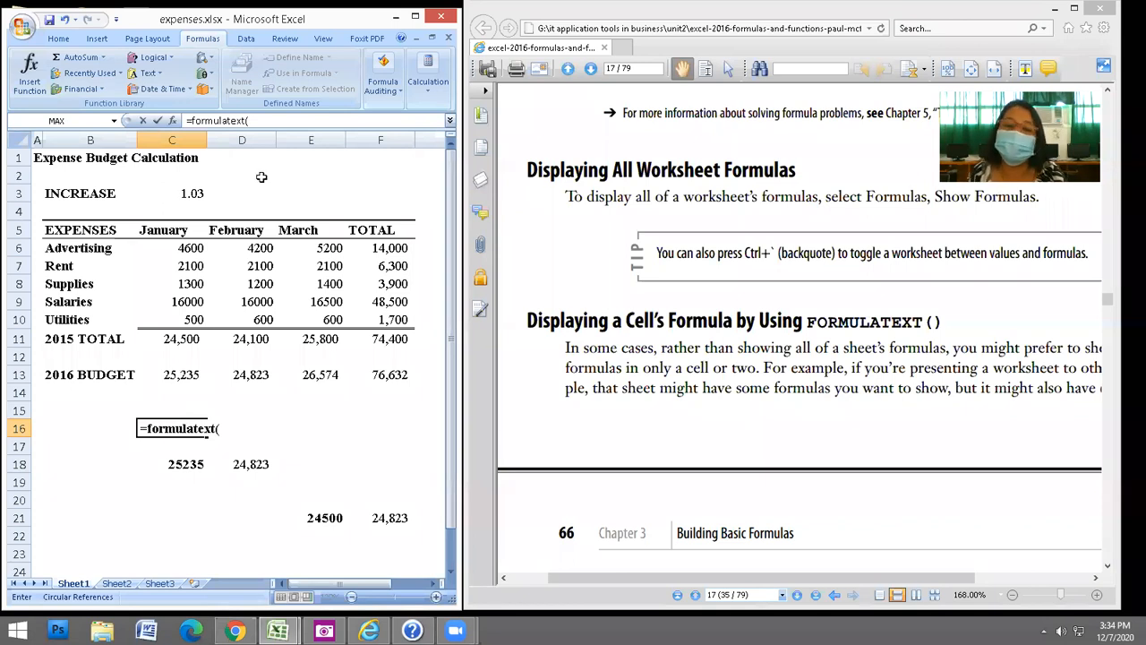
key(Up)
key(Up)
key(Up)
text())
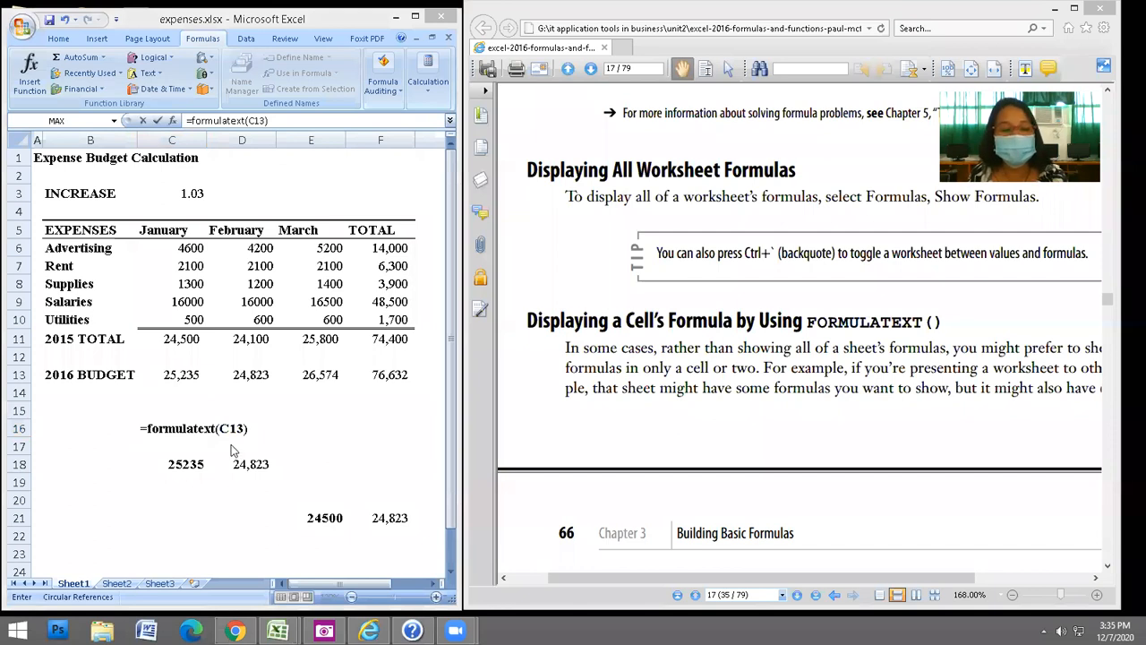
key(Return)
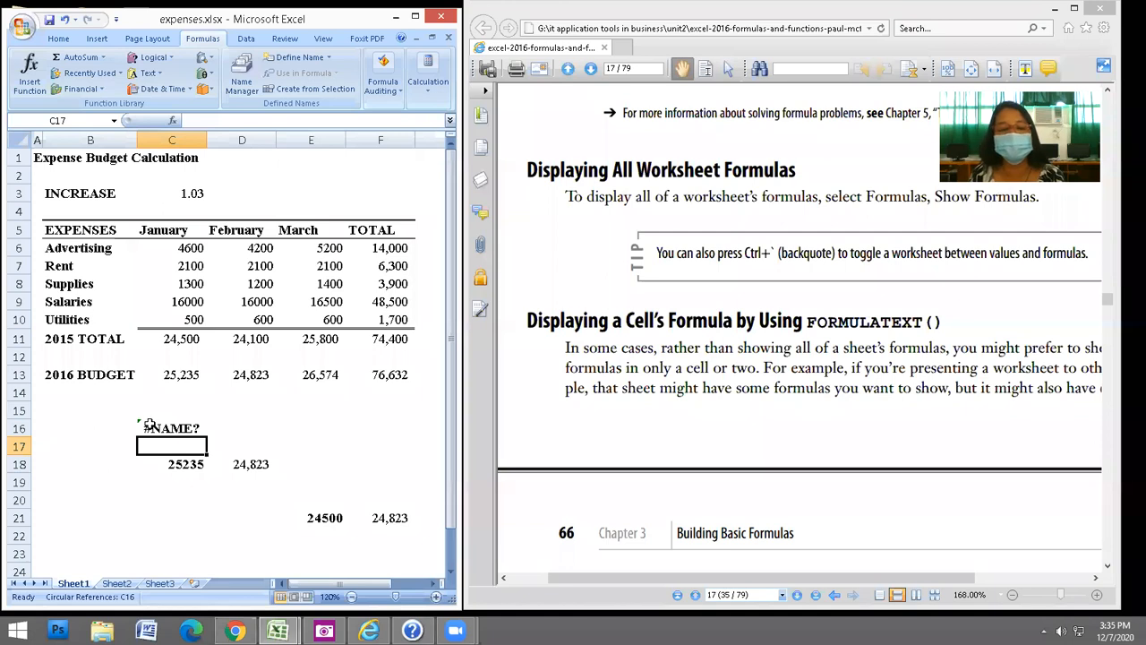
click(150, 427)
key(Delete)
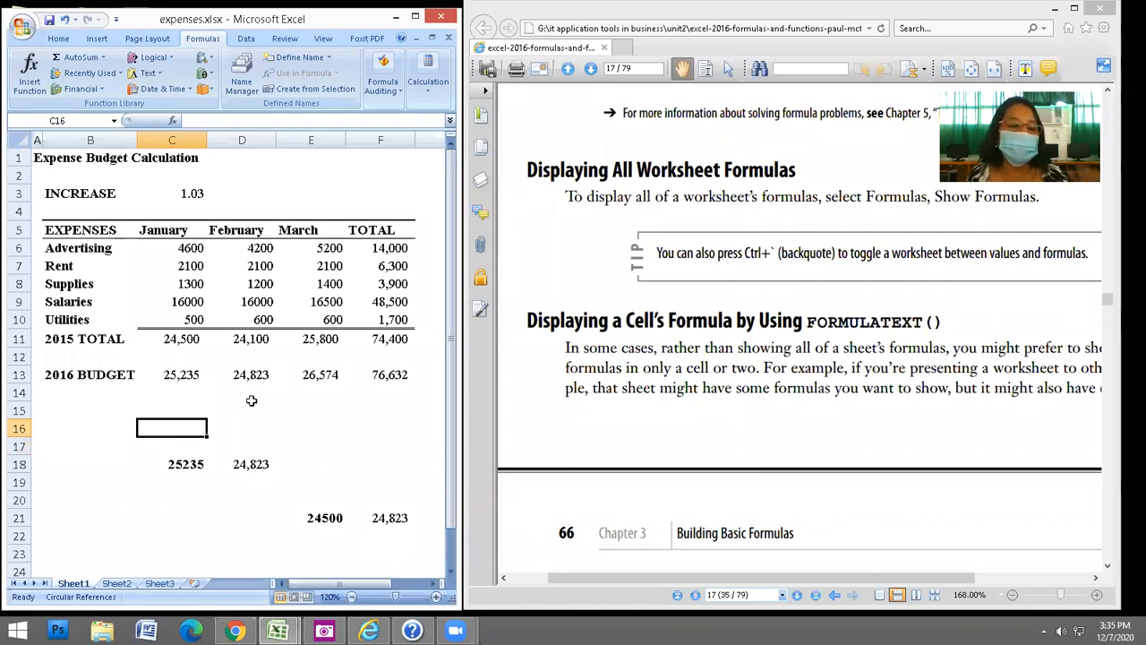
click(182, 378)
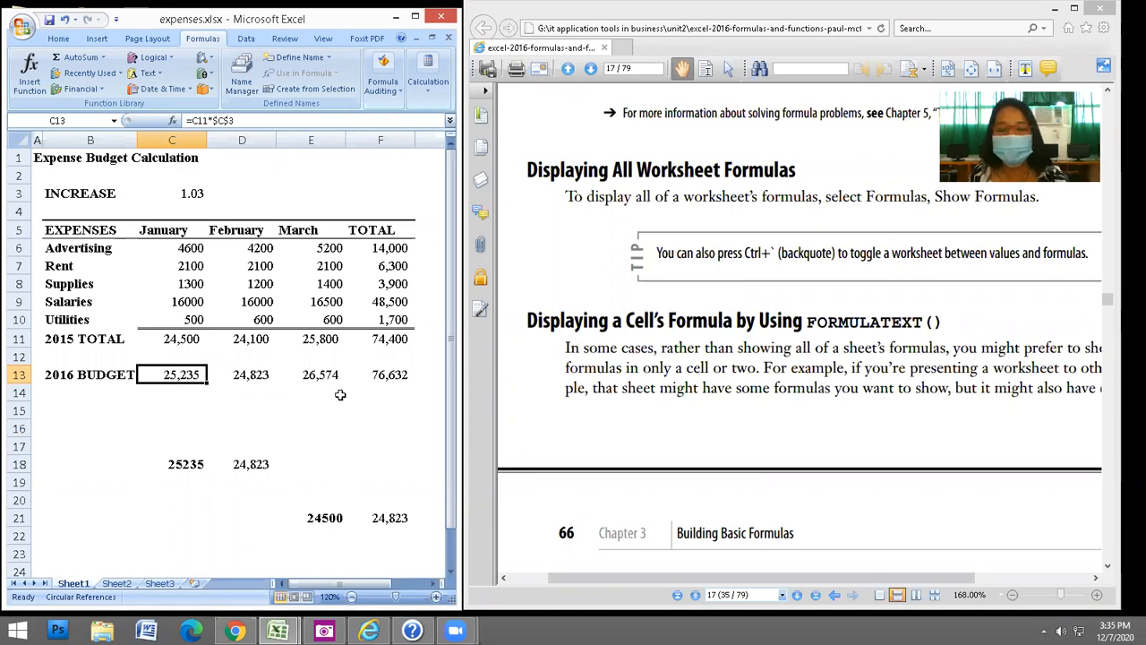
click(296, 370)
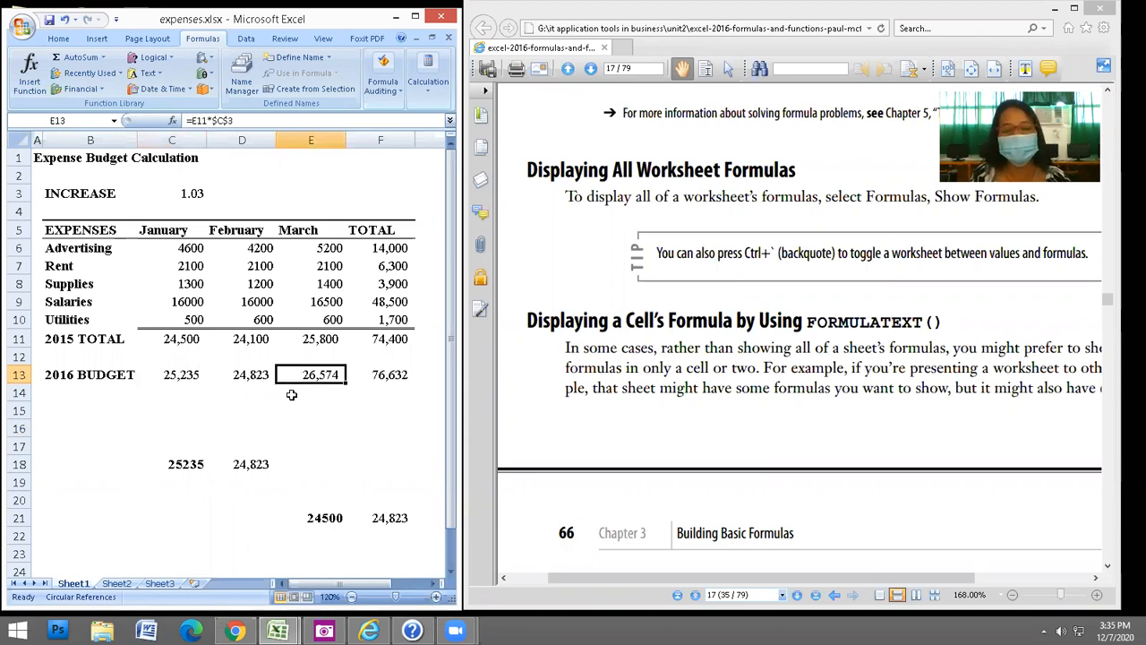
click(410, 428)
click(676, 429)
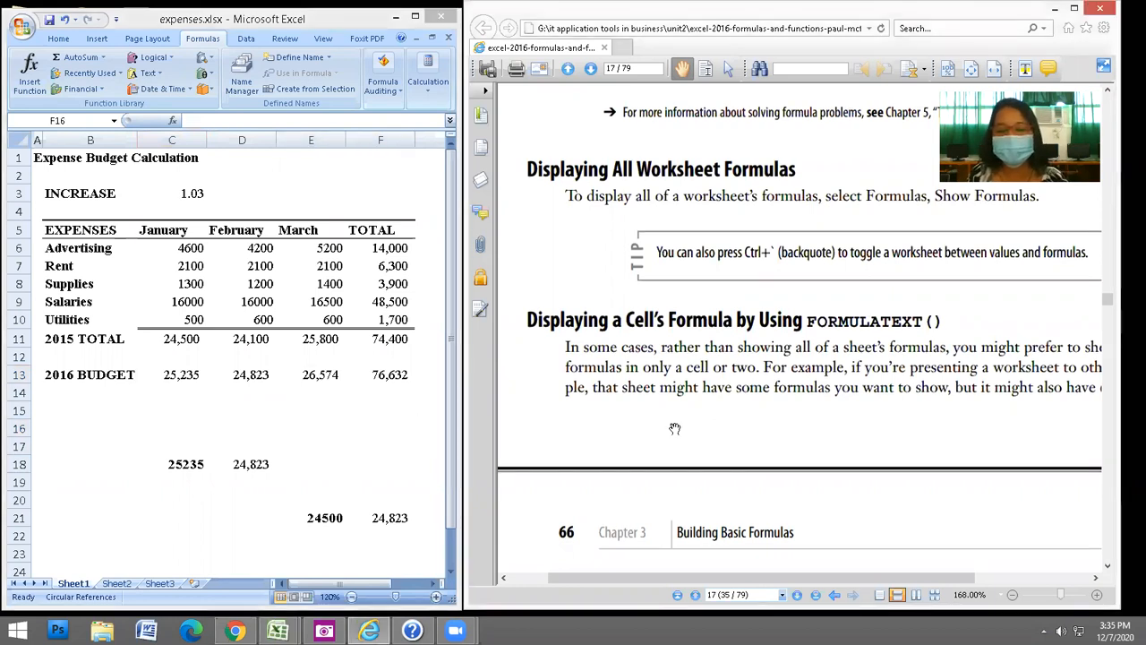
scroll(794, 452, down, 3)
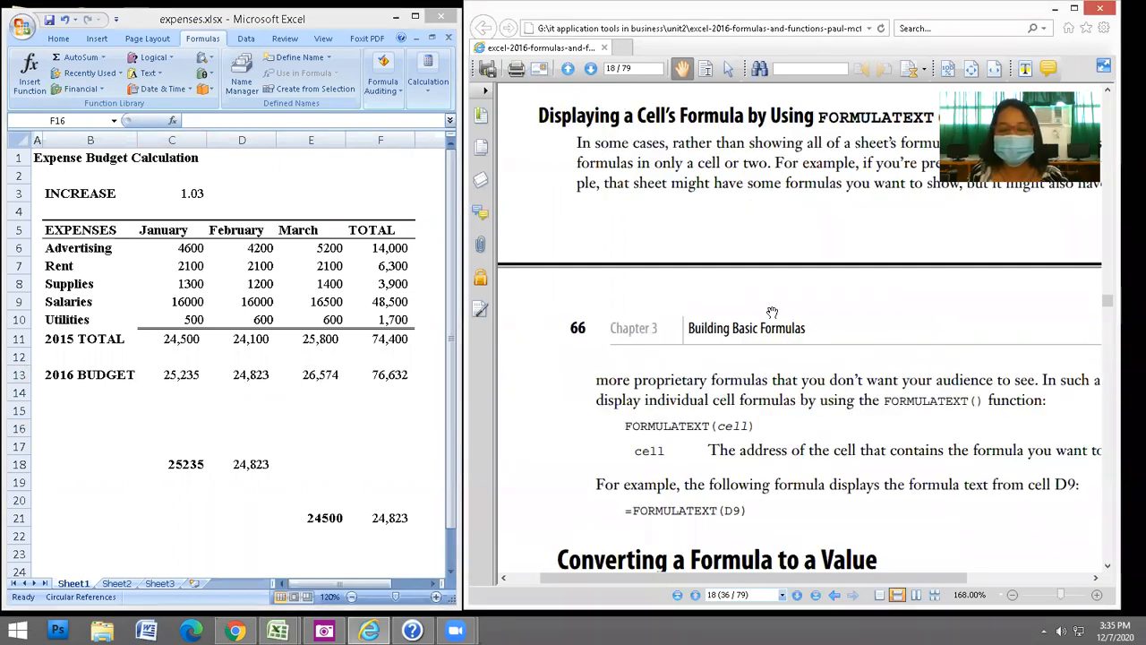
Scroll the PDF to Converting a Formula to a Value, clear C18:F22, and select totals F6:F10.
scroll(773, 313, down, 3)
scroll(776, 239, down, 3)
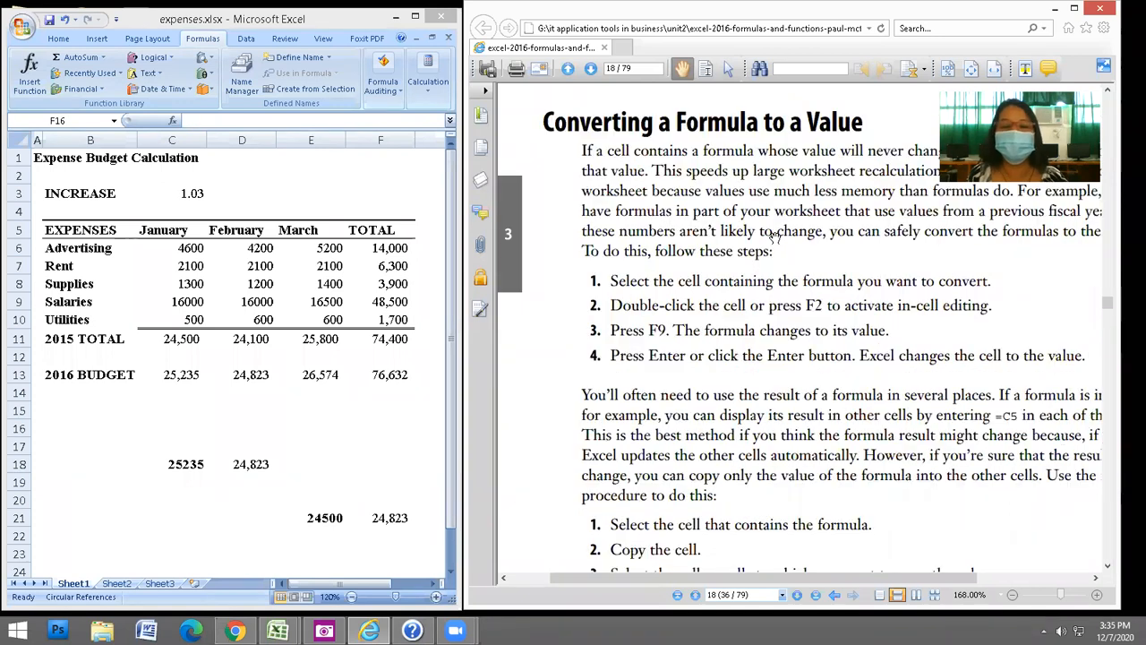
click(370, 427)
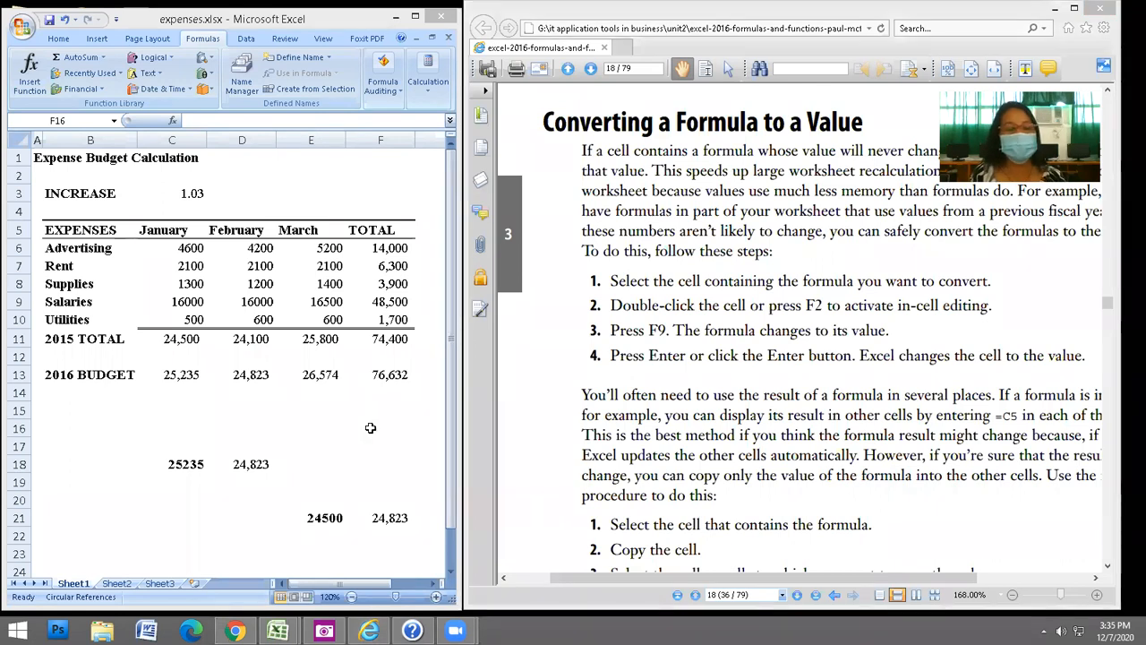
drag(192, 461, 379, 529)
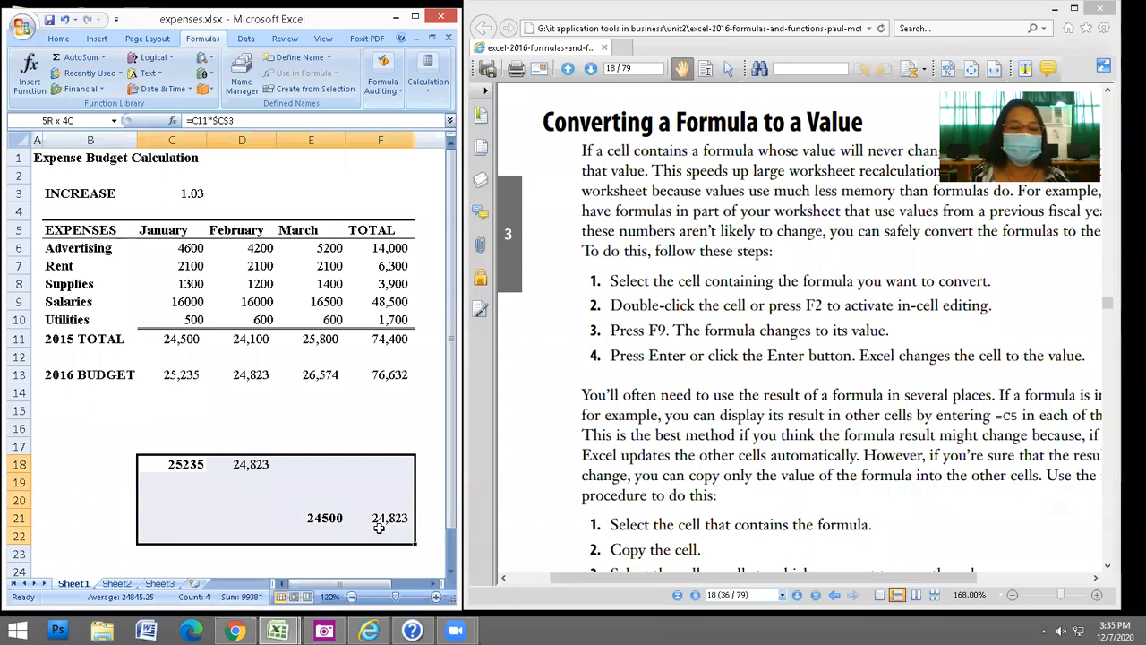
key(Delete)
drag(386, 248, 391, 319)
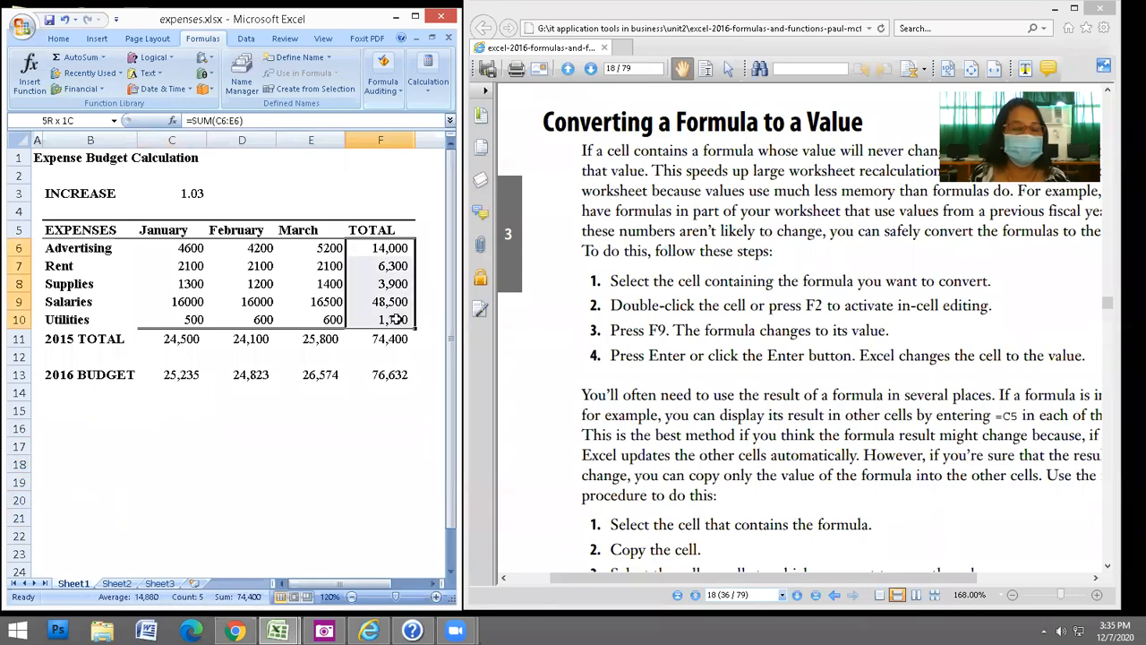
click(57, 40)
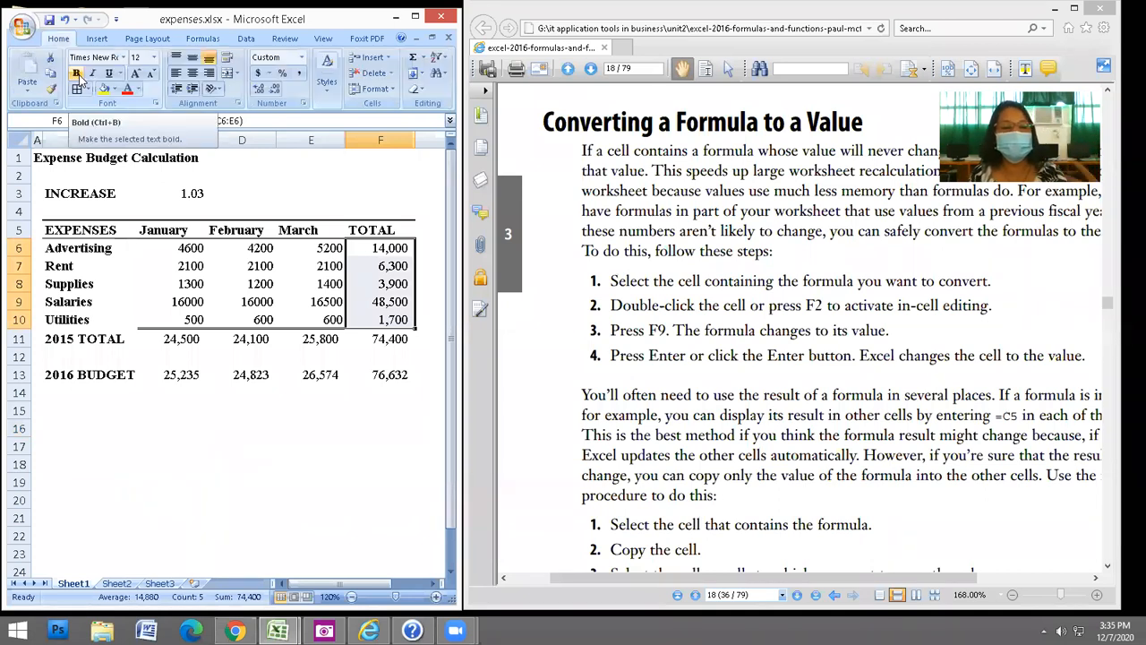
Copy totals F6:F10 and paste them at C17, producing #REF! errors.
click(52, 74)
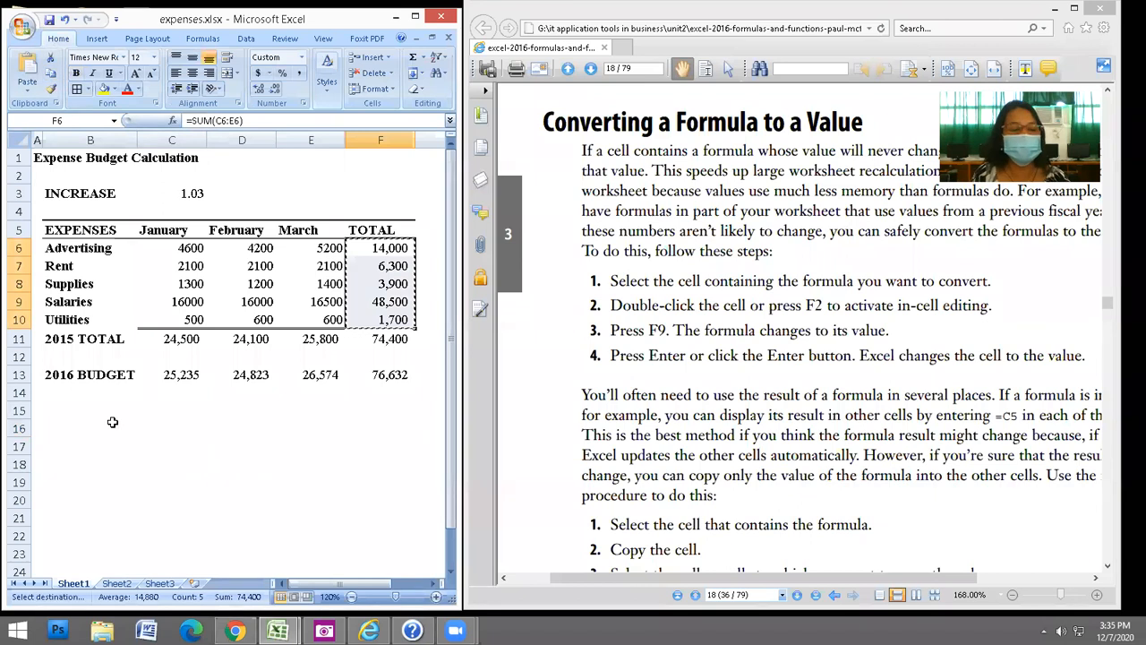
click(86, 444)
click(190, 445)
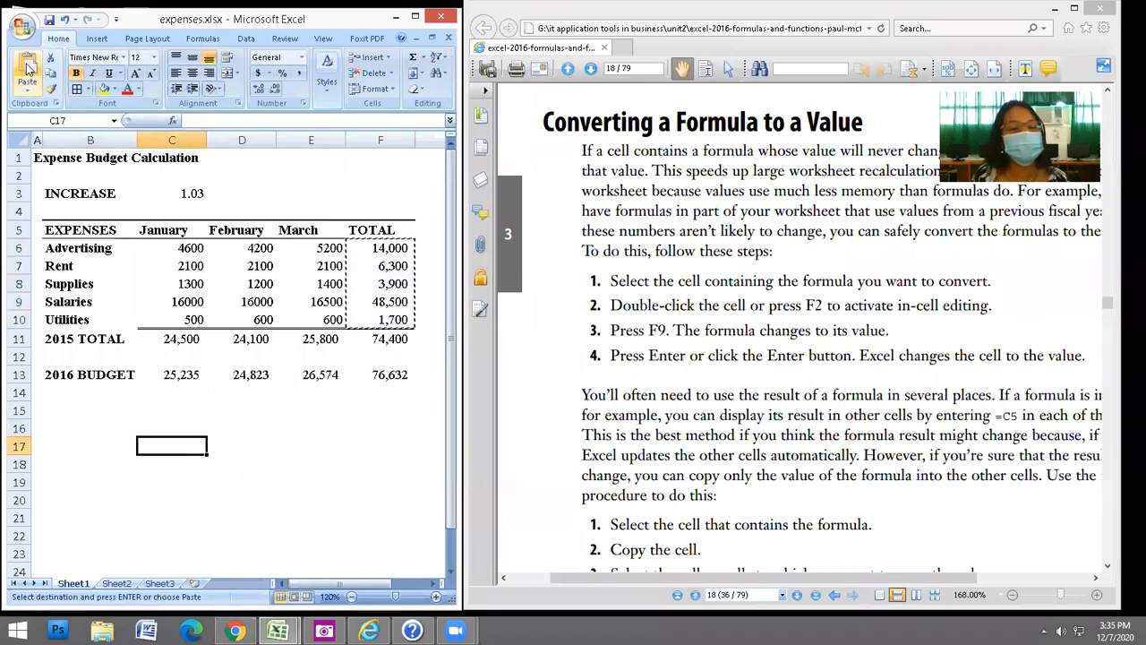
key(ctrl+v)
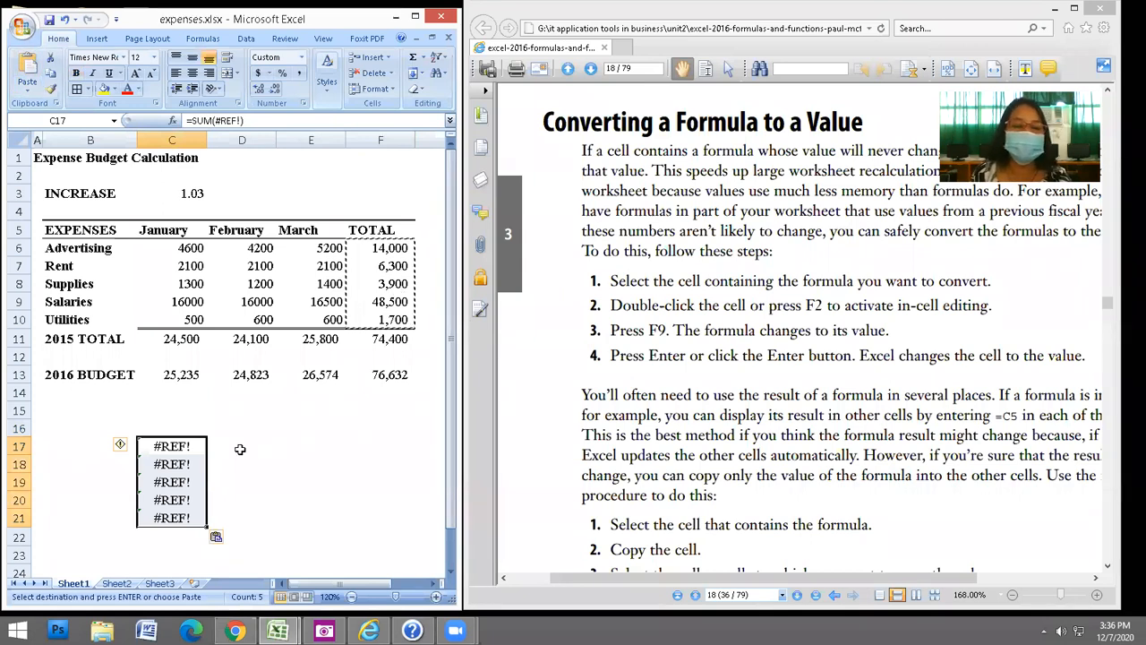
Copy the 2015 grand total F11 into E18, showing 26,574.
key(Right)
key(Right)
key(Down)
click(387, 340)
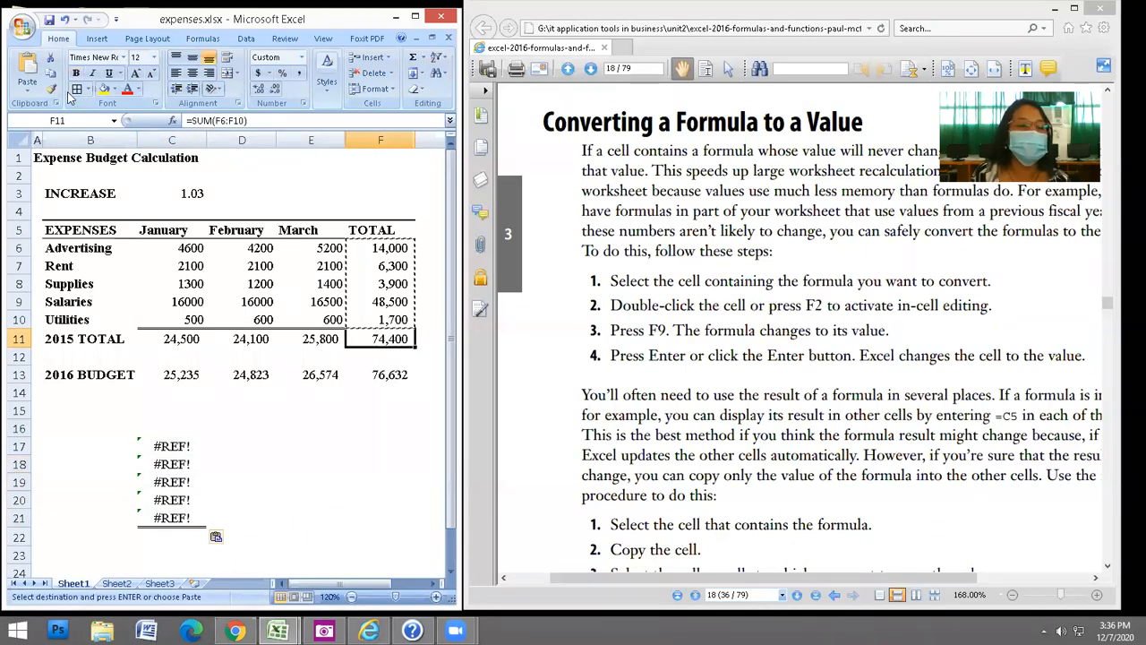
key(ctrl+c)
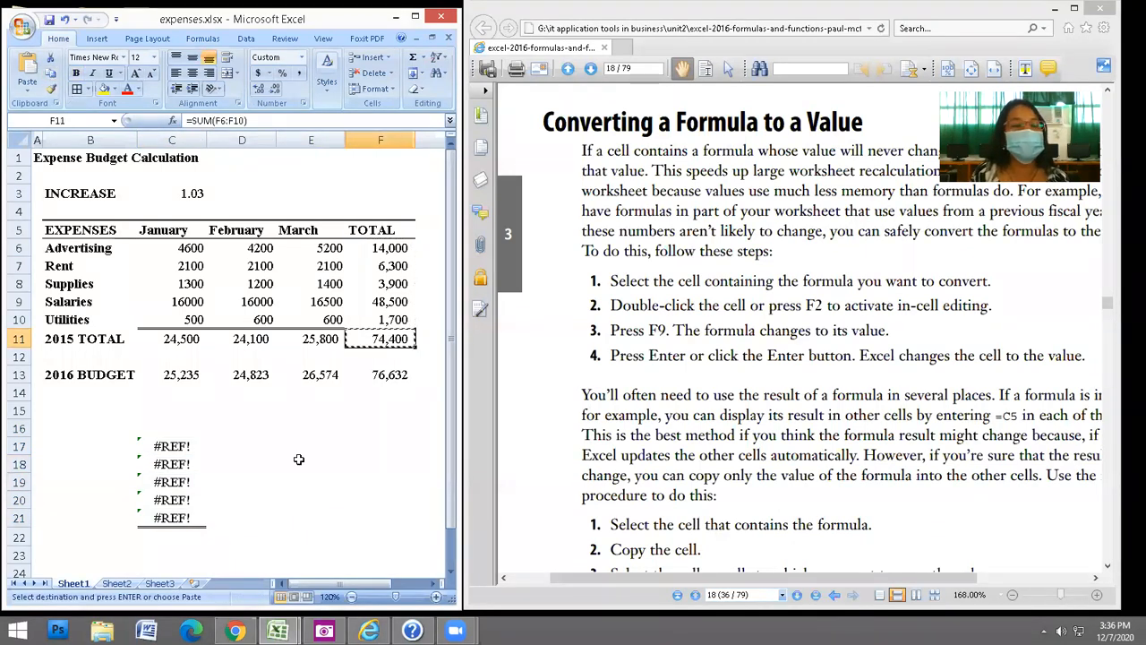
click(311, 464)
key(ctrl+v)
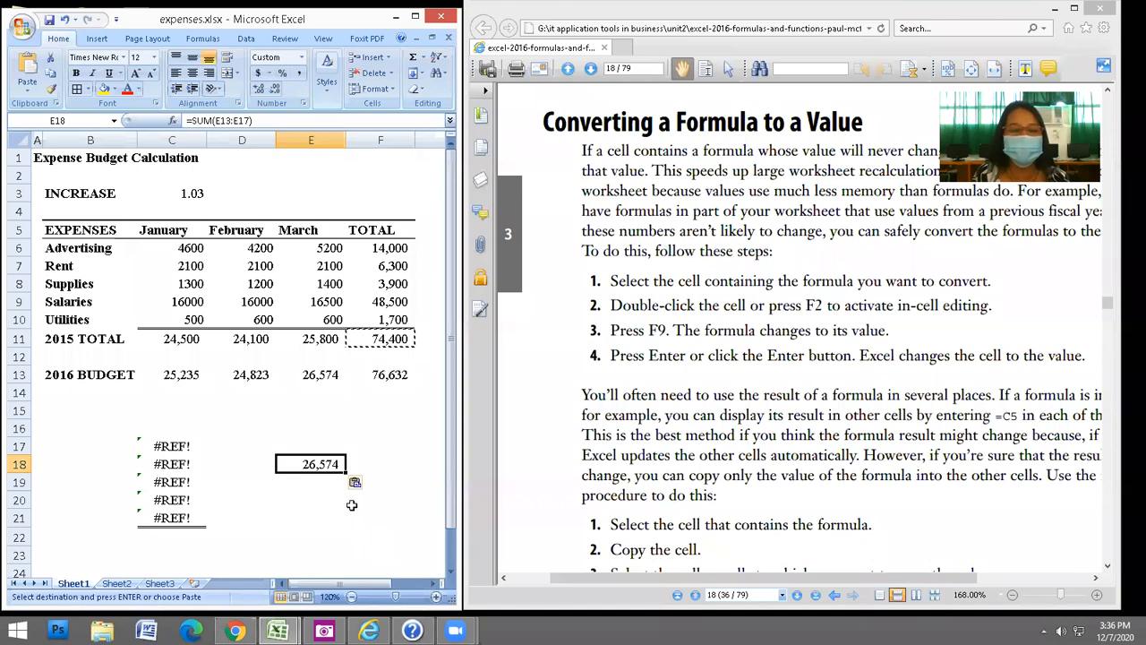
Copy the 2016 budget total F13 into E19, which displays a dash.
click(381, 339)
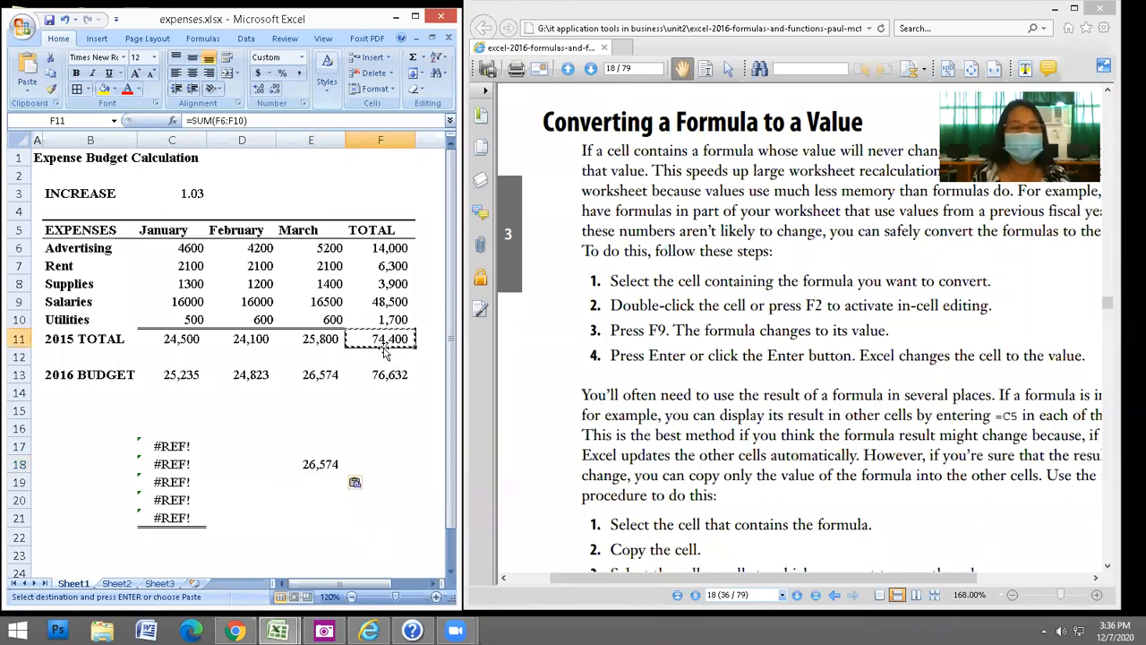
click(392, 375)
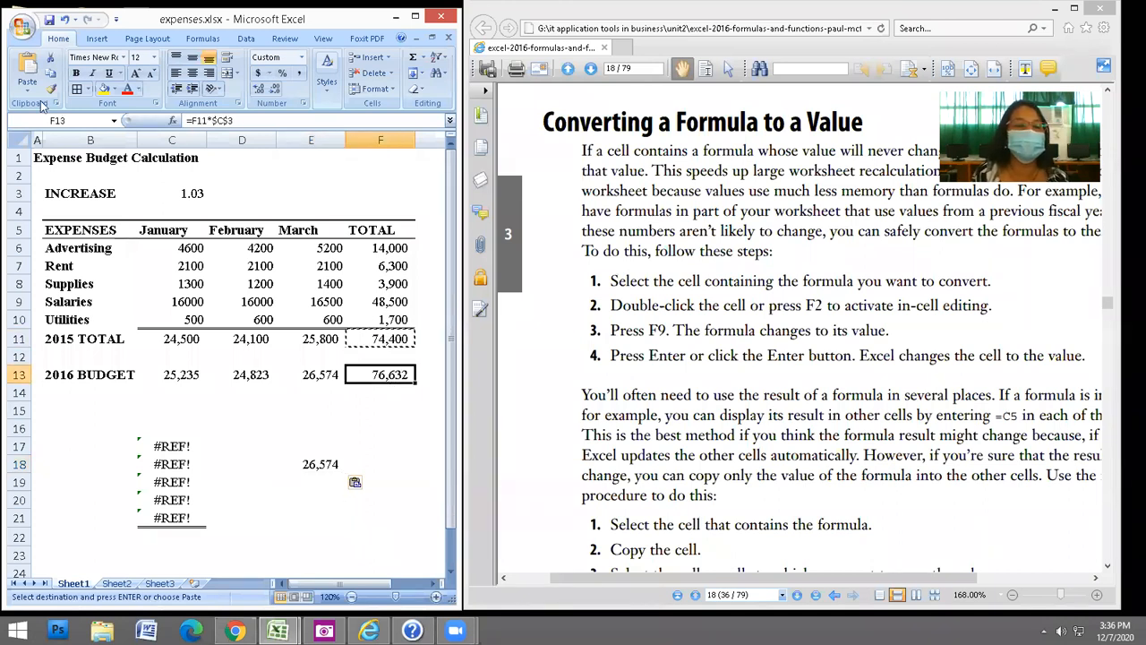
key(ctrl+c)
click(311, 482)
key(ctrl+v)
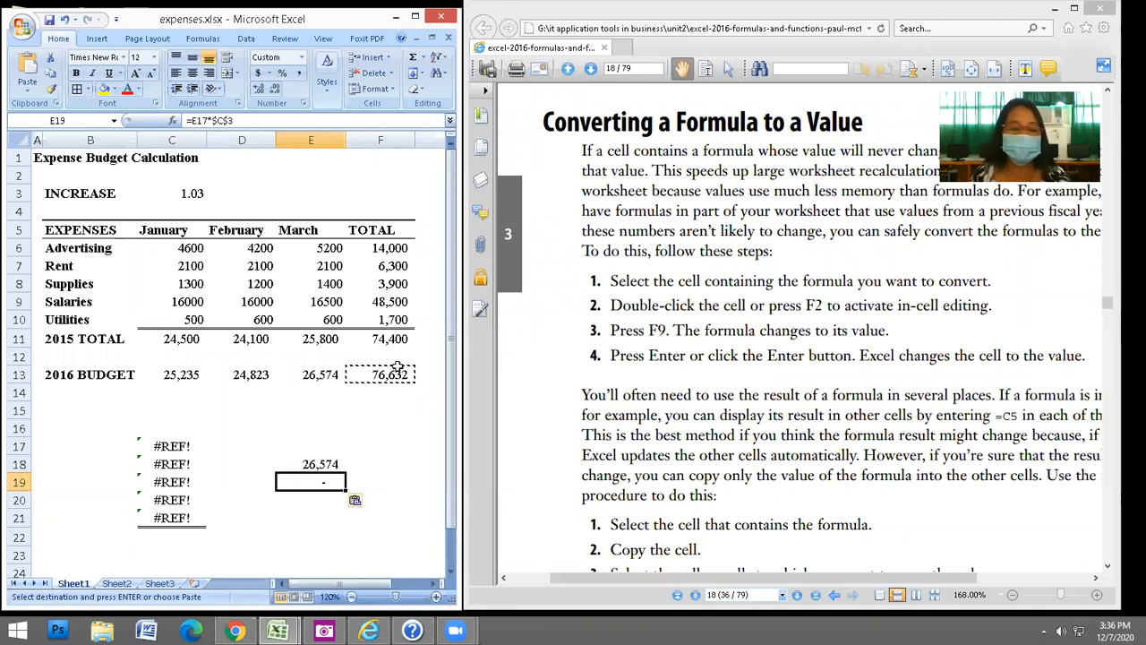
key(Escape)
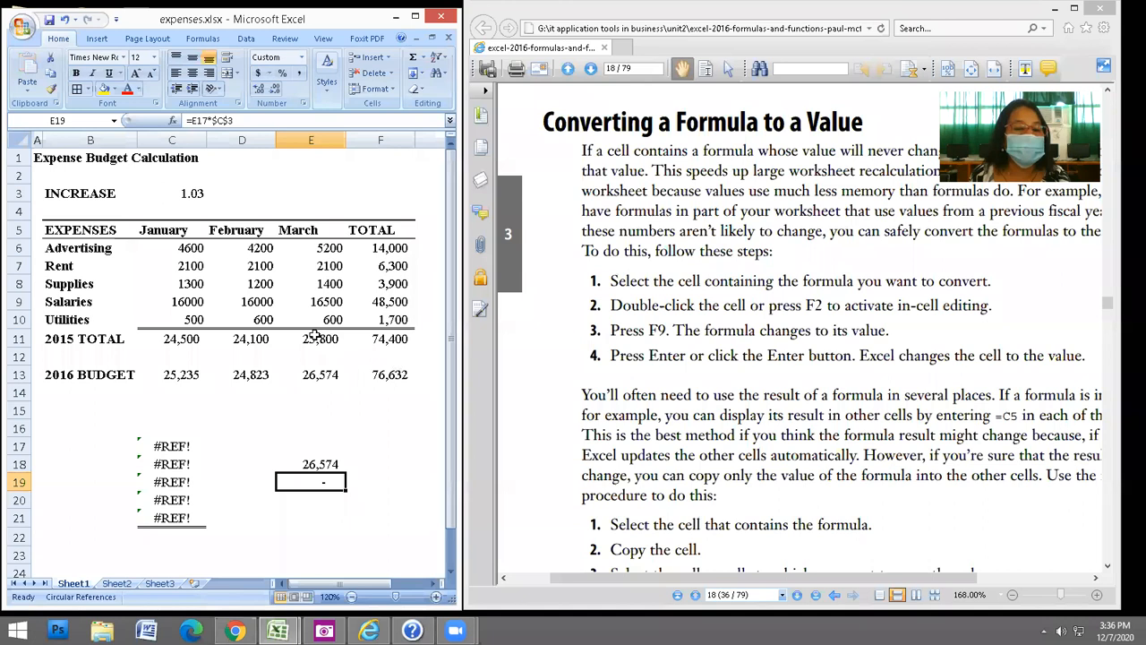
Copy the February Salaries value 16000 from D9 into F18.
click(249, 300)
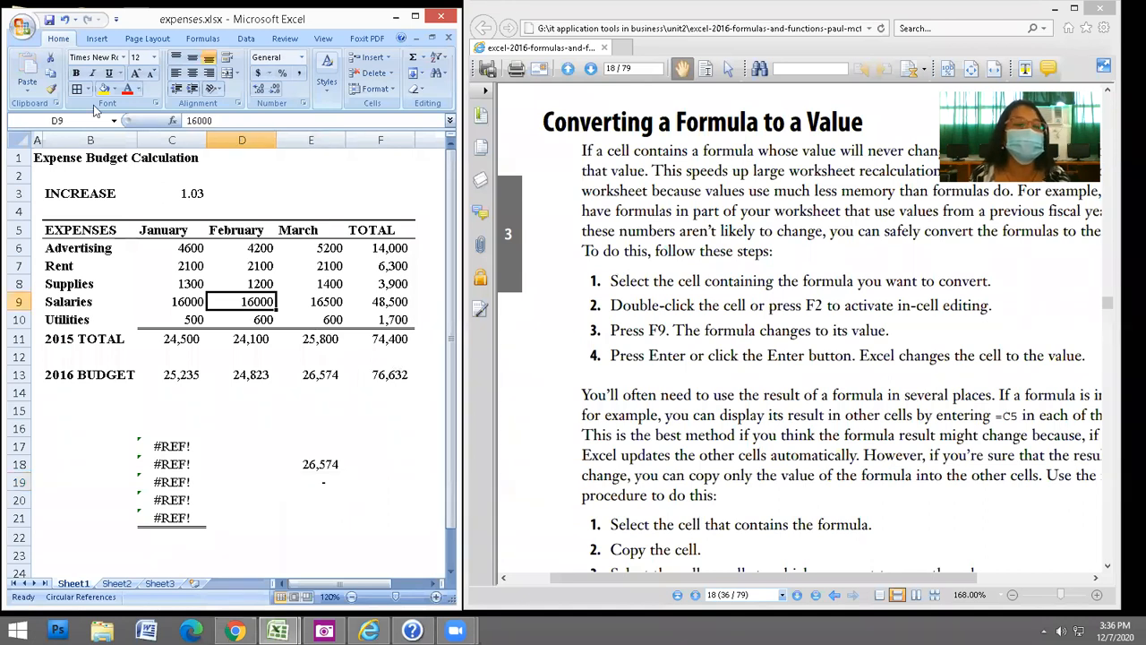
click(51, 73)
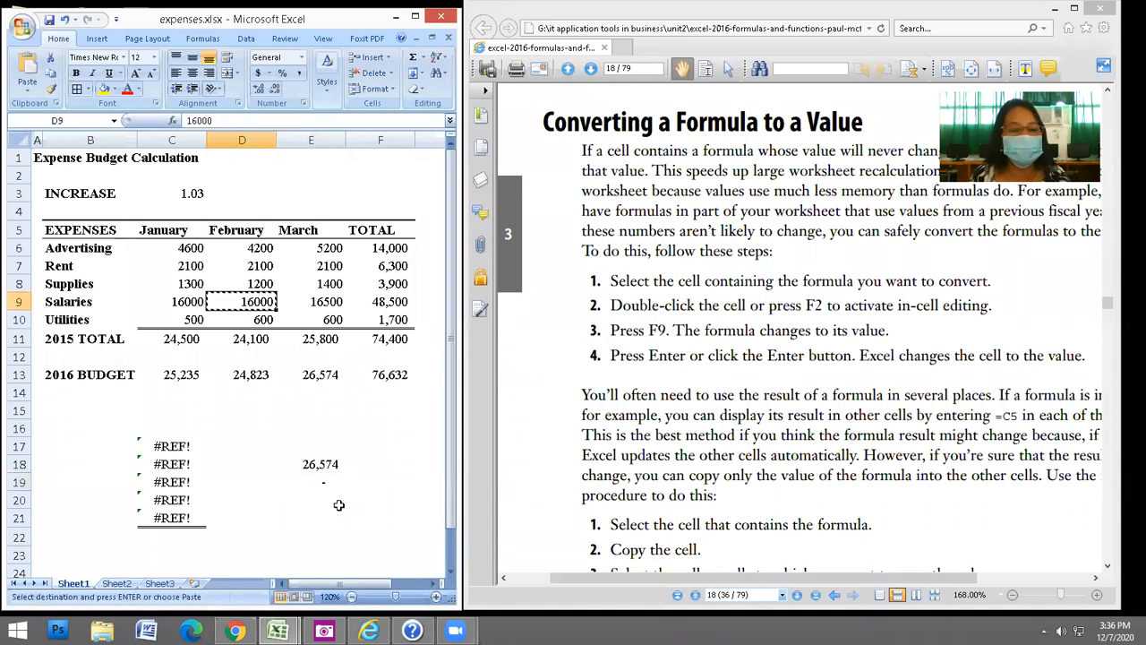
click(360, 464)
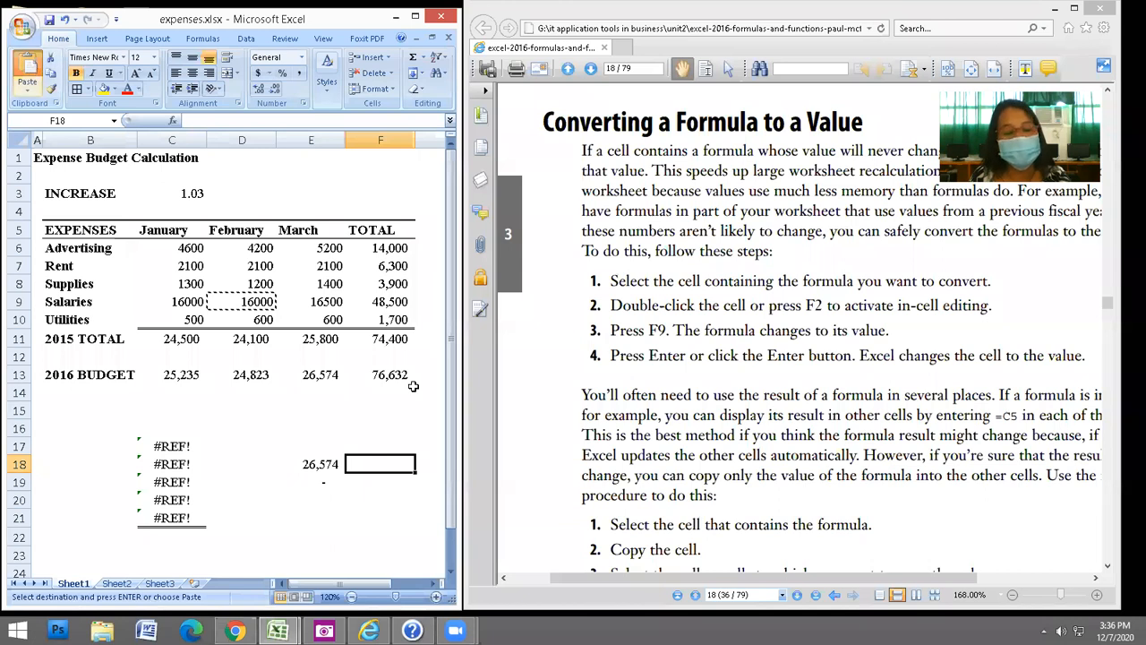
key(ctrl+v)
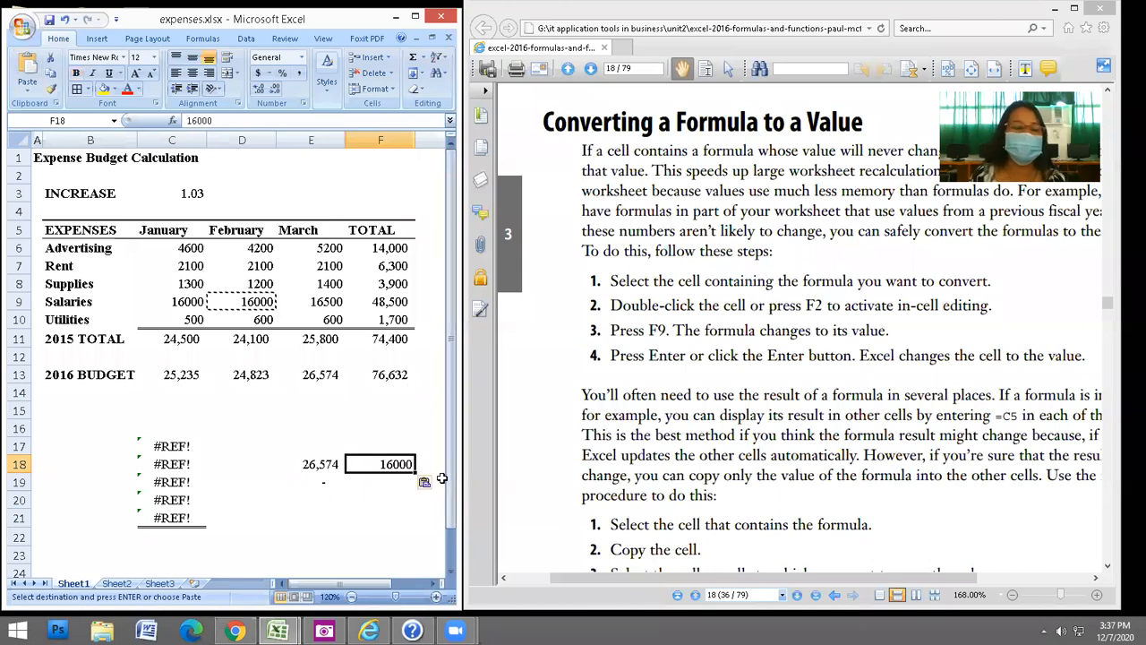
Clear all test results in C17:F21 and open F6's =SUM(C6:E6) for editing.
click(160, 445)
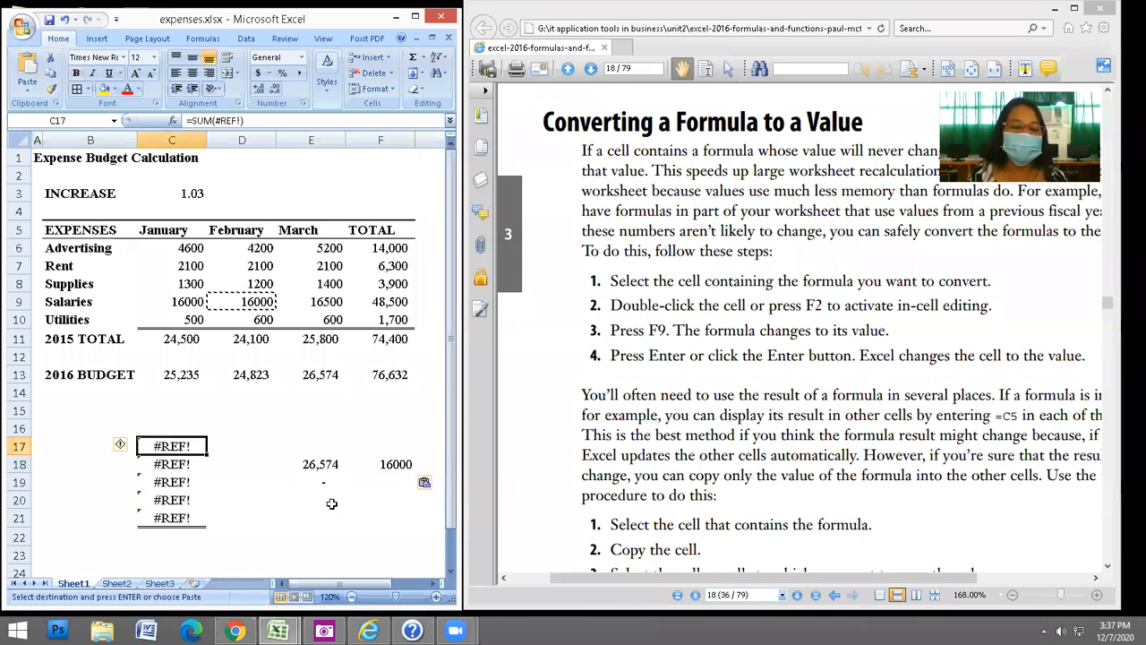
shift+click(382, 514)
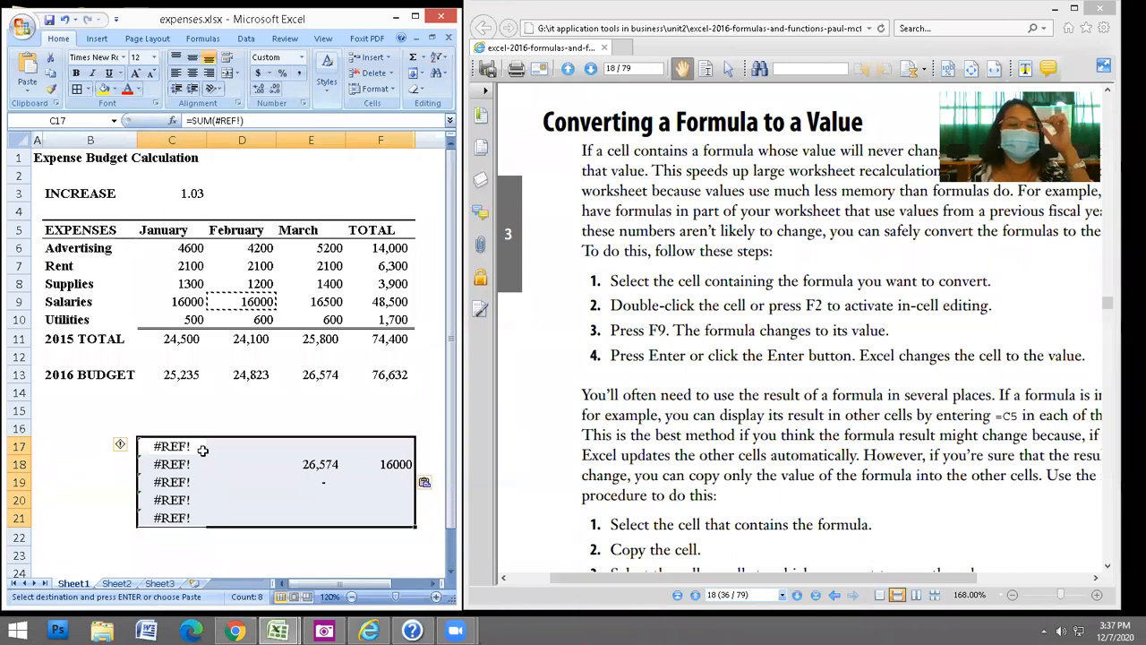
key(Delete)
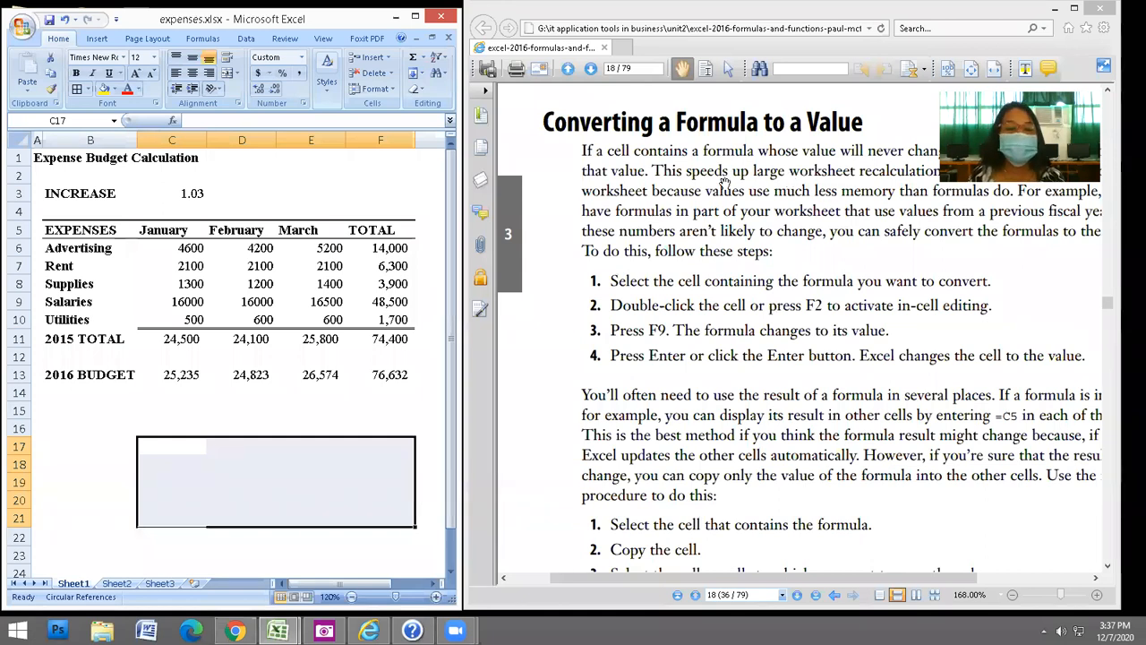
double_click(391, 251)
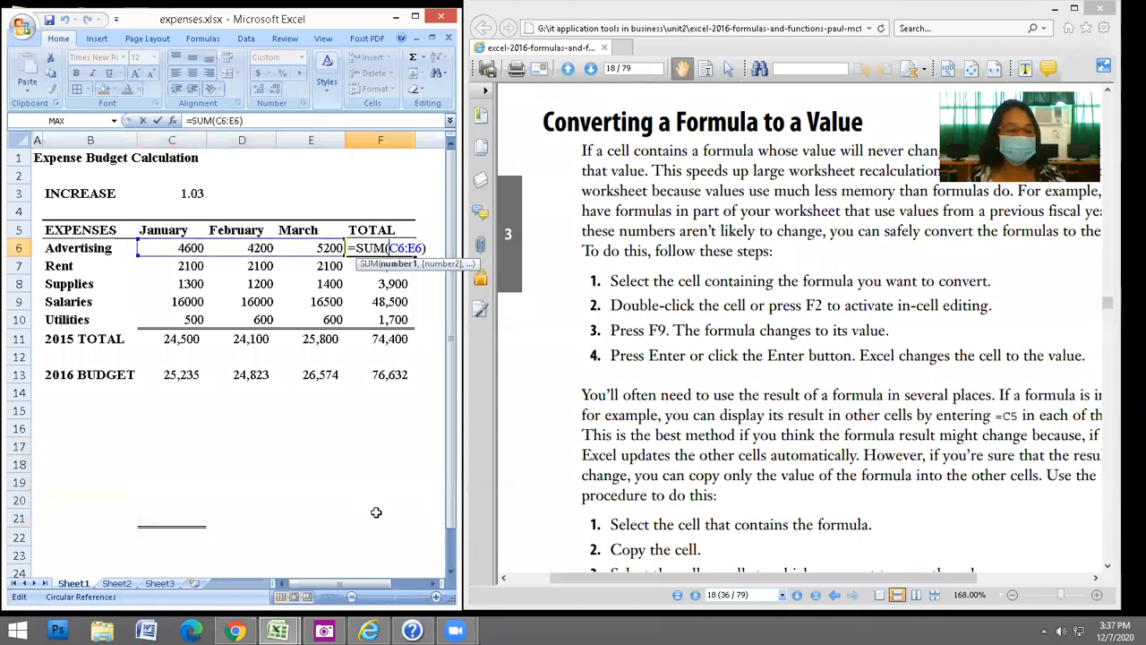
key(Escape)
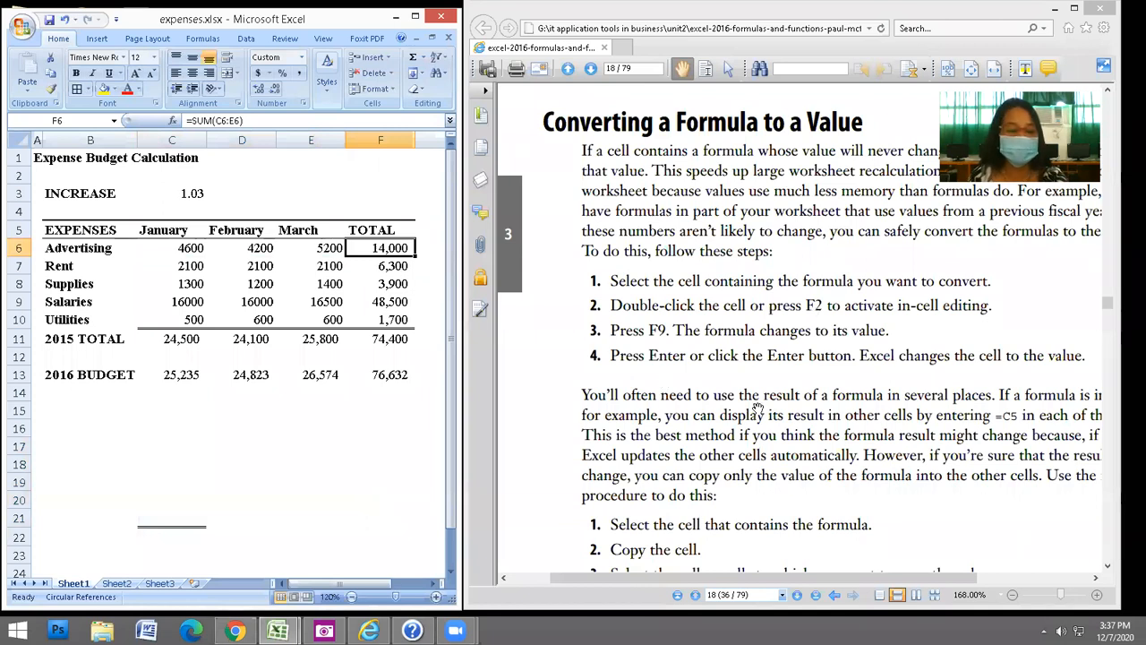
key(F2)
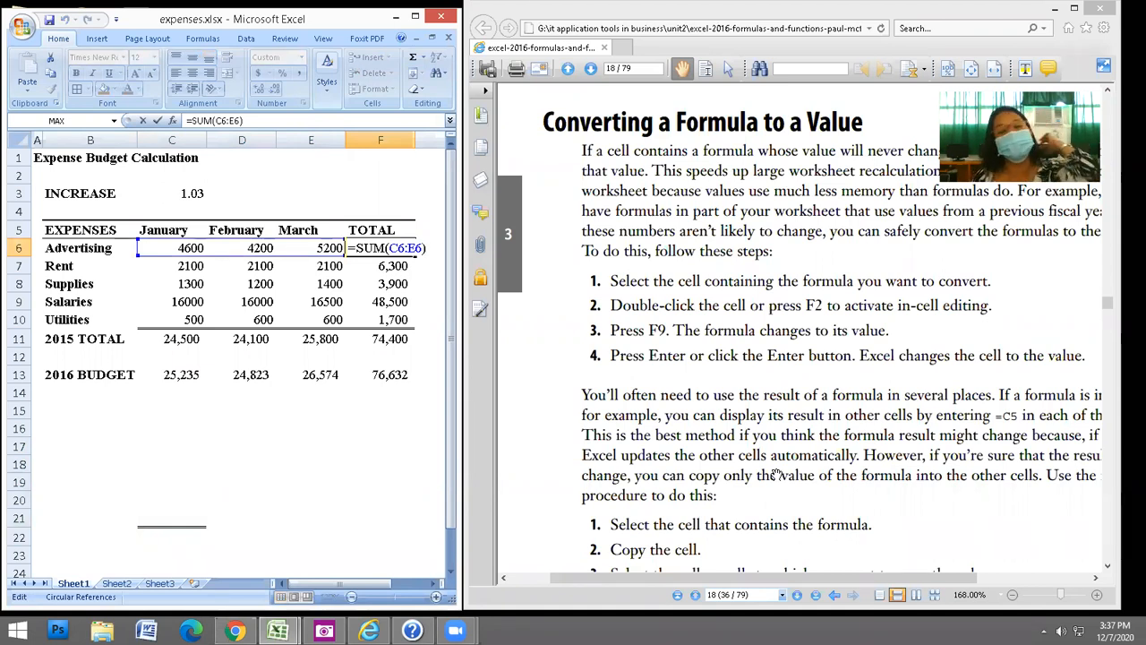
key(F9)
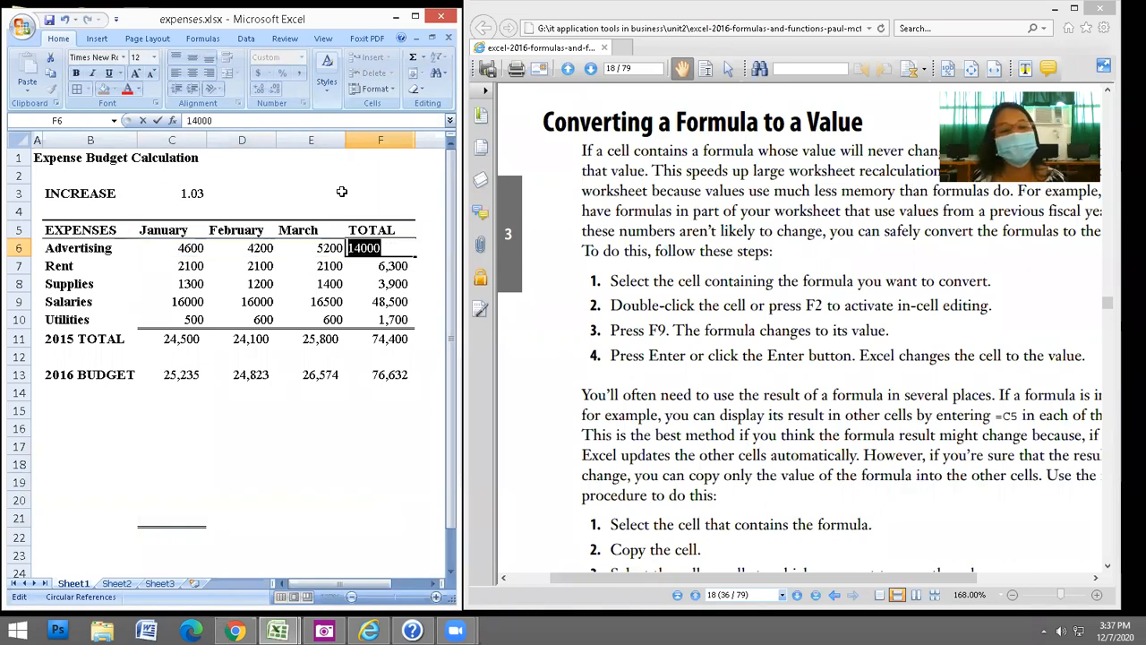
key(Escape)
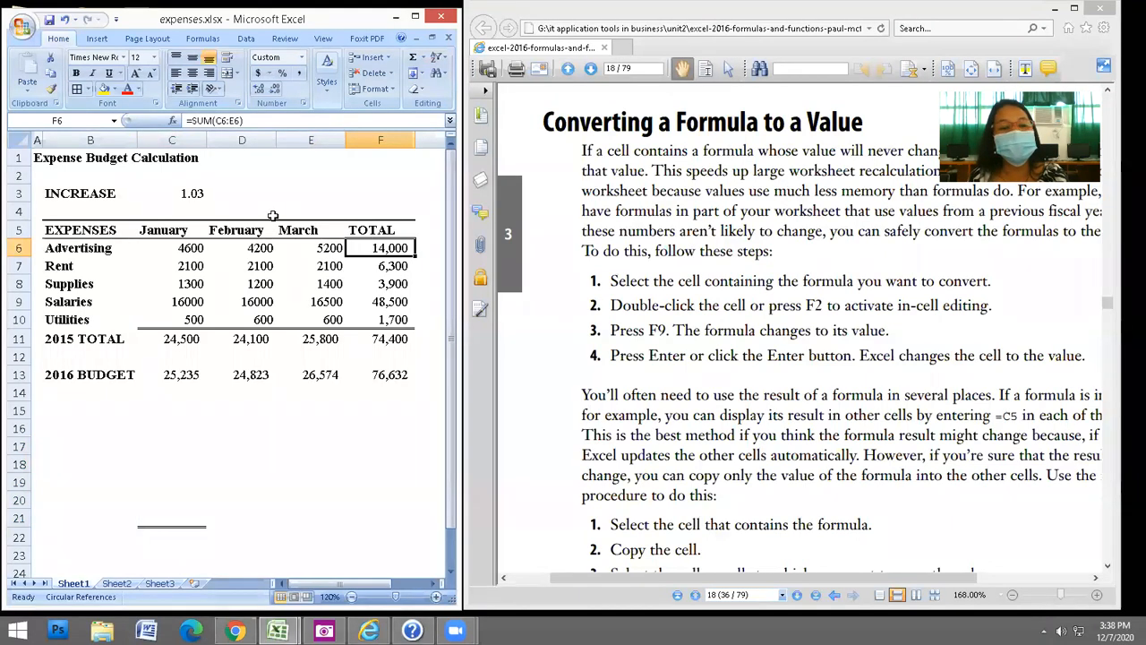
key(F2)
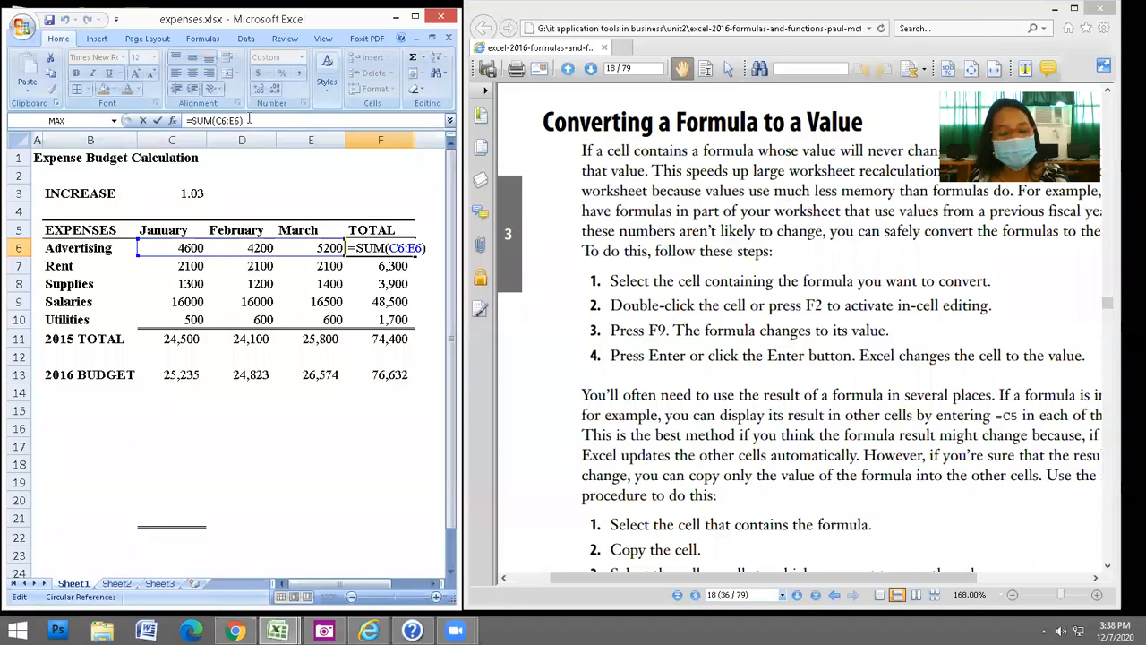
key(F9)
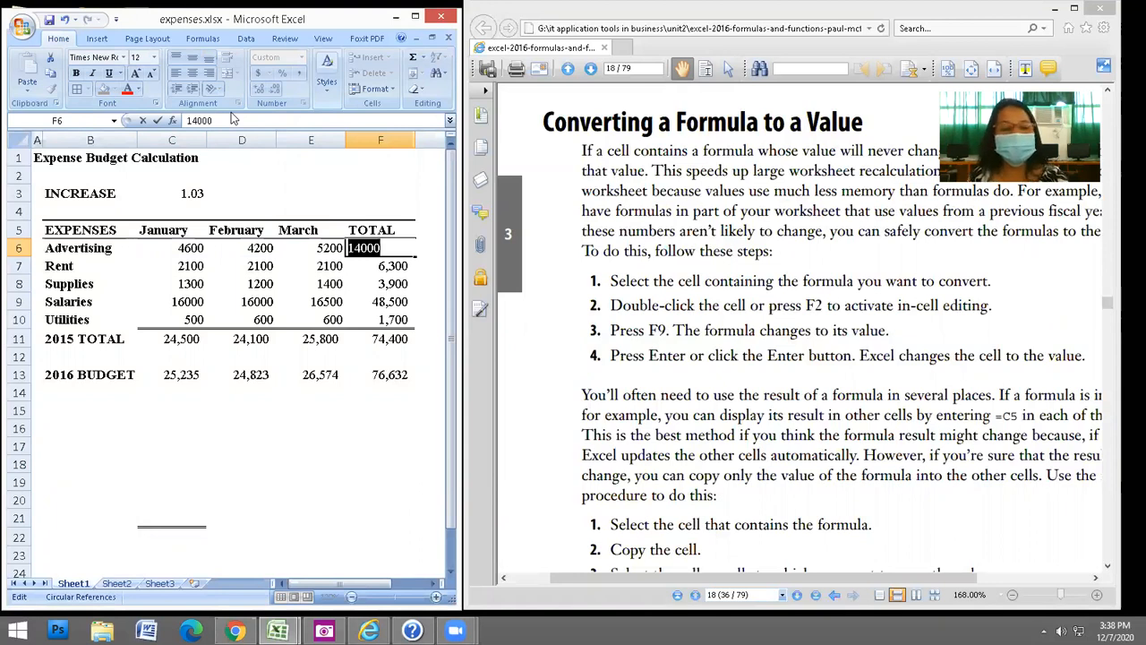
key(Escape)
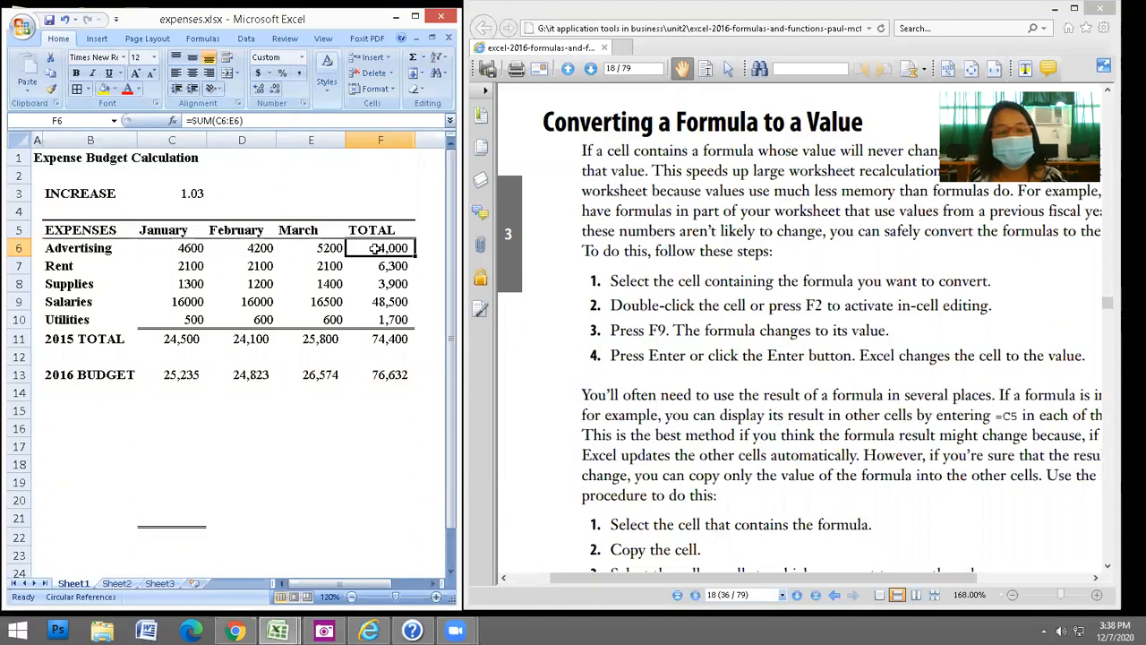
right_click(376, 251)
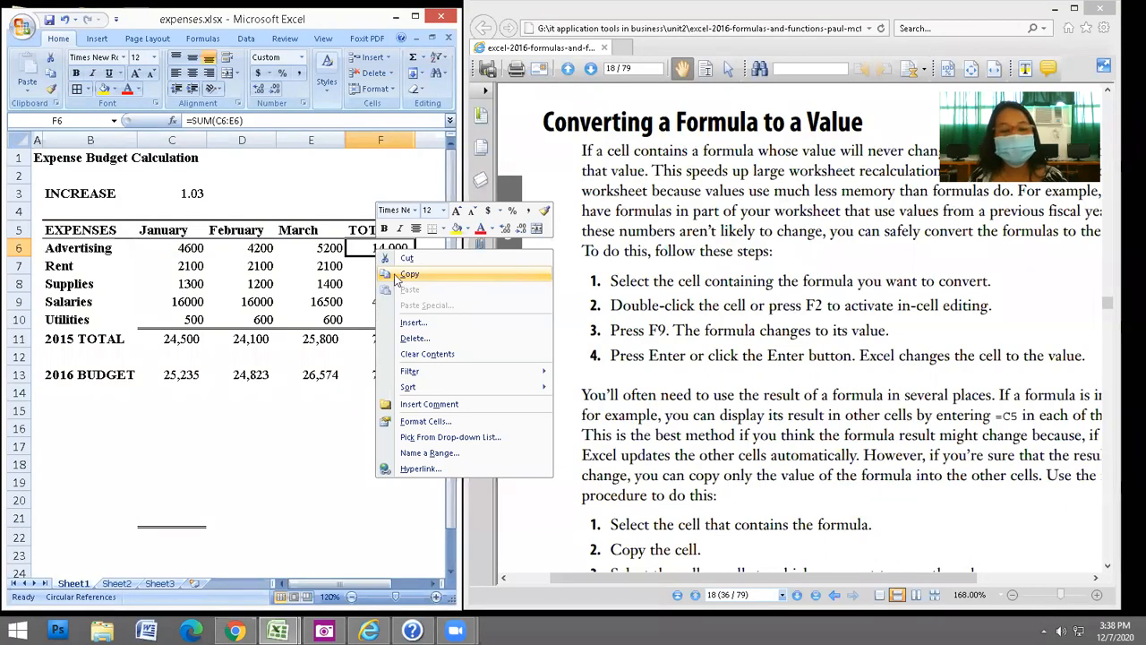
Paste F6's advertising total into D17 as the plain value 14000.
click(393, 275)
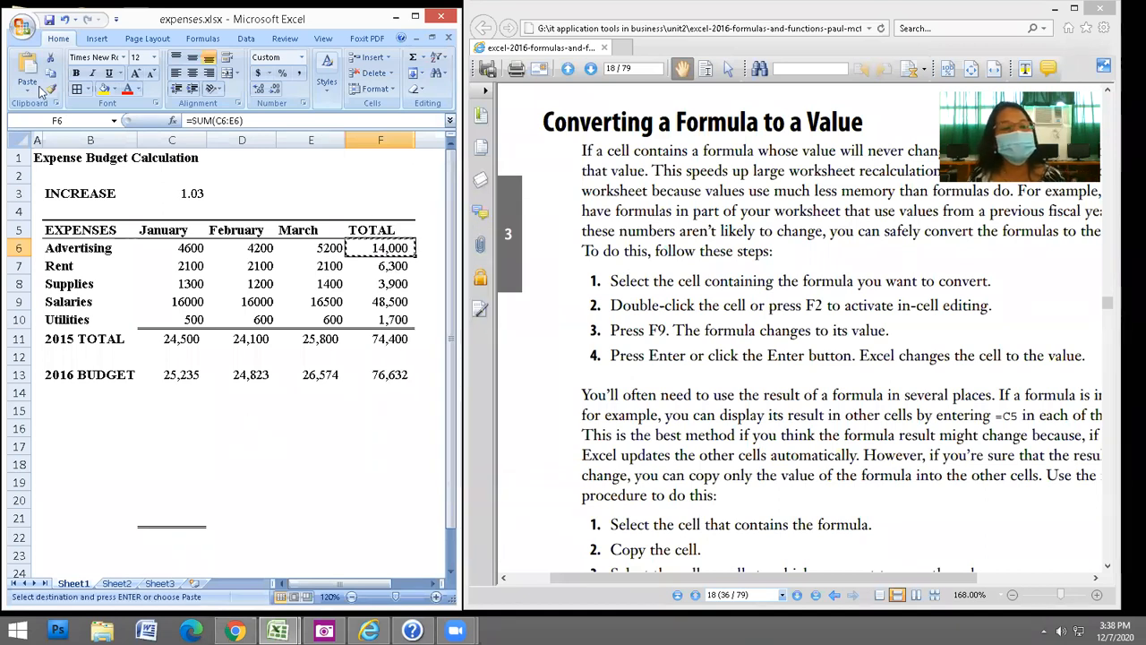
click(252, 444)
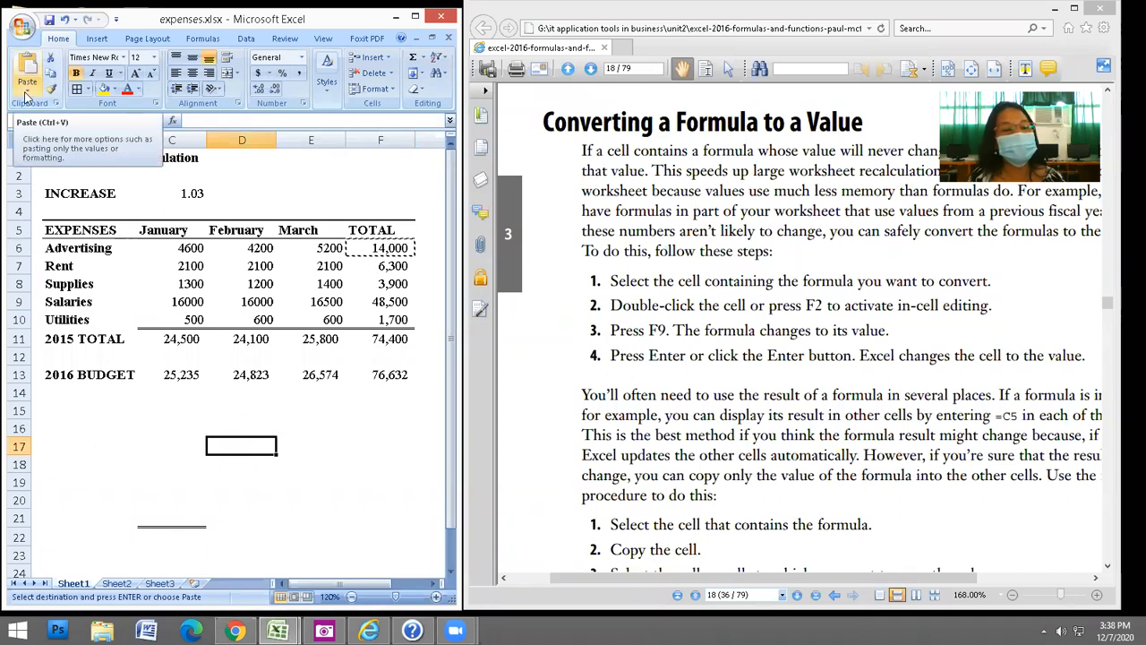
click(27, 96)
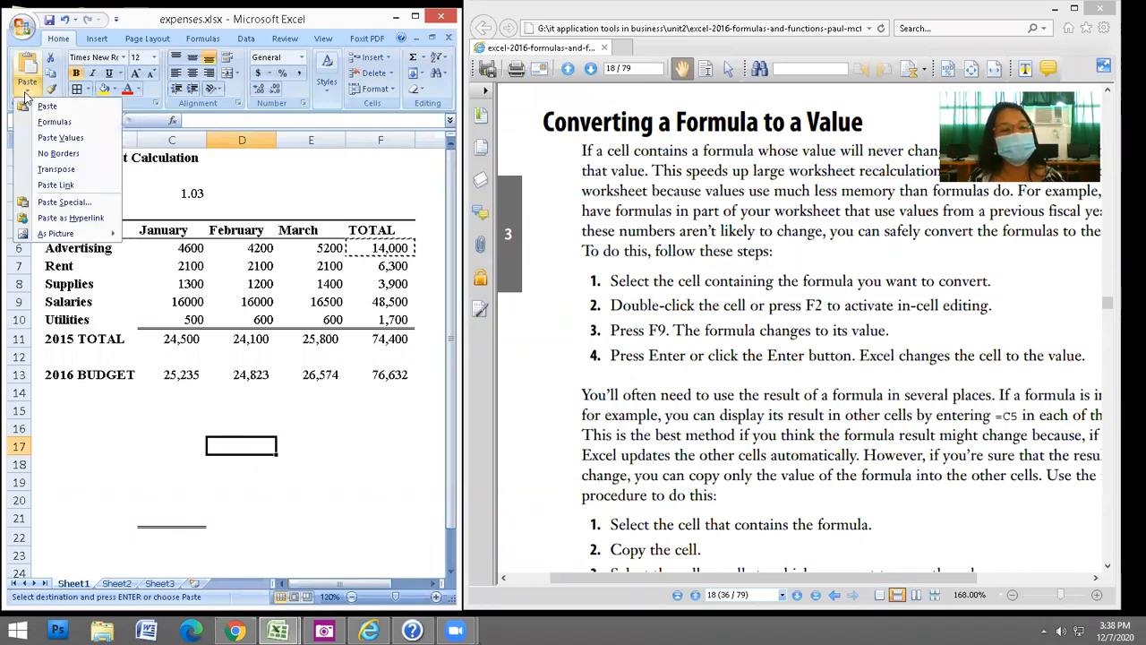
click(47, 140)
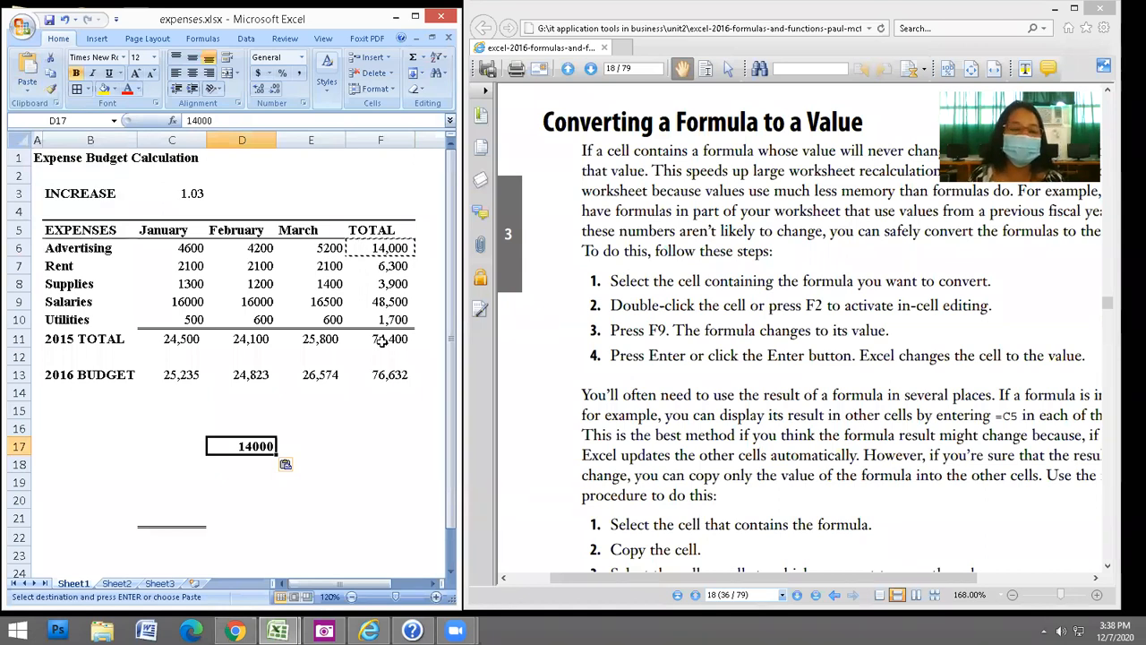
click(307, 448)
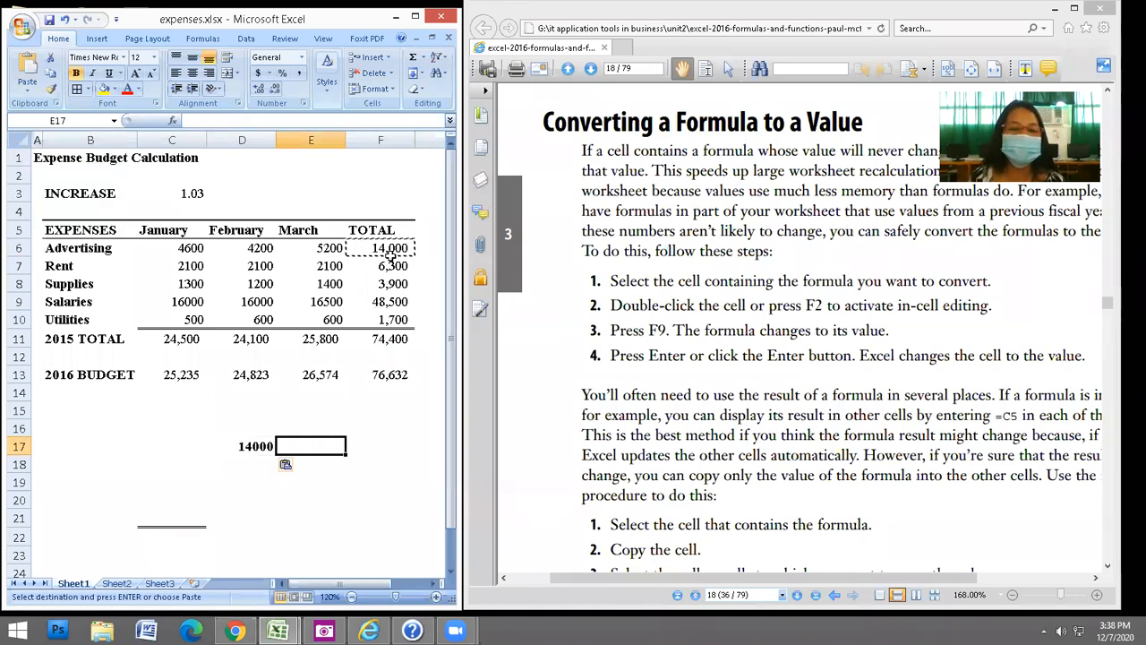
Paste F6's total formula into F10 and open Paste Special for E17.
click(387, 318)
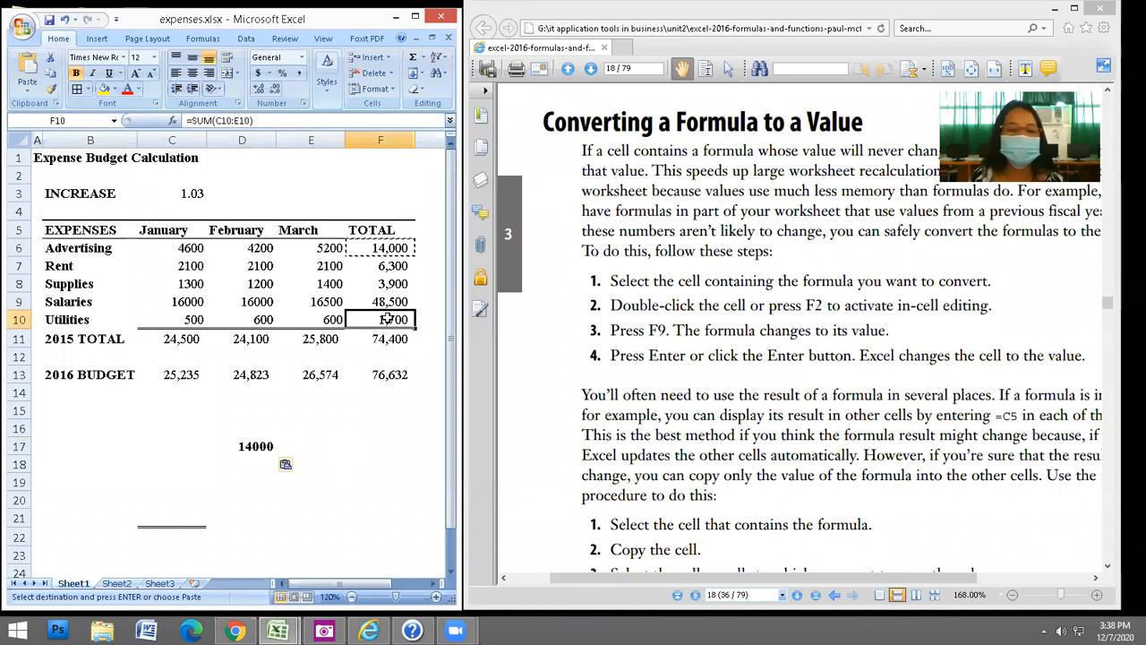
right_click(388, 319)
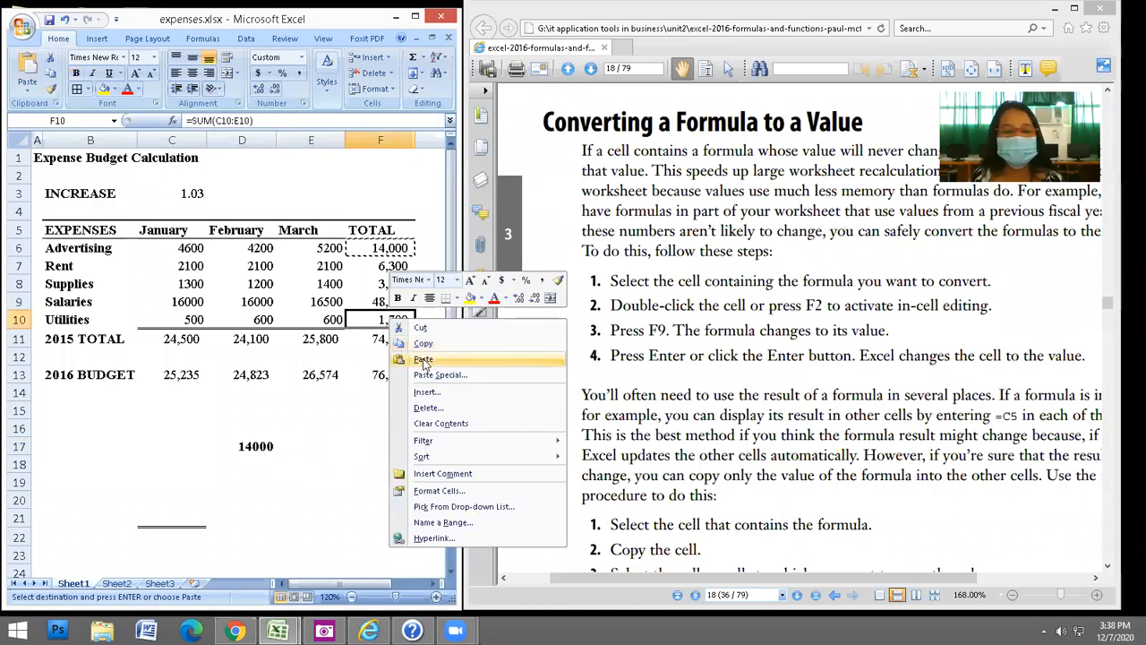
click(423, 359)
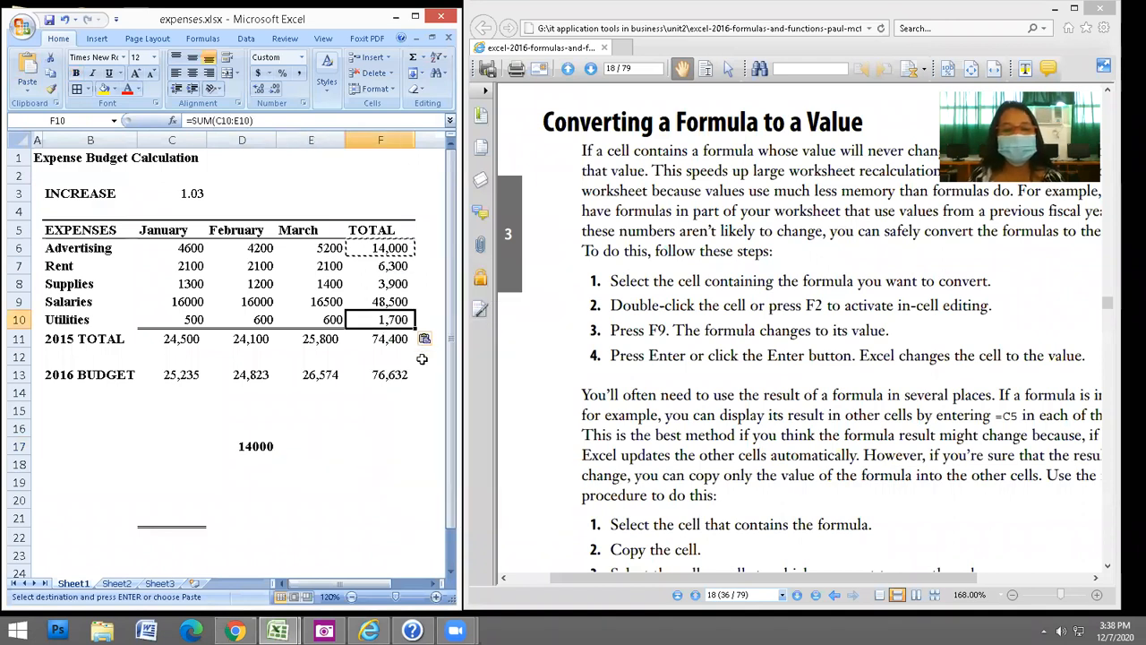
right_click(340, 453)
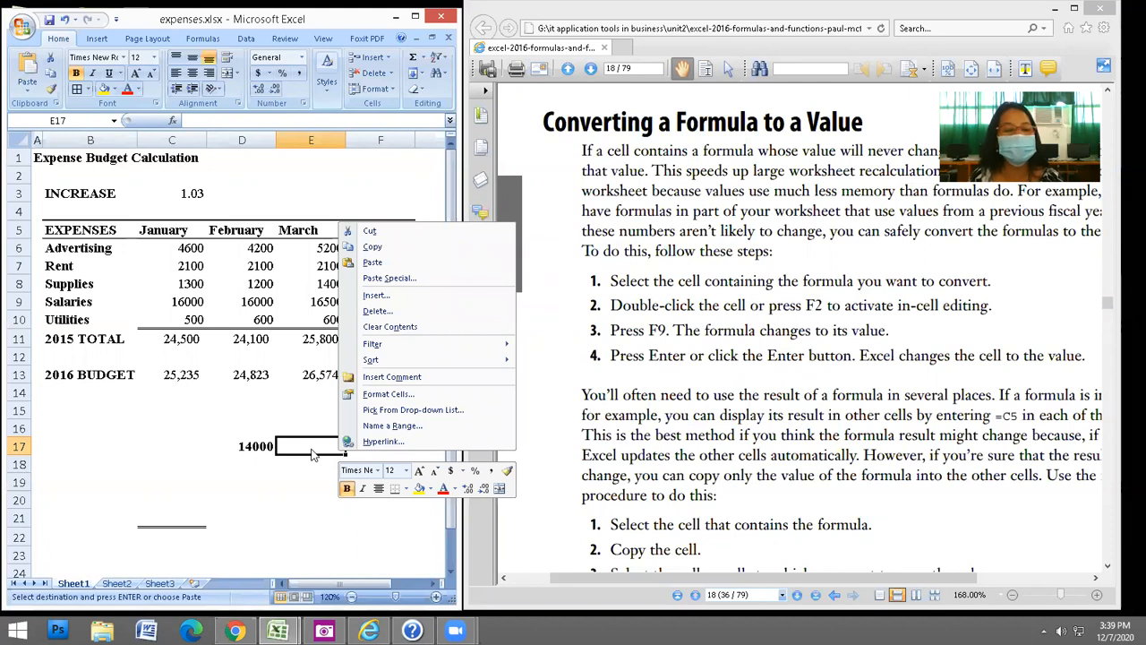
click(392, 281)
Paste 14000 into E17 as a value, then copy F6's advertising total again.
click(297, 223)
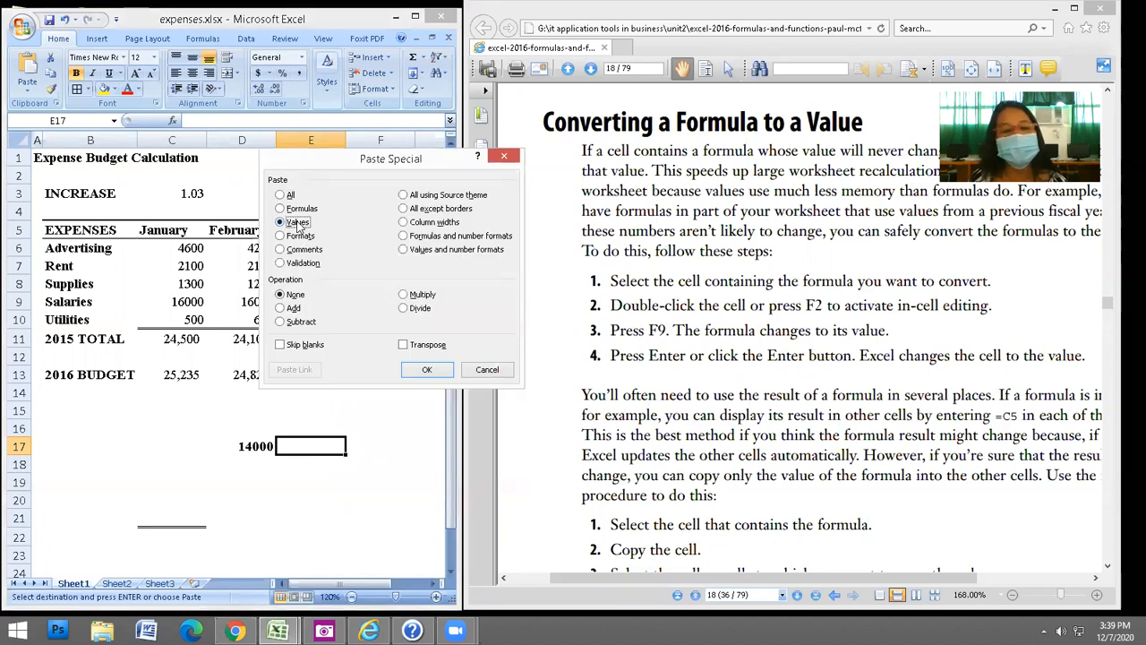
click(428, 372)
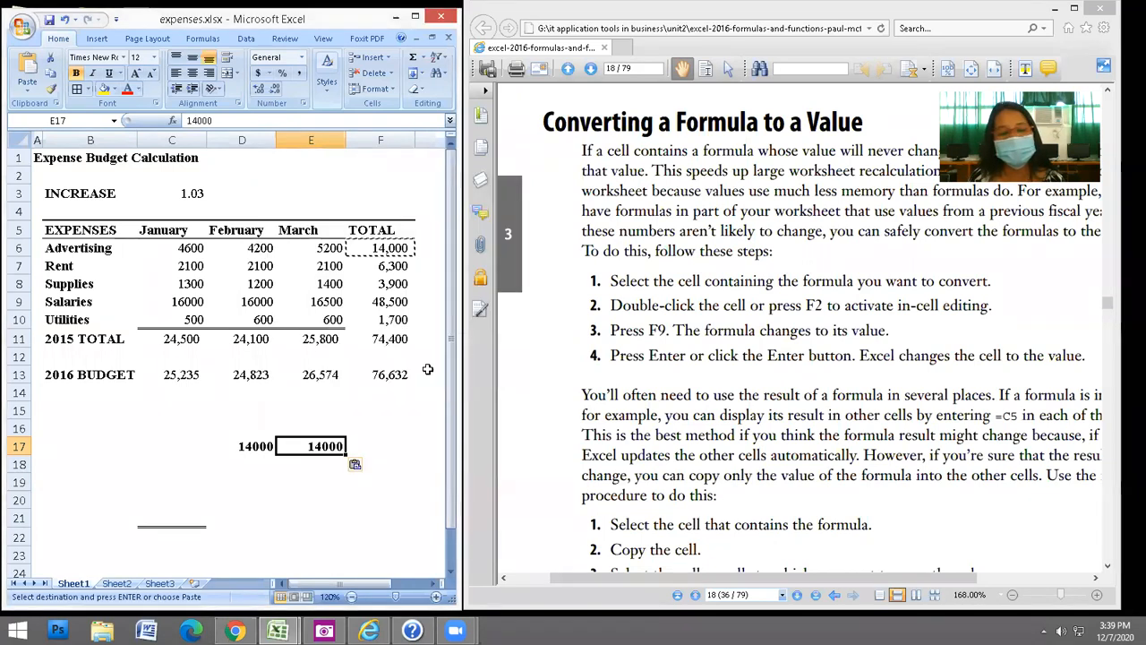
click(377, 441)
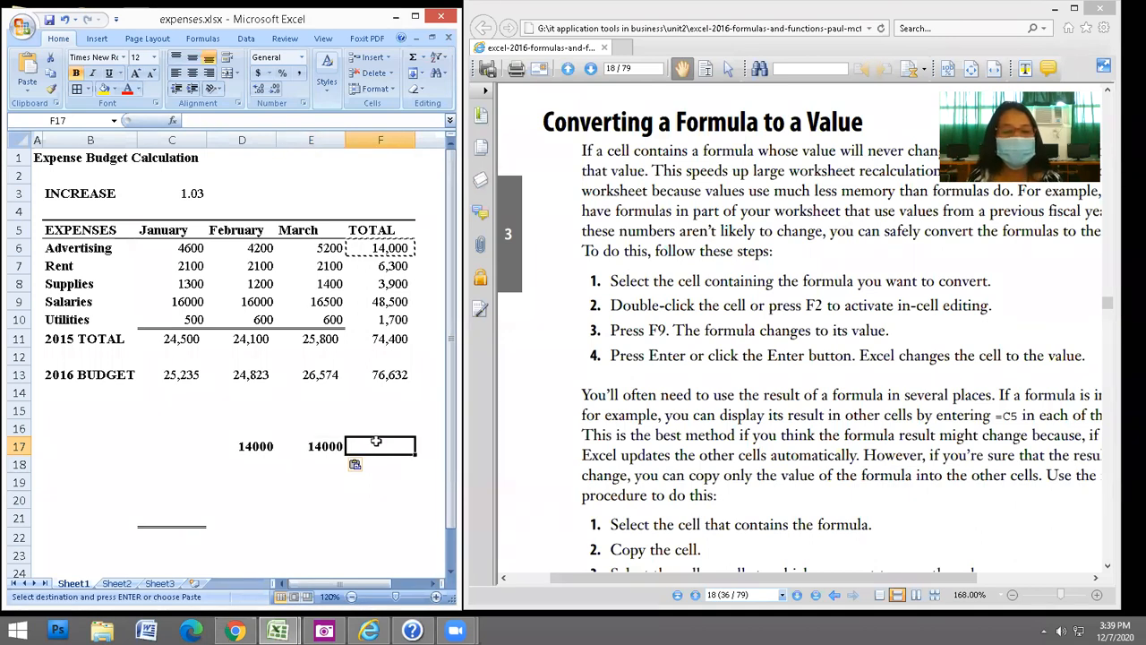
right_click(390, 253)
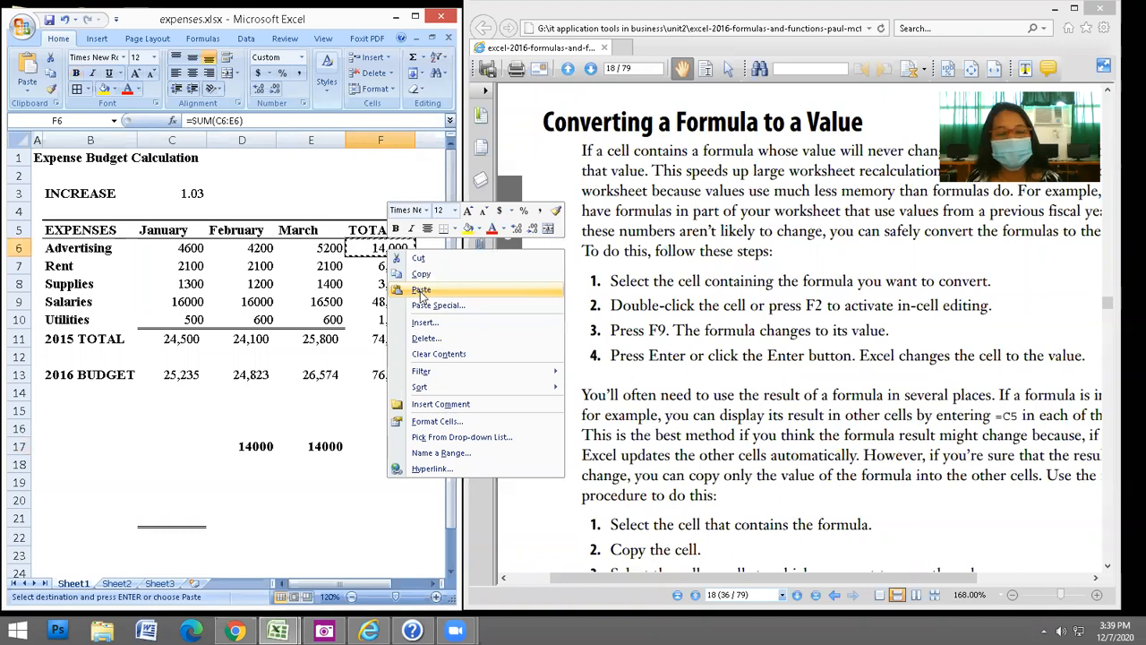
click(421, 275)
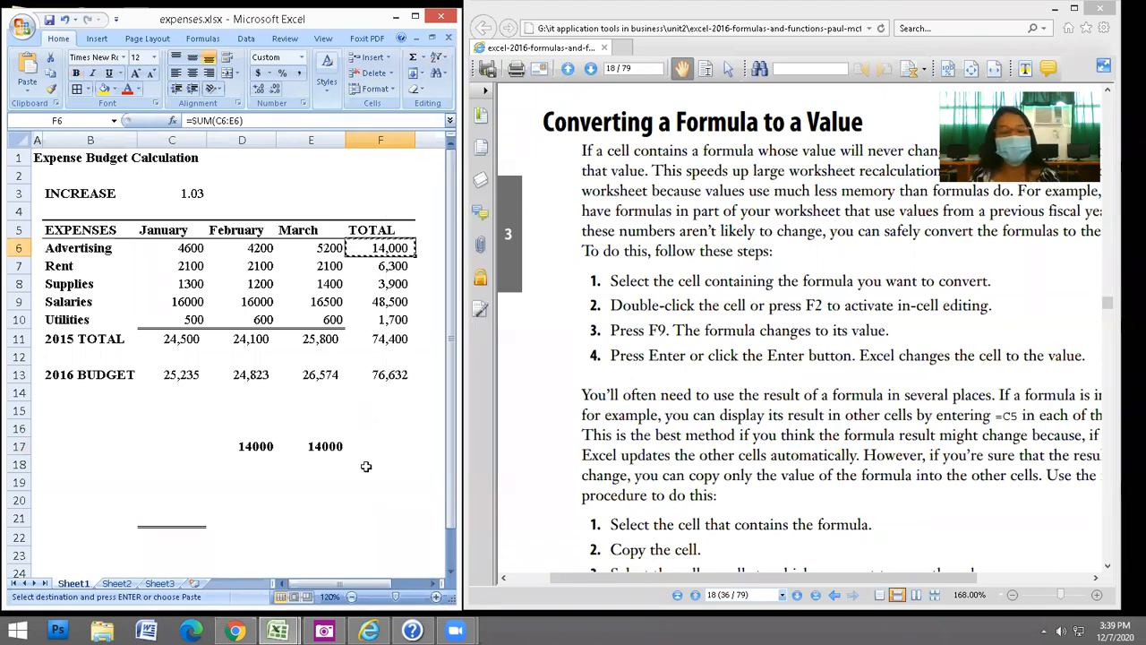
Paste F6's formula into F17, which gives 28,000, then delete it.
click(383, 442)
click(383, 253)
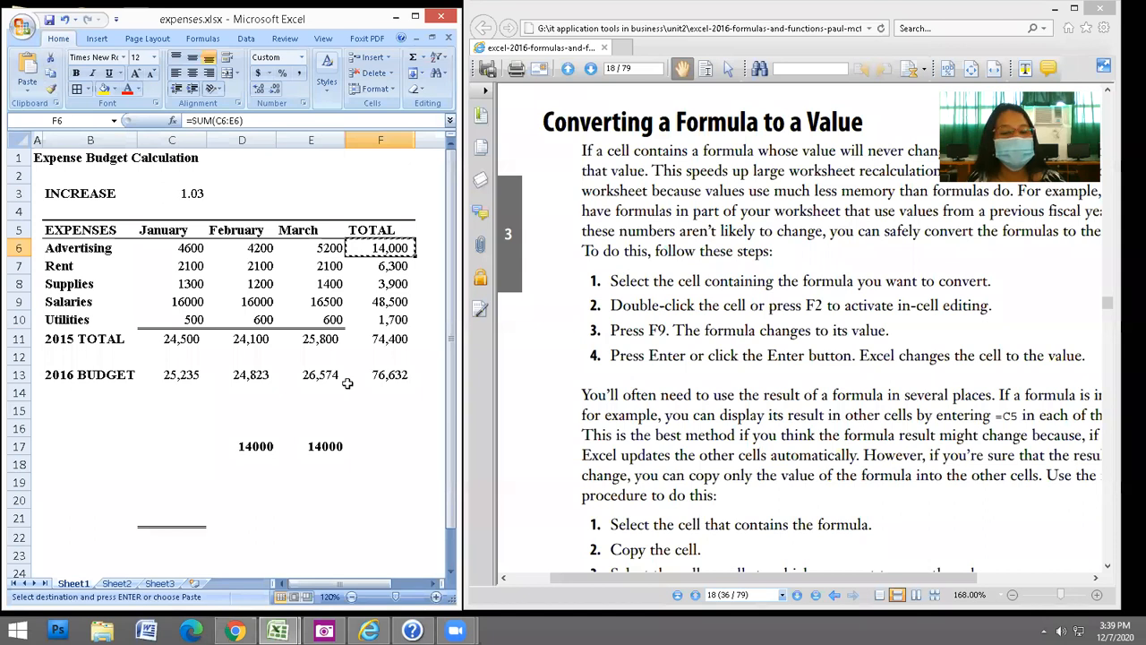
key(Down)
key(Down)
key(Down)
key(Down)
key(Down)
key(Down)
key(Down)
key(Down)
key(Down)
key(Down)
key(Down)
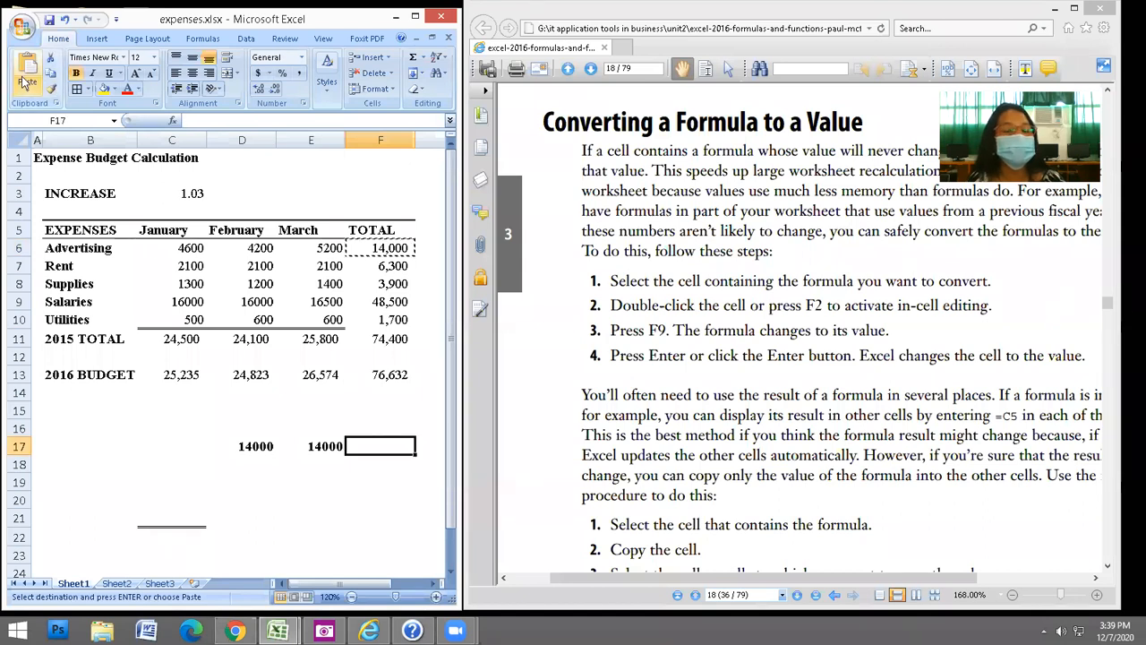
click(29, 71)
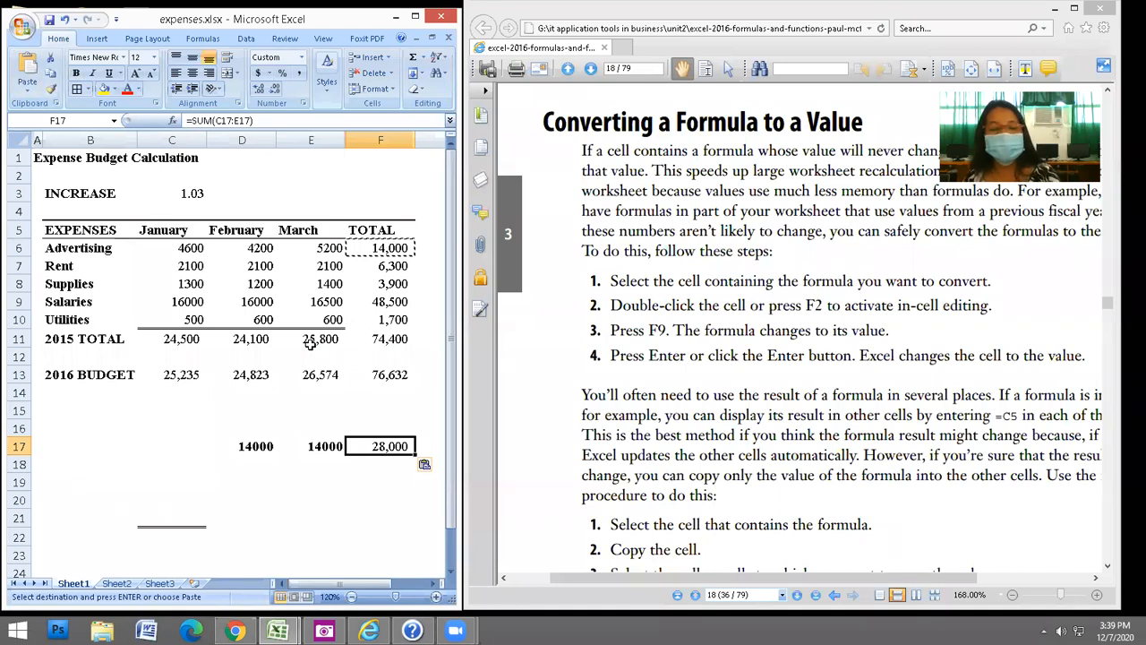
key(Delete)
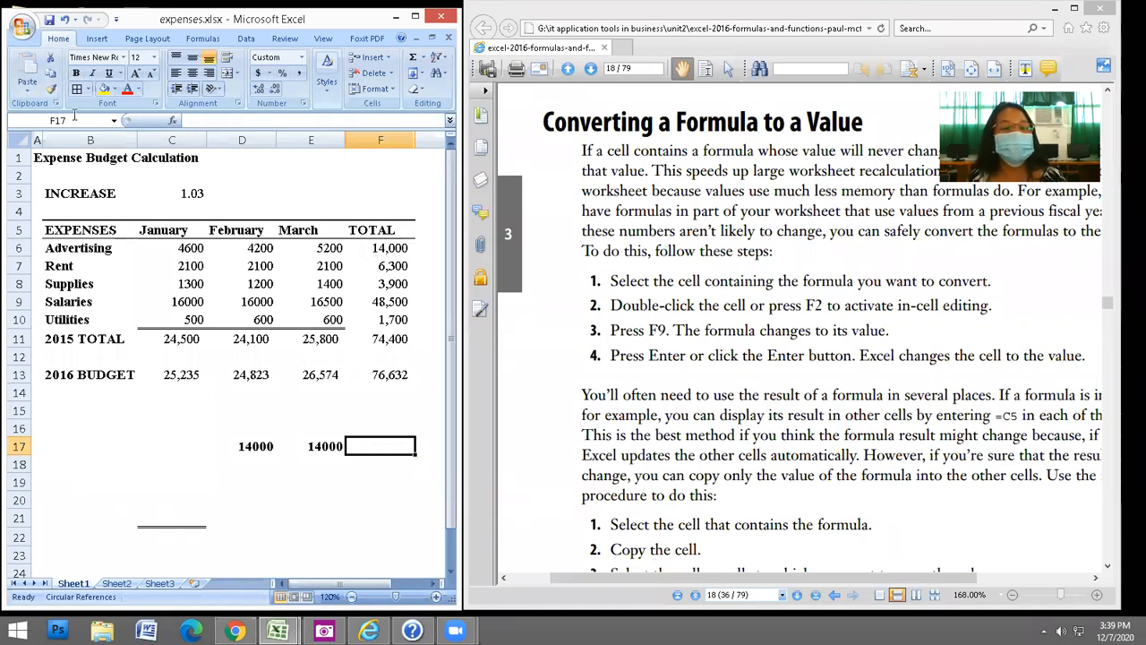
Copy F6 and paste only its value, 14,000, into F17.
click(394, 249)
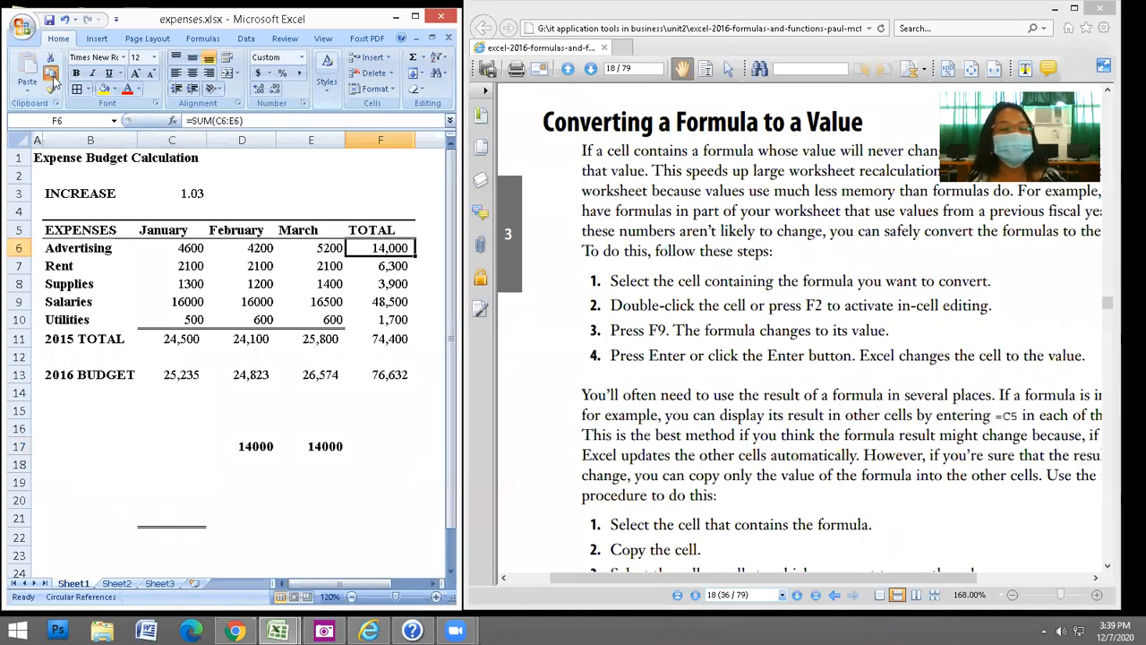
key(ctrl+c)
click(394, 445)
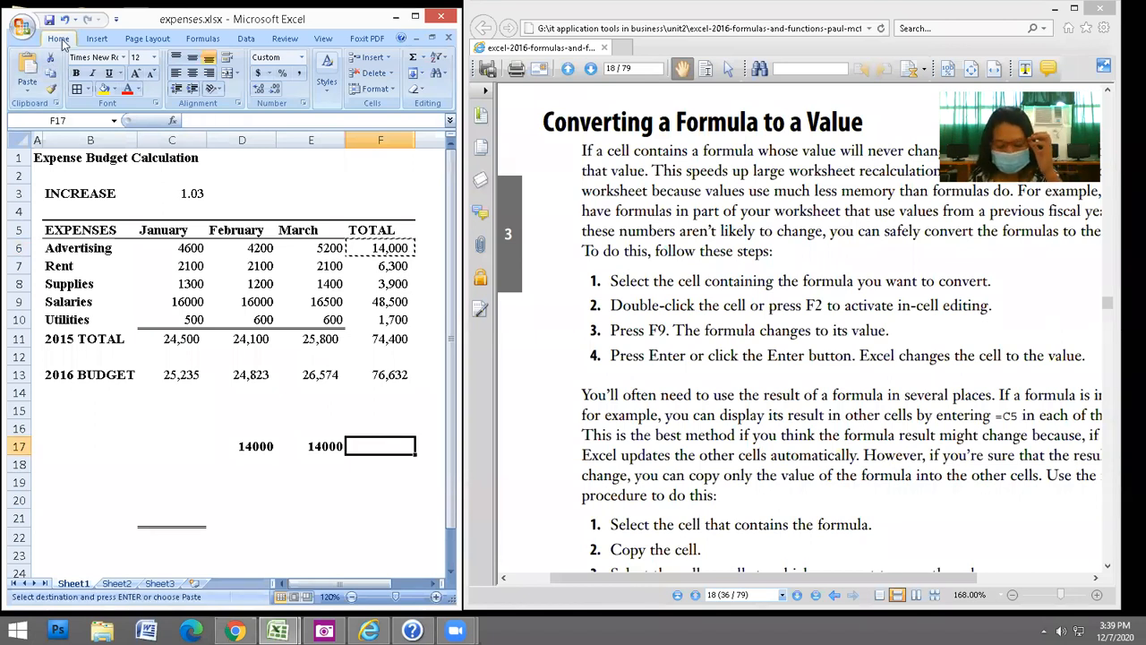
click(27, 97)
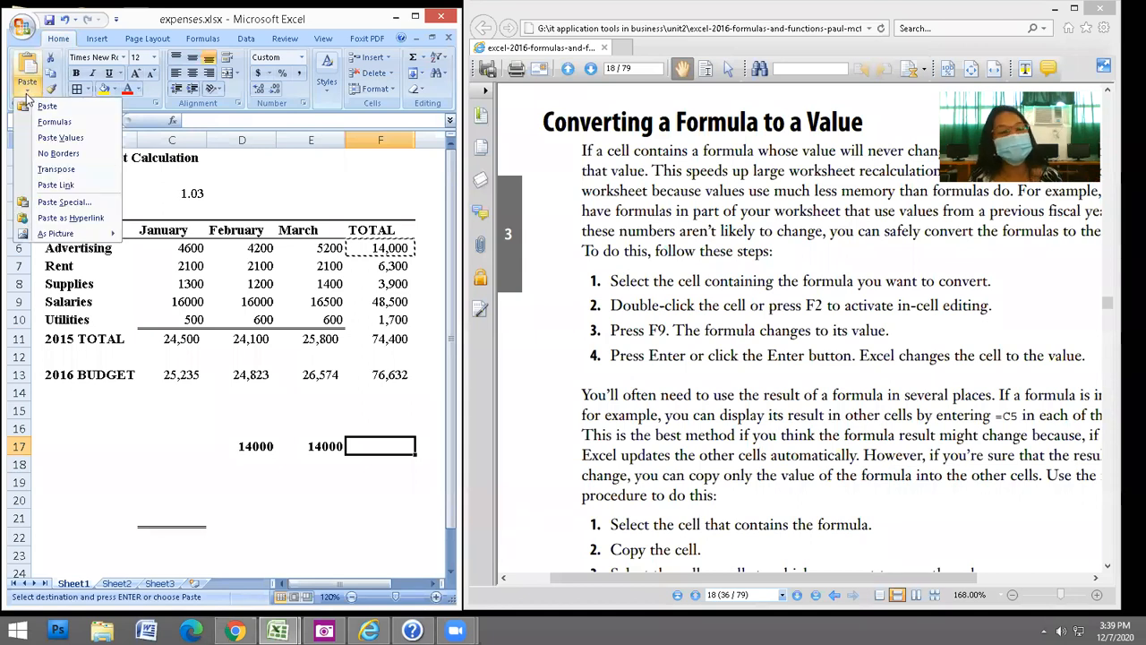
click(50, 140)
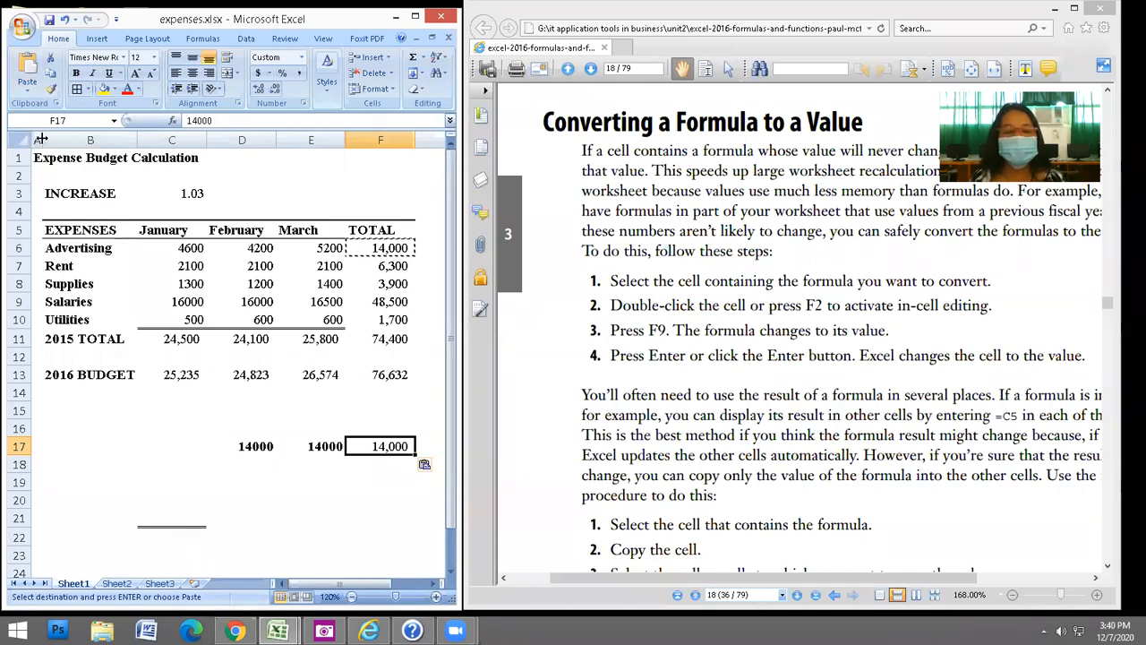
key(Escape)
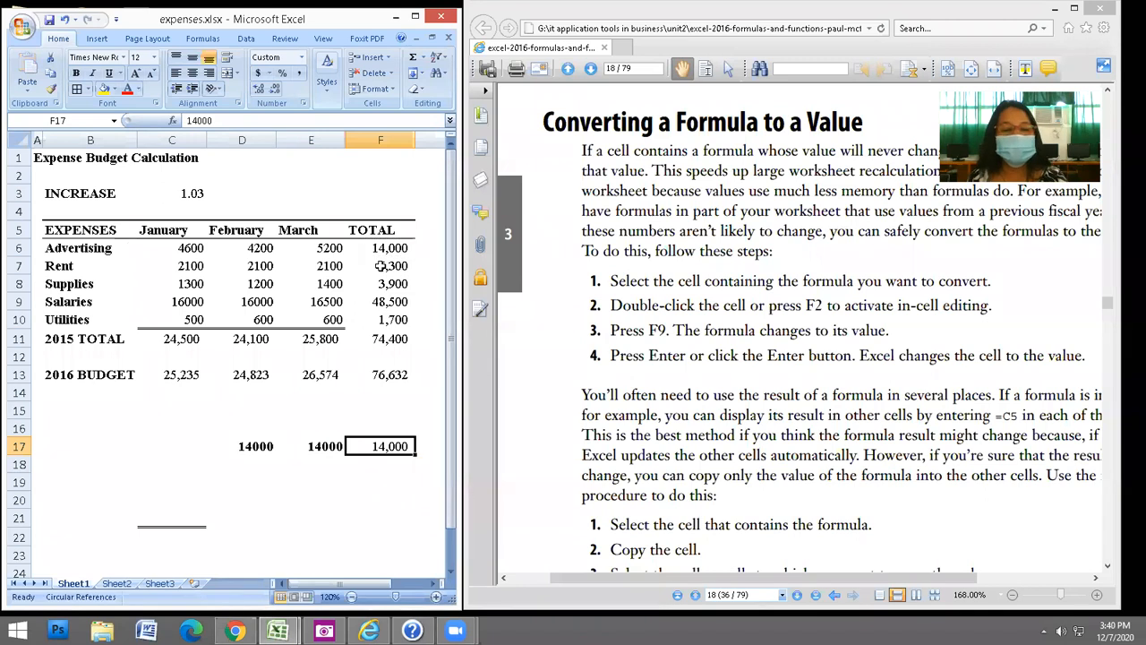
Convert F7's =SUM(C7:E7) formula into its fixed value 6300 with F2 and F9.
click(399, 266)
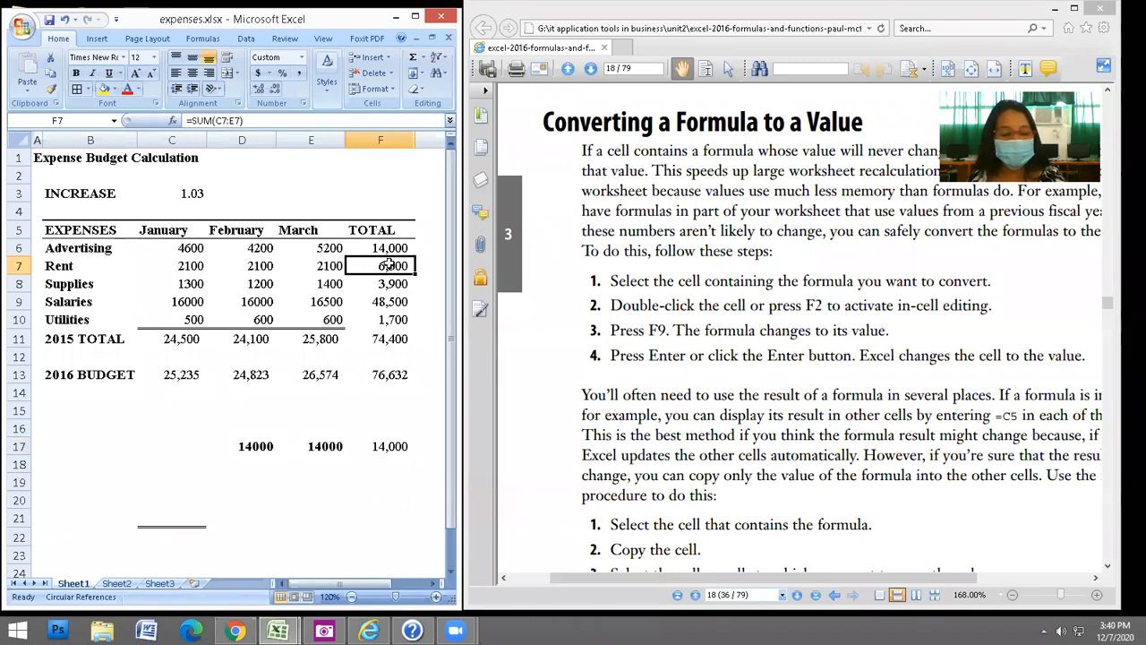
double_click(388, 266)
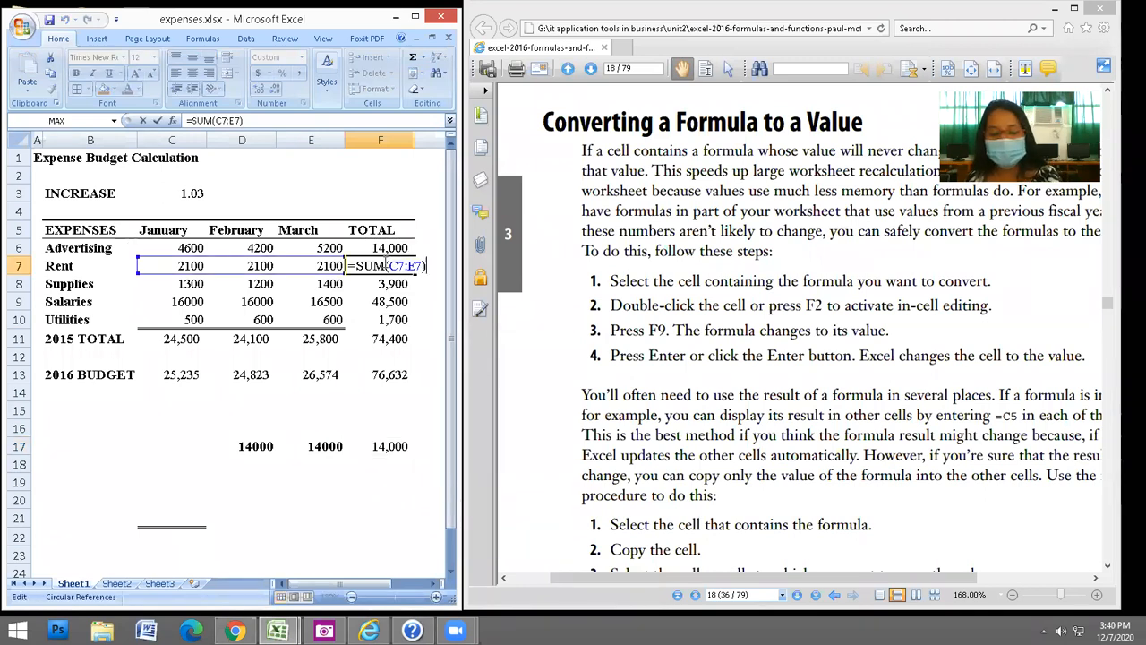
key(alt)
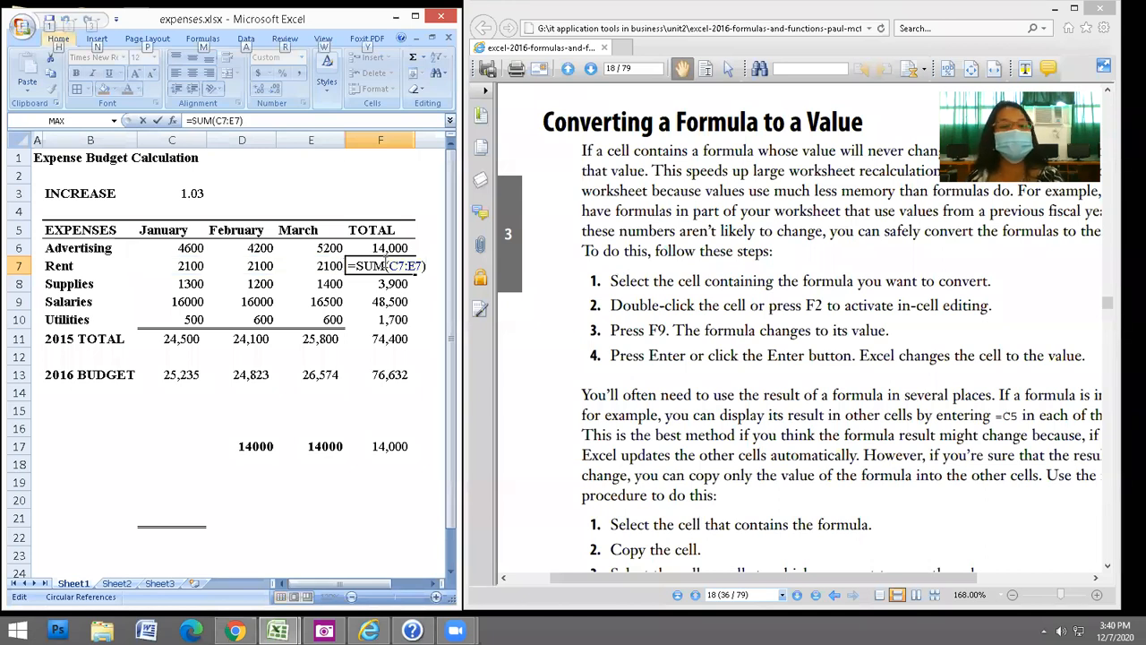
key(alt)
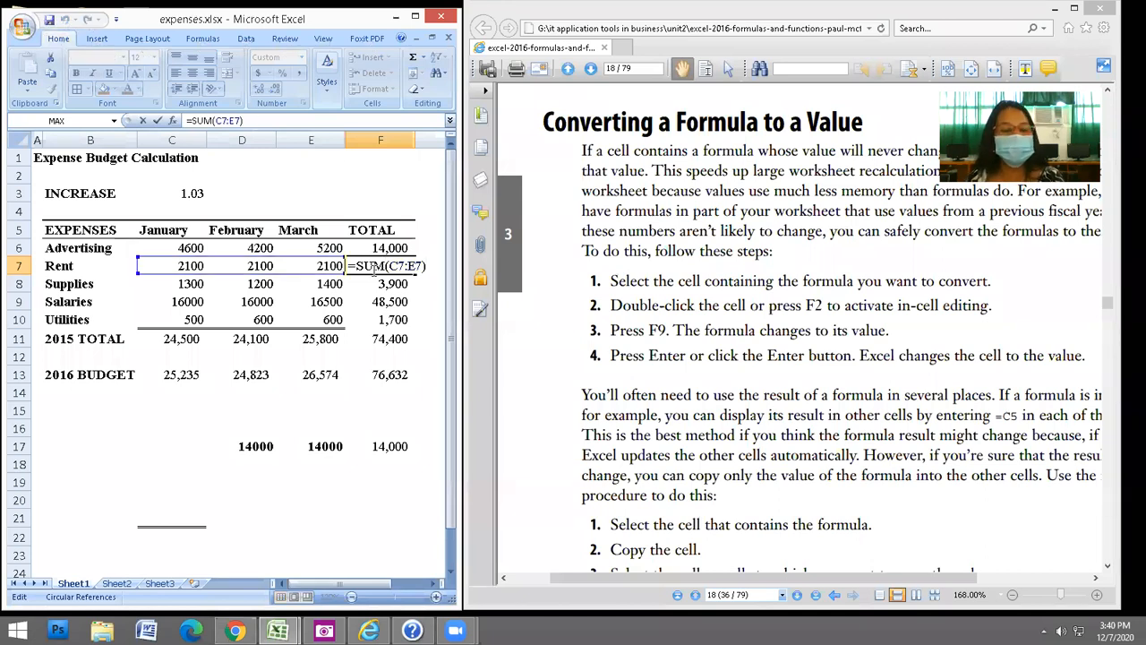
key(Escape)
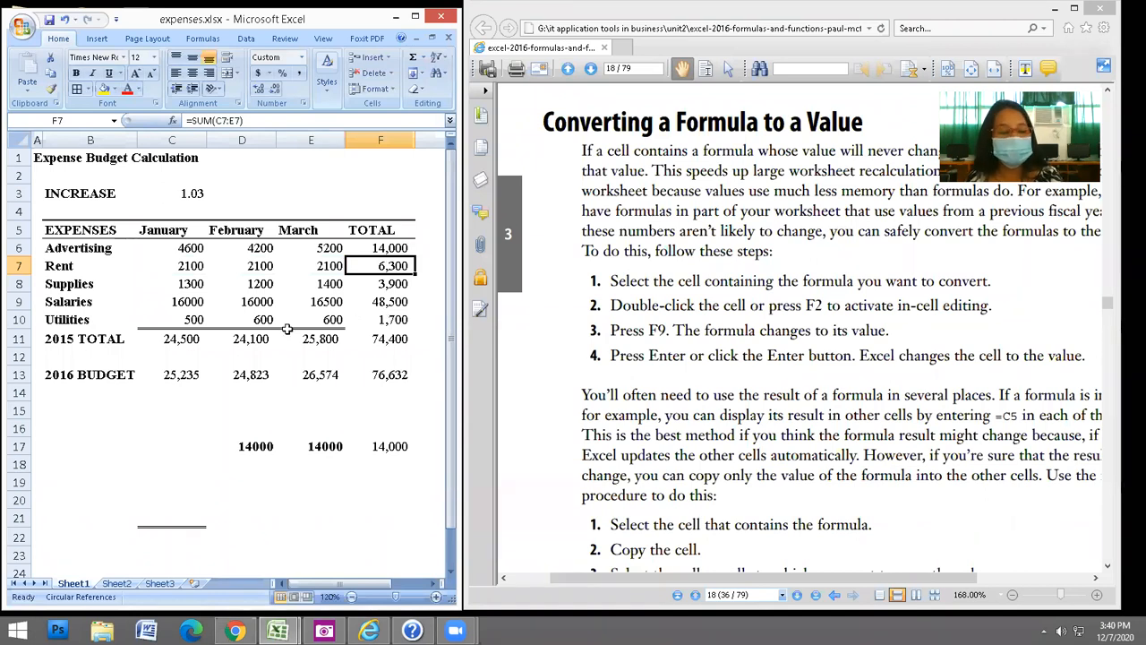
key(F2)
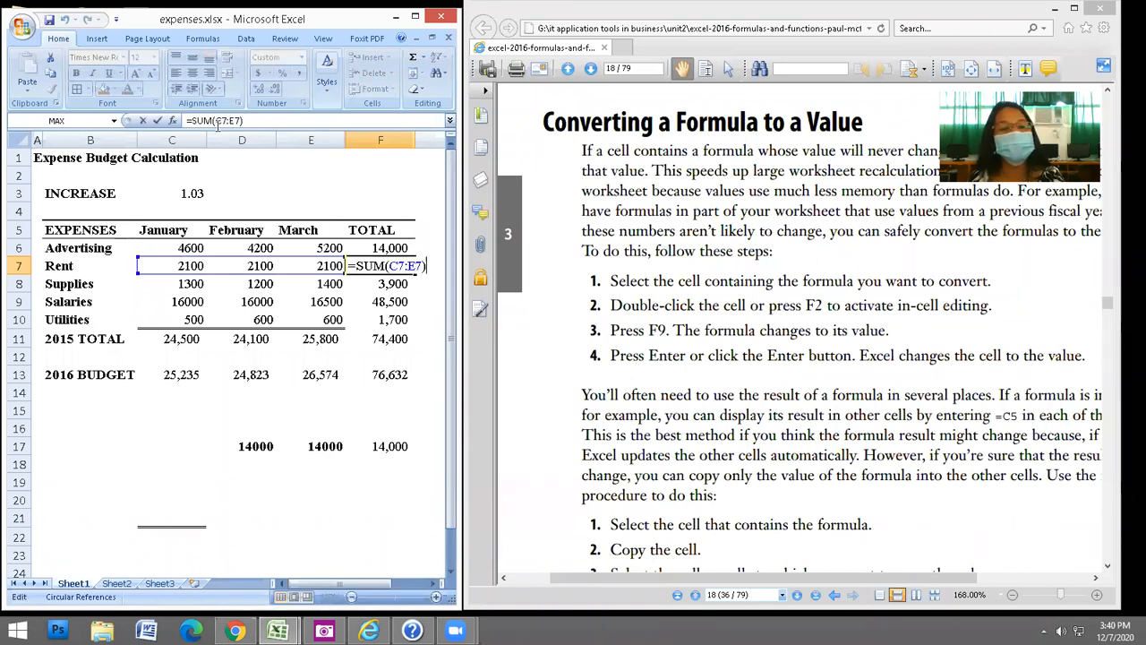
key(F9)
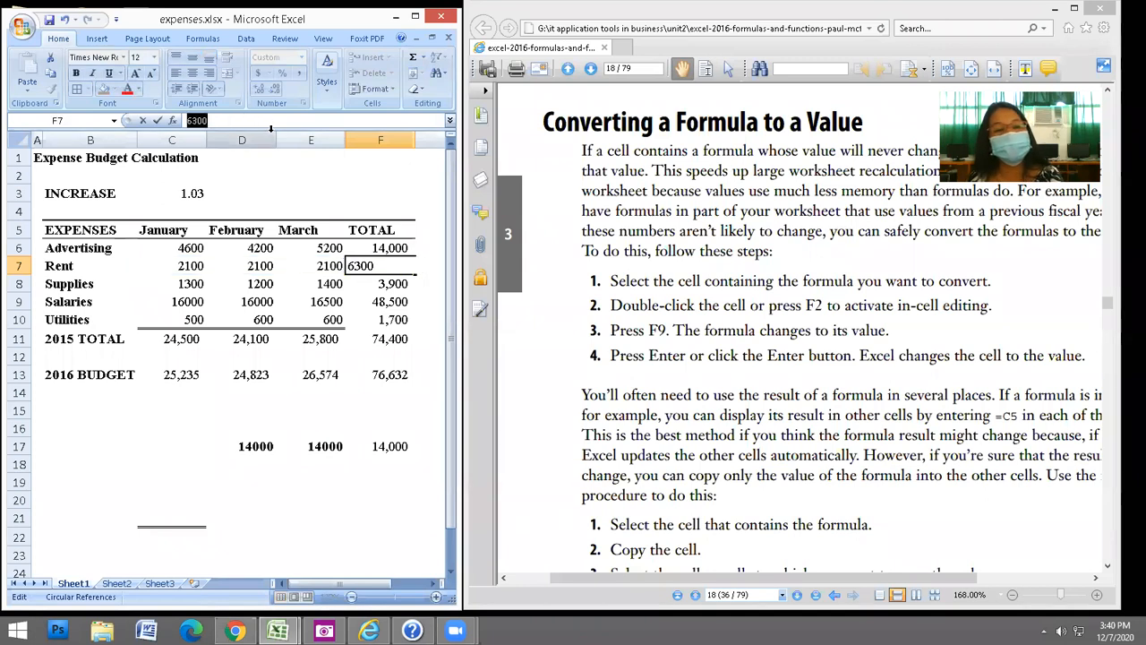
key(Return)
Undo the F7 conversion and the paste into F17, leaving F17 empty.
click(394, 266)
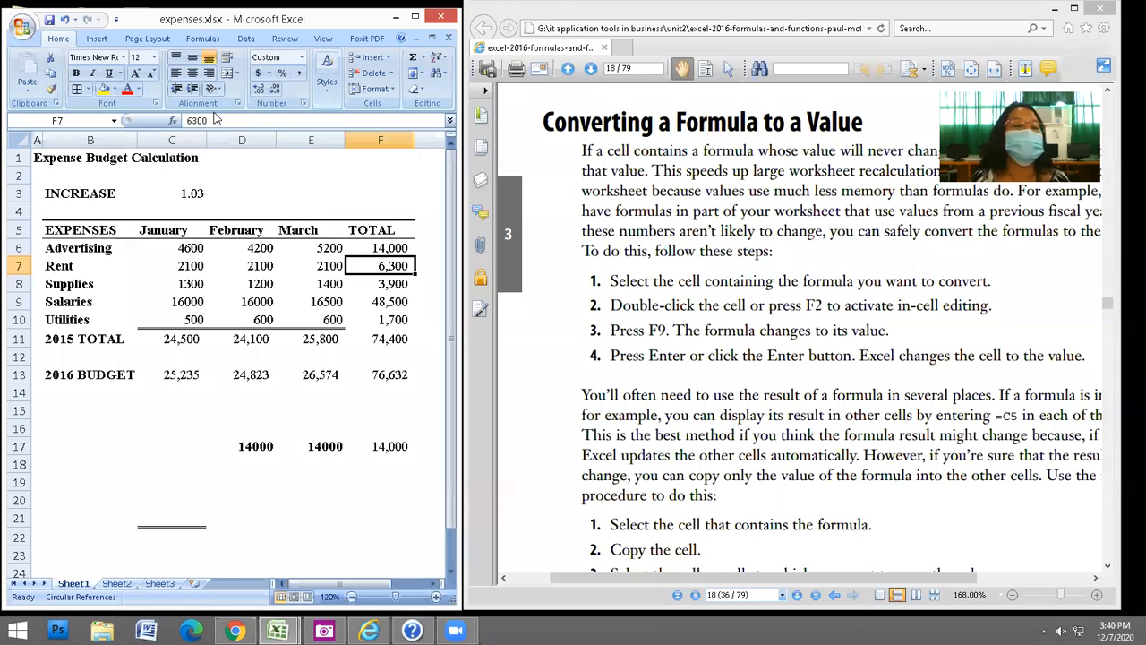
click(65, 21)
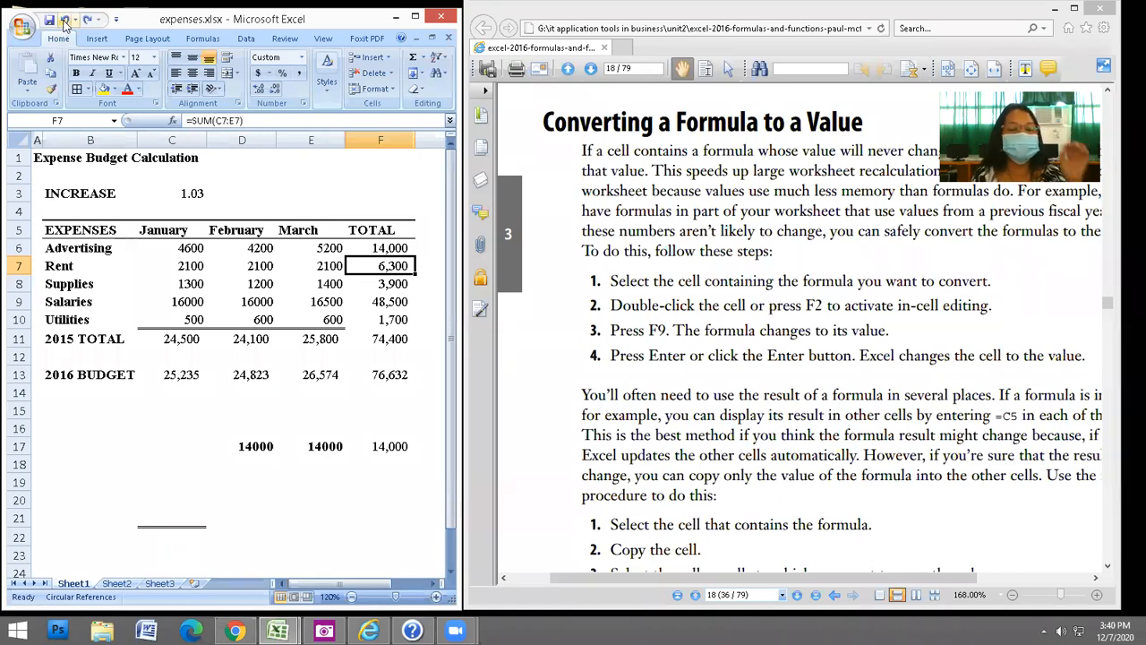
click(65, 21)
click(65, 22)
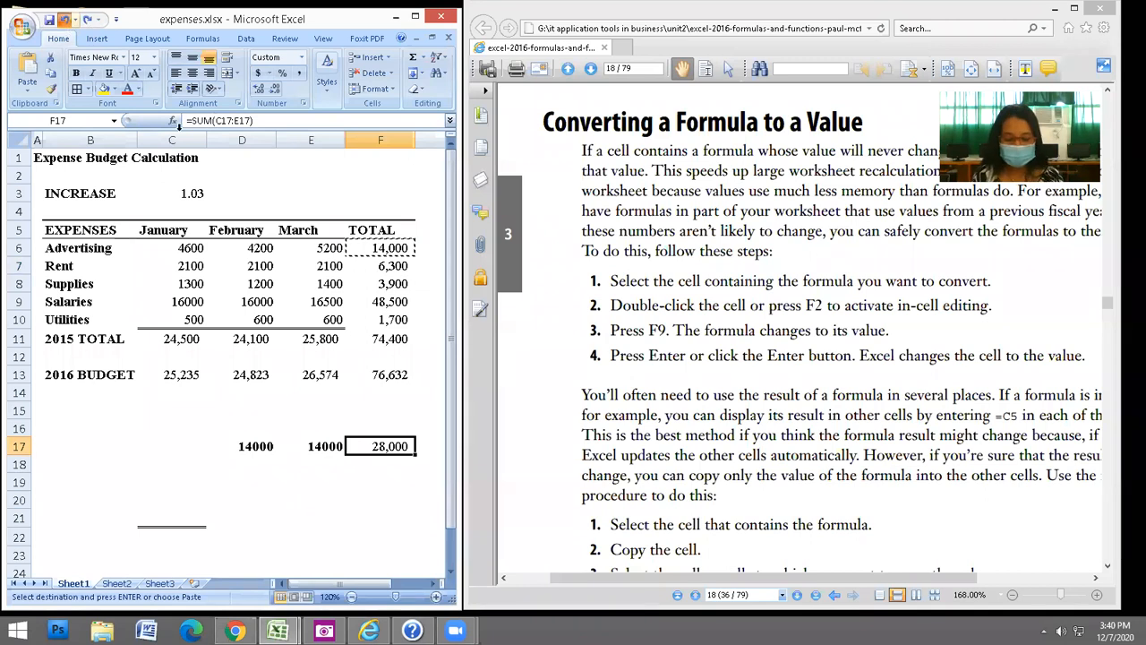
key(ctrl+z)
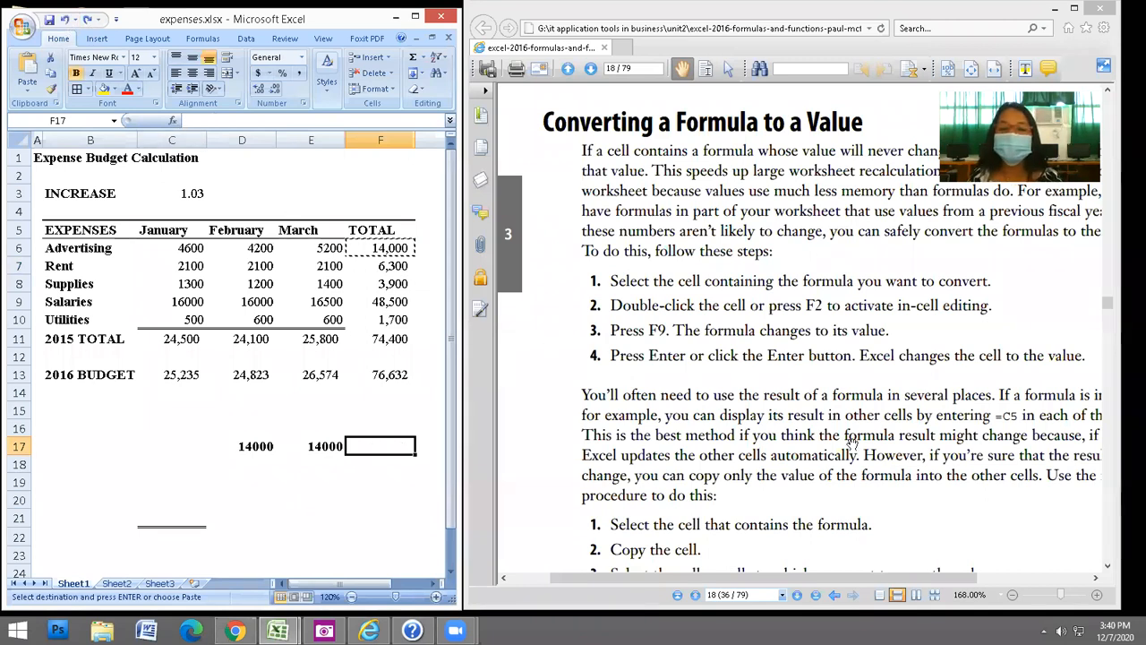
click(873, 480)
scroll(873, 479, down, 5)
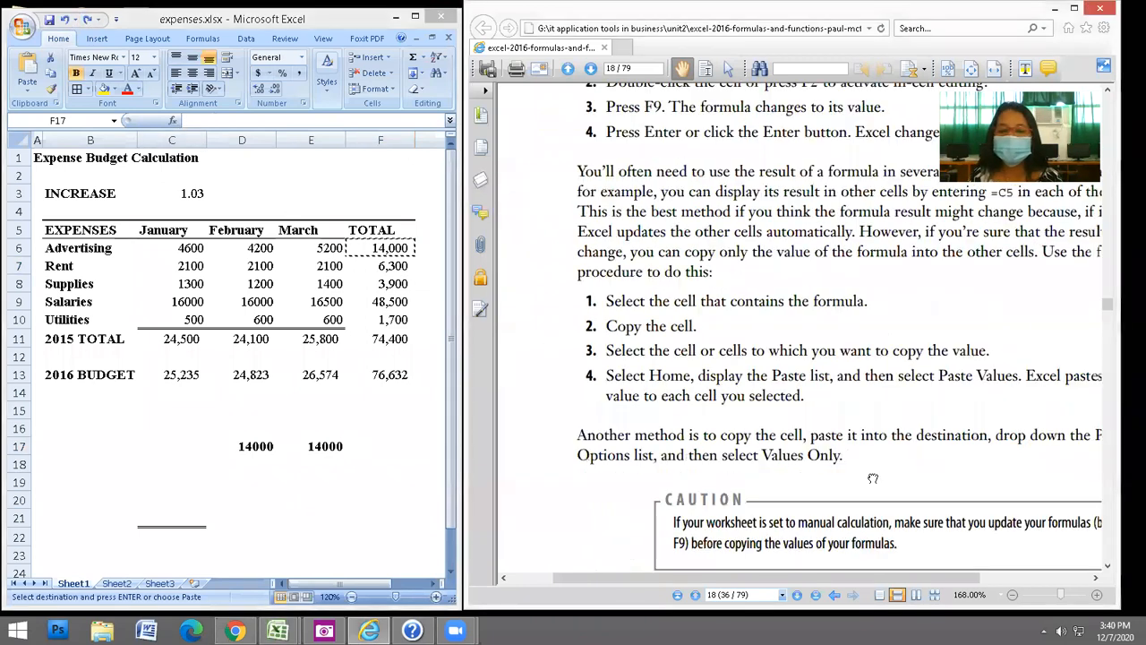
Scroll the PDF guide down to the 'Pasting a Name into a Formula' section.
scroll(887, 439, down, 7)
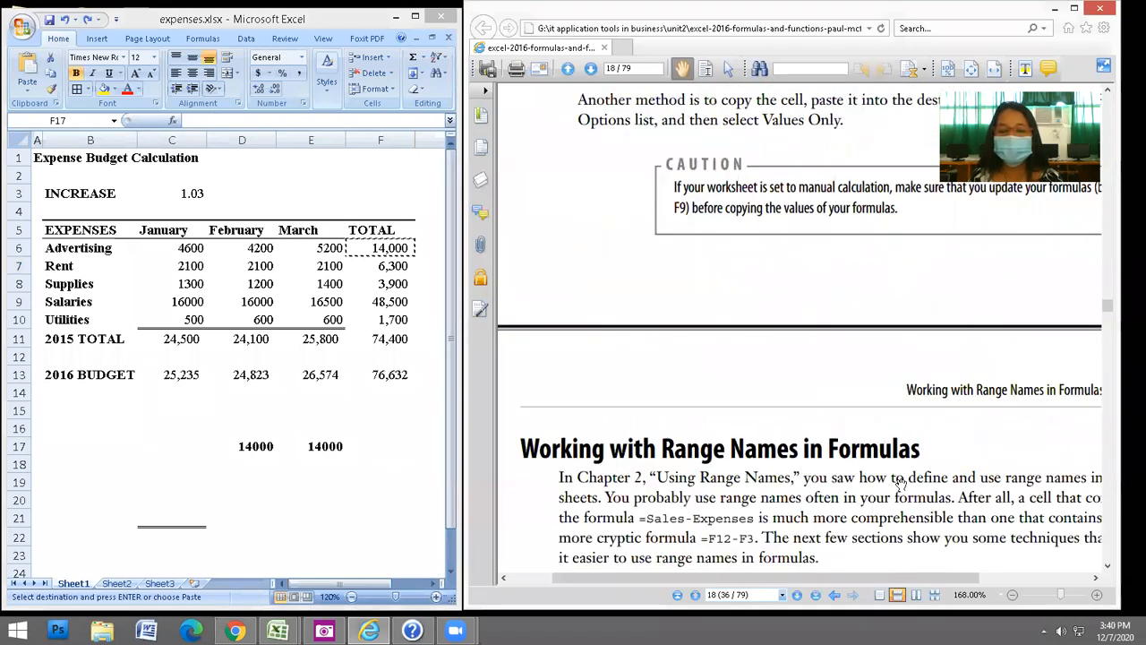
scroll(908, 301, down, 3)
drag(889, 410, 901, 341)
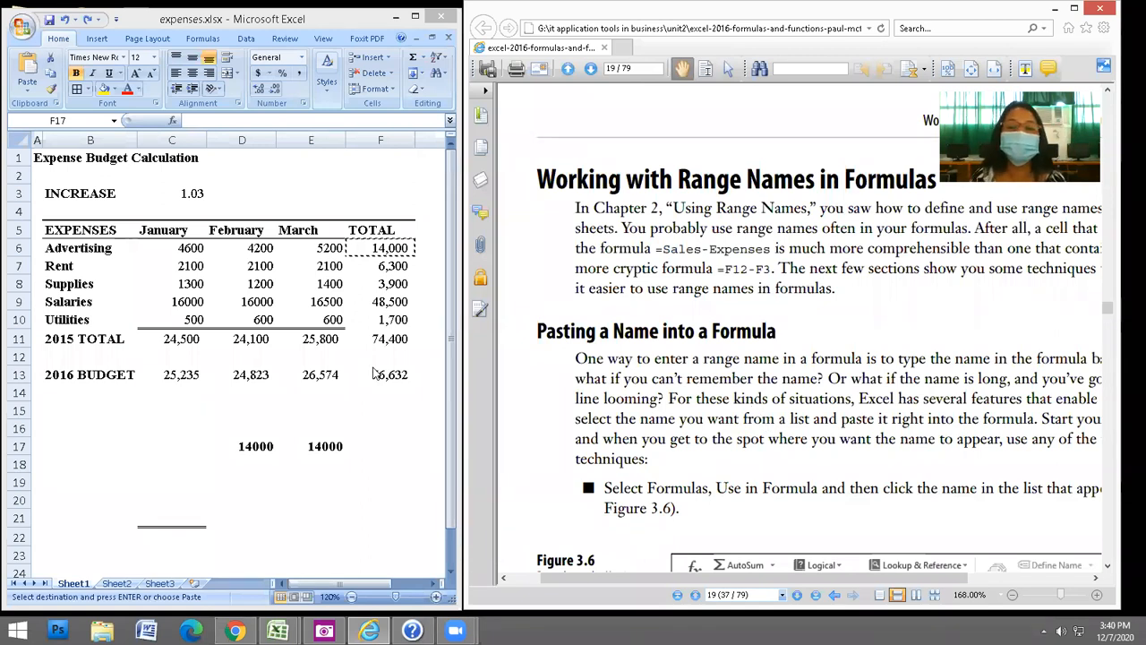
scroll(800, 468, down, 3)
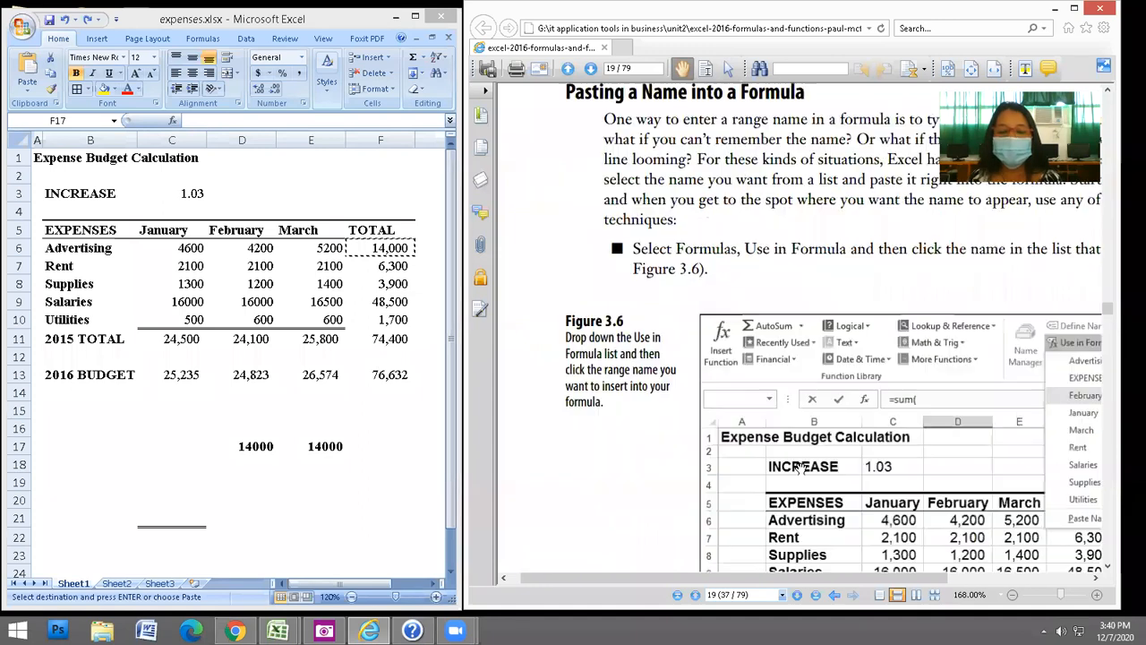
scroll(792, 360, down, 5)
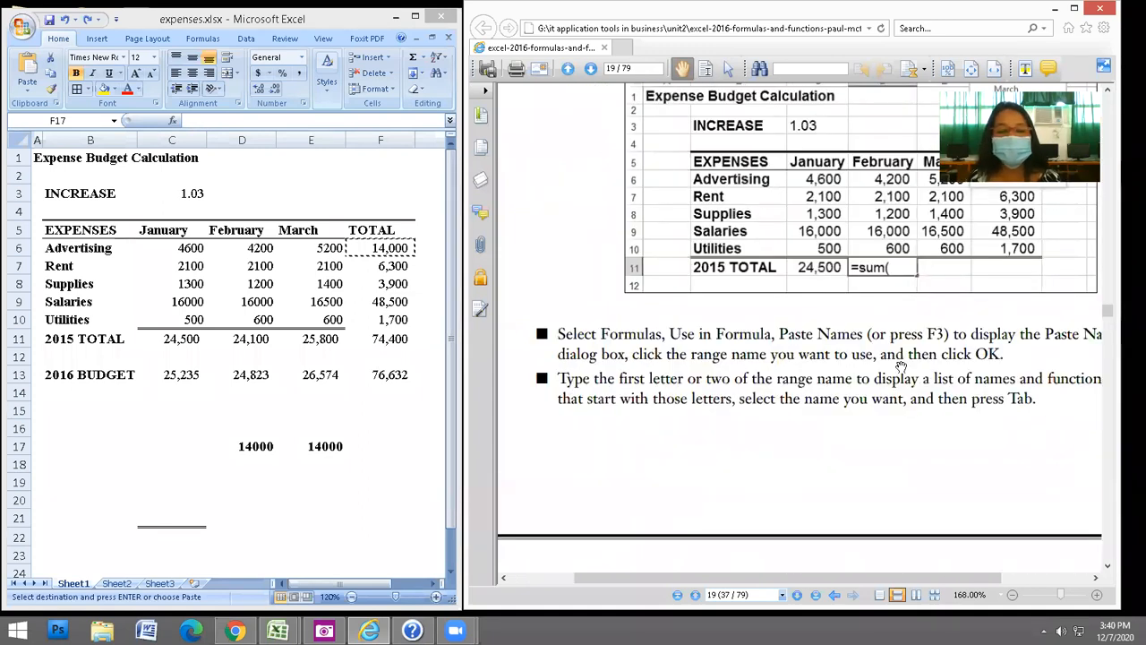
scroll(900, 368, down, 2)
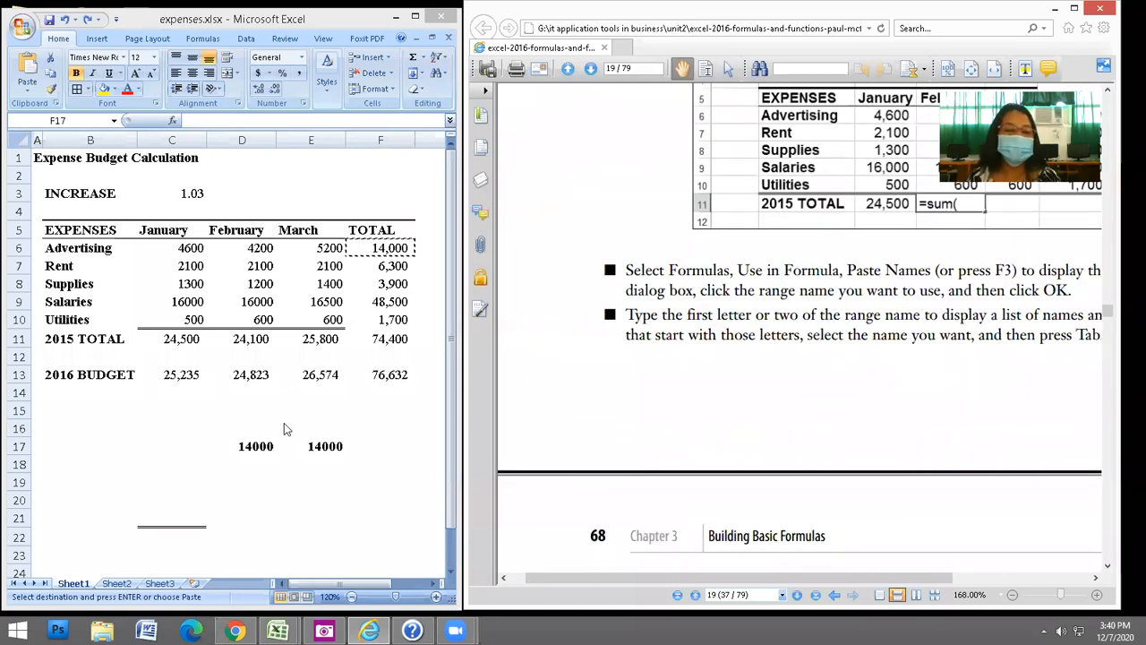
In the worksheet, cancel the pending copy and select the 1.03 INCREASE value in C3.
click(379, 445)
key(Escape)
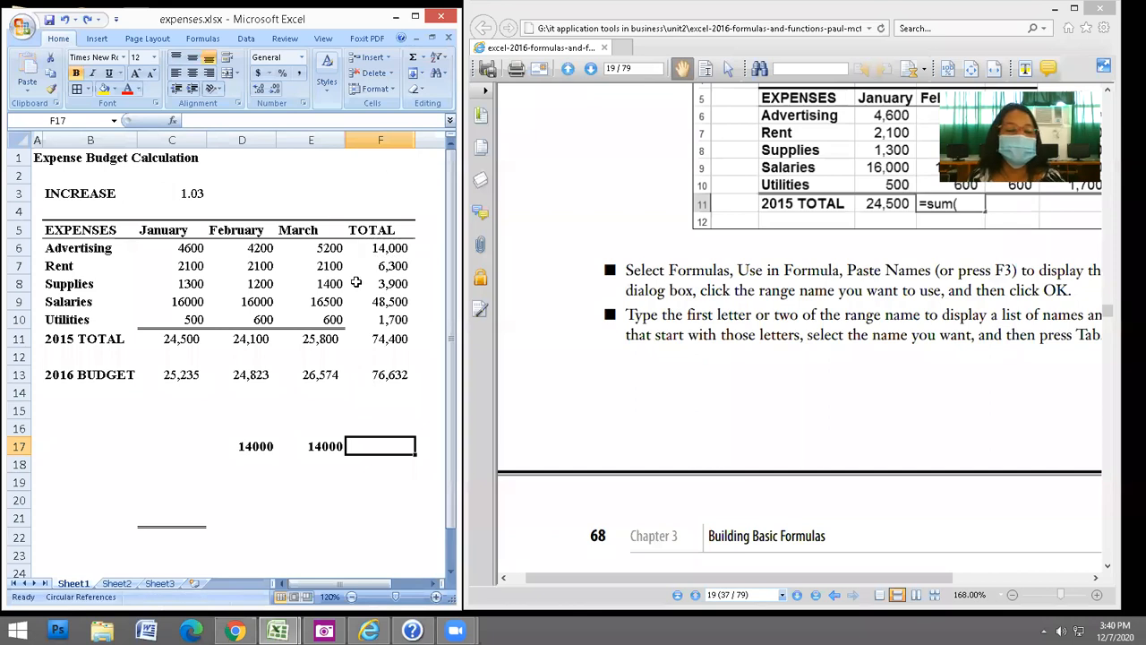
click(189, 193)
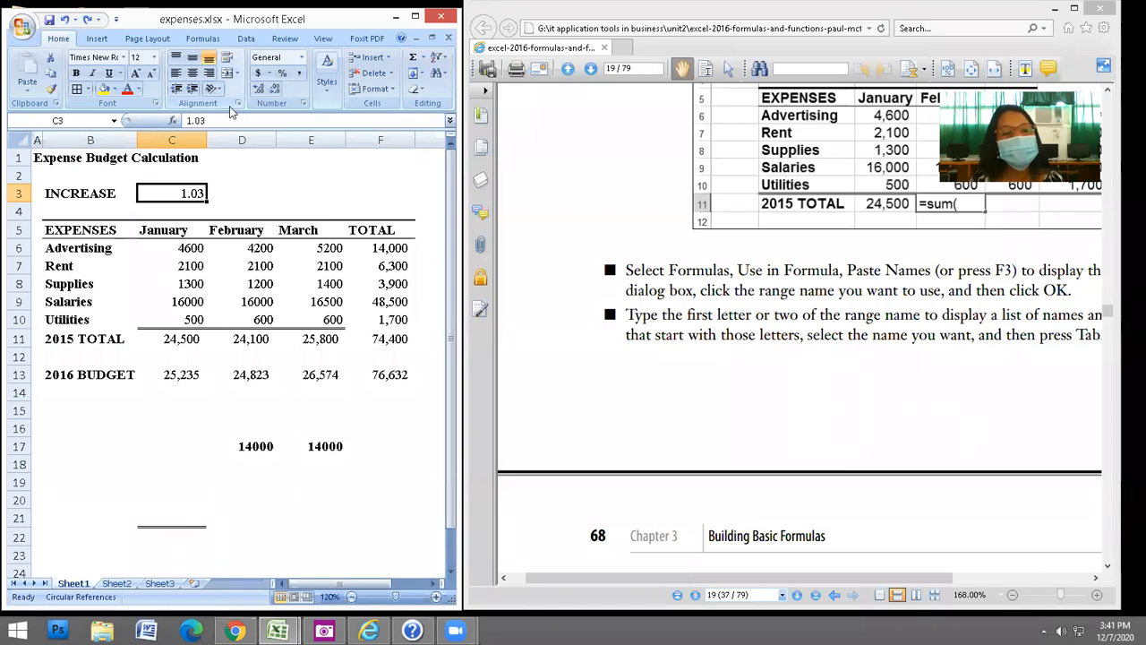
Use Formulas > Define Name to name cell C3 increaseRate.
click(202, 39)
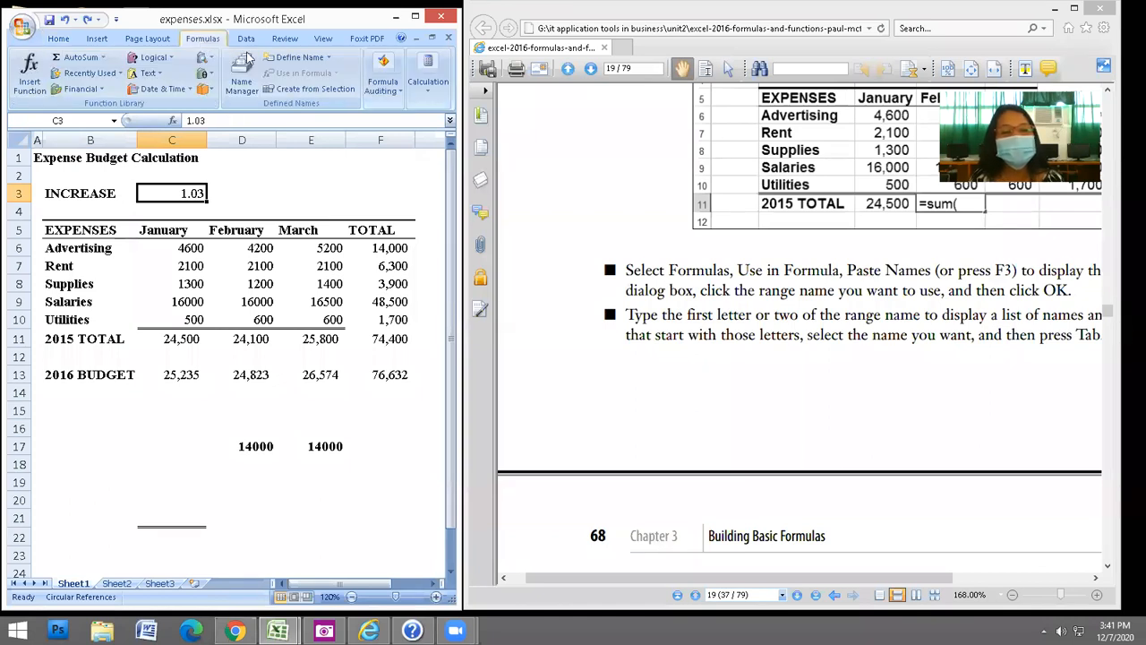
click(307, 59)
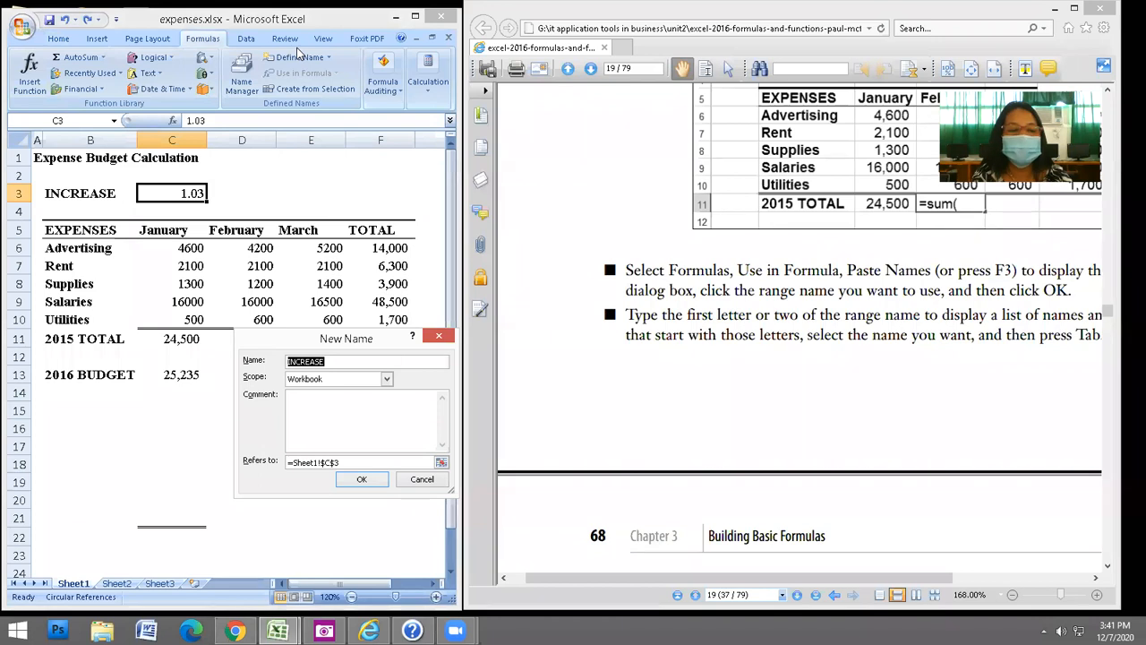
text(increase)
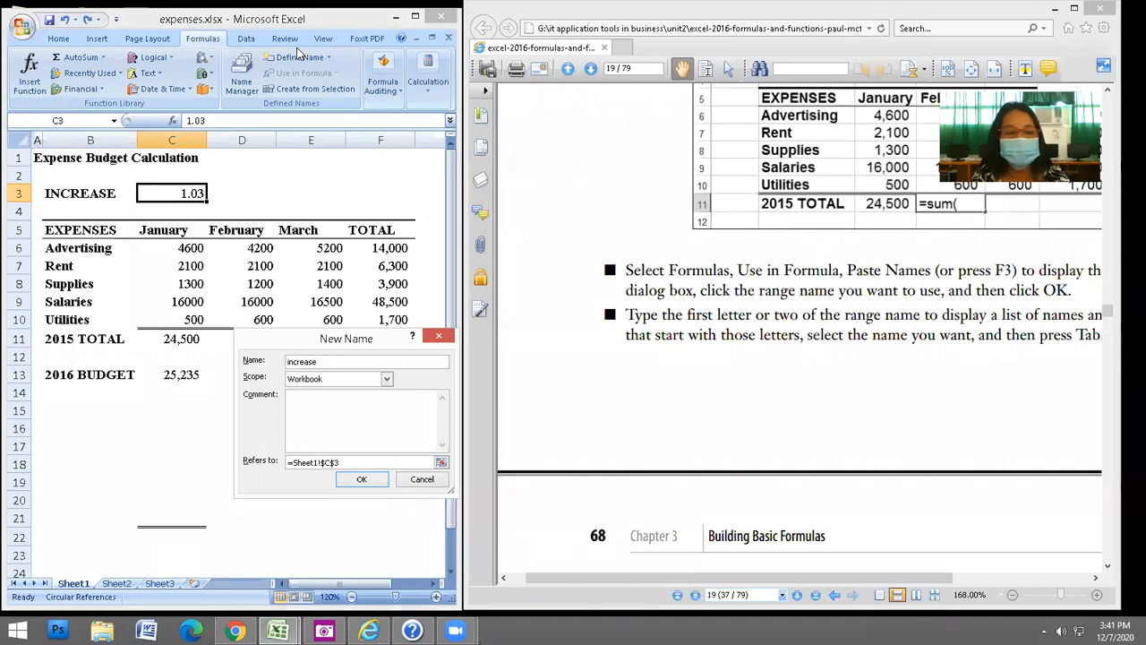
key(Caps_Lock)
text(RA)
key(Caps_Lock)
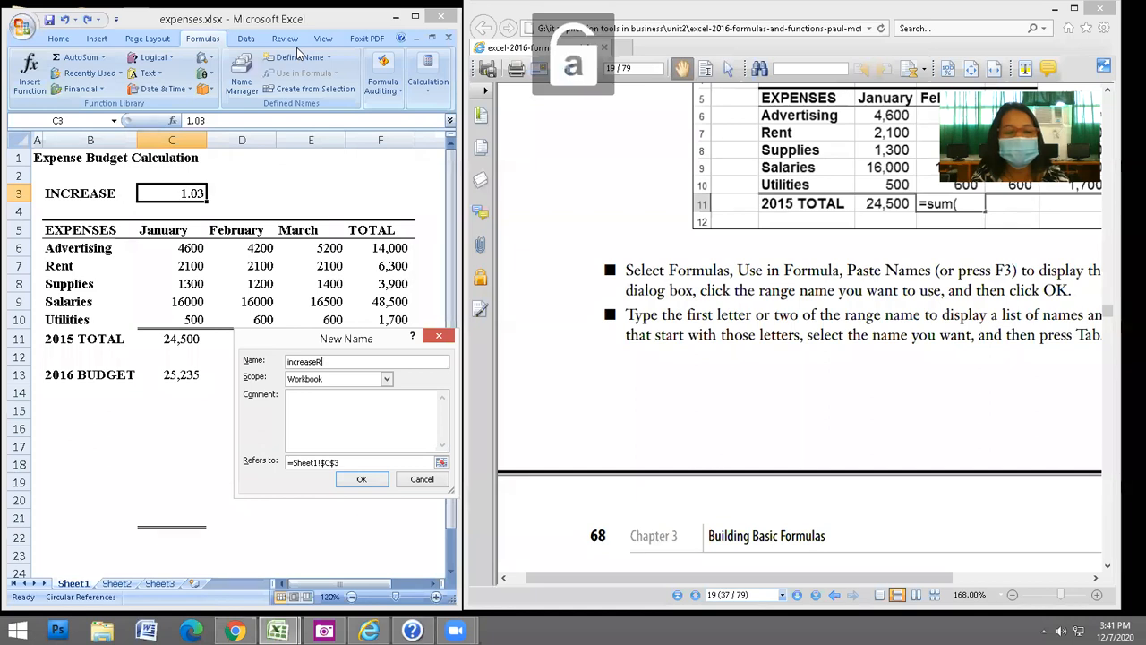
key(BackSpace)
text(ate)
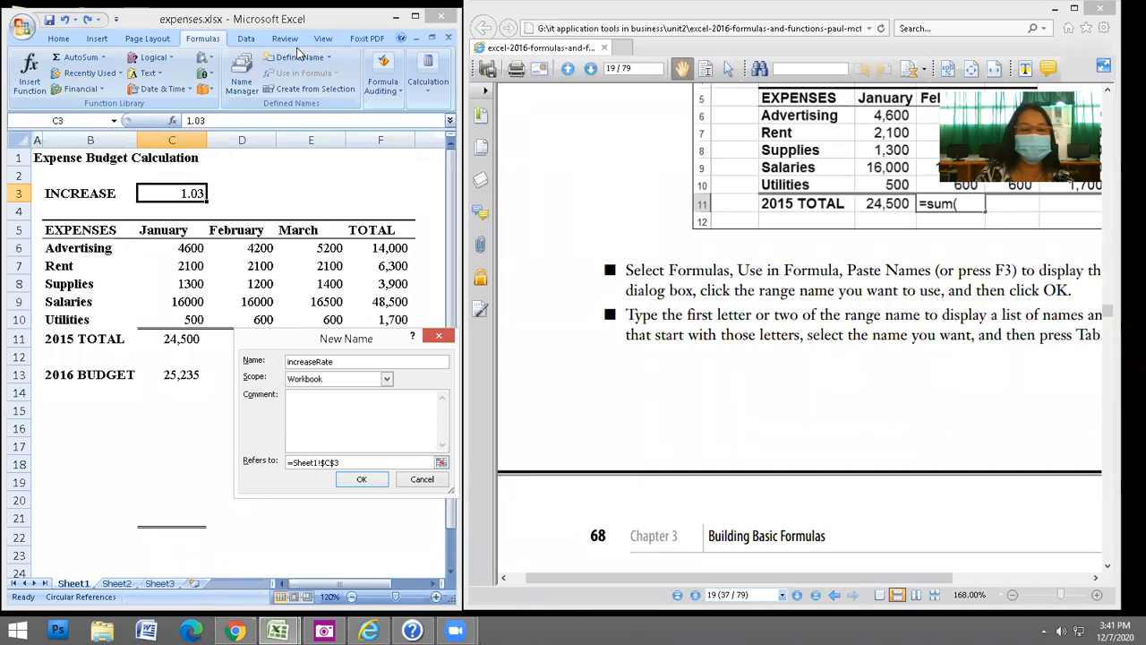
key(Return)
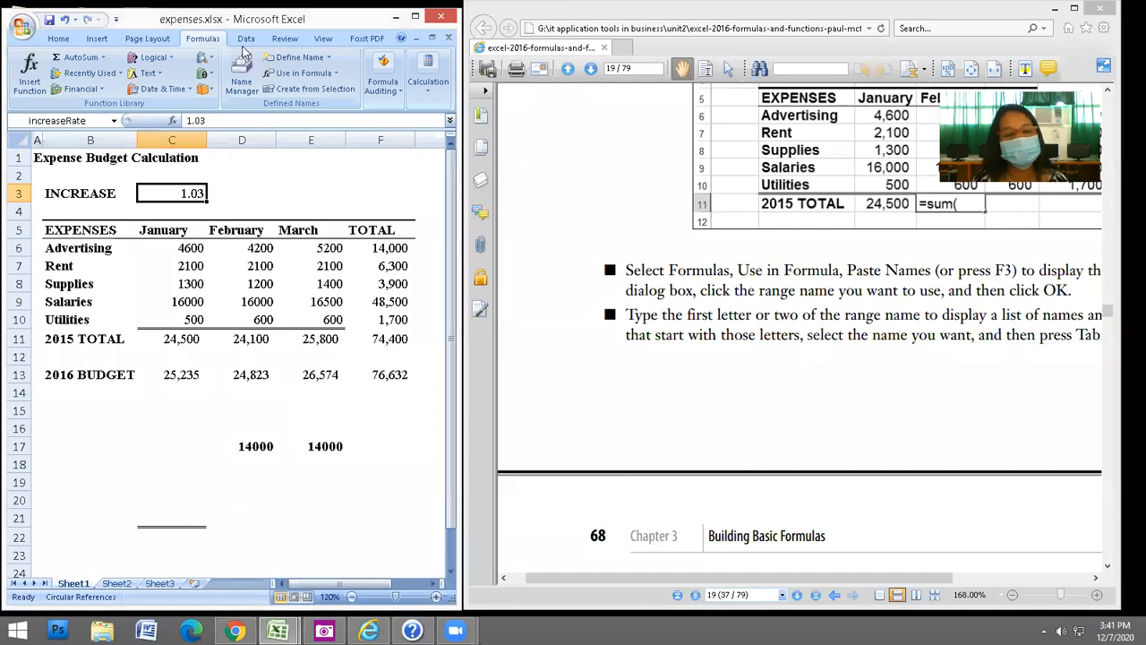
Enter a formula in C17 that multiplies the January budget cell by increaseRate.
click(146, 444)
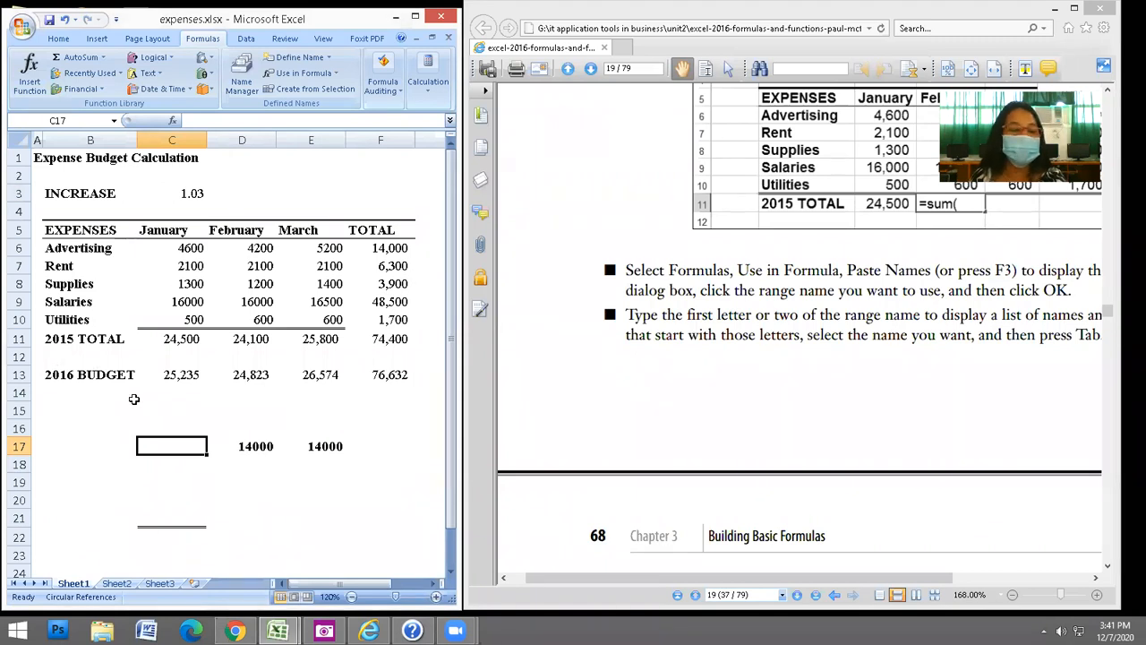
text(=)
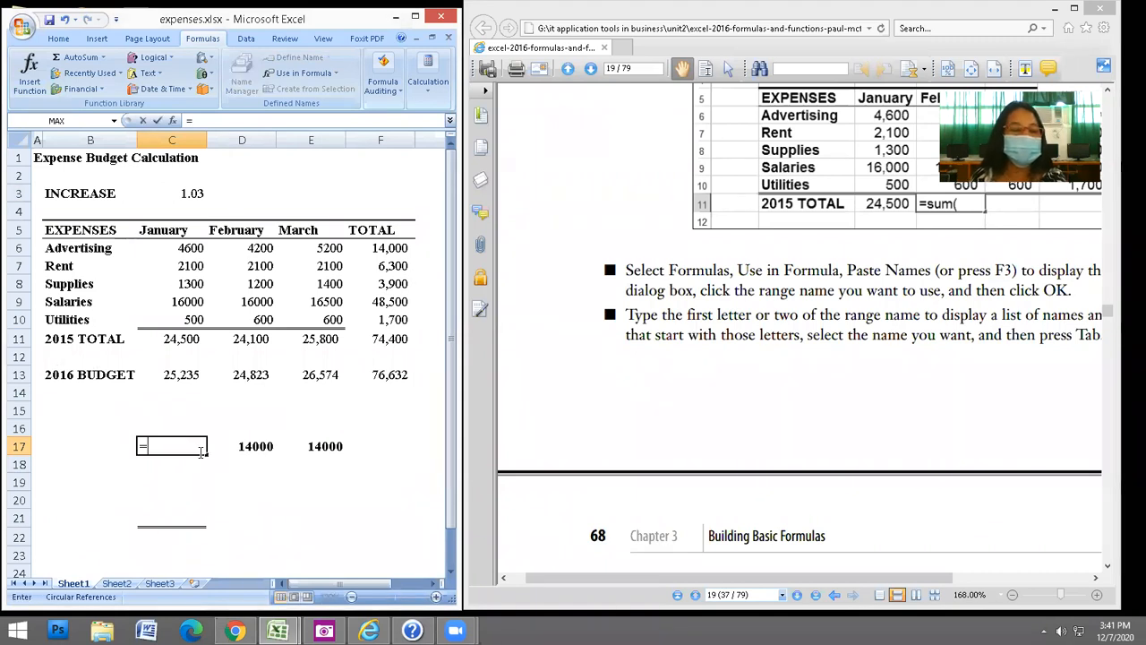
click(180, 378)
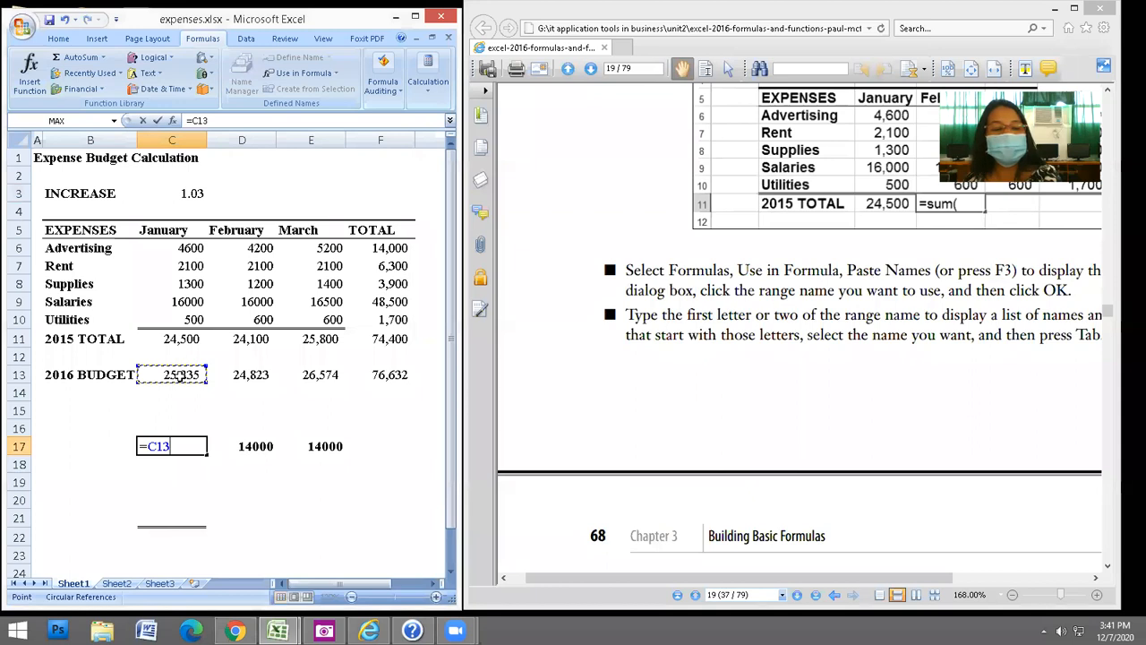
text(*)
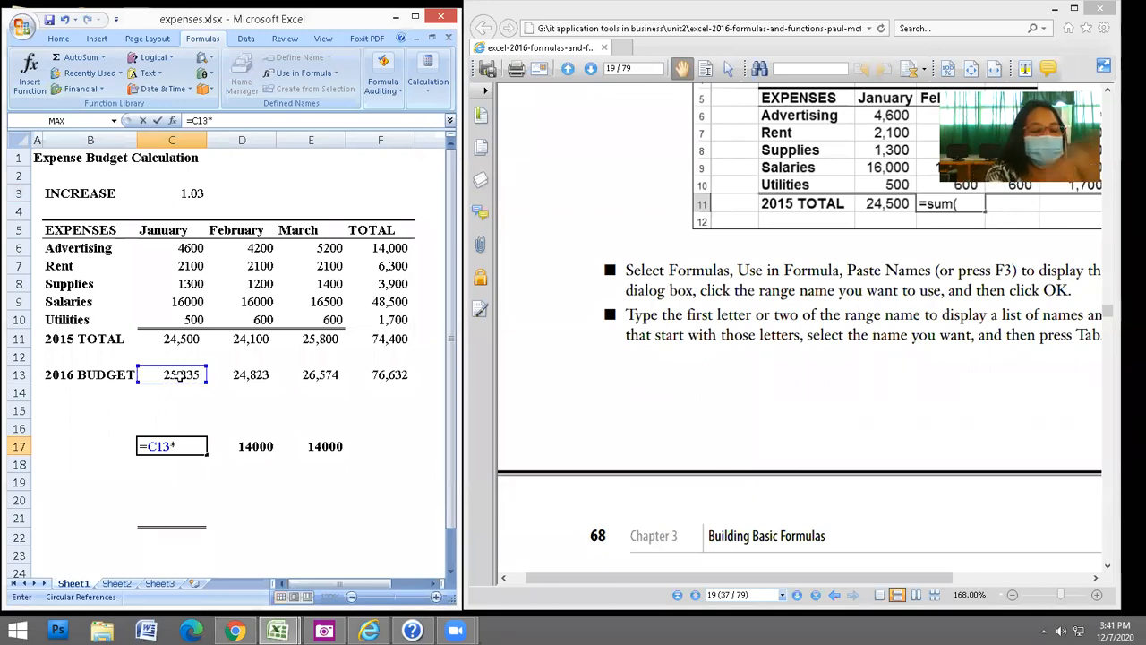
text(in)
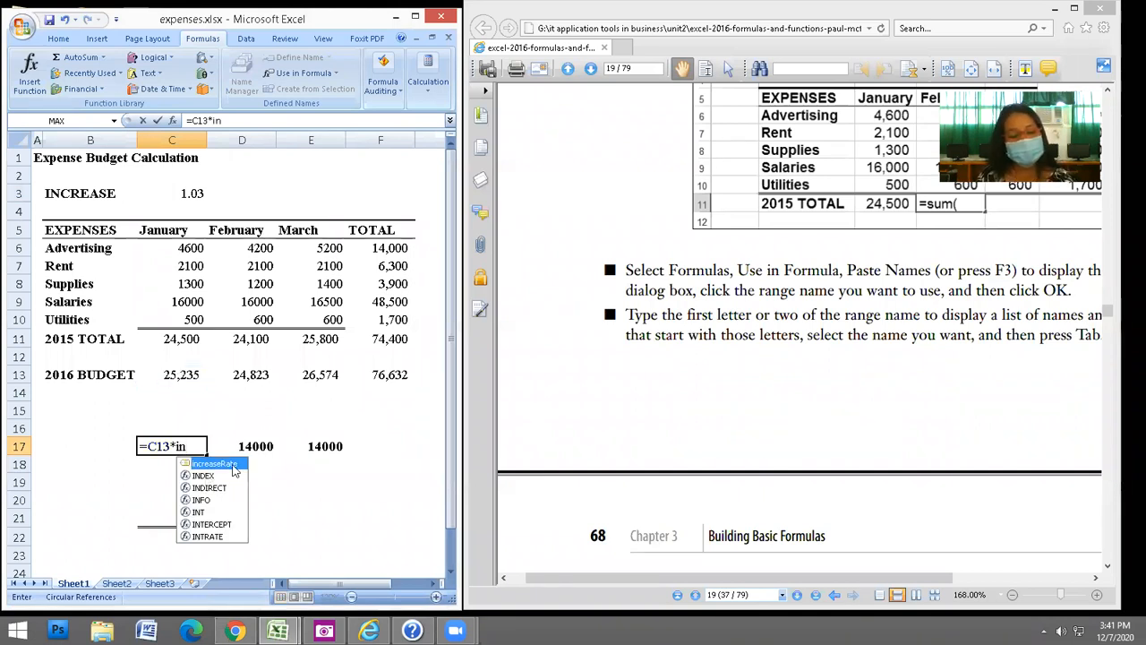
double_click(234, 470)
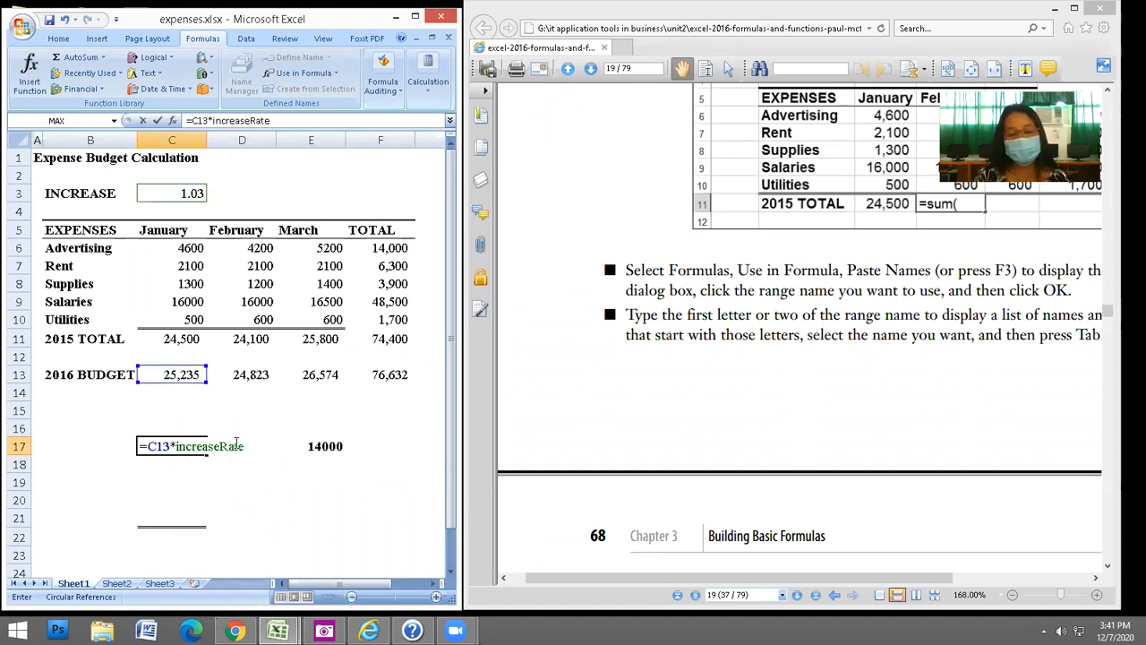
key(Return)
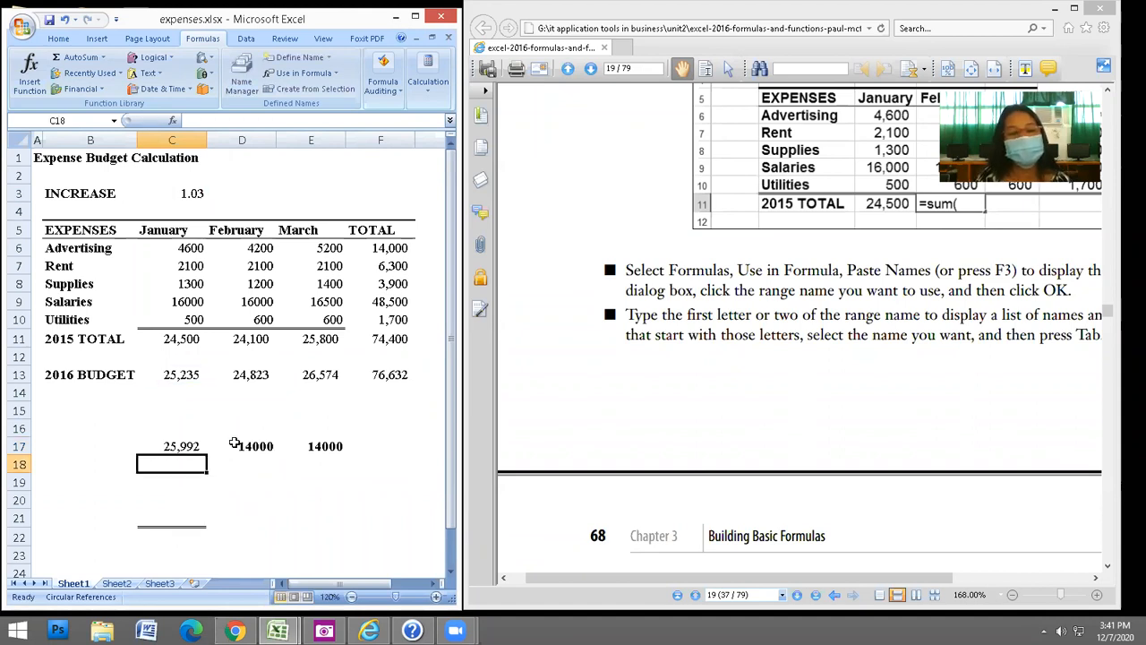
Correct C17's row reference so it reads =C11*increaseRate, giving 25,235.
click(187, 445)
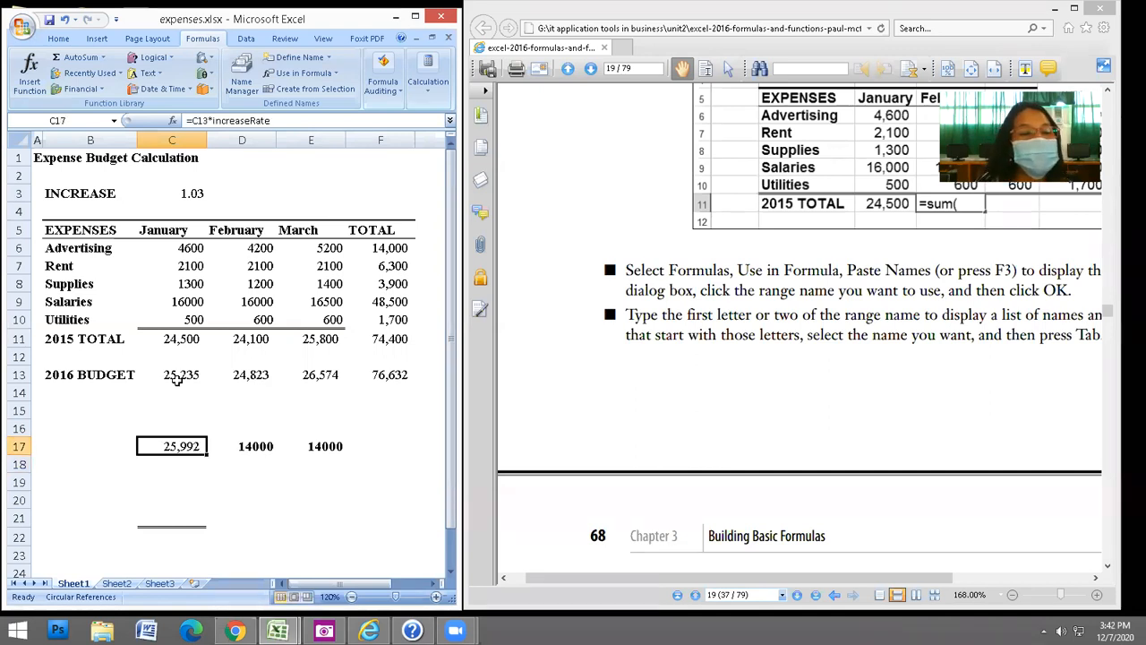
click(202, 120)
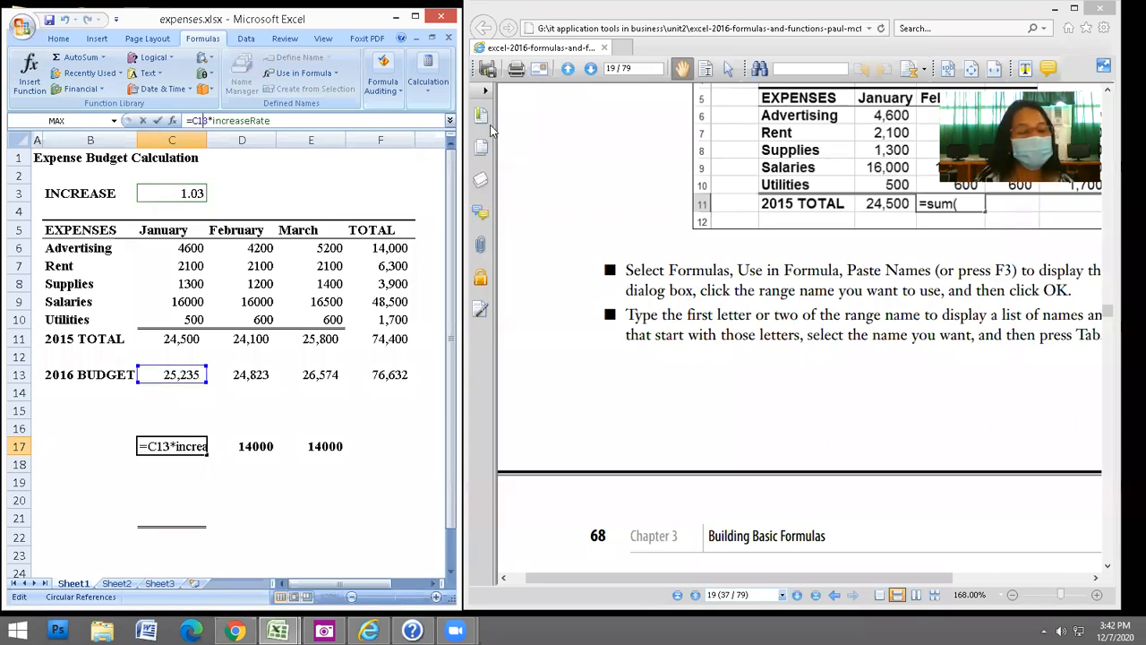
key(Delete)
text(1)
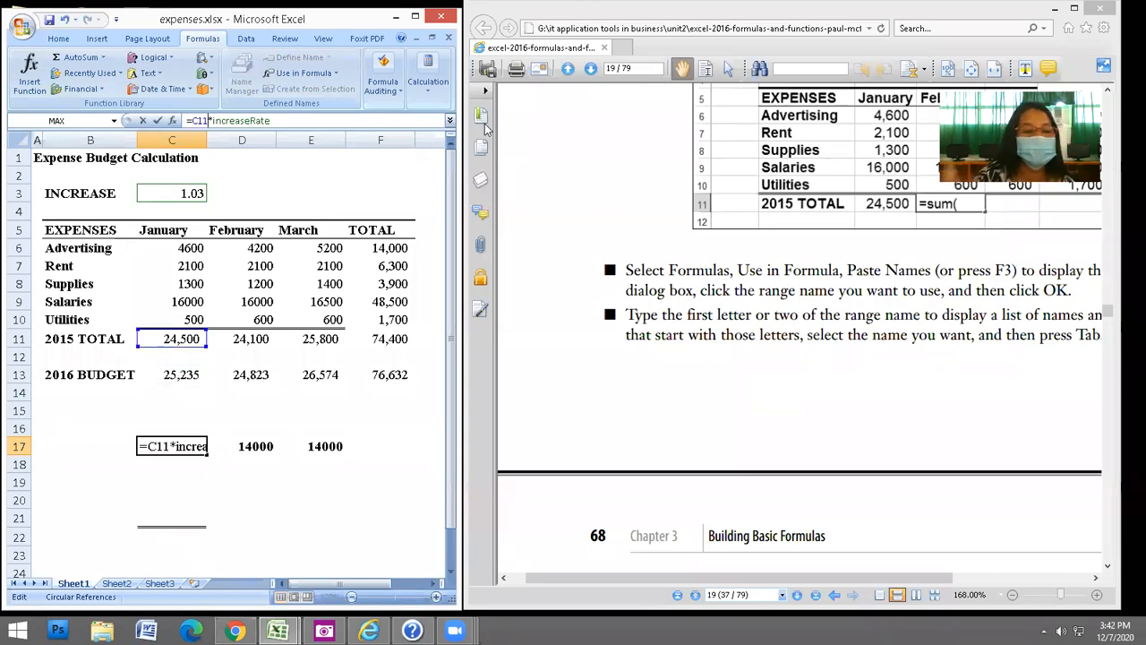
key(Return)
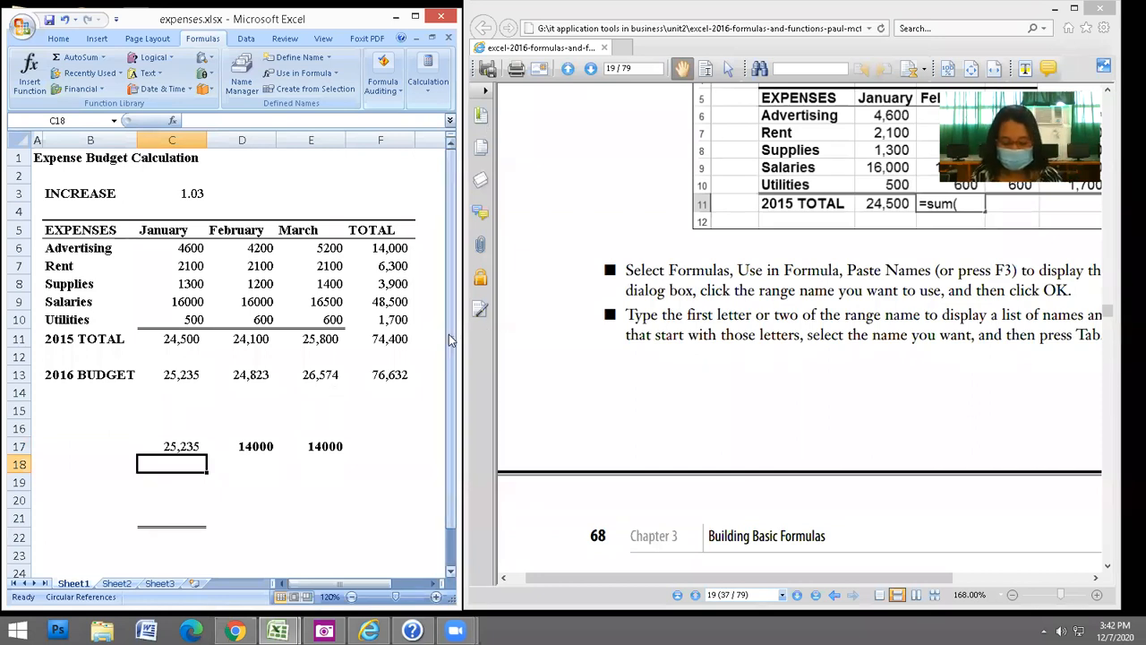
click(247, 476)
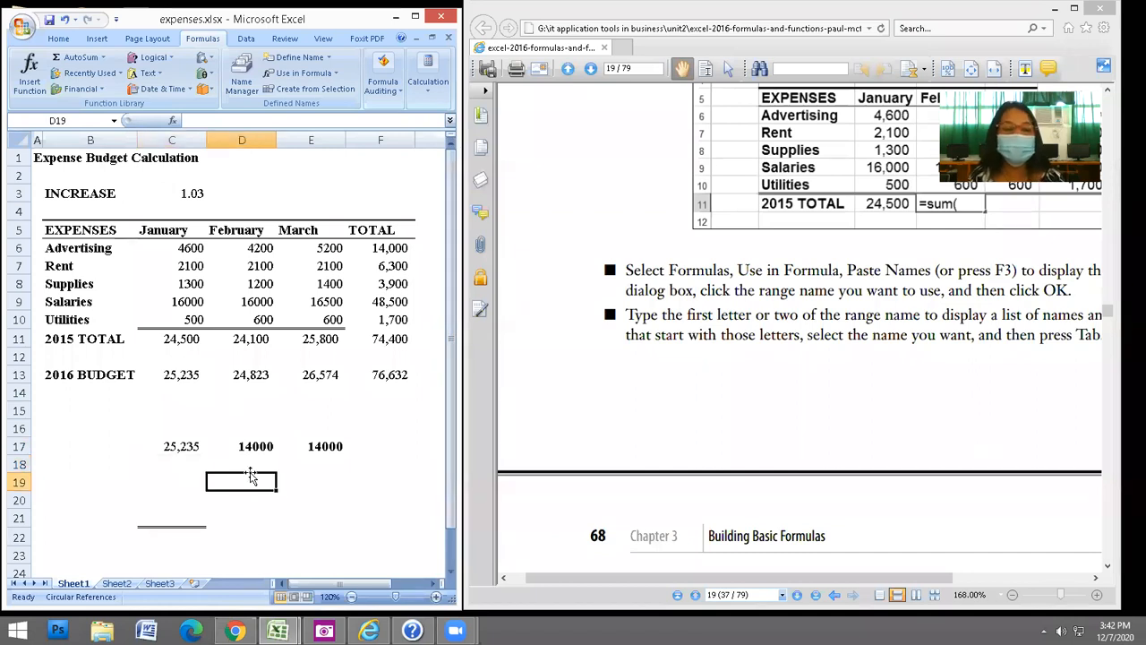
Select C6:E6 and name it advertisingTotal in the Name Box, fixing the misspelling.
click(182, 249)
drag(182, 249, 317, 251)
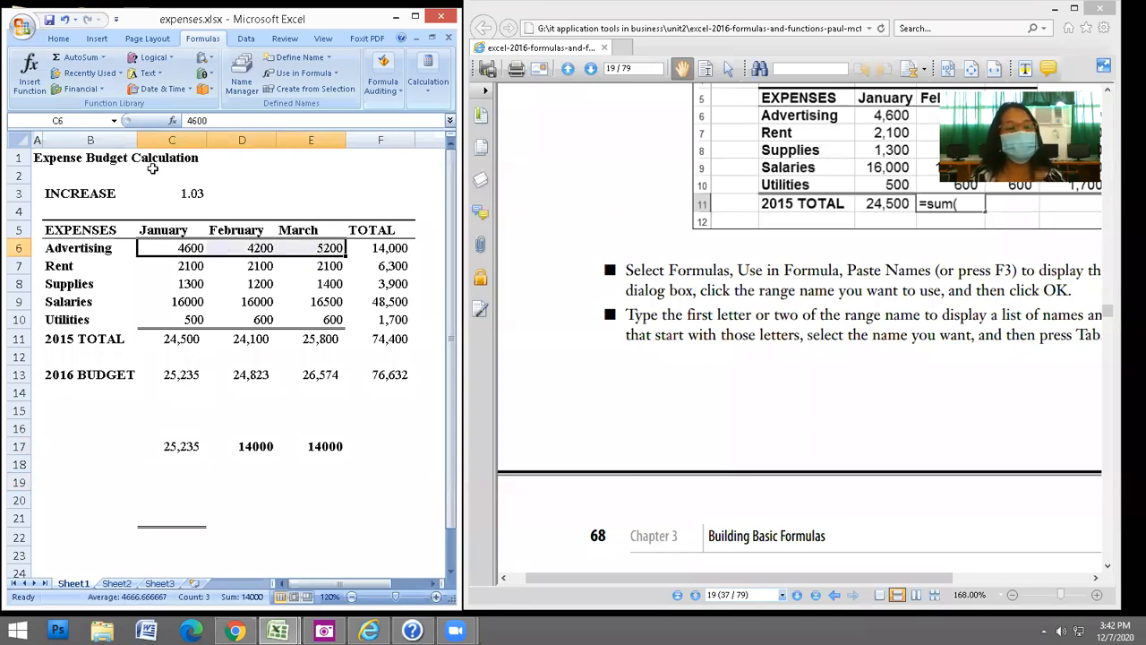
click(77, 117)
text(a)
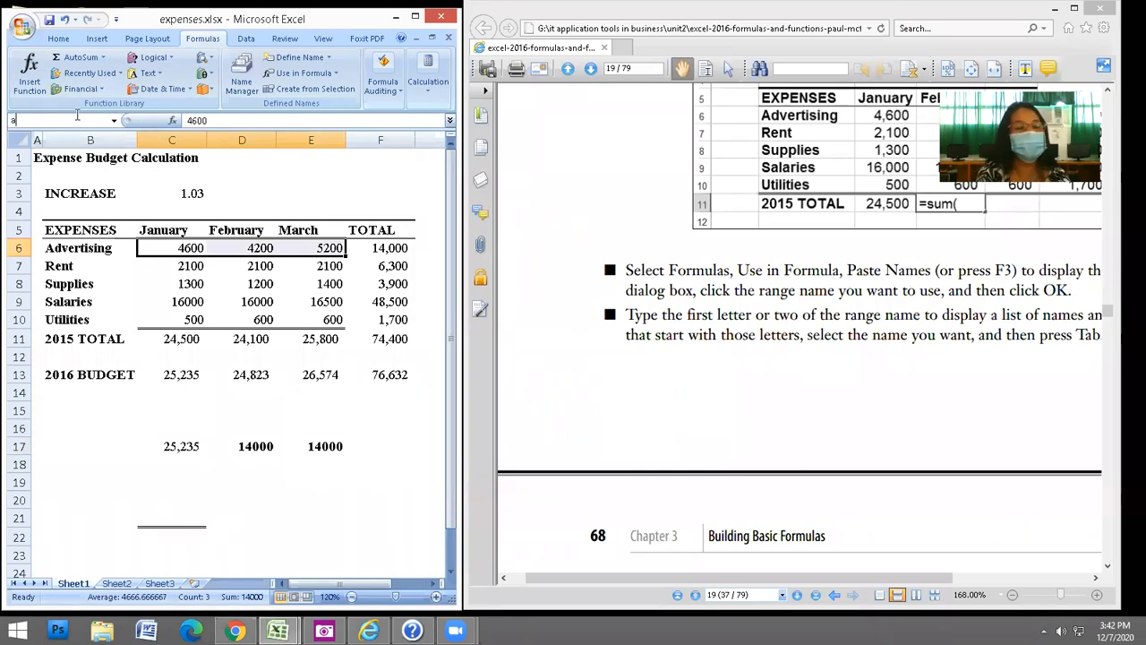
text(dvertu)
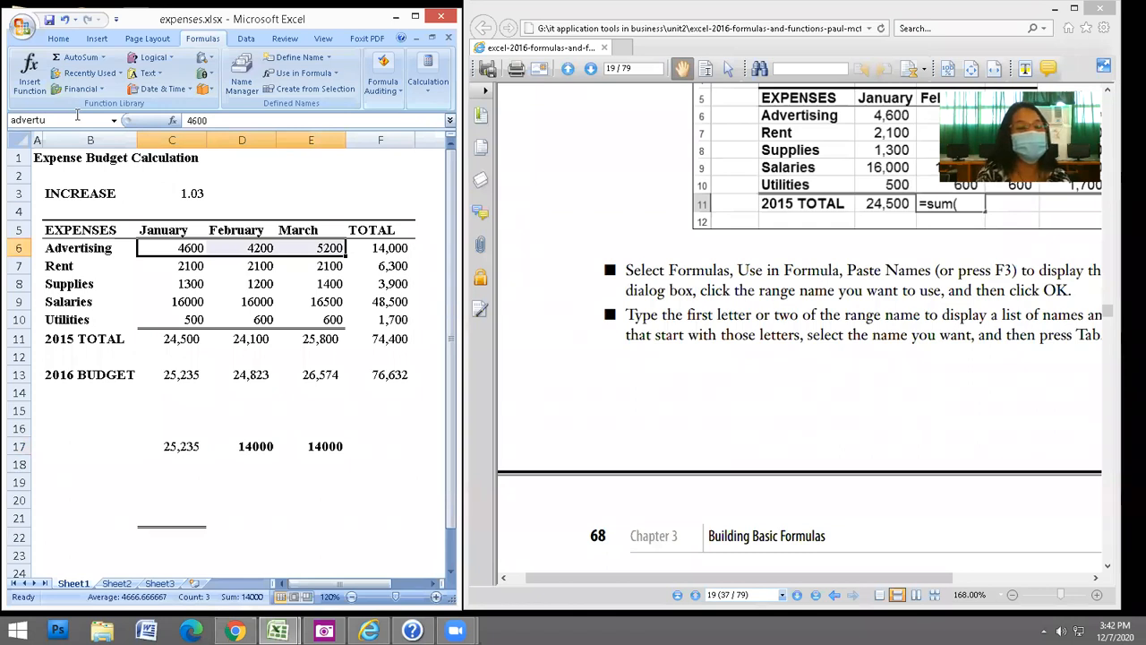
key(BackSpace)
text(ising)
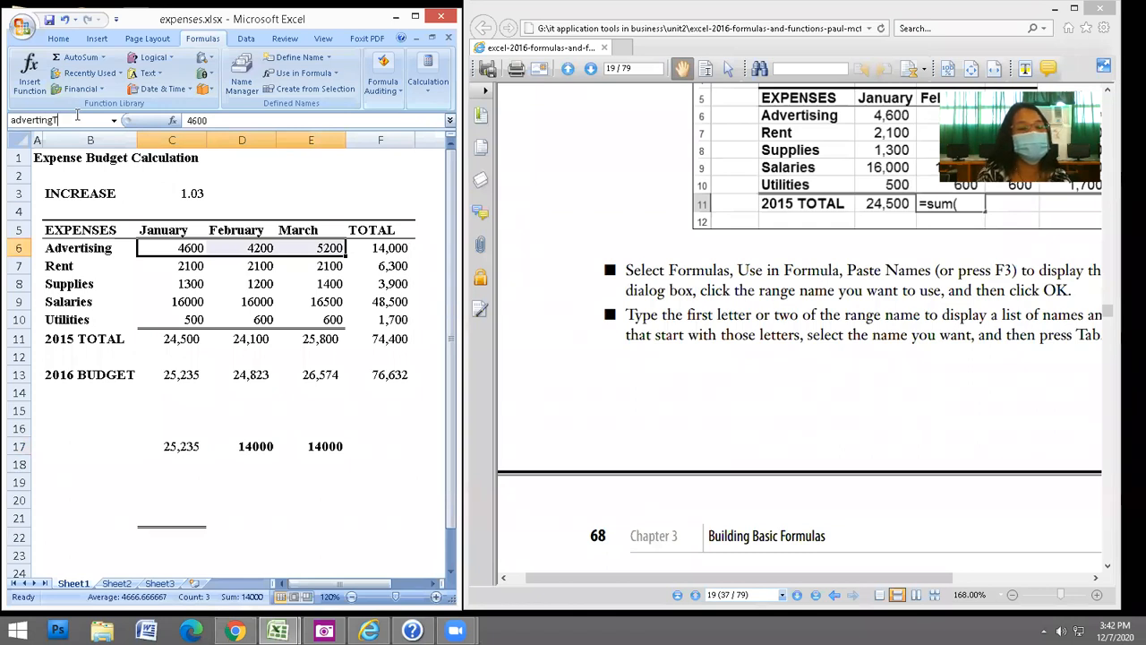
text(Total)
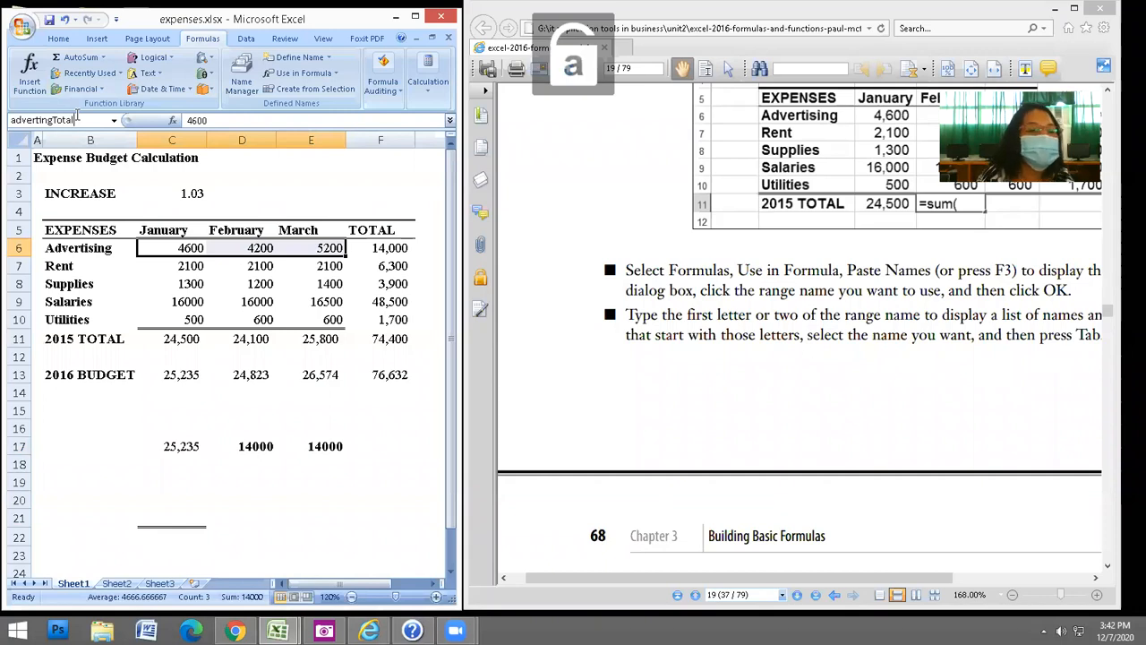
click(50, 118)
text(is)
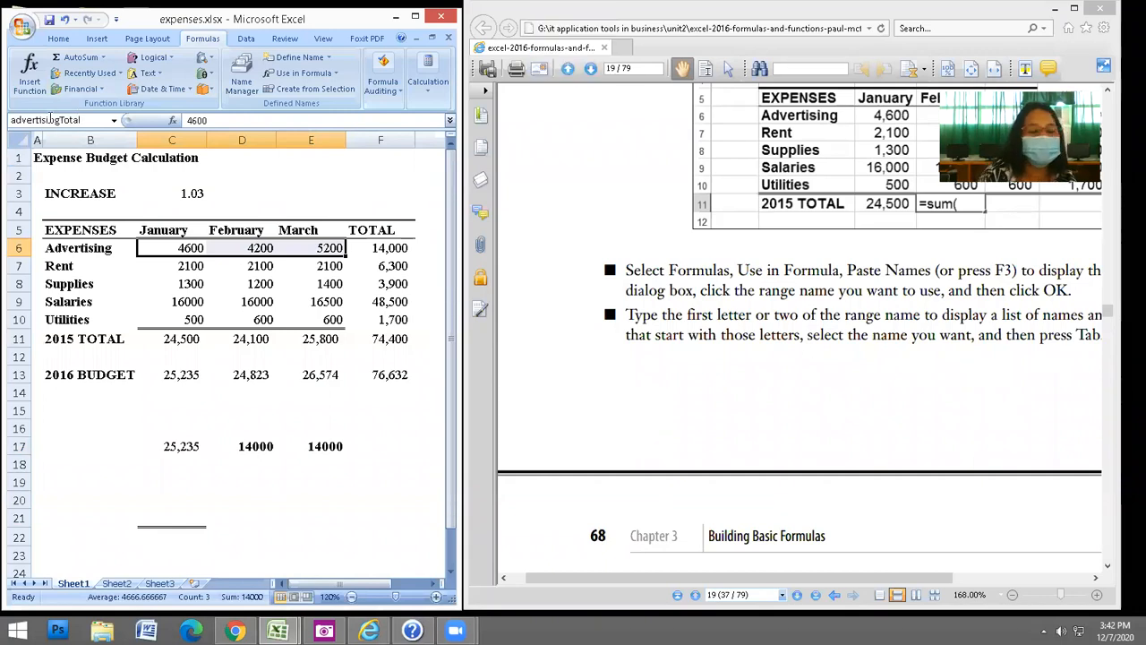
key(Return)
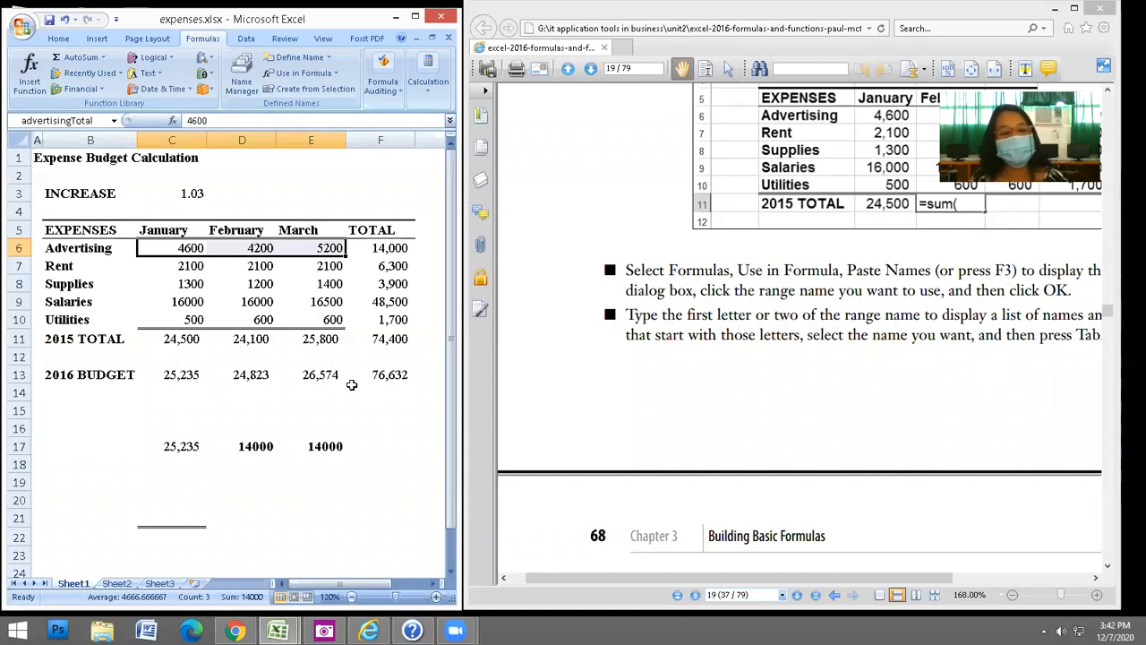
click(384, 426)
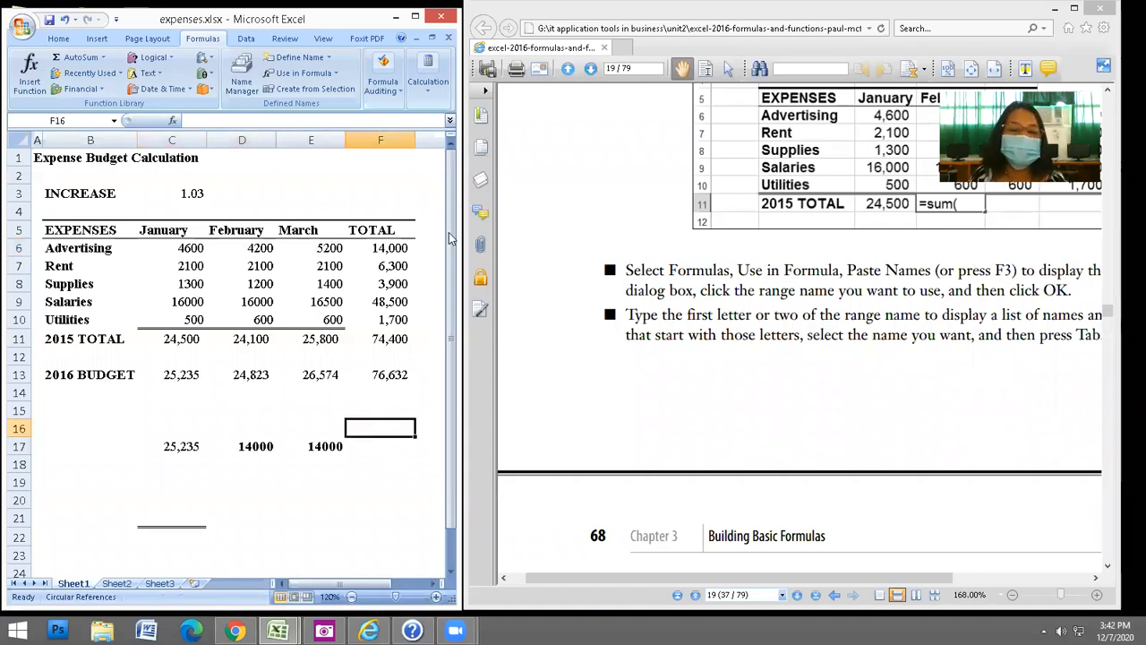
Enter =SUM(advertisingTotal) in F19 using the autocomplete suggestion, showing 14000.
click(375, 482)
text(=su)
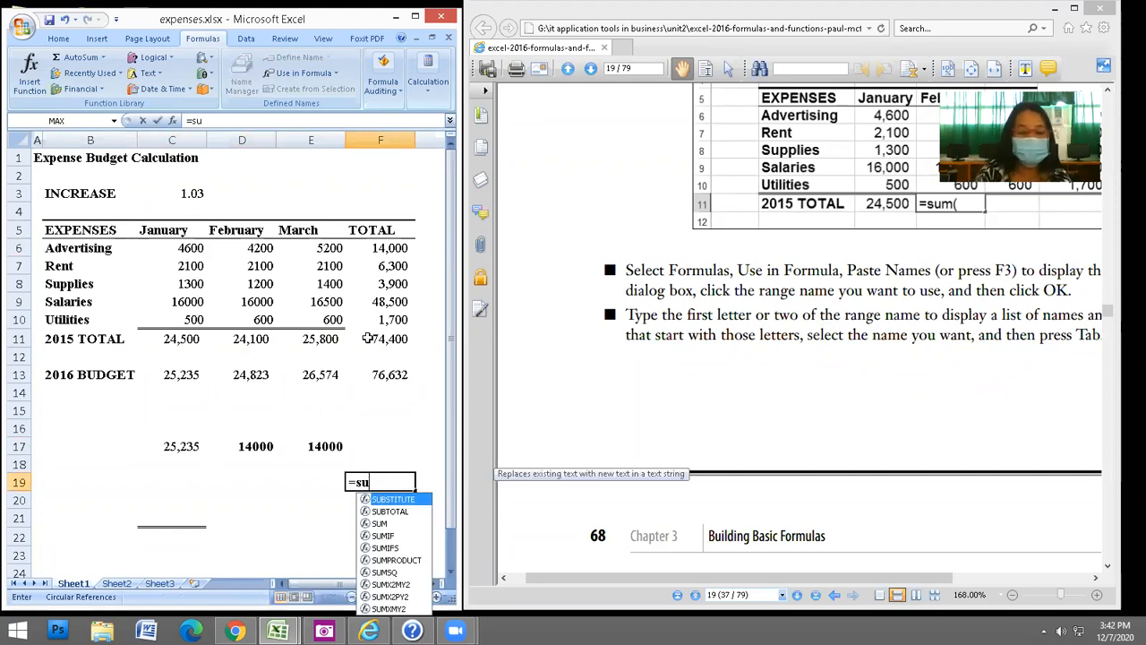
text(m()
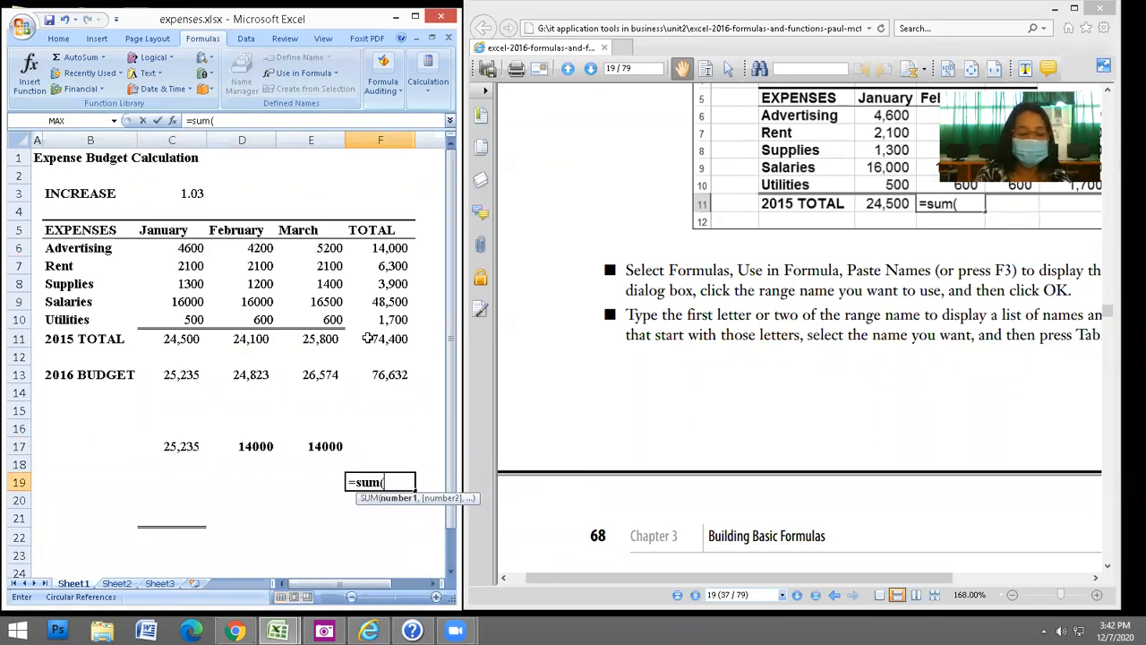
text(ad)
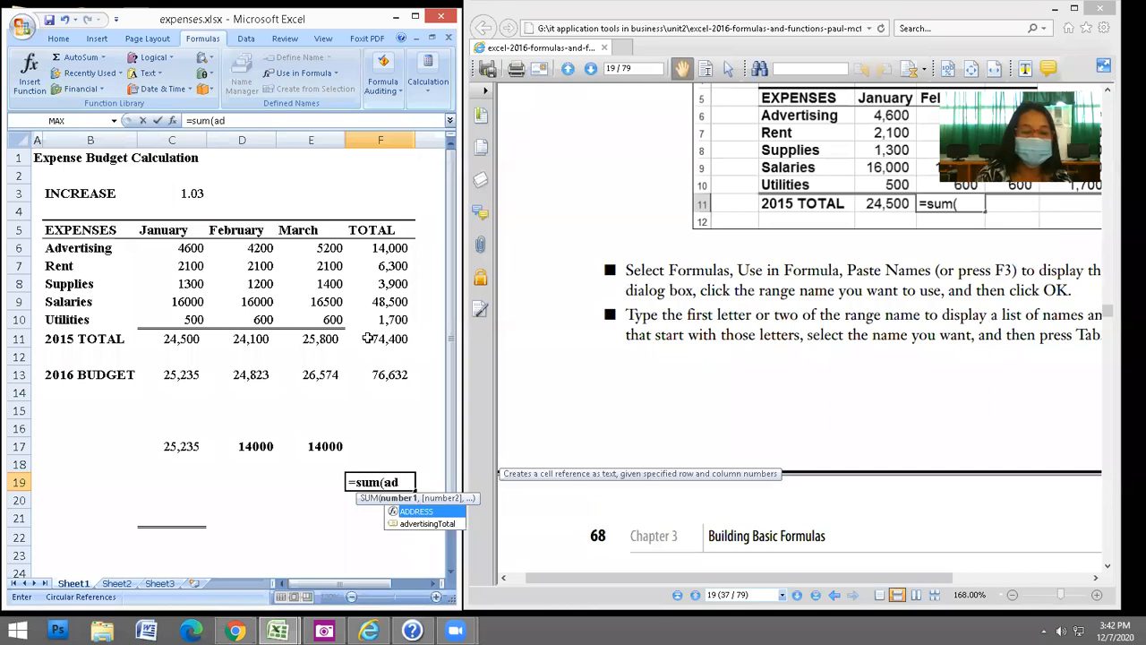
key(Down)
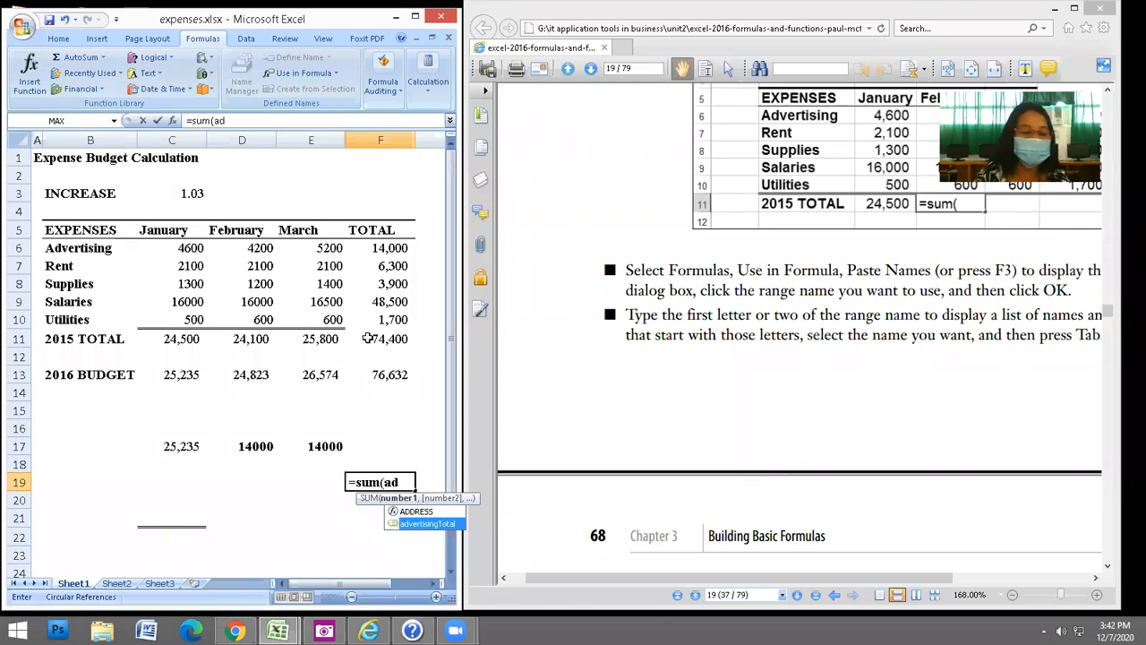
key(Tab)
text())
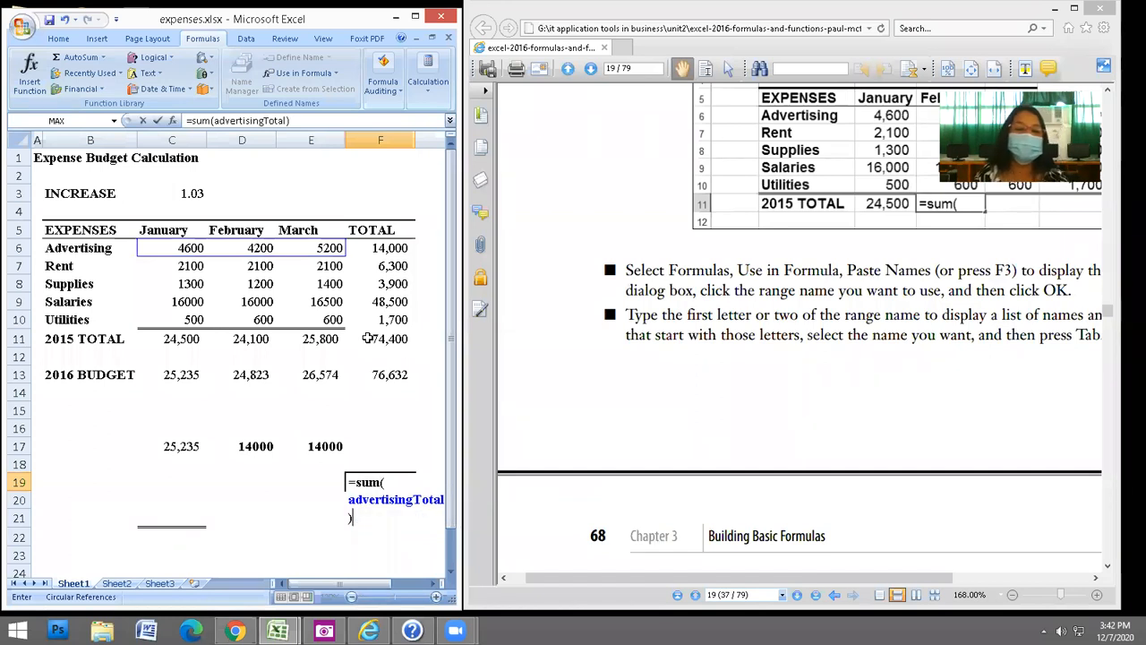
key(Return)
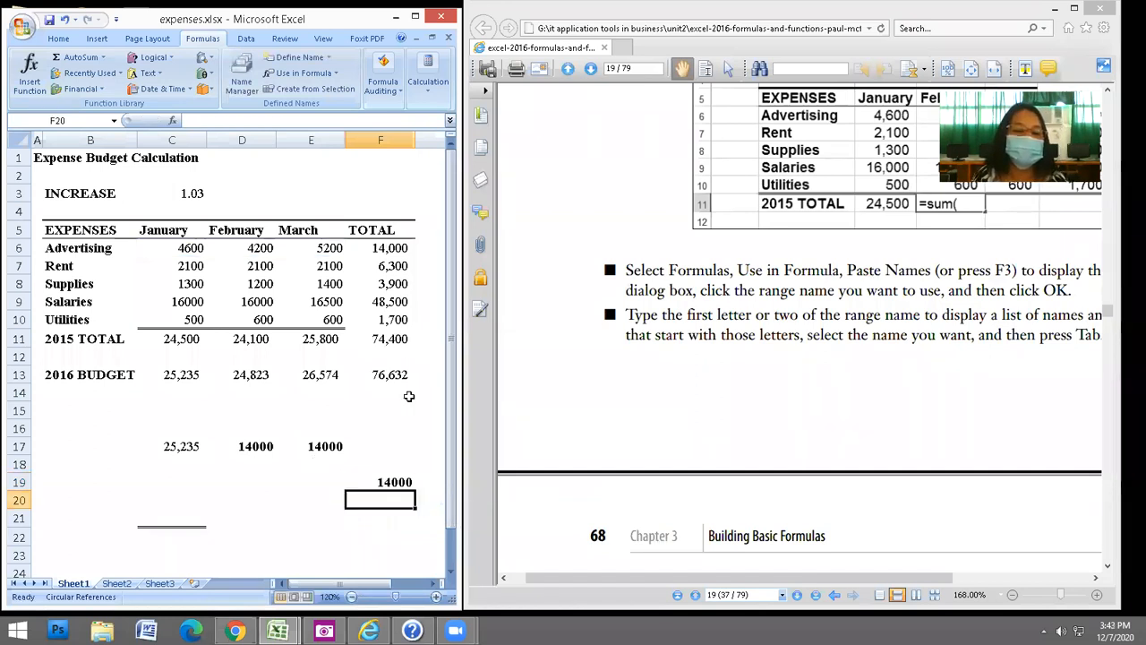
double_click(396, 481)
key(Escape)
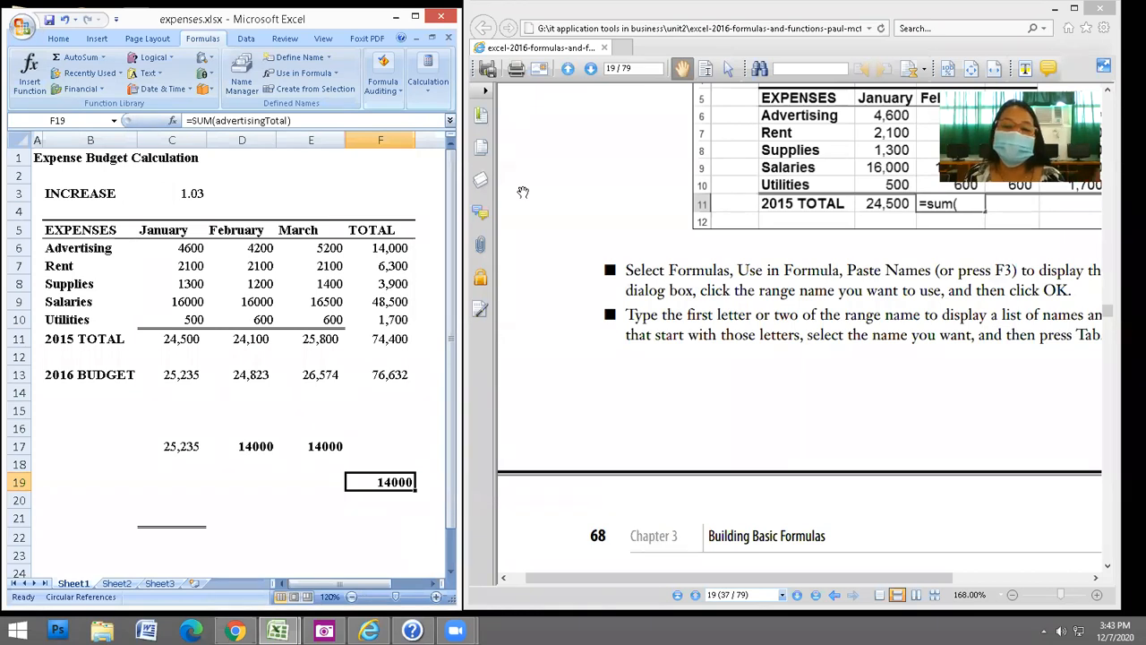
click(644, 303)
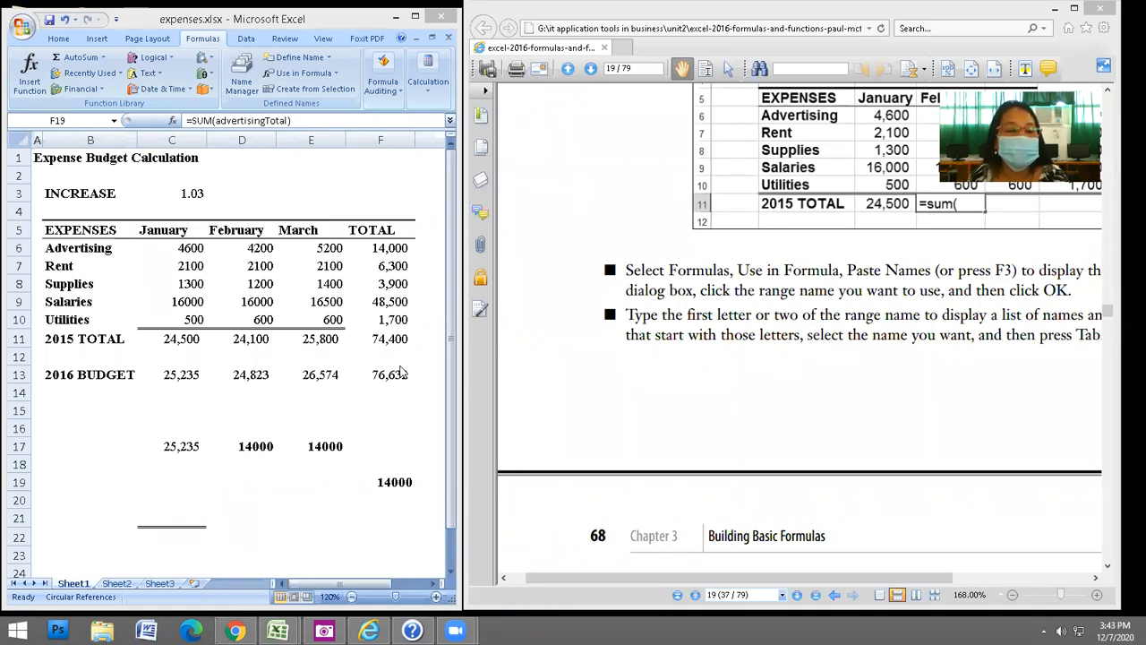
click(187, 249)
shift+click(186, 318)
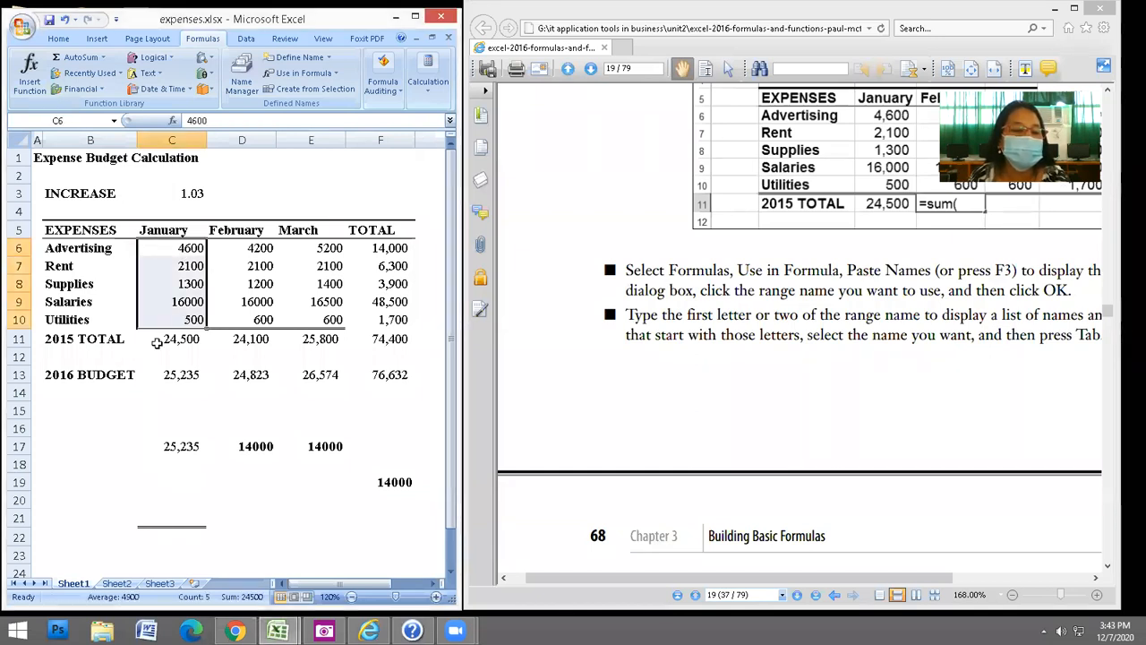
click(182, 304)
click(183, 321)
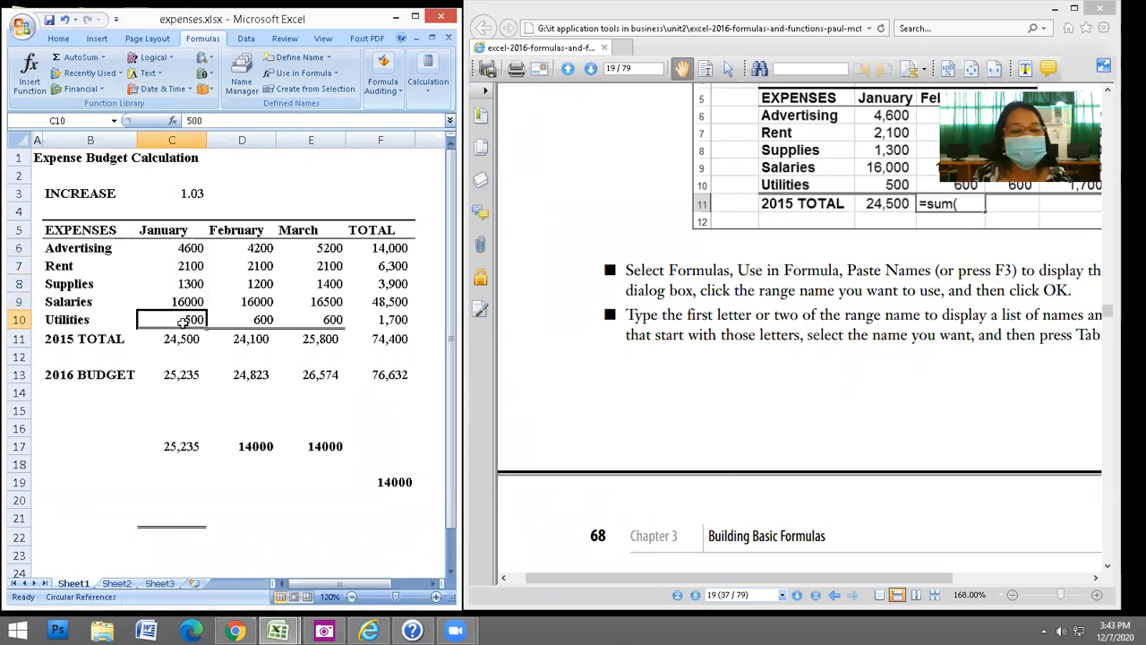
shift+click(331, 320)
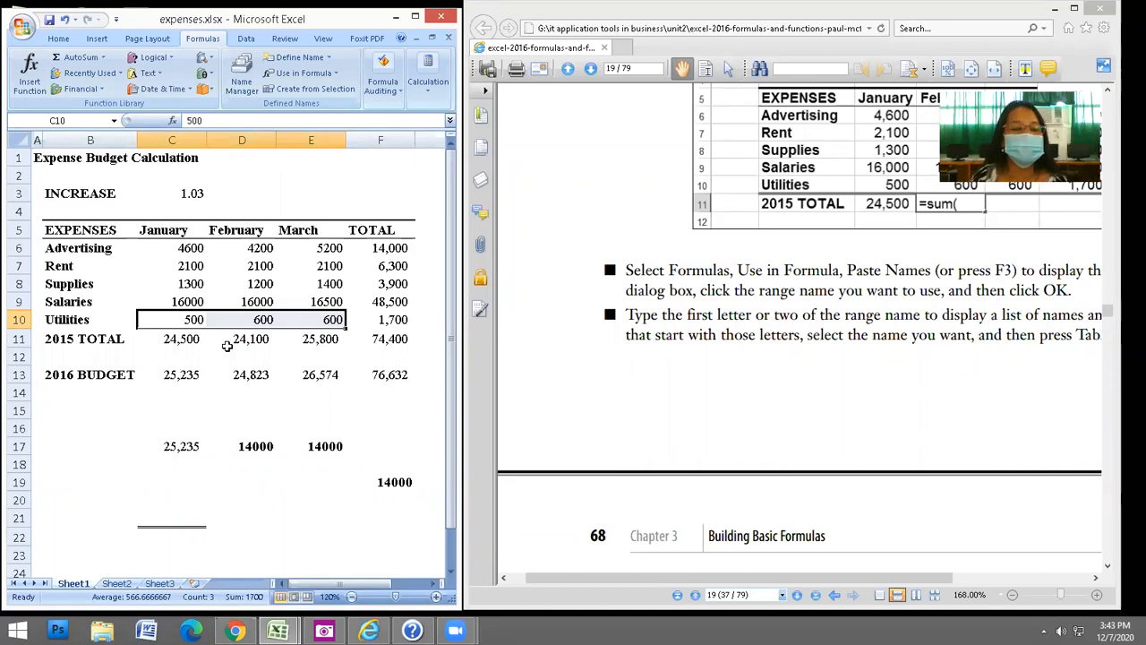
key(alt+equal)
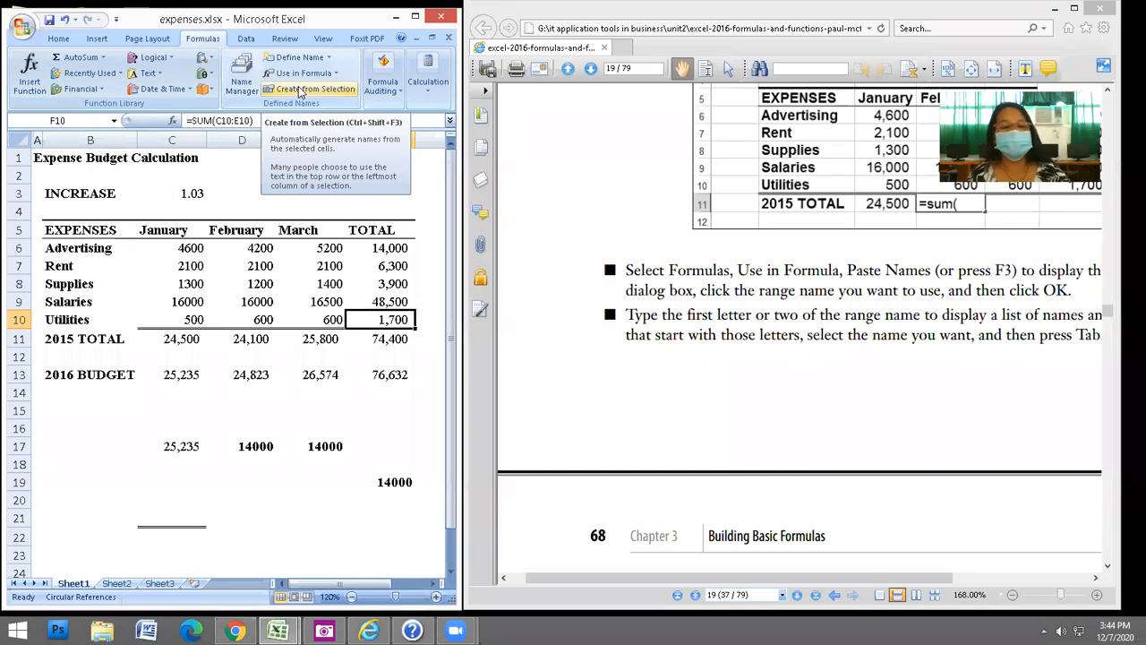
click(268, 481)
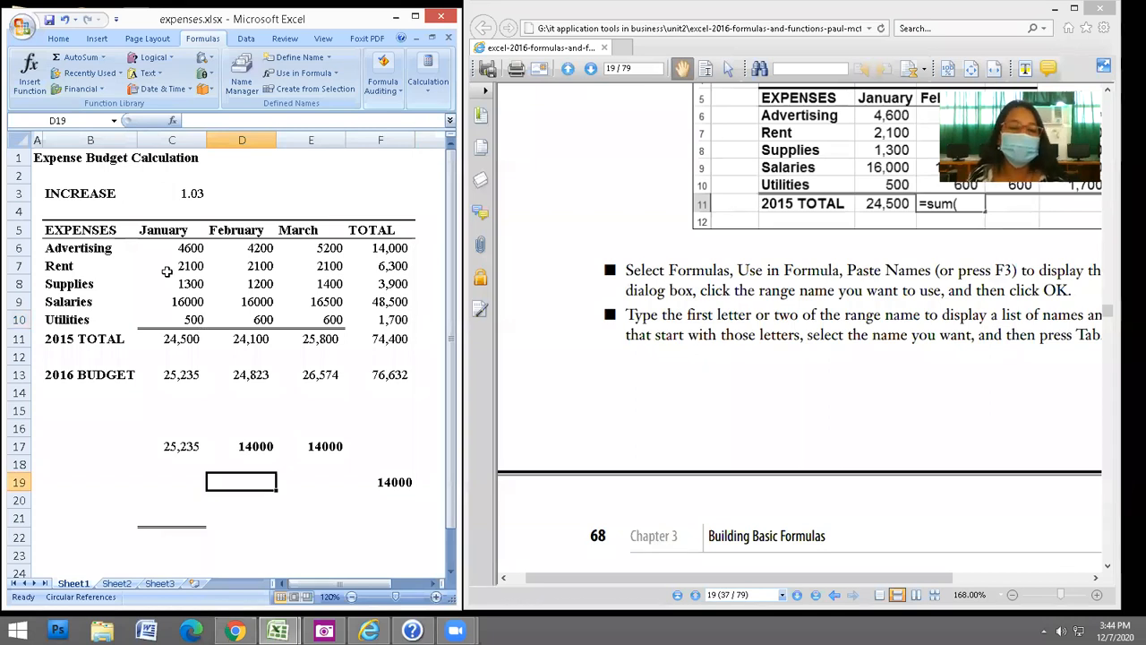
Give cell C10 (500) the defined name Utilities, then select the February amounts for naming.
click(191, 320)
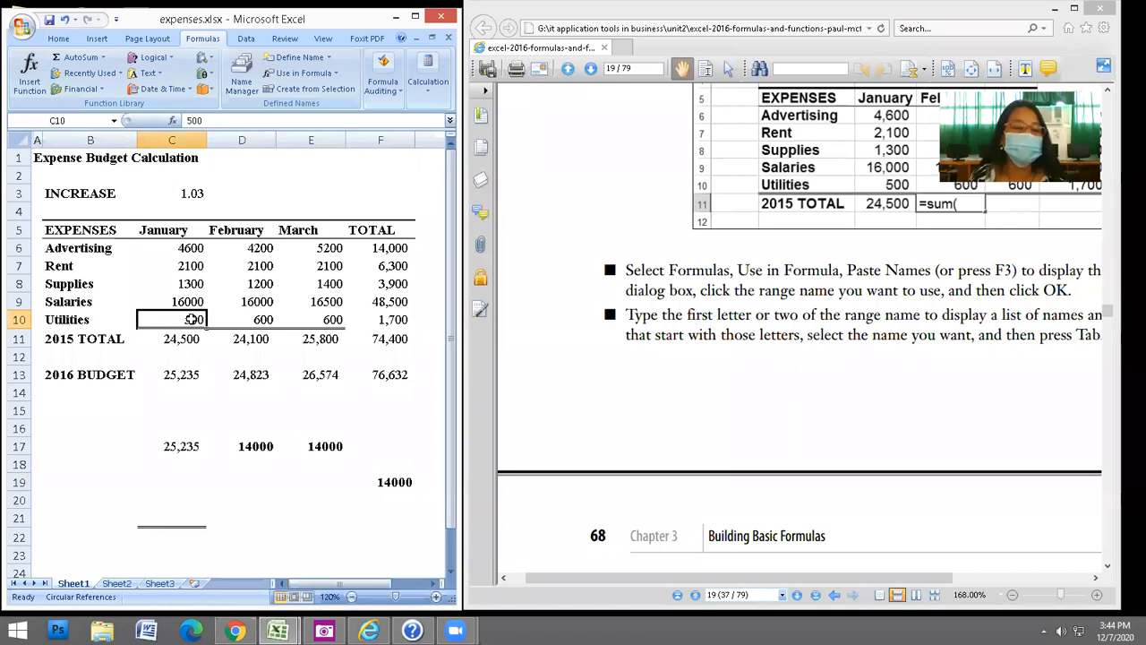
click(65, 120)
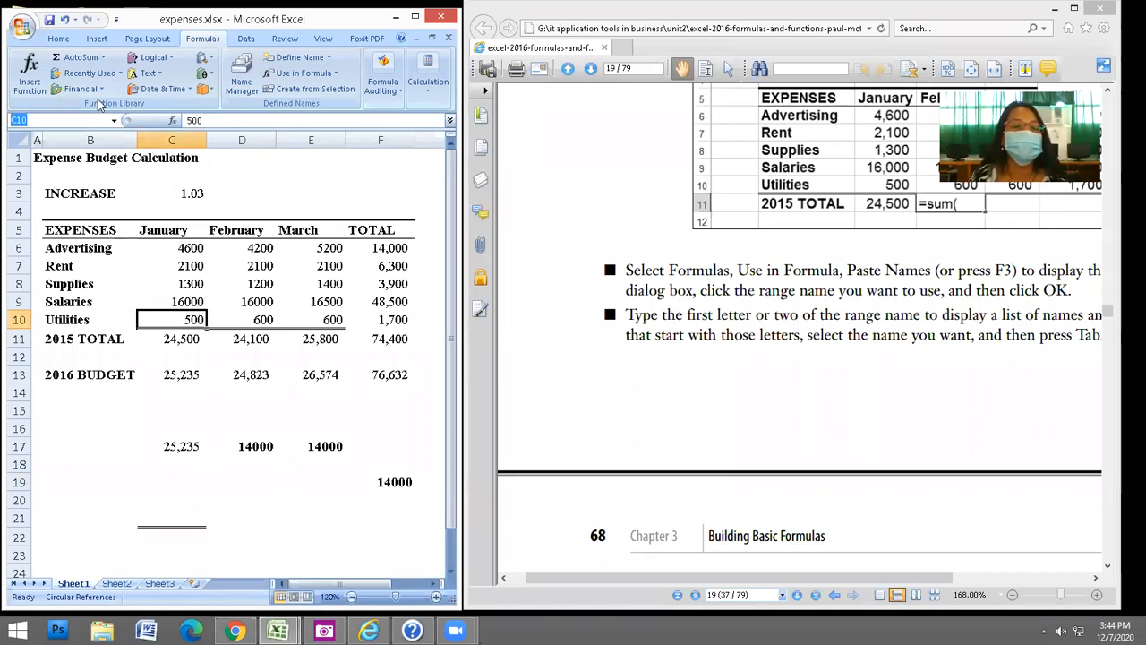
click(309, 58)
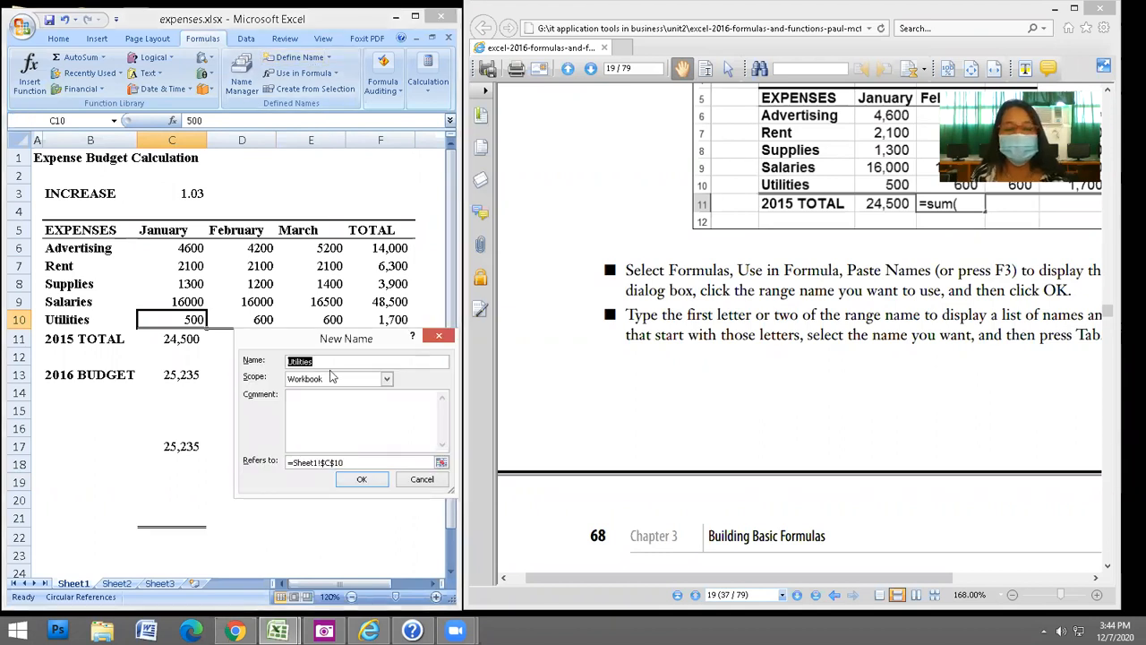
click(354, 476)
drag(258, 253, 264, 322)
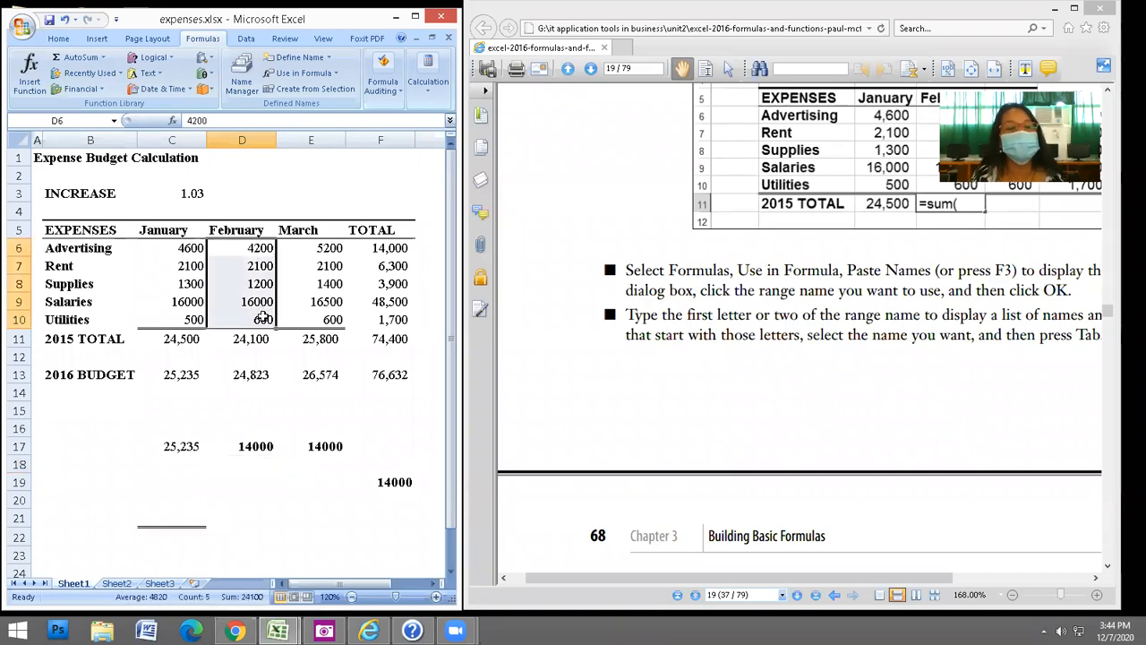
click(69, 120)
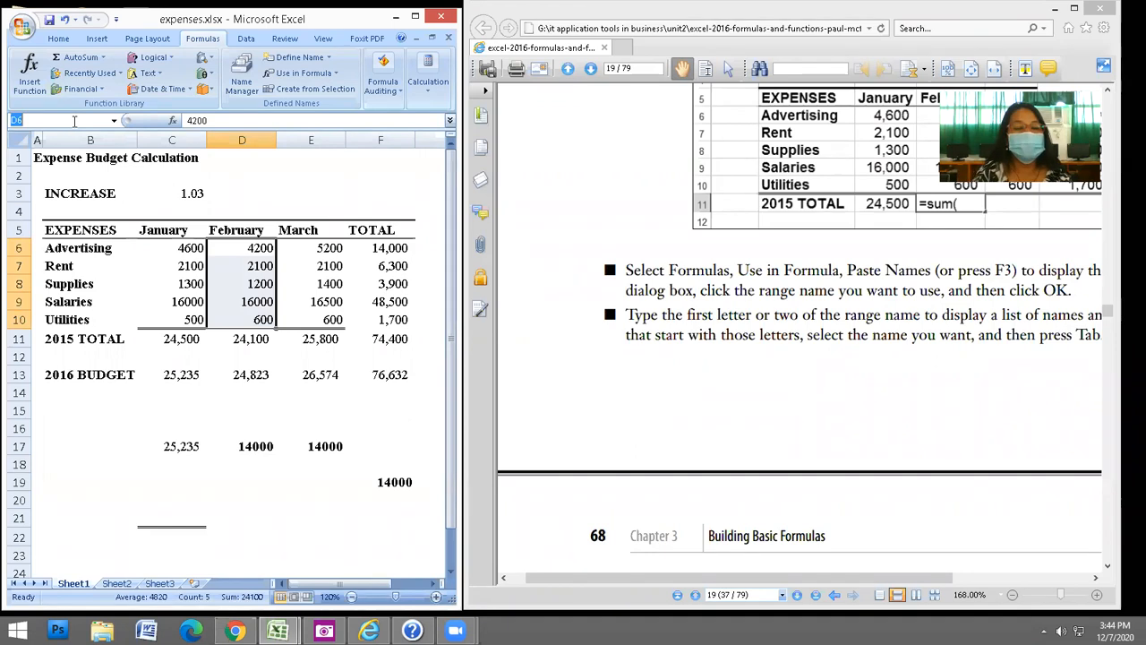
Type dataFeb in the Name Box as the name for D6:D10.
text(data)
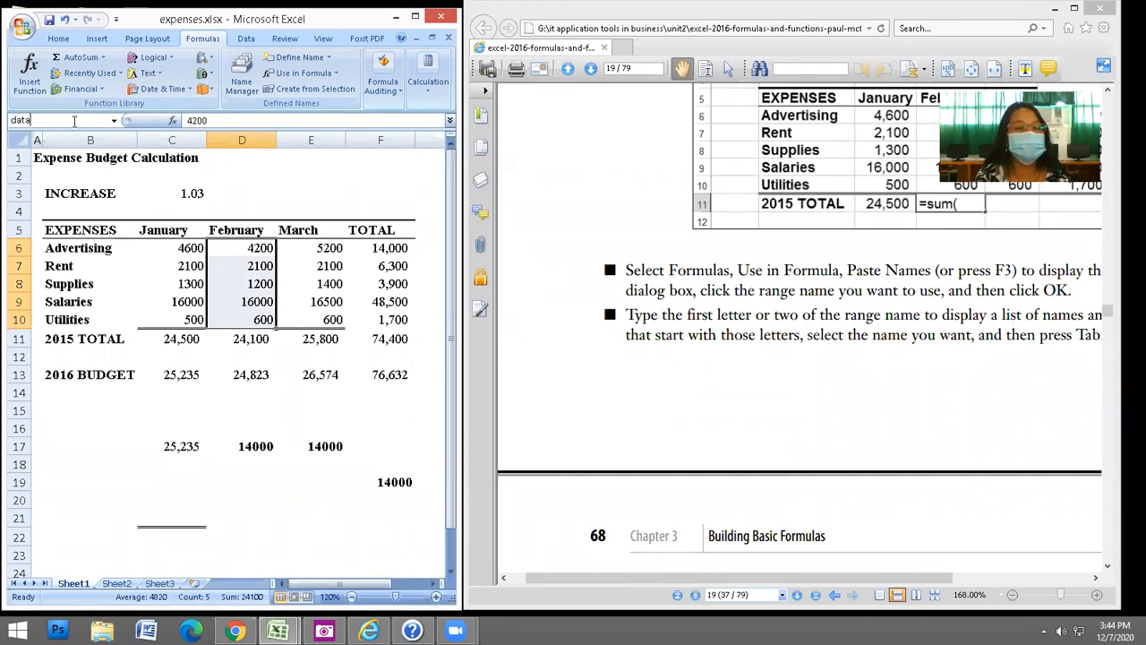
text(Feb)
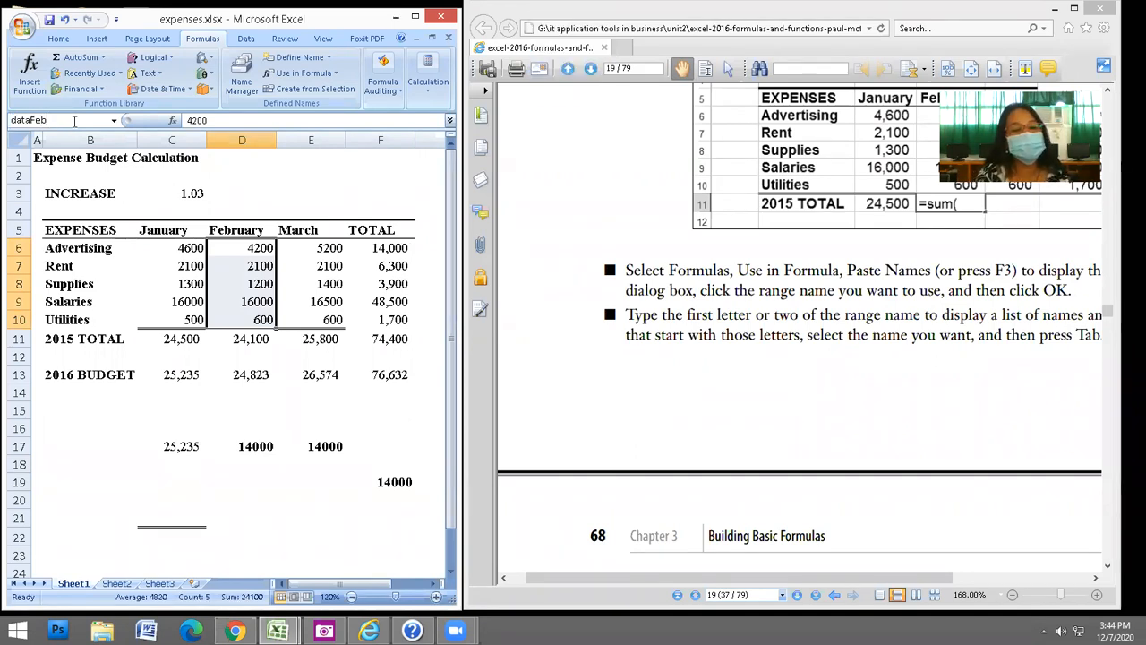
key(Return)
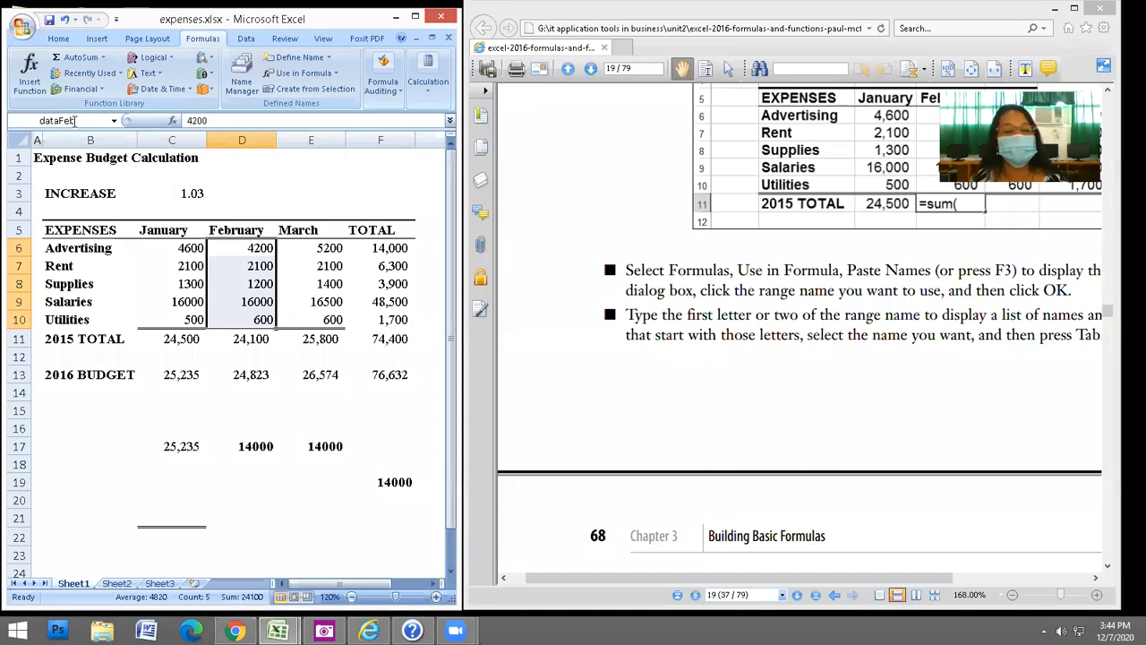
click(285, 414)
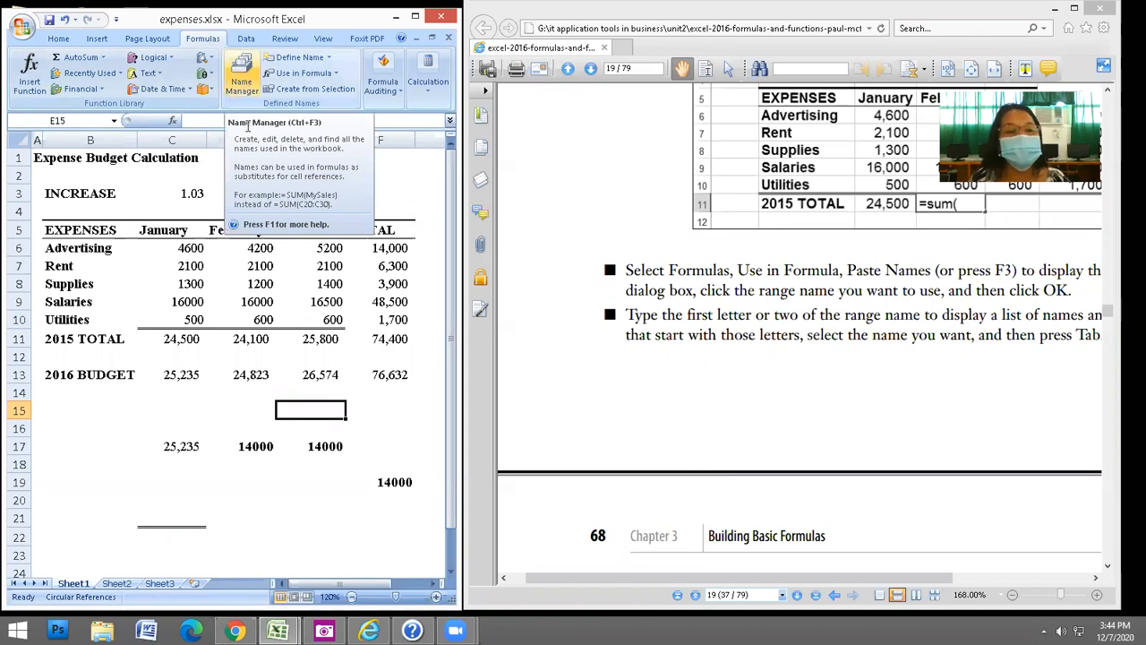
Remove dataFeb in the Name Manager, confirm the deletion, and close the Name Manager.
click(243, 79)
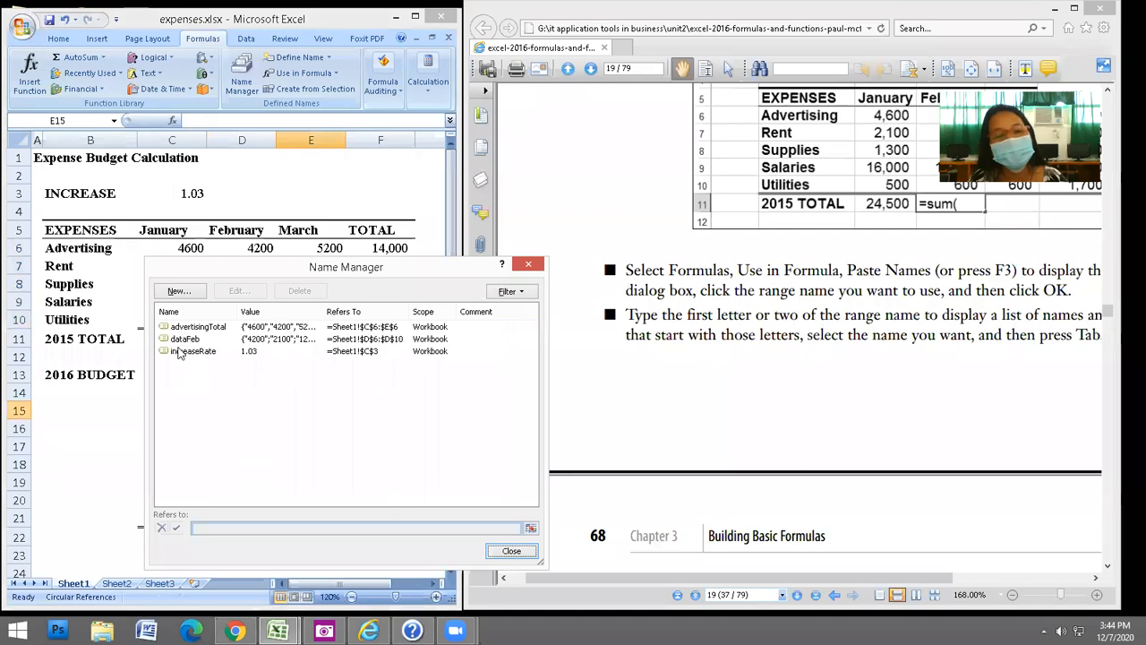
click(255, 342)
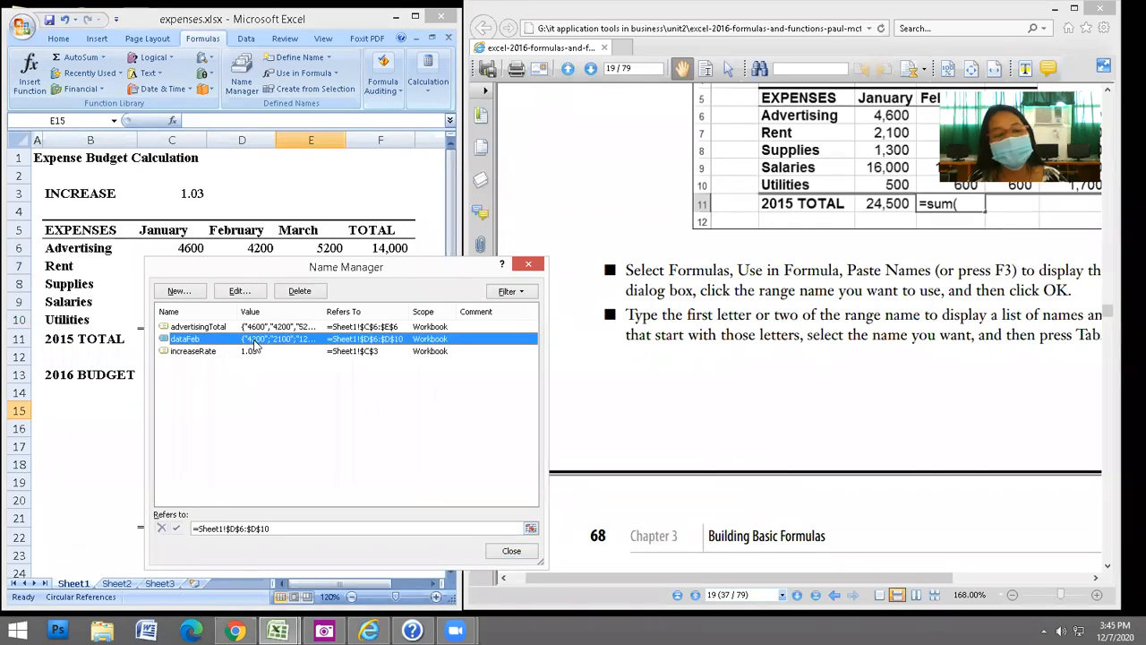
click(301, 293)
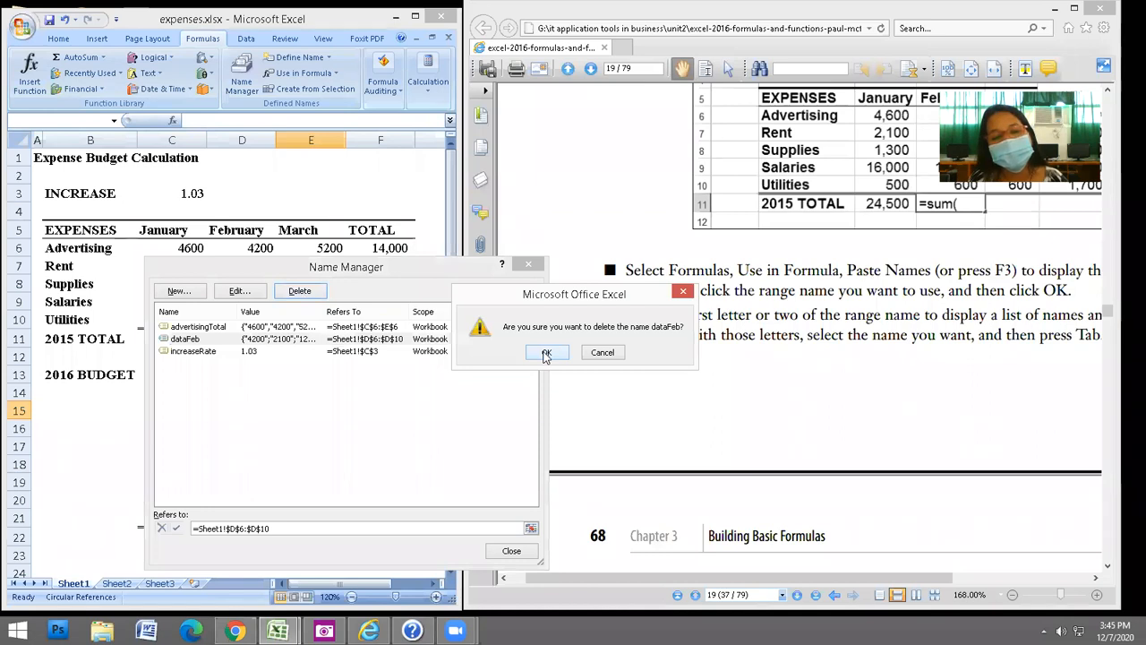
click(547, 353)
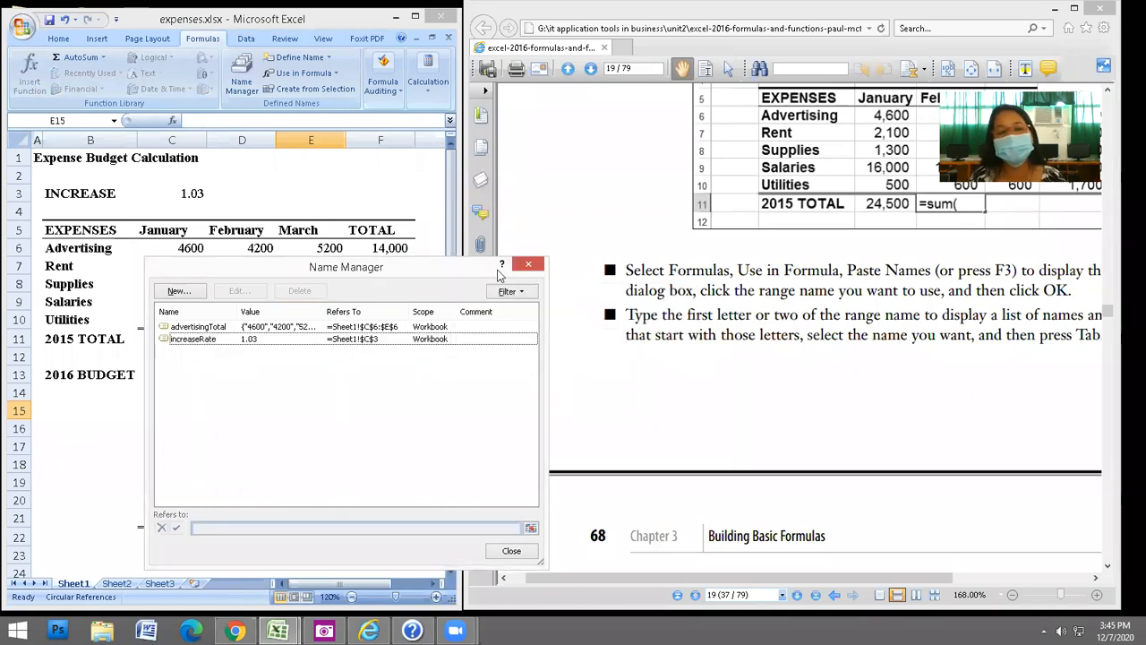
click(530, 265)
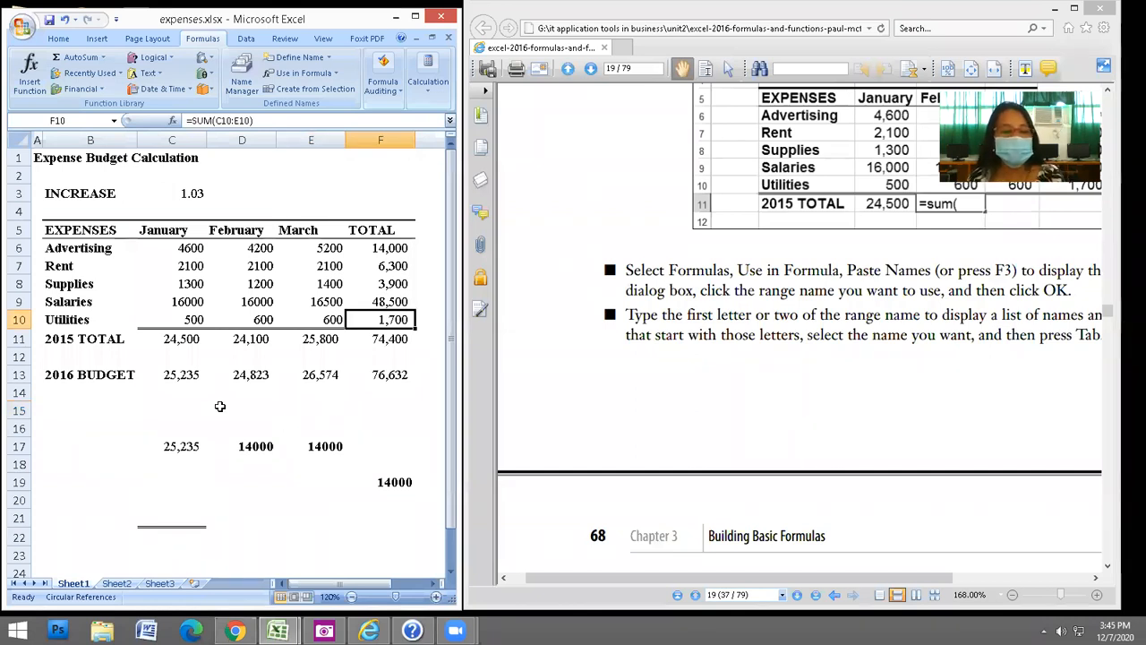
click(181, 413)
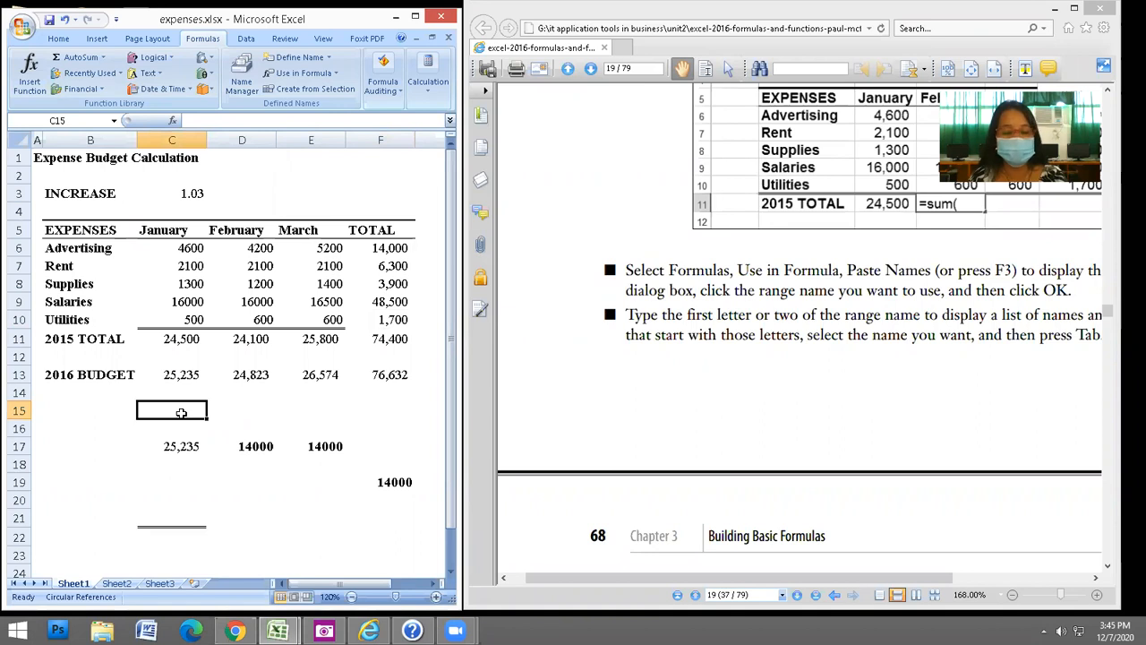
text(=)
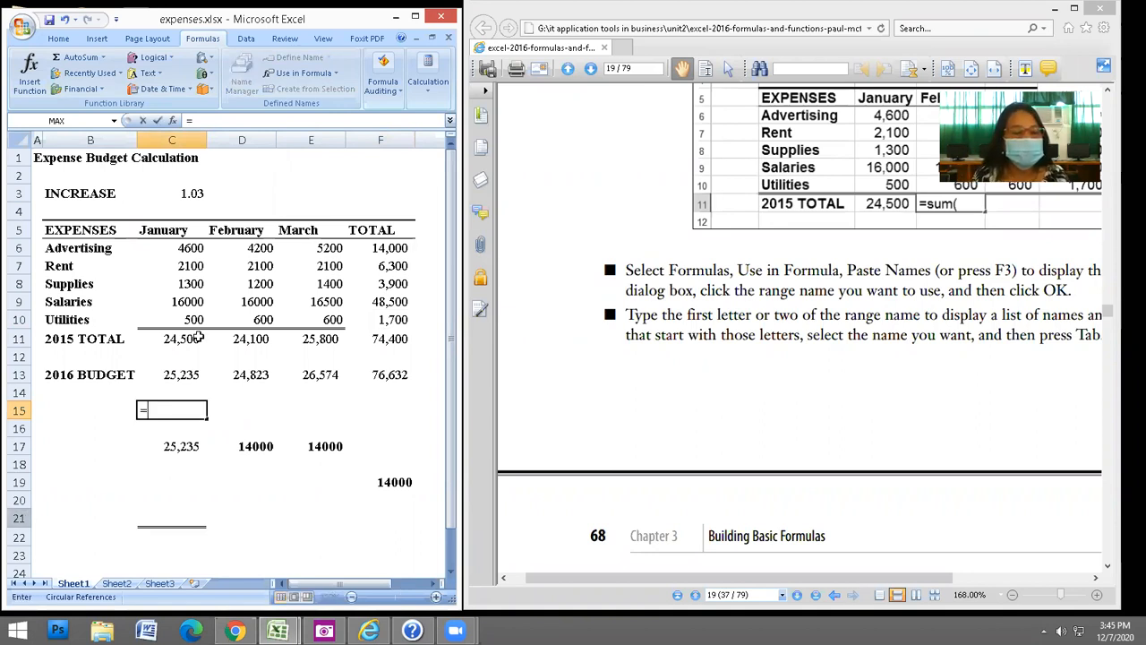
text(s)
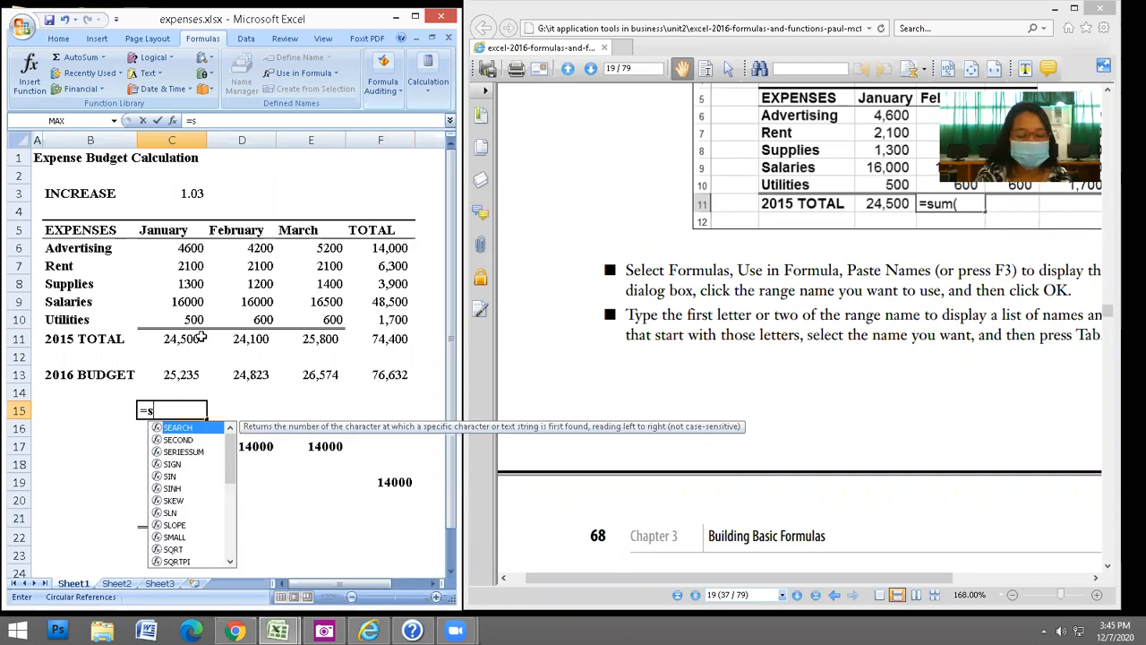
text(um()
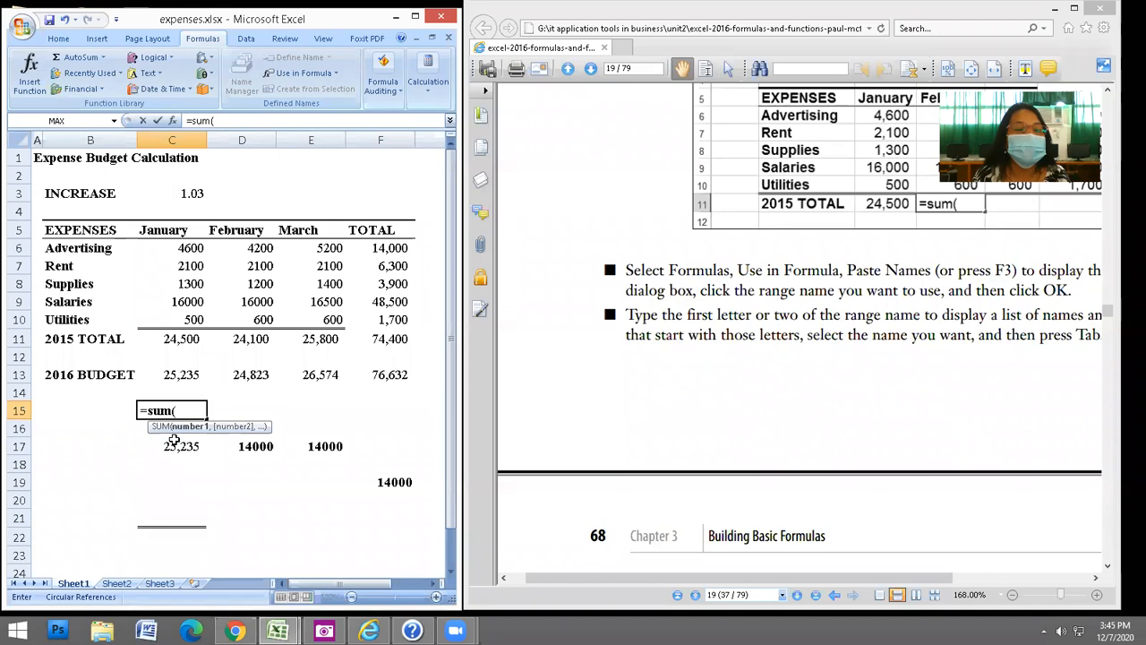
click(114, 124)
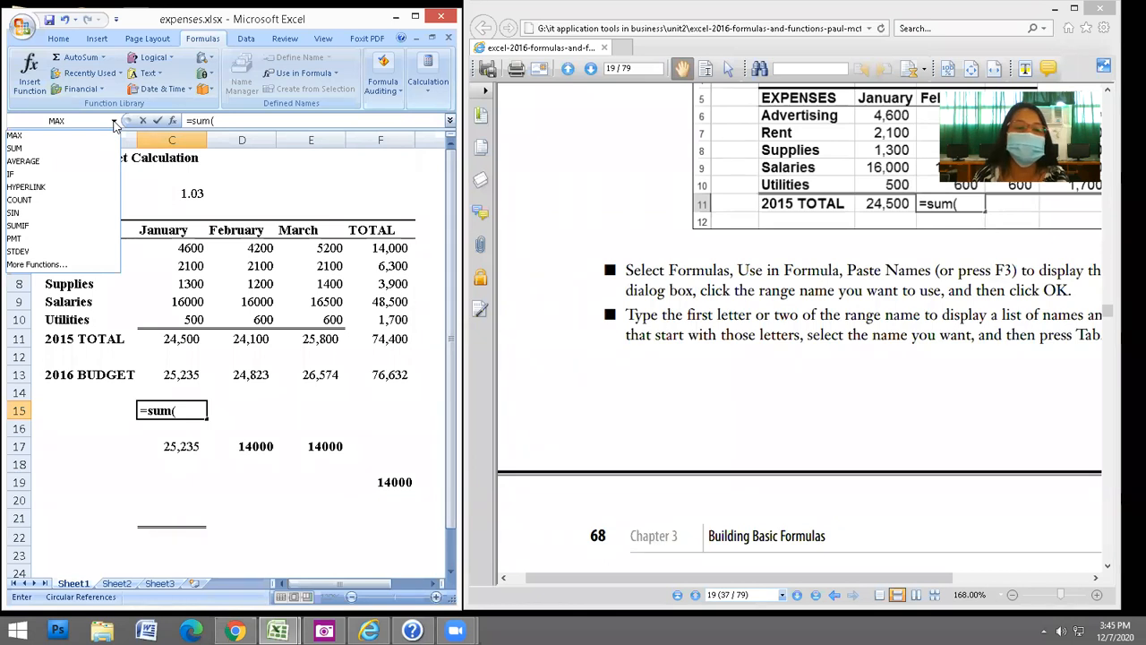
key(Down)
key(Down)
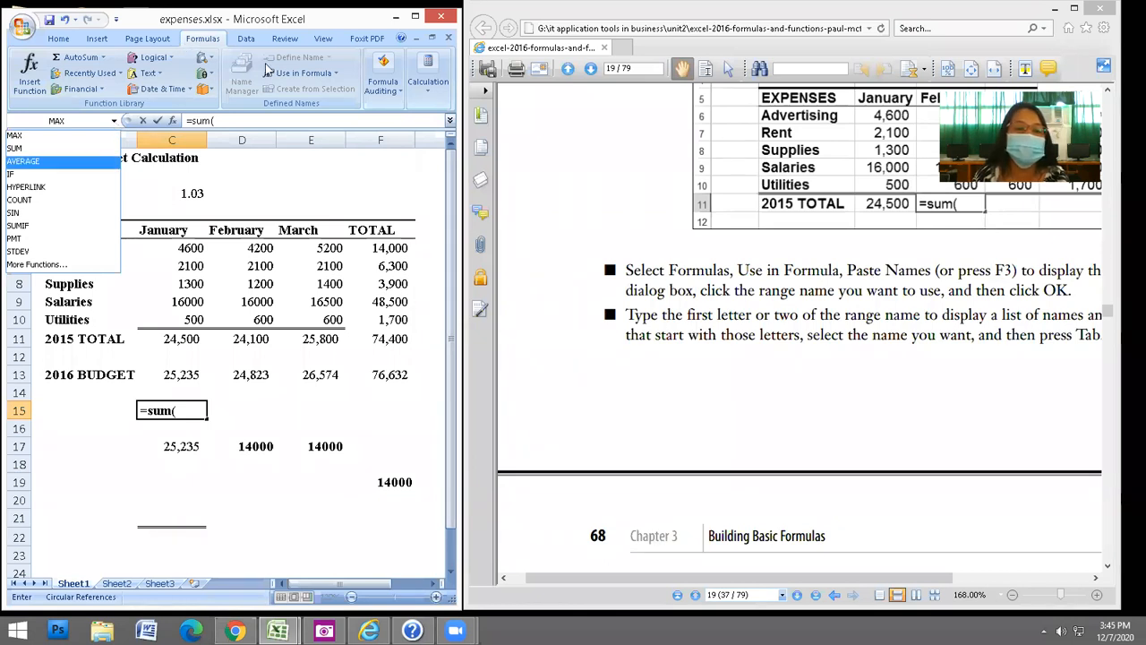
click(303, 76)
click(304, 75)
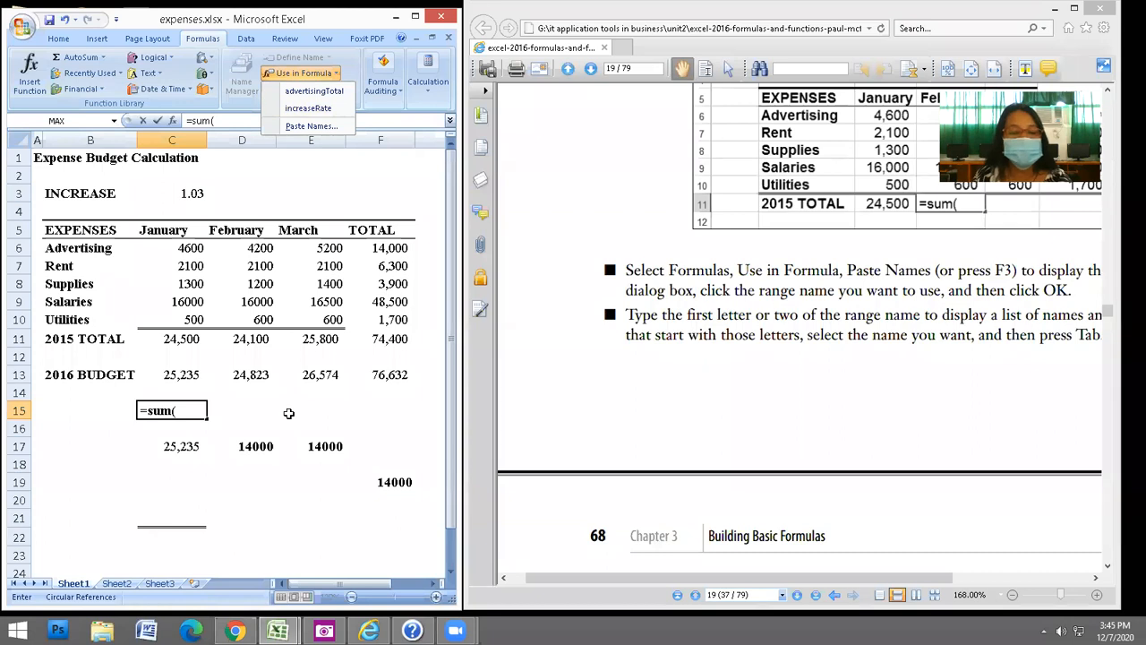
key(Escape)
key(Escape)
click(256, 410)
text(=)
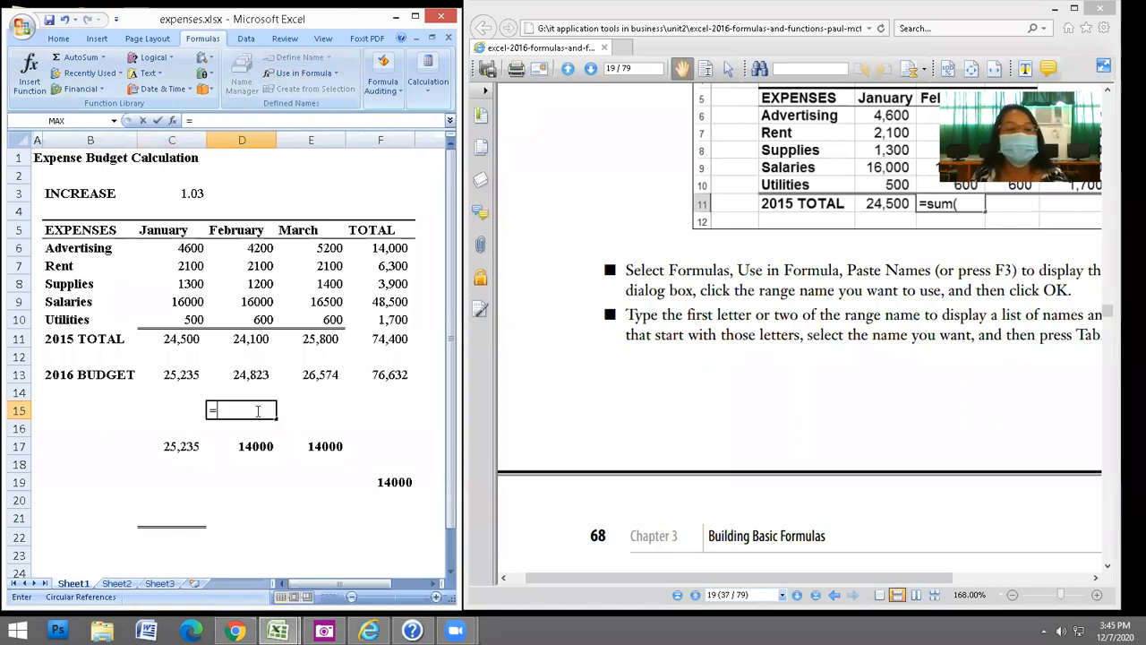
click(305, 74)
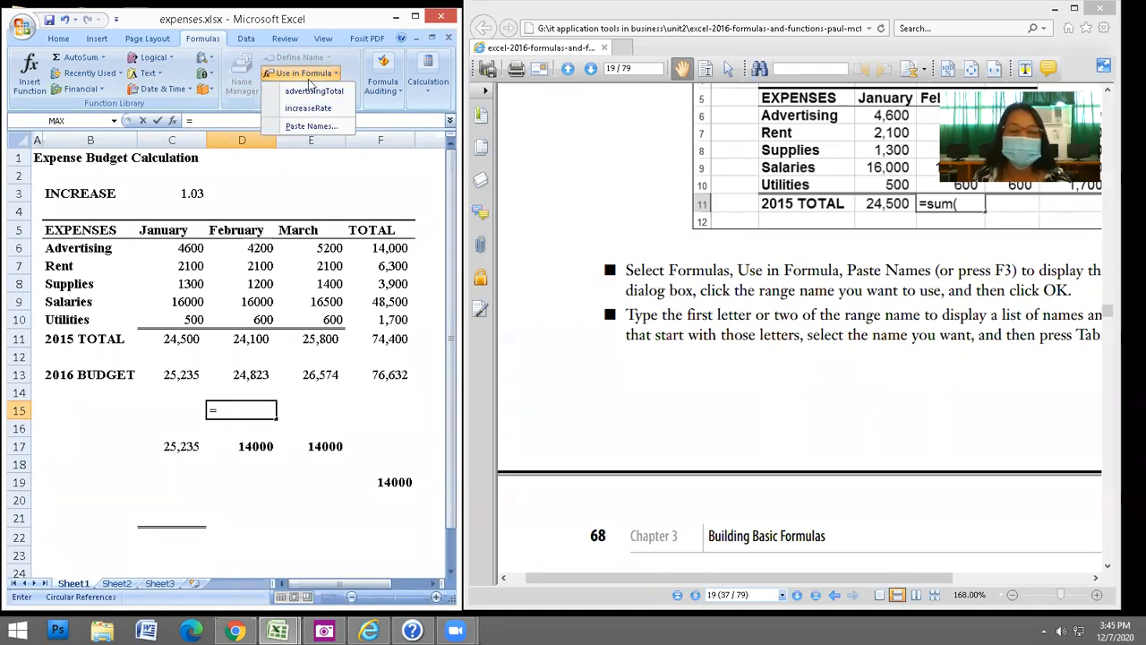
key(Escape)
key(Escape)
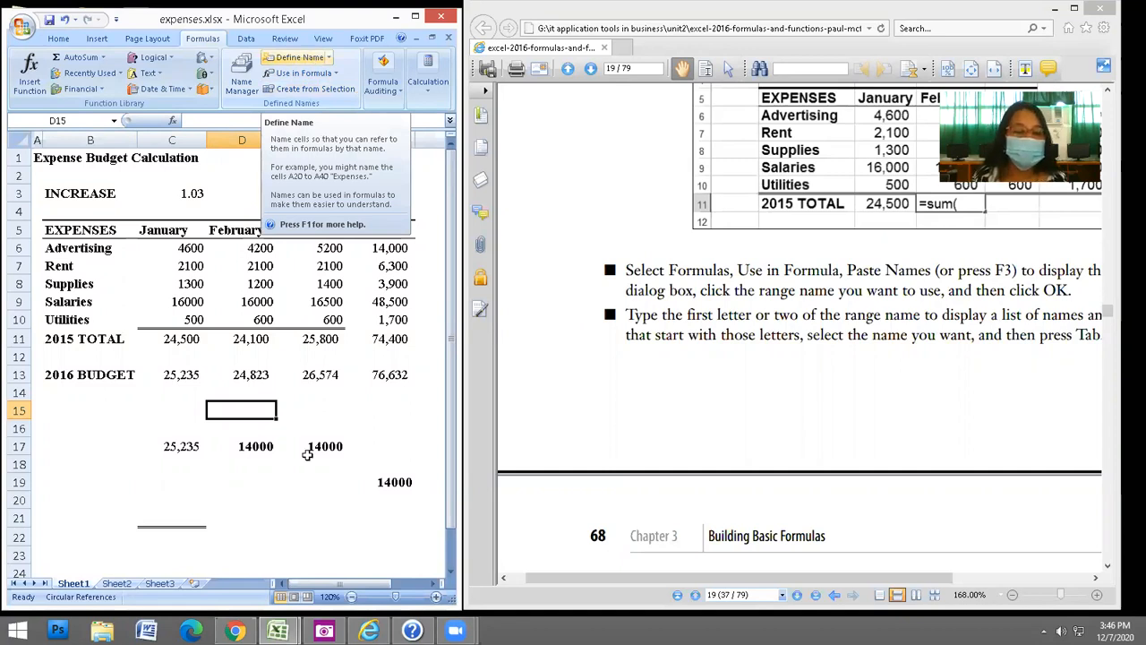
Name cell D13 (February 2016 budget, 24,823) feb2016Budget using the Name Box.
click(178, 405)
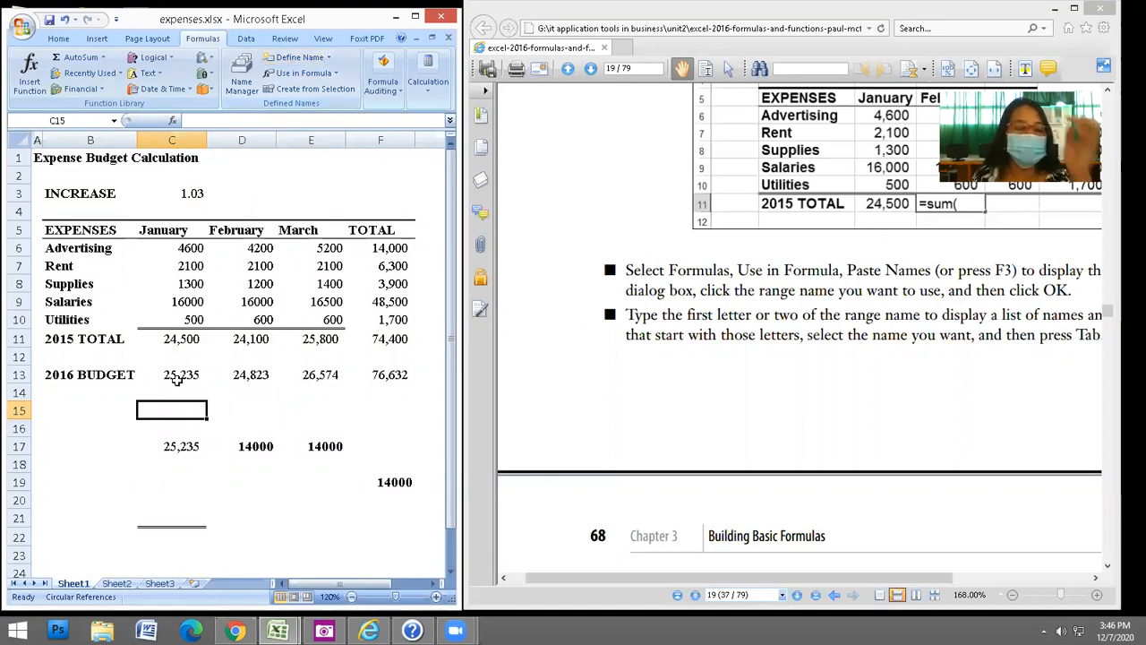
click(258, 377)
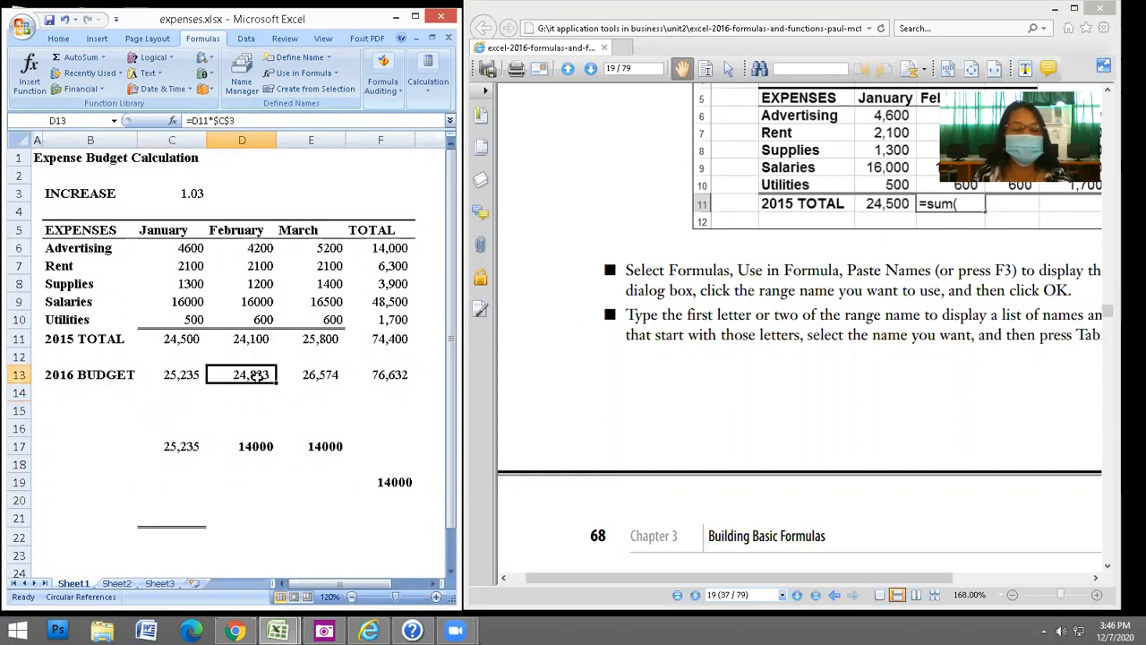
click(94, 118)
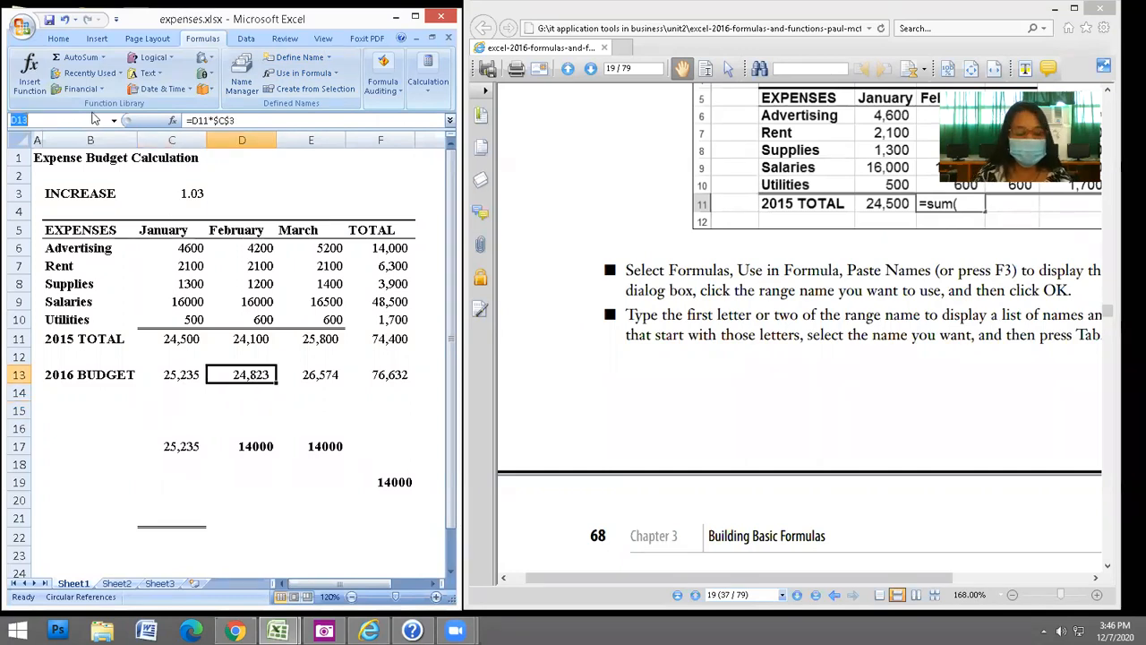
text(feb2016)
key(Caps_Lock)
text(B)
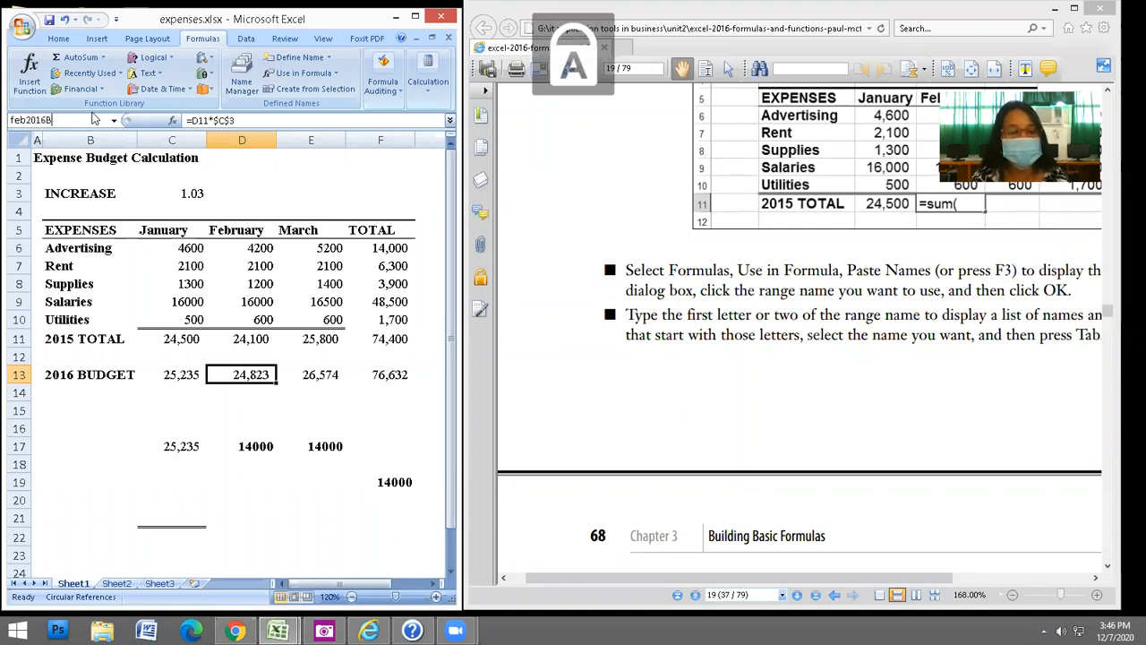
key(Caps_Lock)
text(udget)
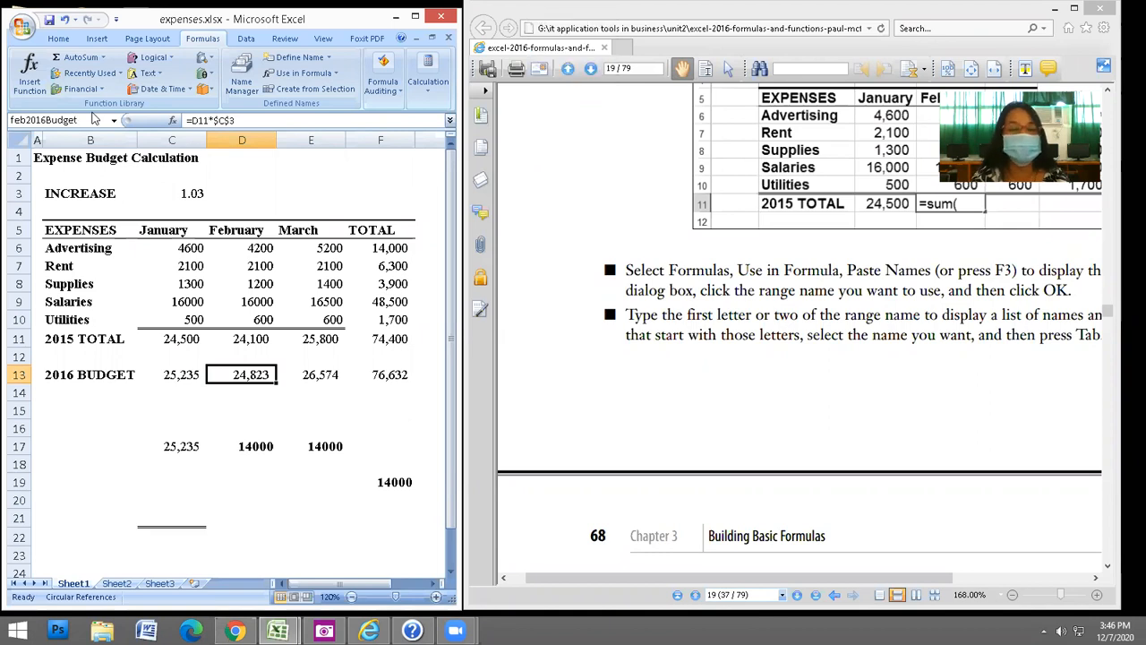
key(Return)
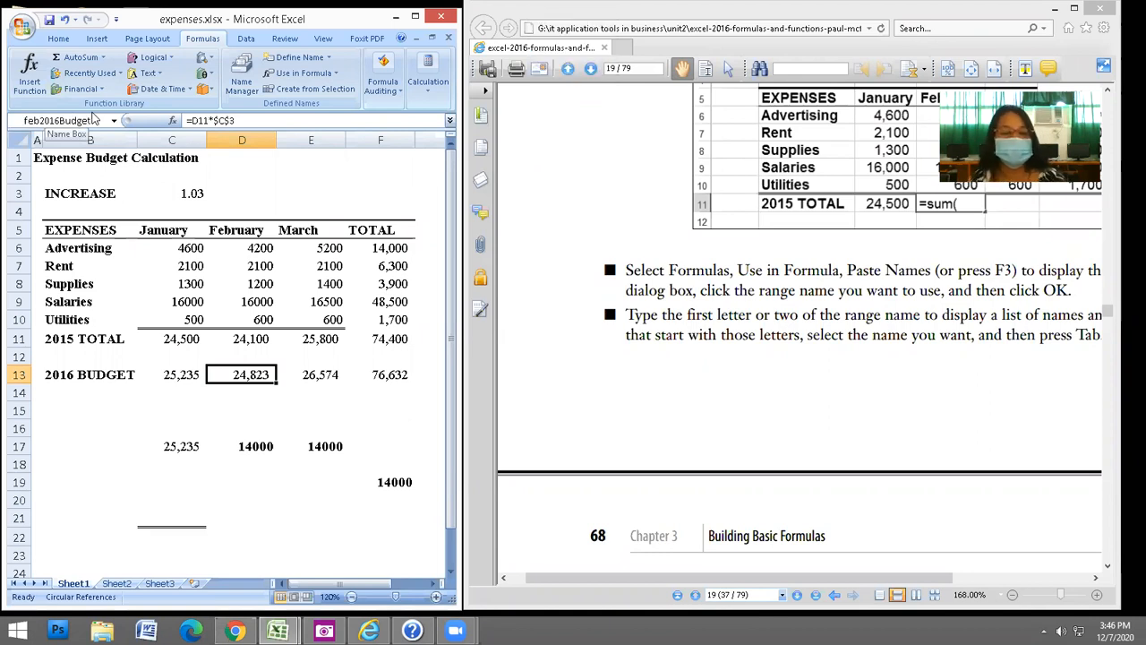
click(181, 406)
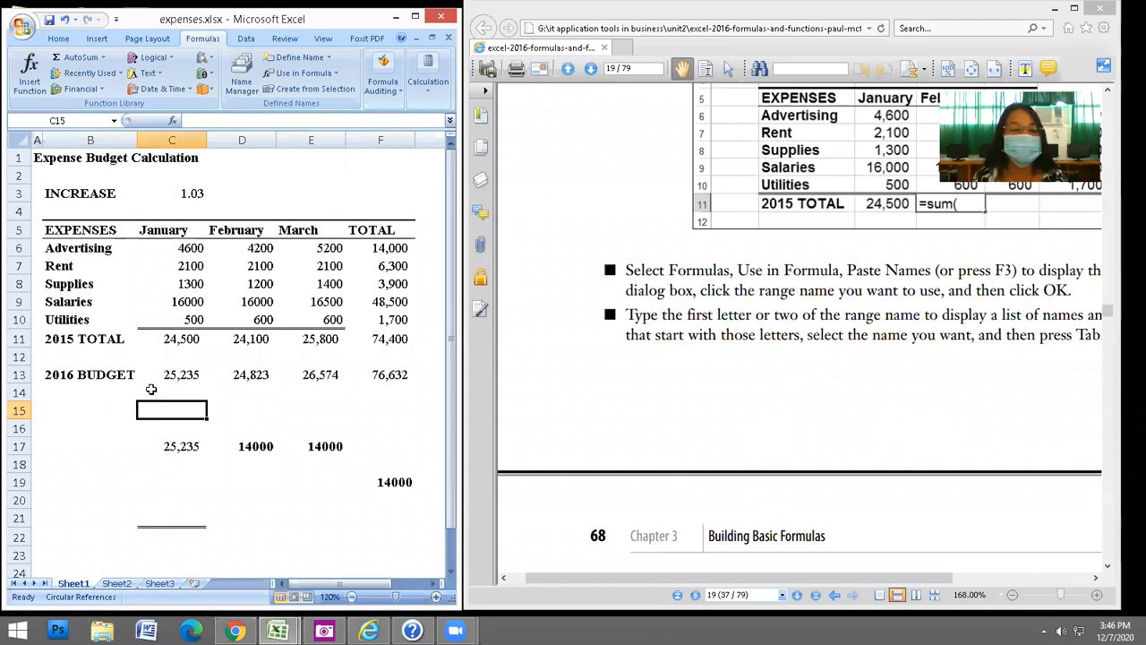
click(399, 377)
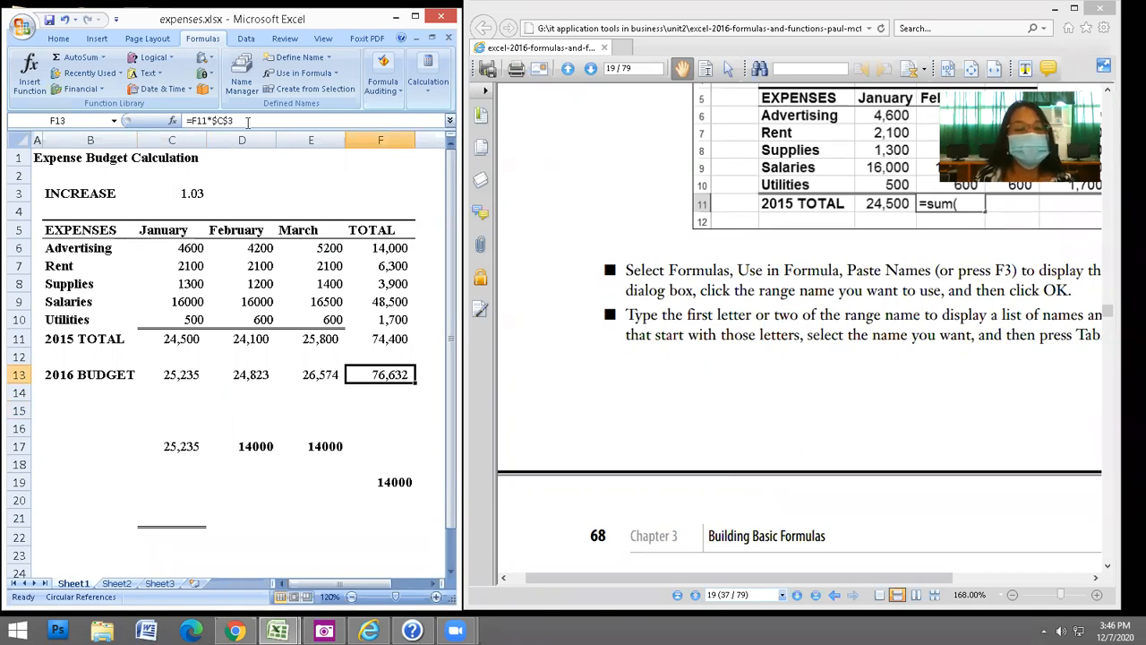
click(246, 121)
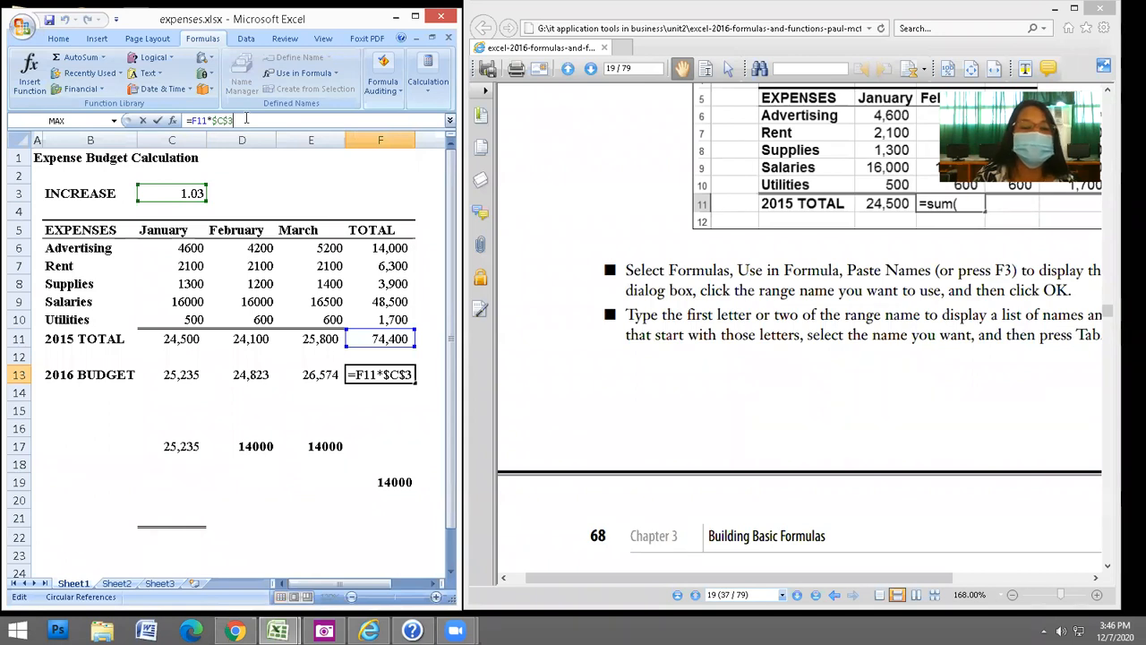
text(+)
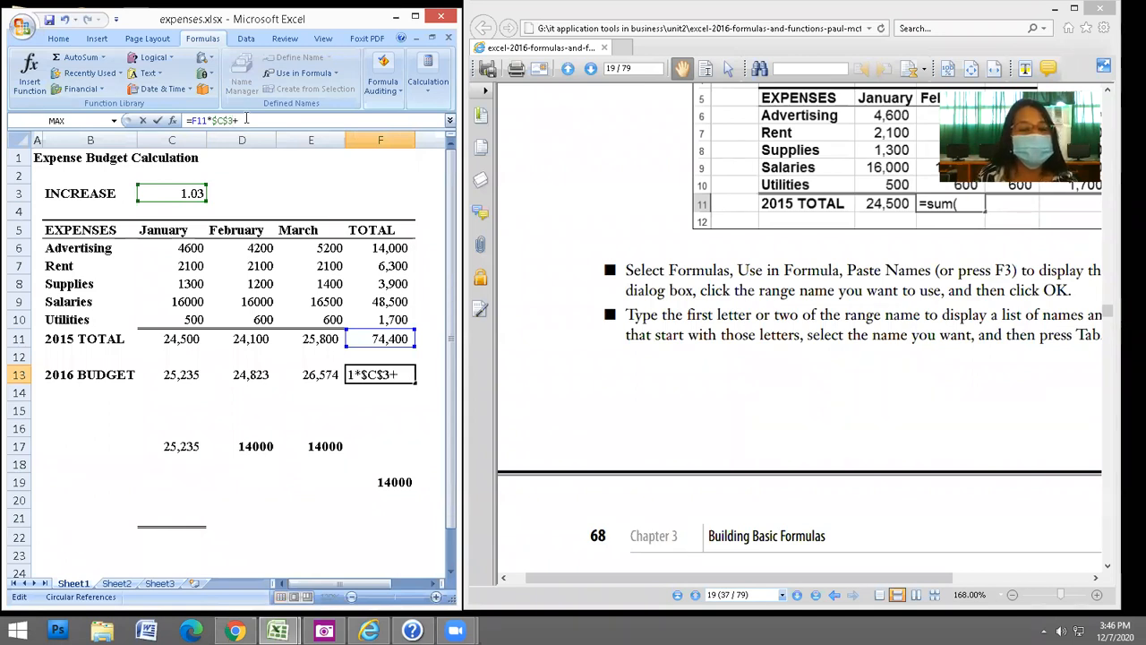
click(308, 73)
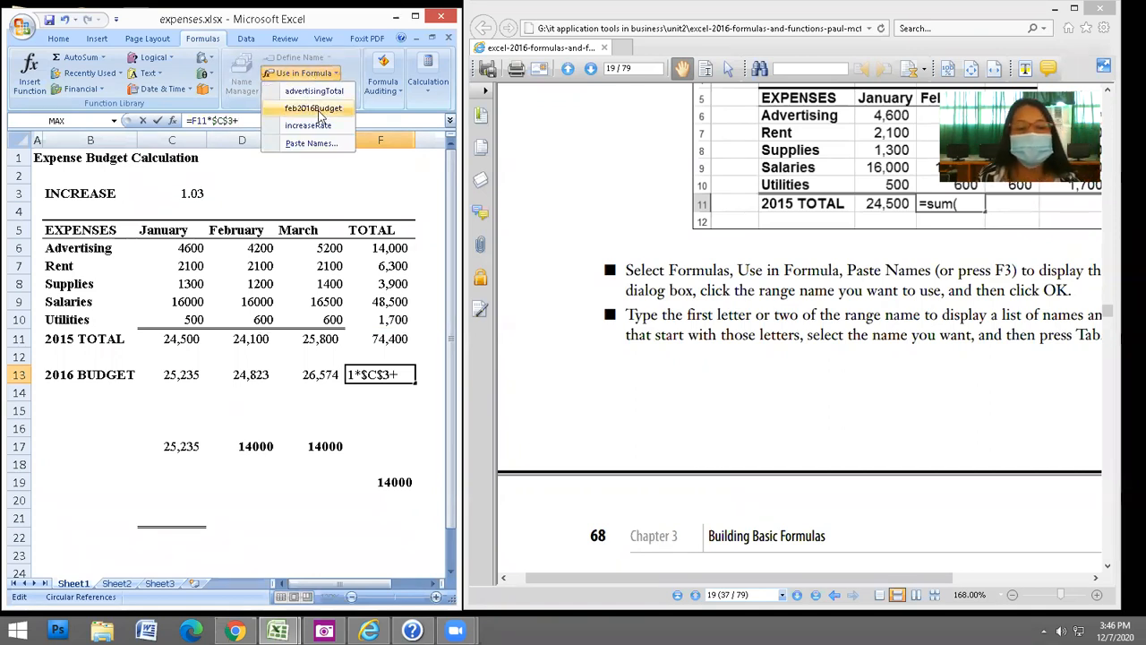
click(316, 109)
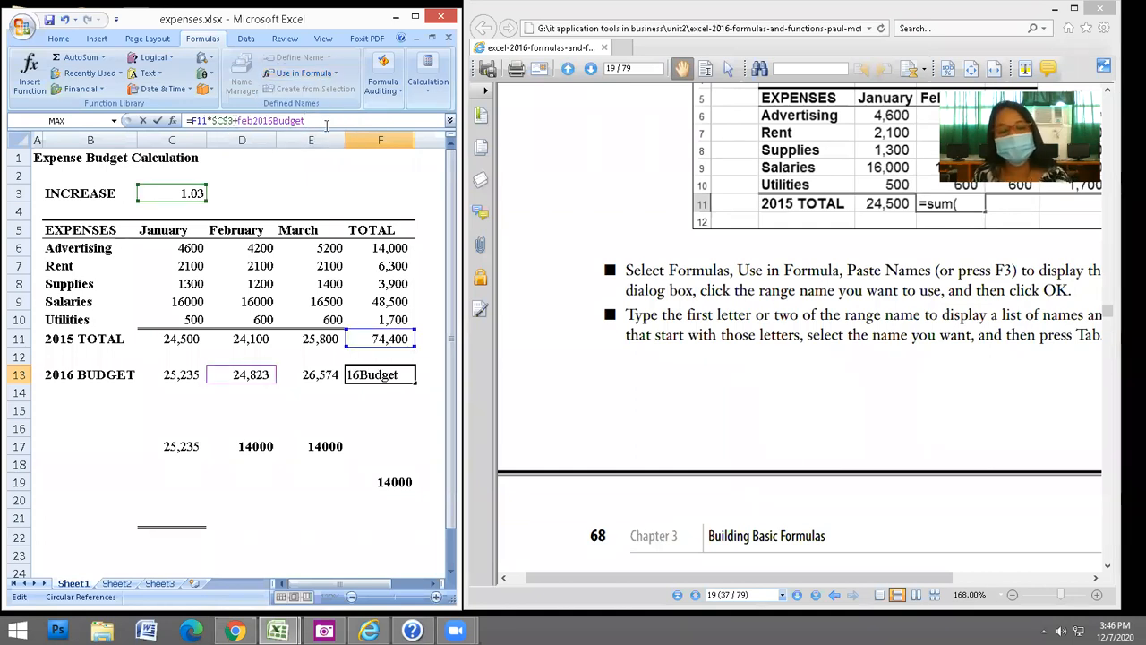
key(Return)
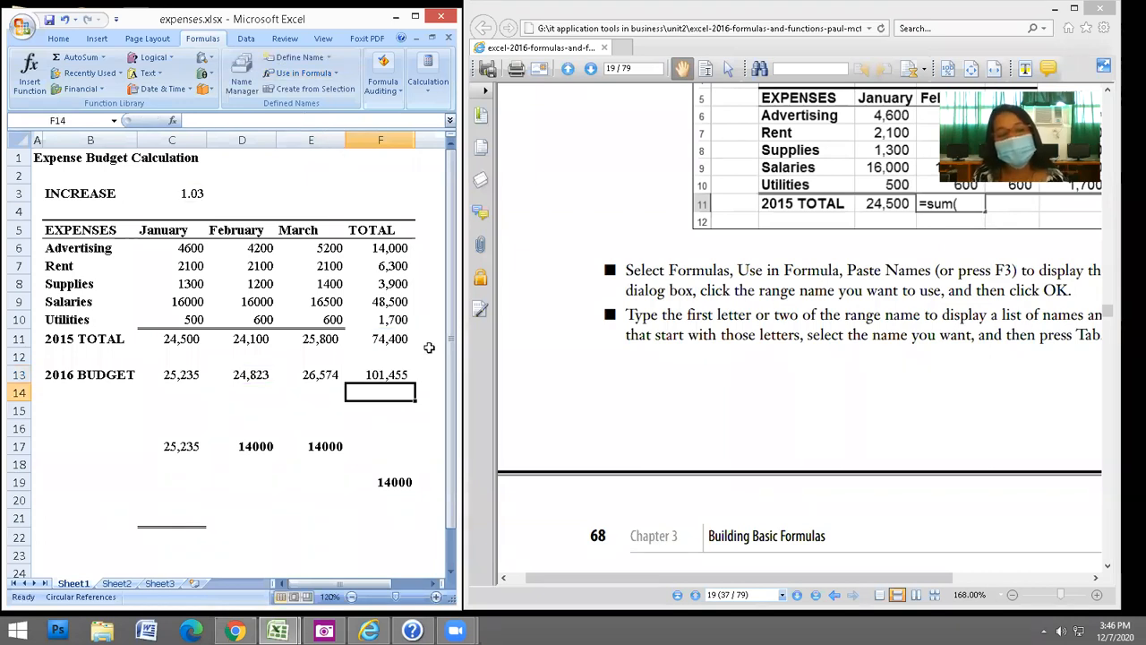
click(66, 20)
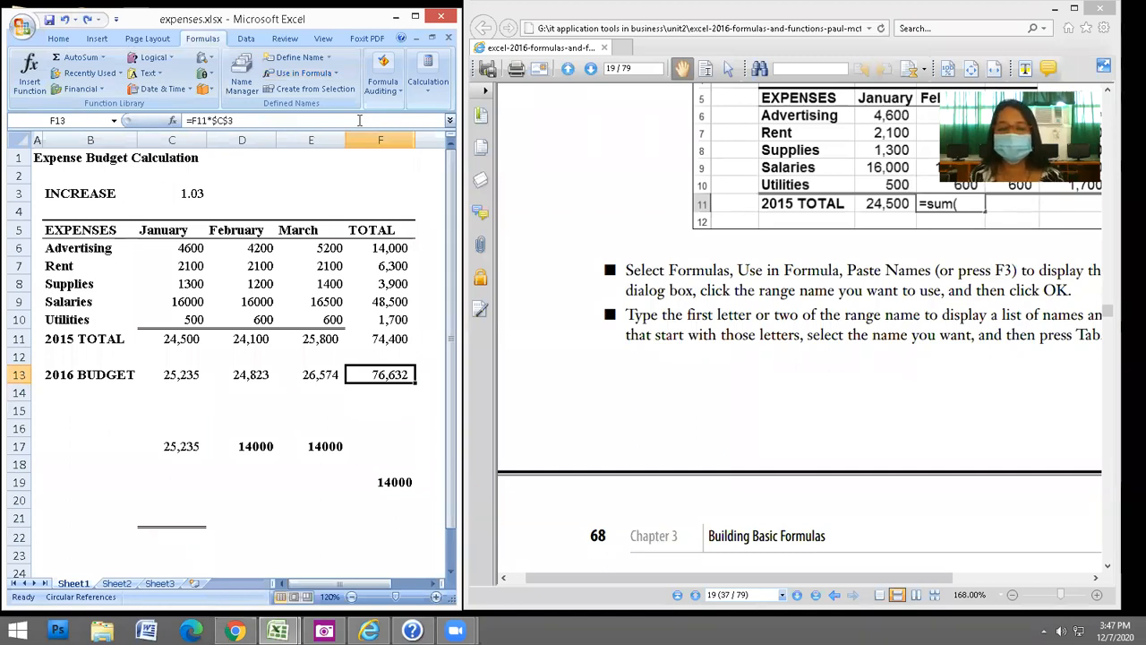
Scroll down the PDF guide and highlight steps 3 to 5 of the instructions.
click(765, 418)
scroll(765, 417, down, 4)
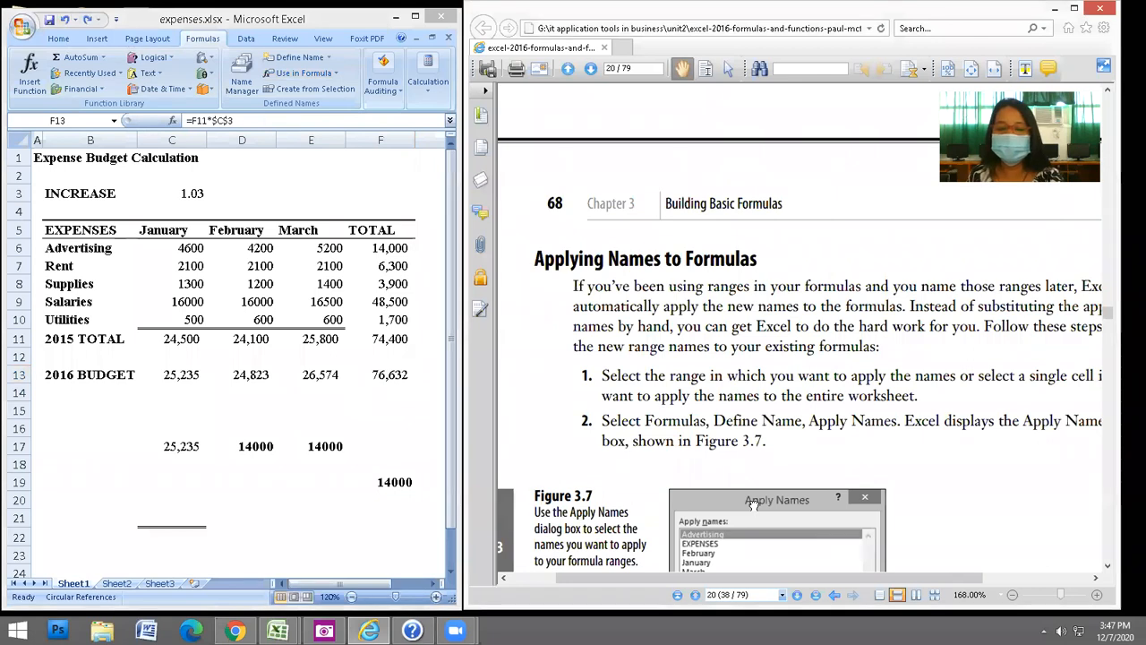
scroll(754, 504, down, 2)
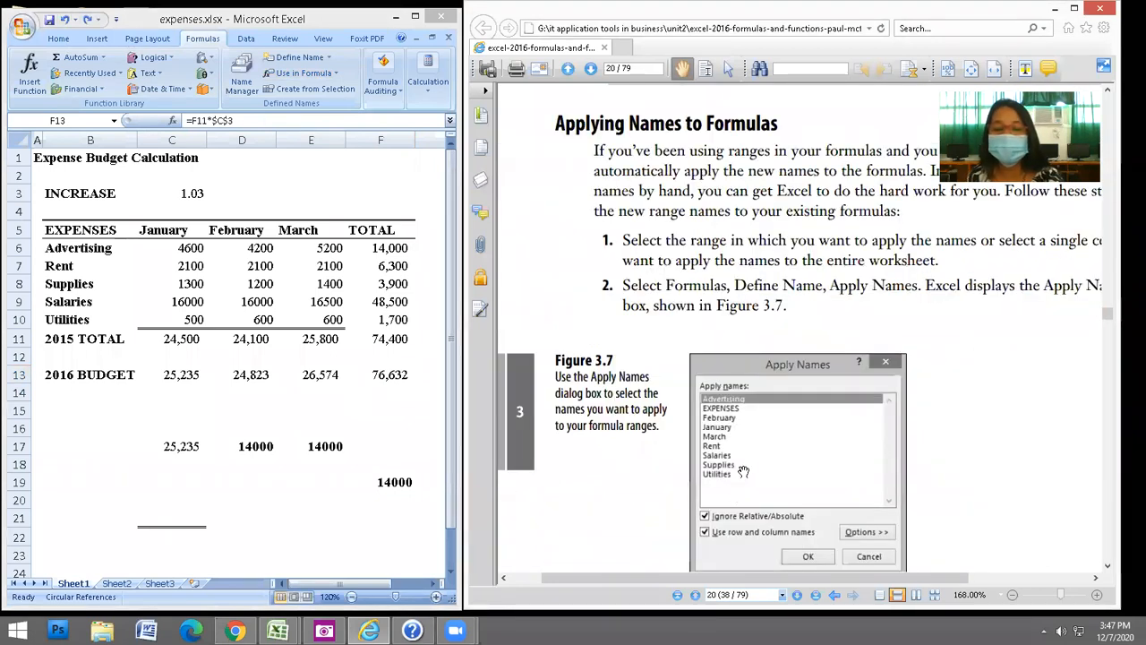
scroll(839, 464, down, 3)
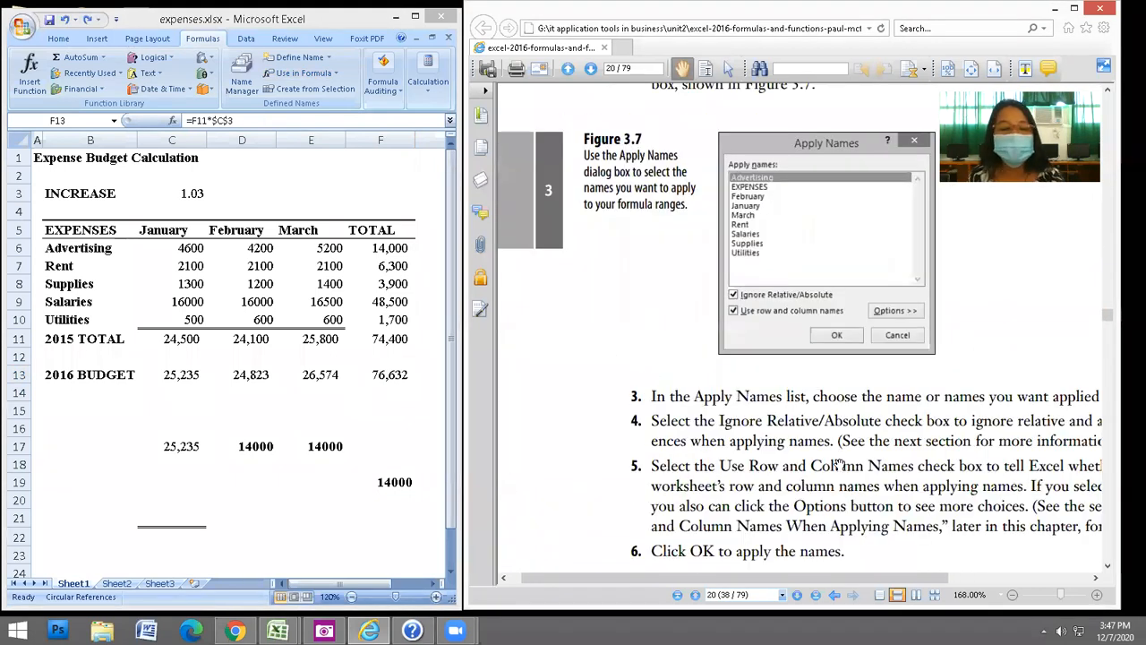
drag(840, 463, 828, 396)
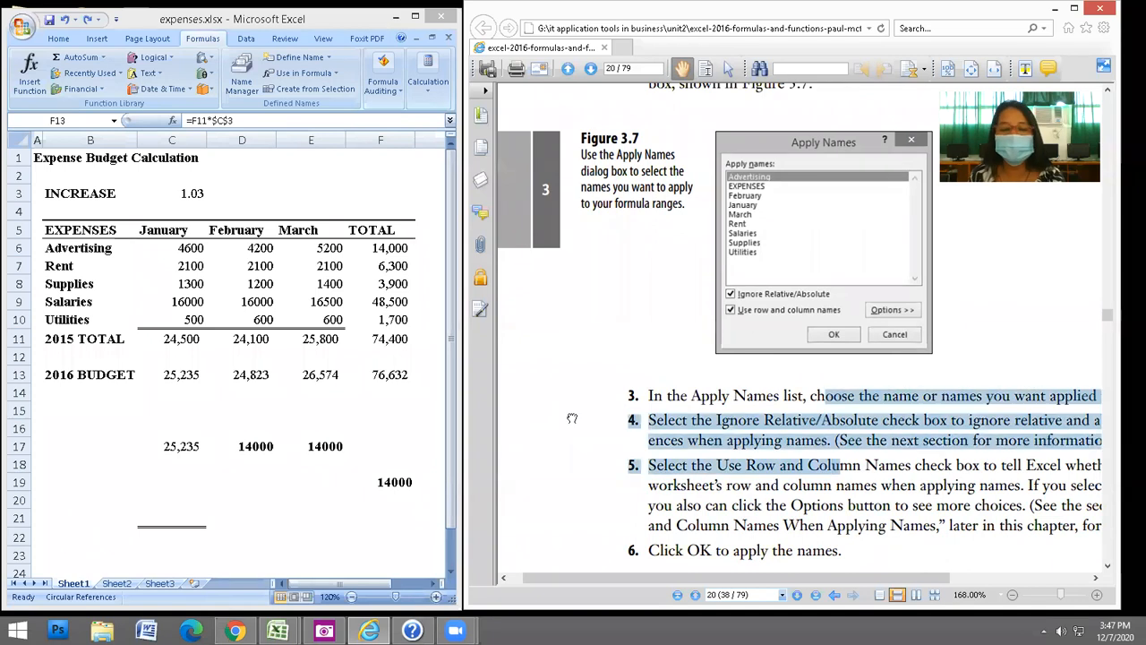
click(570, 347)
scroll(573, 376, down, 3)
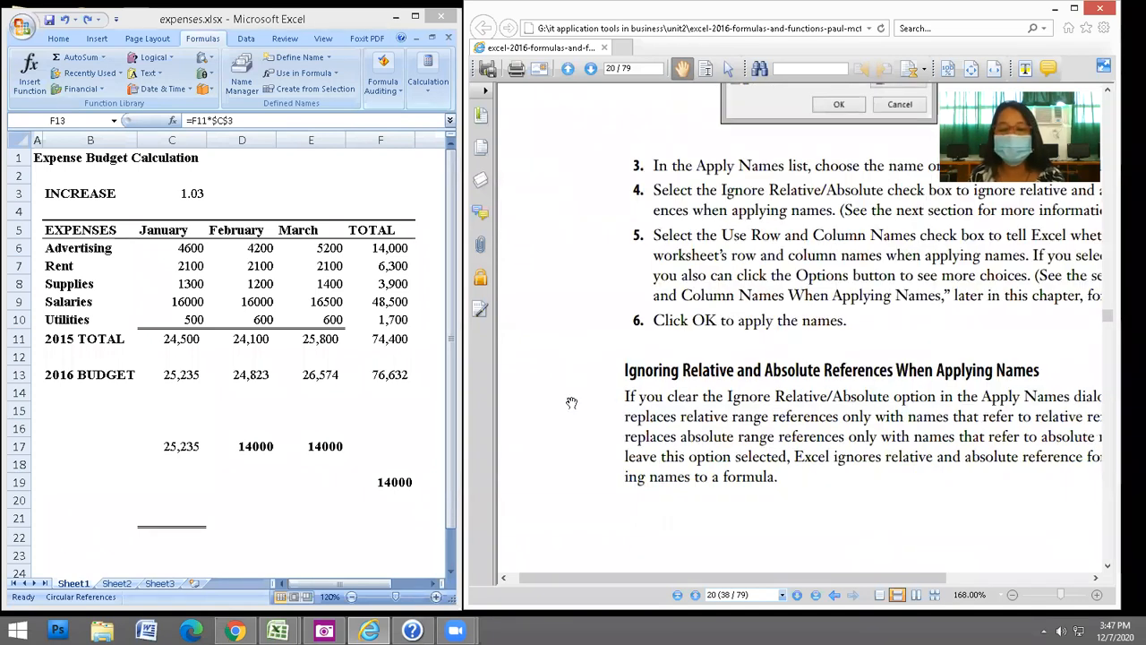
drag(581, 451, 580, 274)
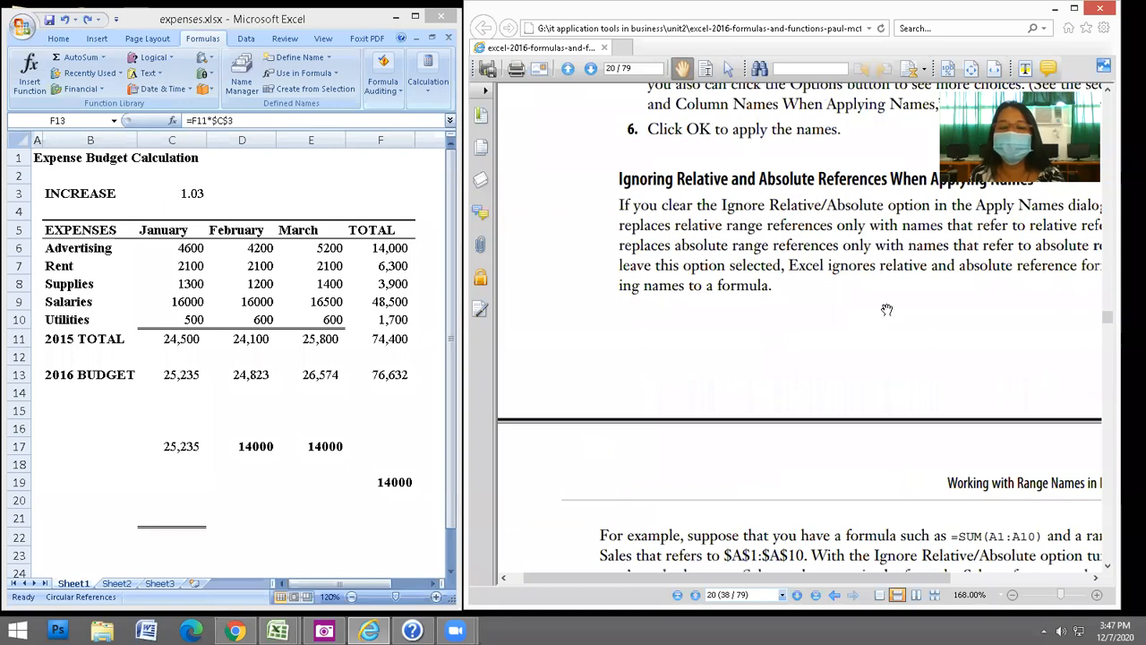
Highlight the Sales example paragraph, then return to Excel and select C9.
scroll(716, 322, up, 3)
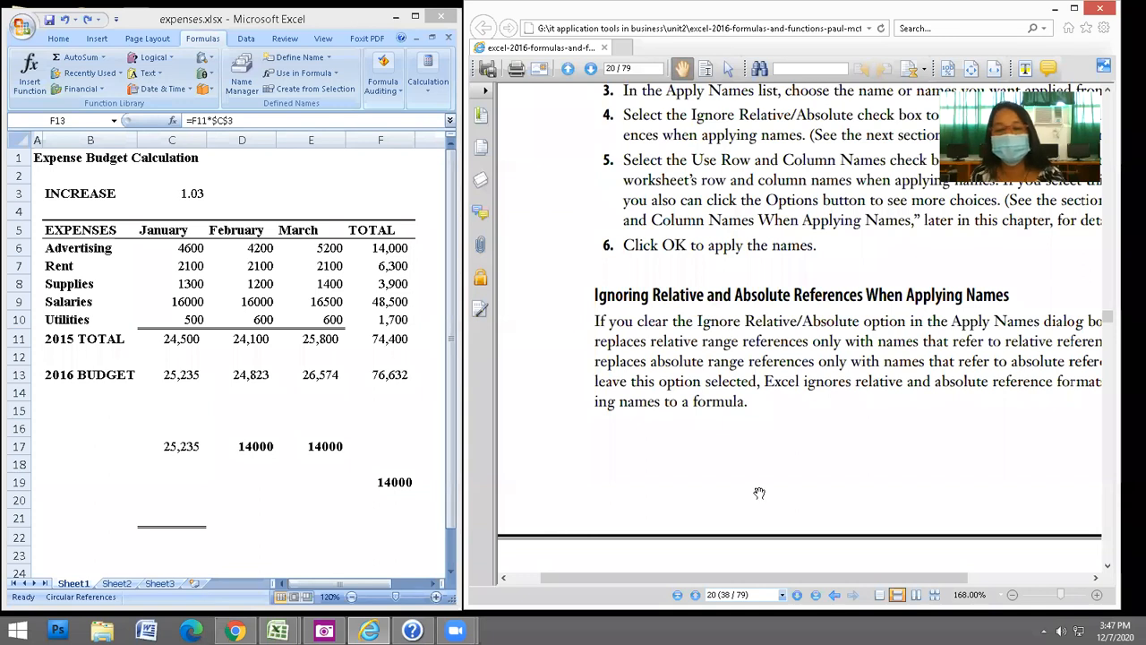
scroll(811, 429, down, 3)
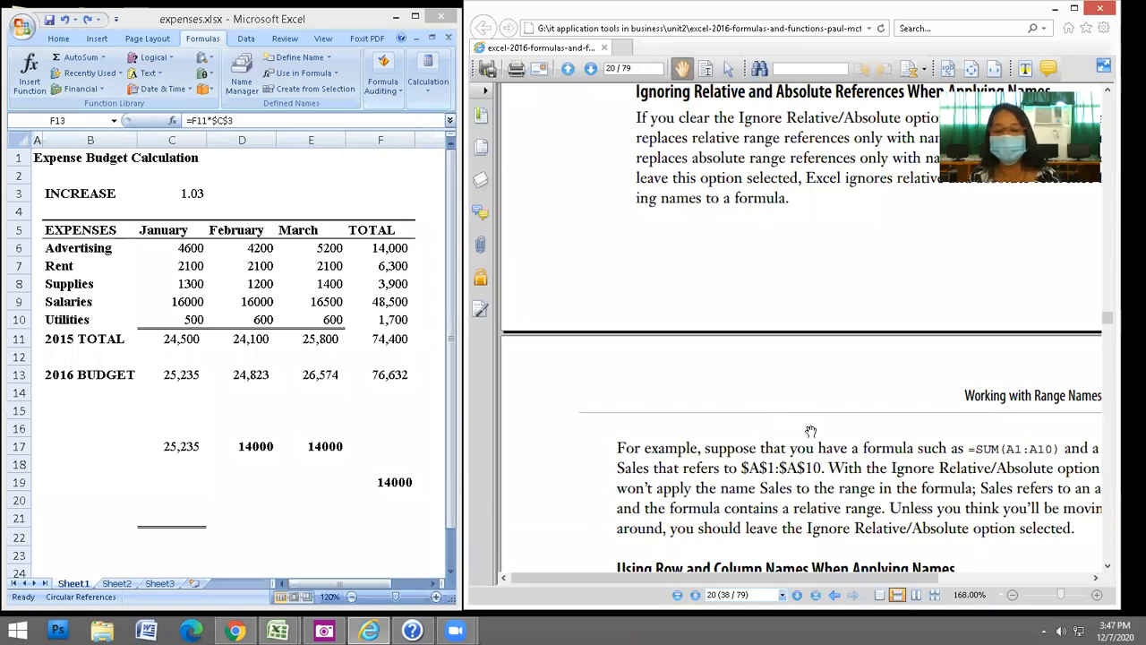
scroll(808, 415, down, 2)
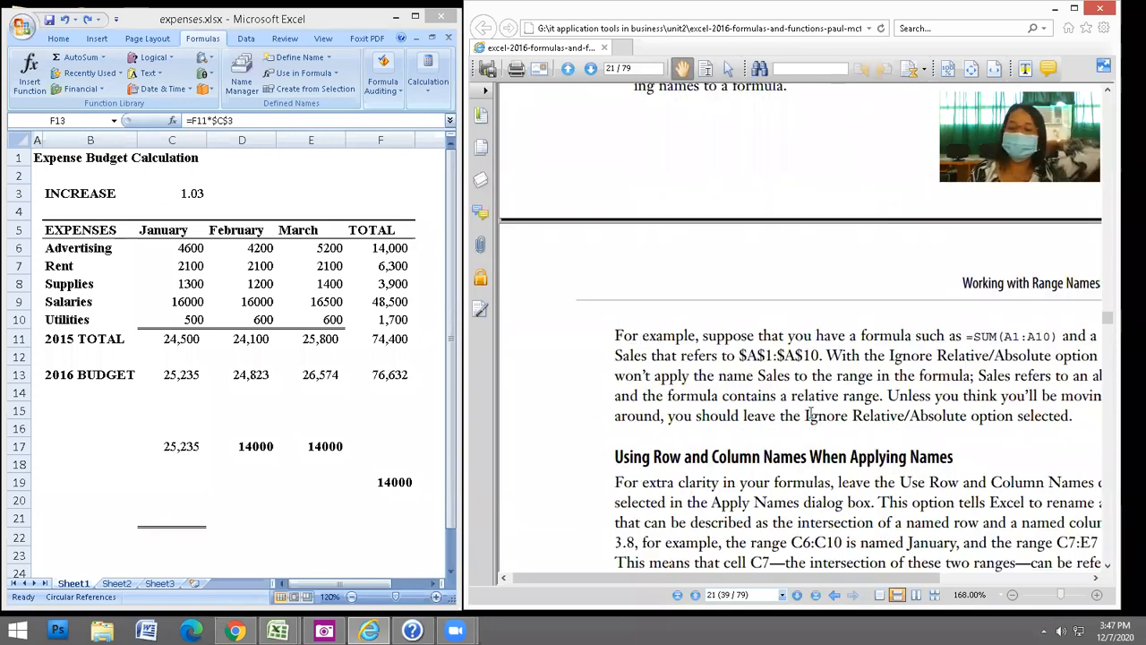
drag(595, 434, 580, 284)
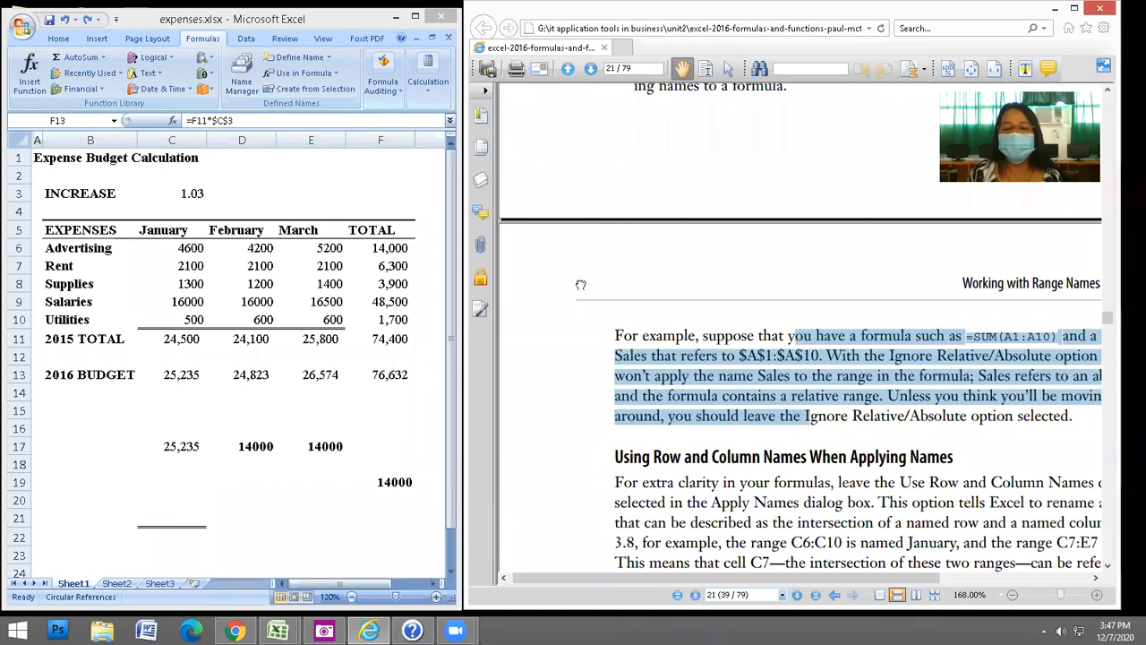
scroll(577, 278, down, 3)
scroll(578, 278, down, 1)
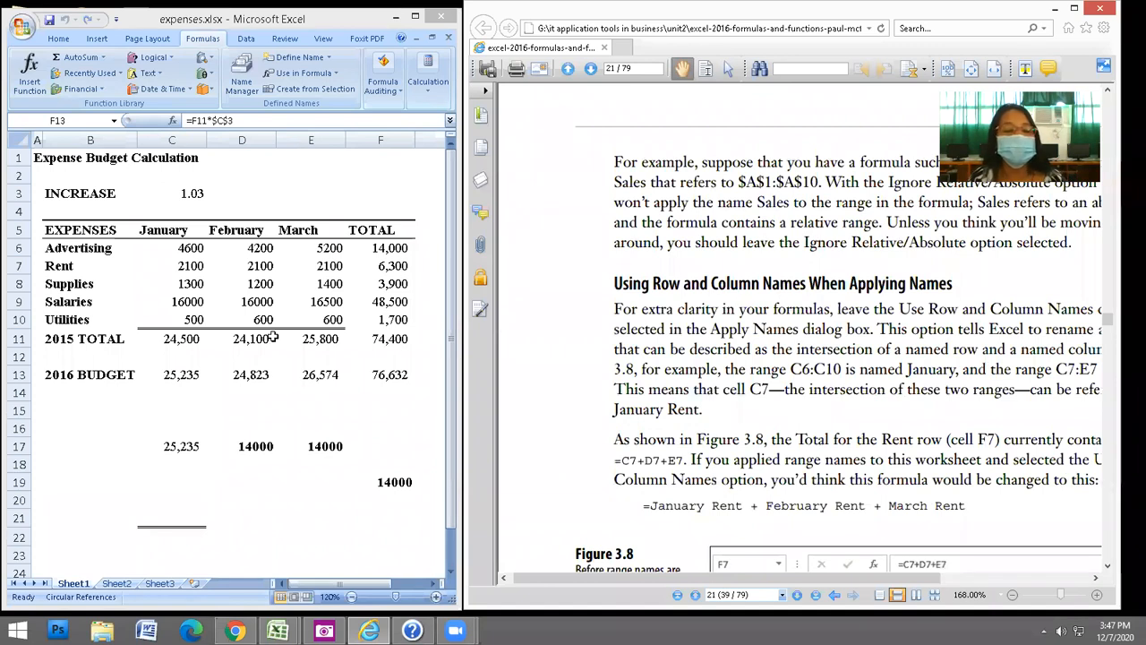
key(alt+Tab)
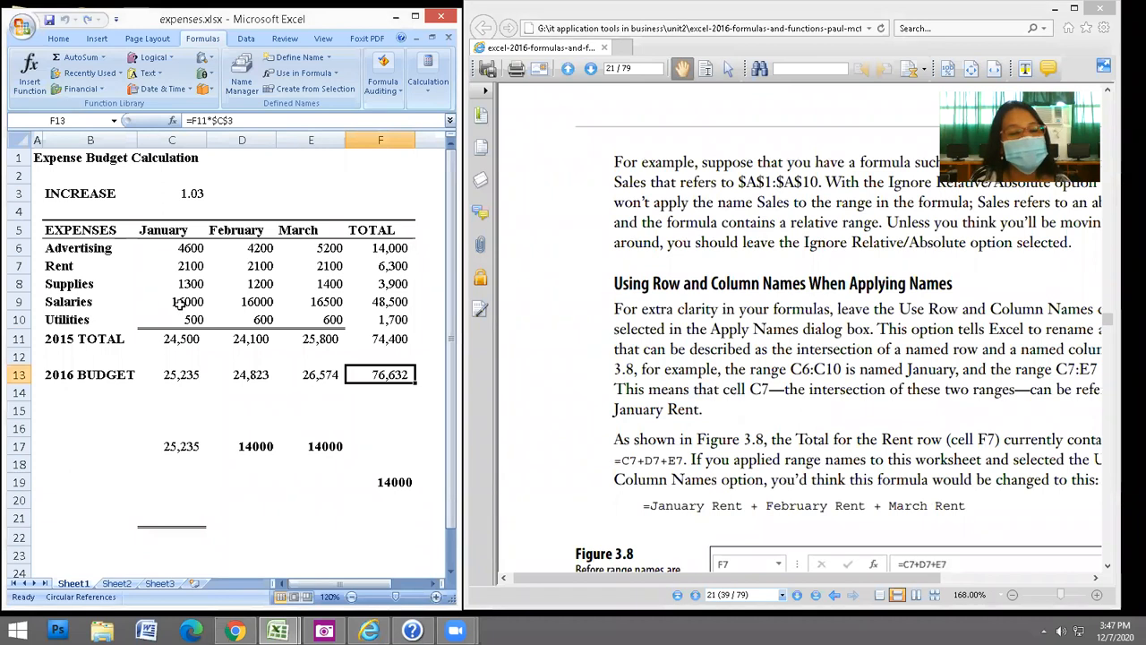
click(179, 304)
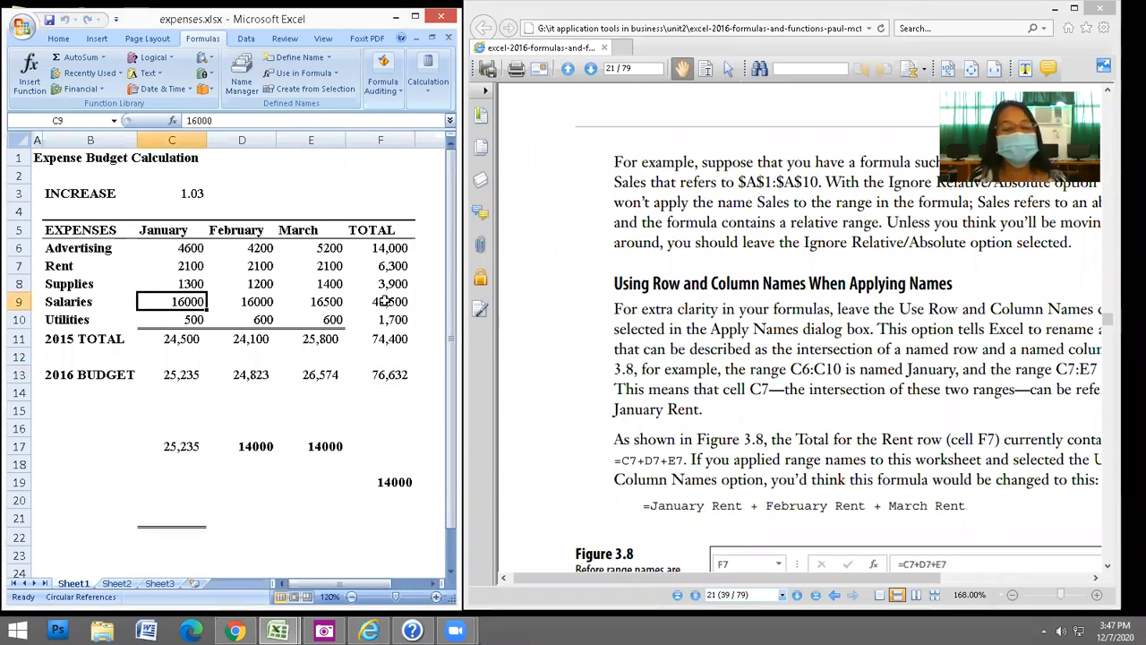
Name F9 totalSalaries and F8 totalSupplies.
key(Right)
key(Right)
key(Right)
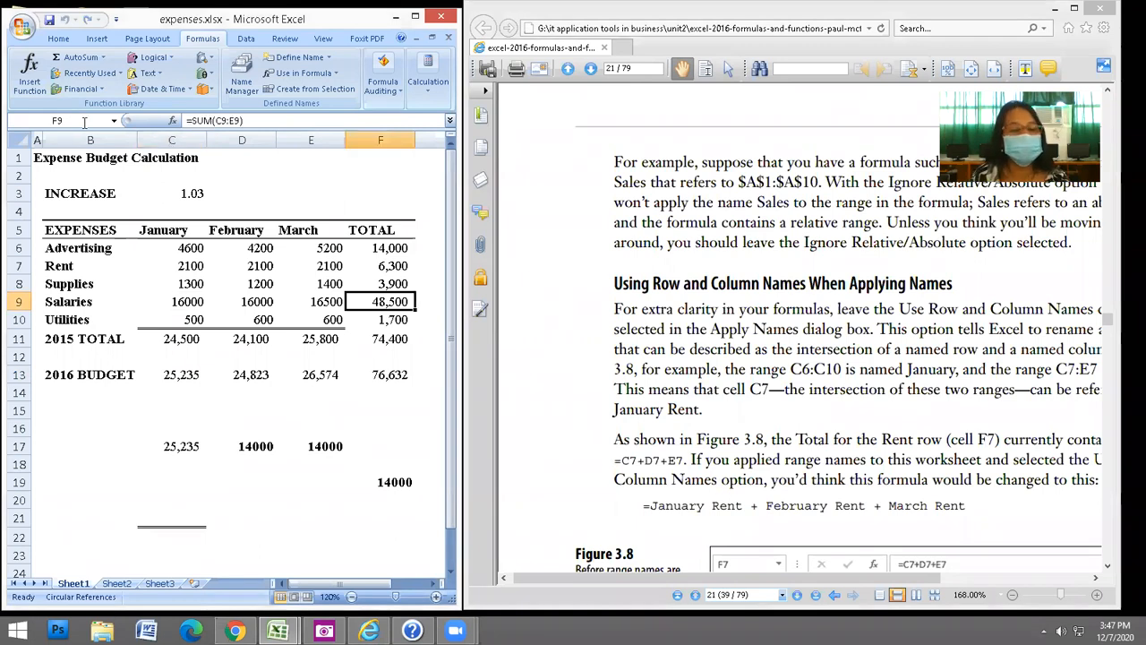
click(84, 121)
text(total)
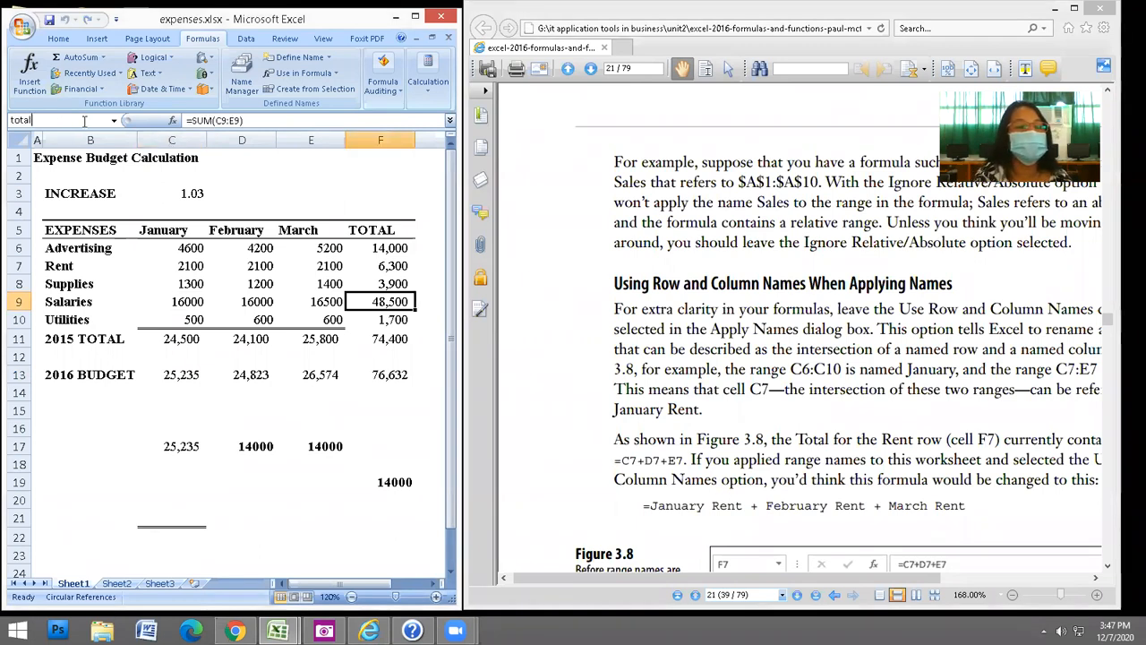
text(Sal)
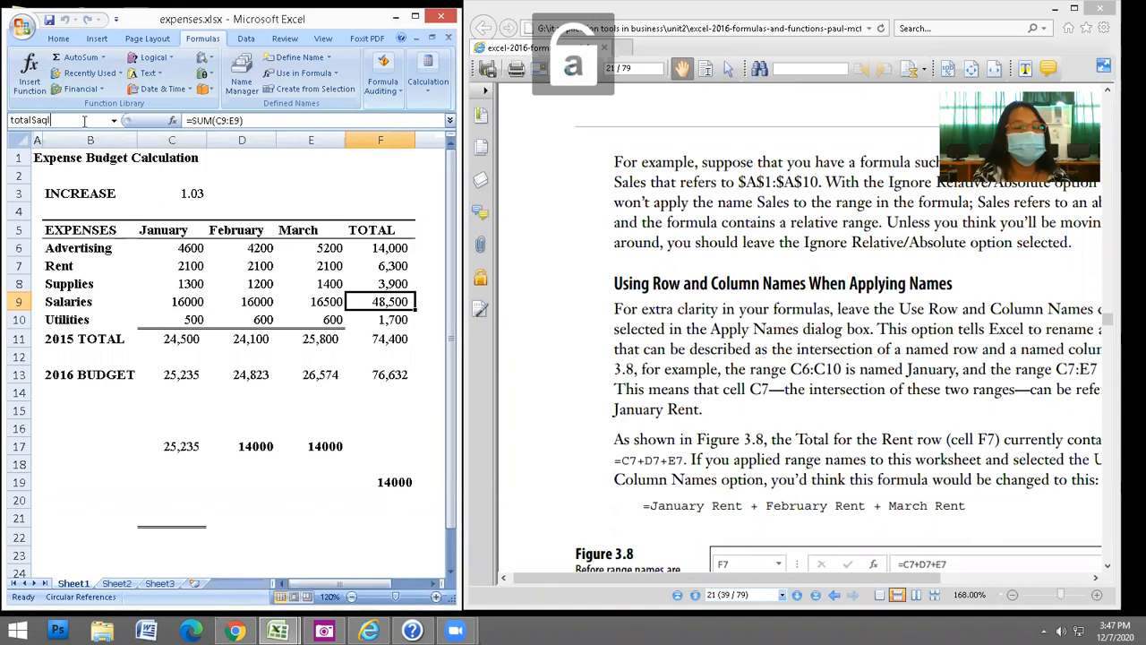
text(ar)
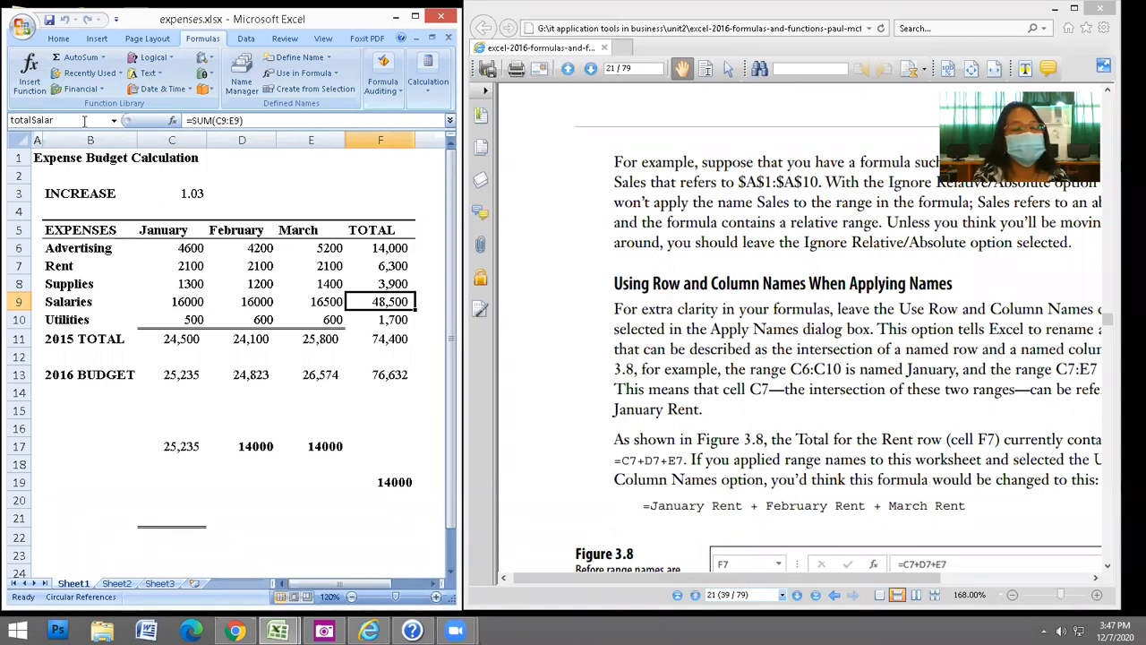
text(ies)
key(Return)
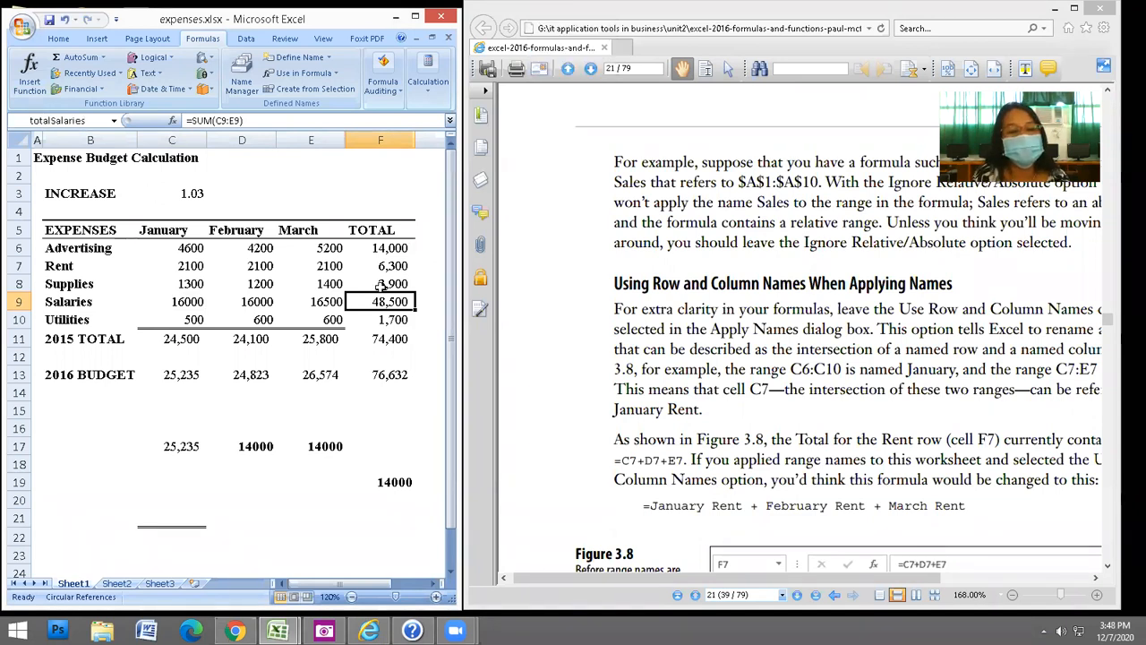
key(Up)
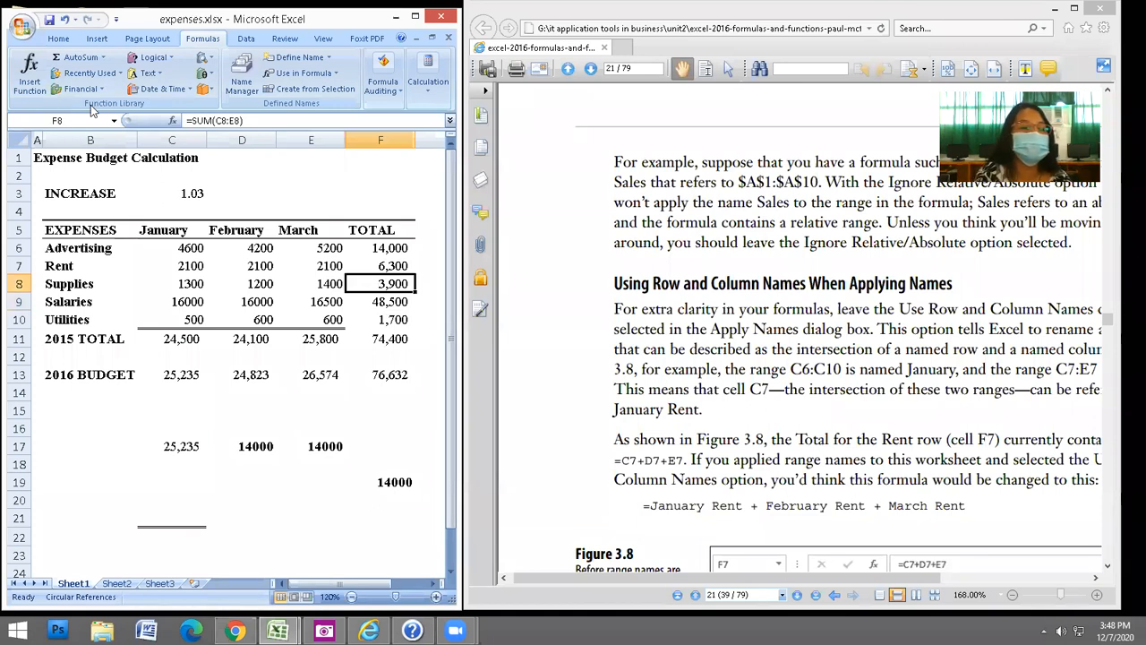
click(91, 109)
text(totalSupplies)
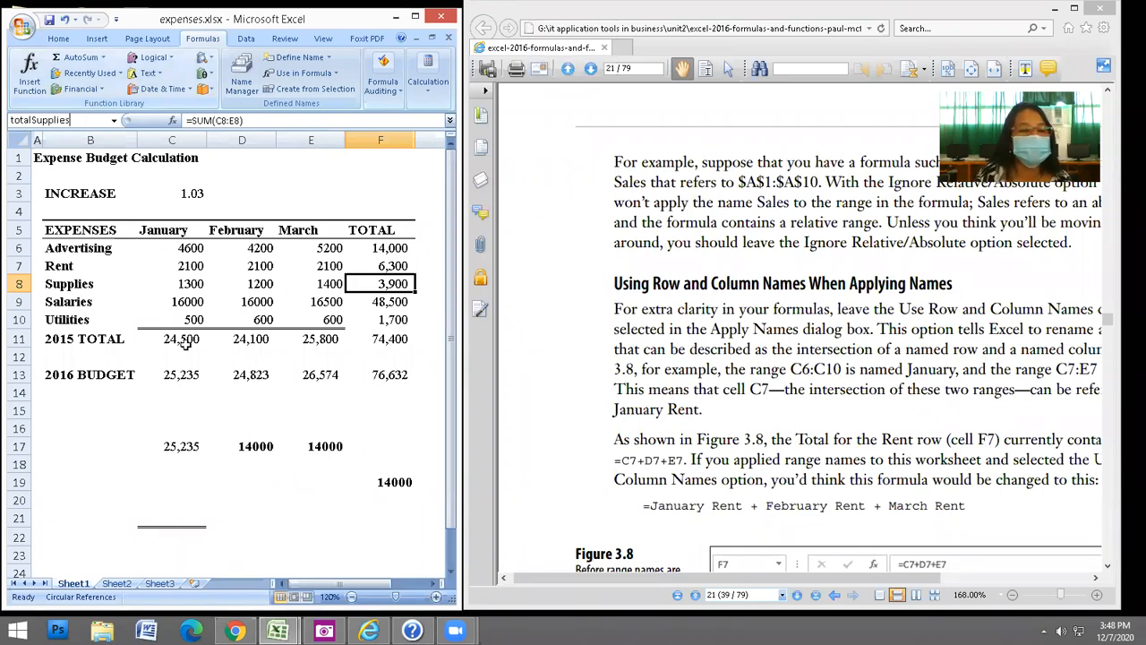
key(Return)
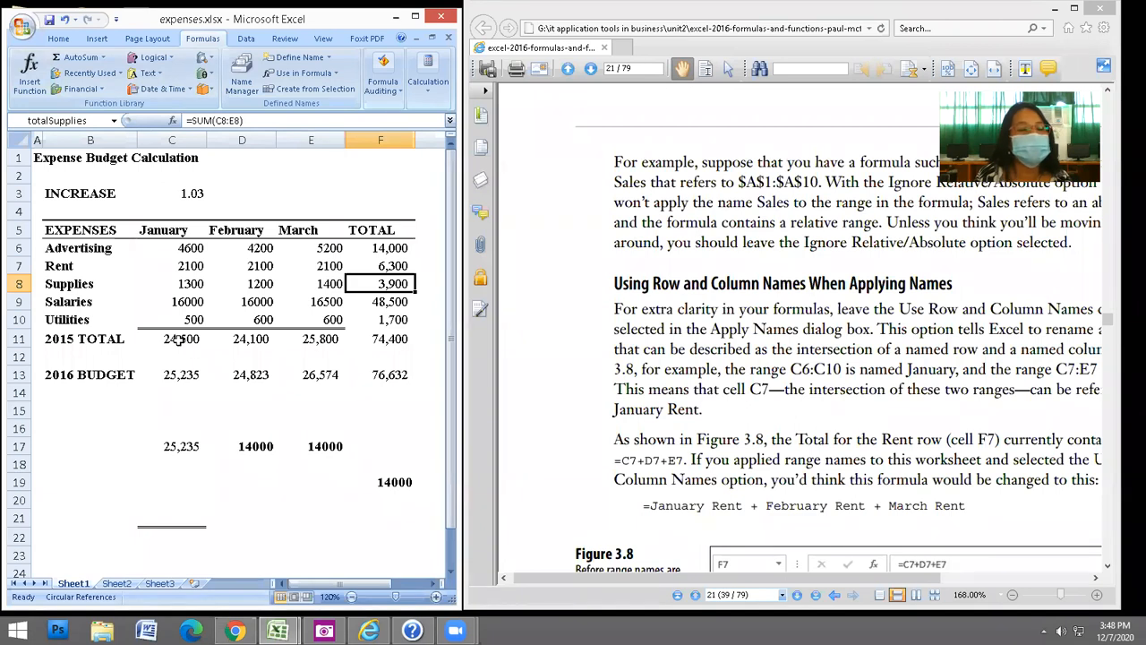
Name the monthly totals C11 totalJanu, D11 totalFeb and E11 totalMar.
click(180, 339)
click(81, 119)
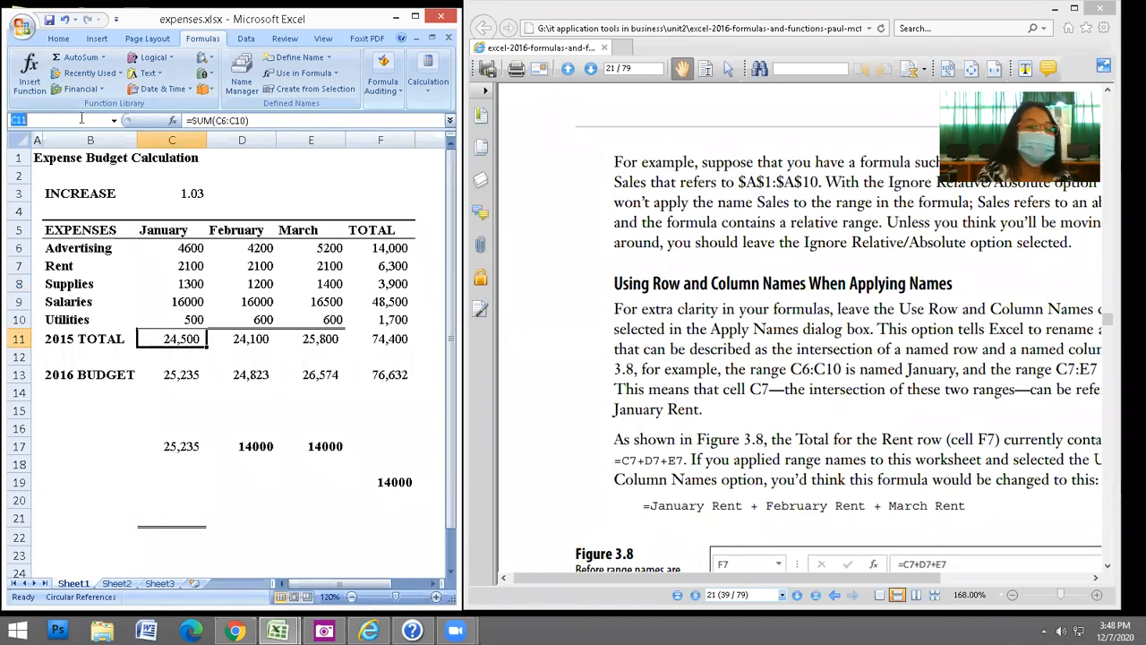
text(totalJanu)
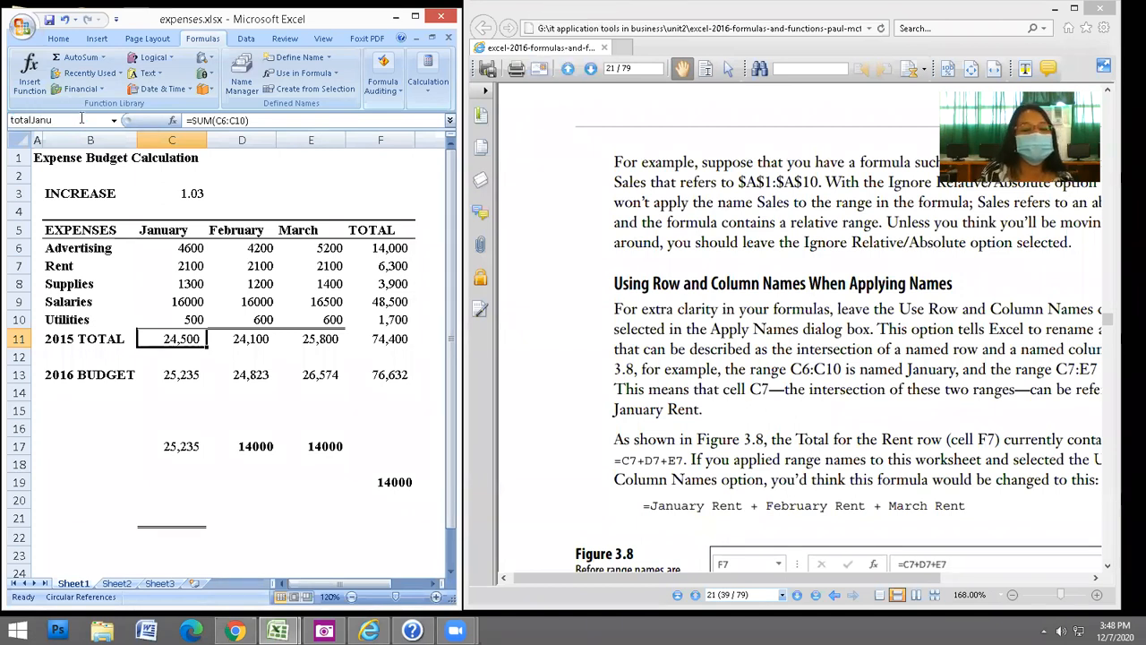
key(Return)
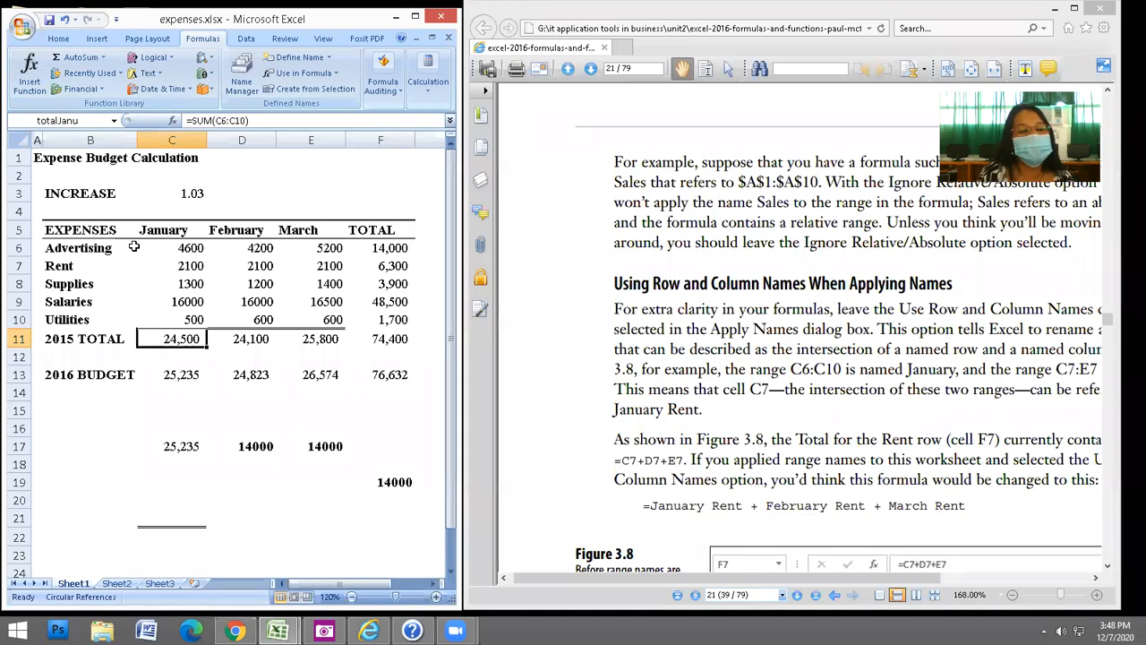
click(249, 338)
click(77, 119)
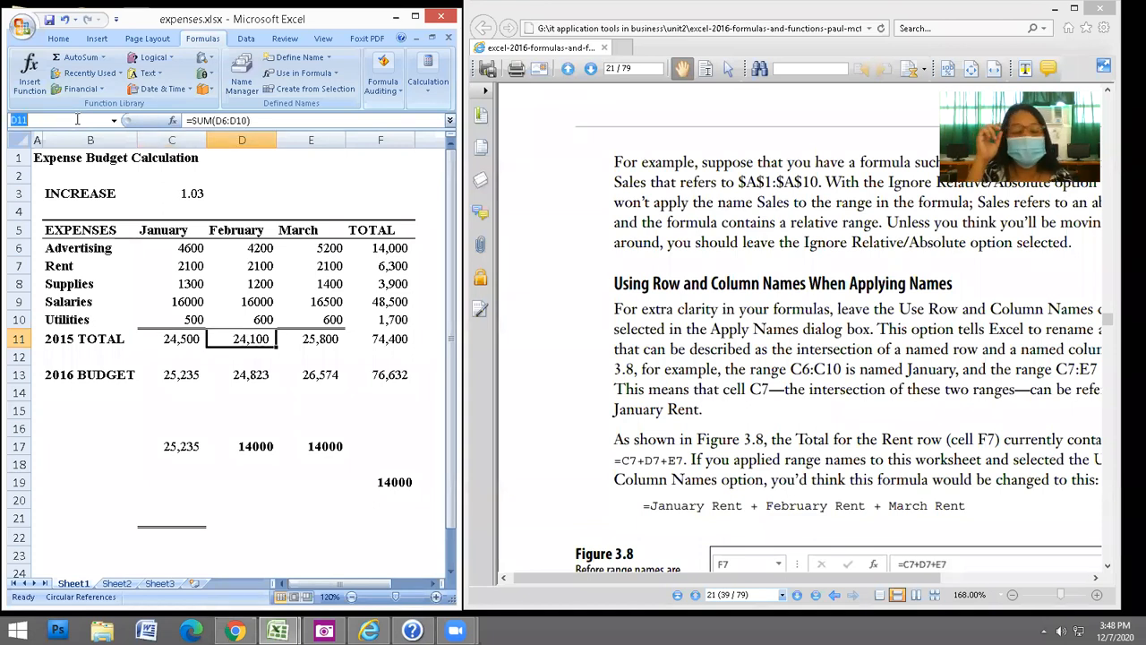
text(total)
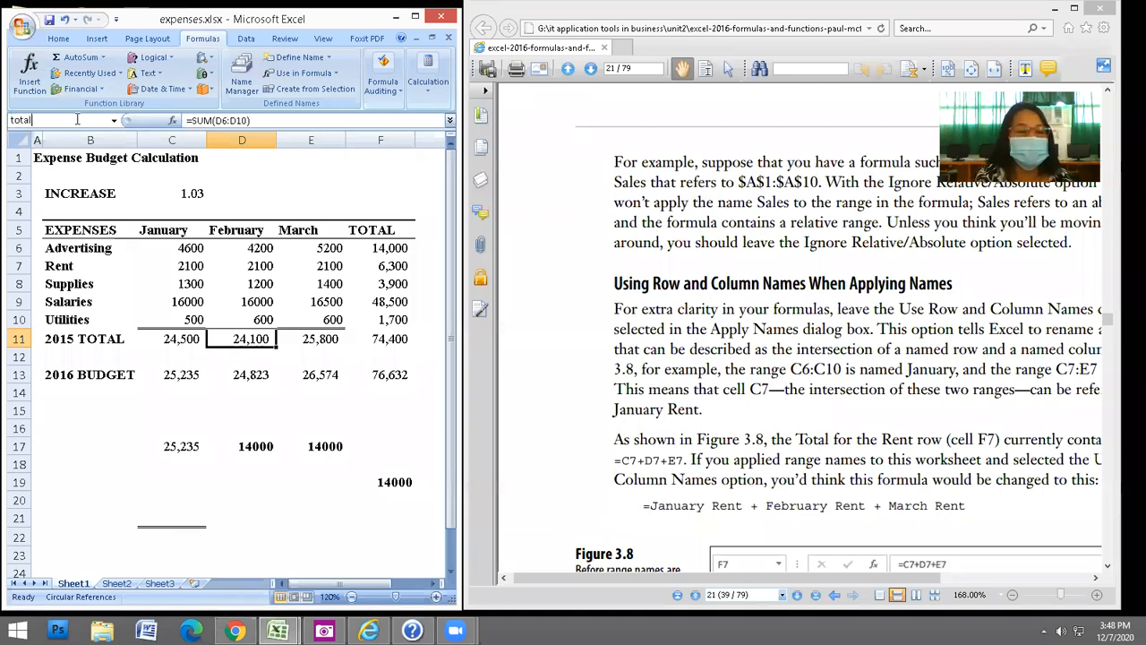
text(Feb)
key(Return)
click(327, 338)
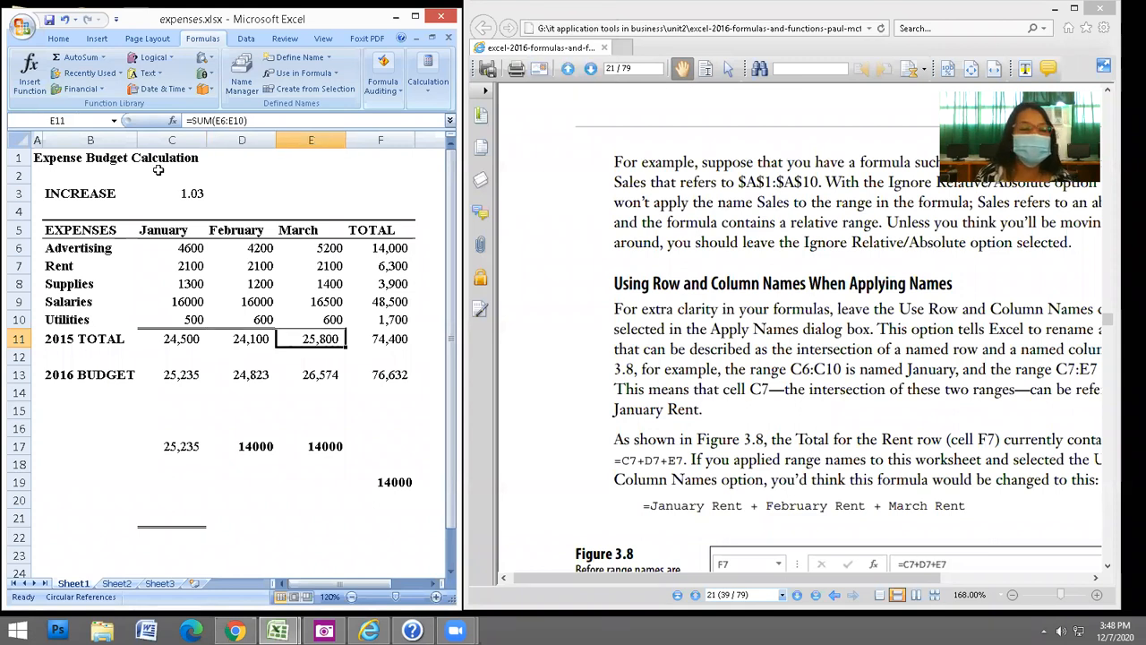
click(83, 122)
text(to)
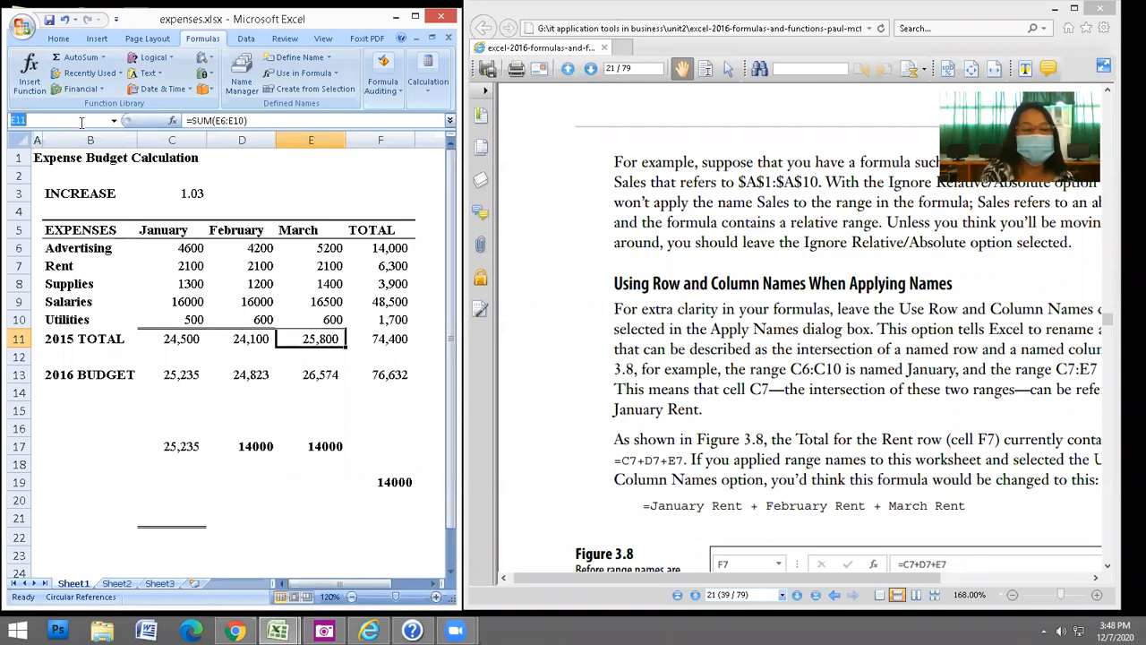
text(tak)
key(BackSpace)
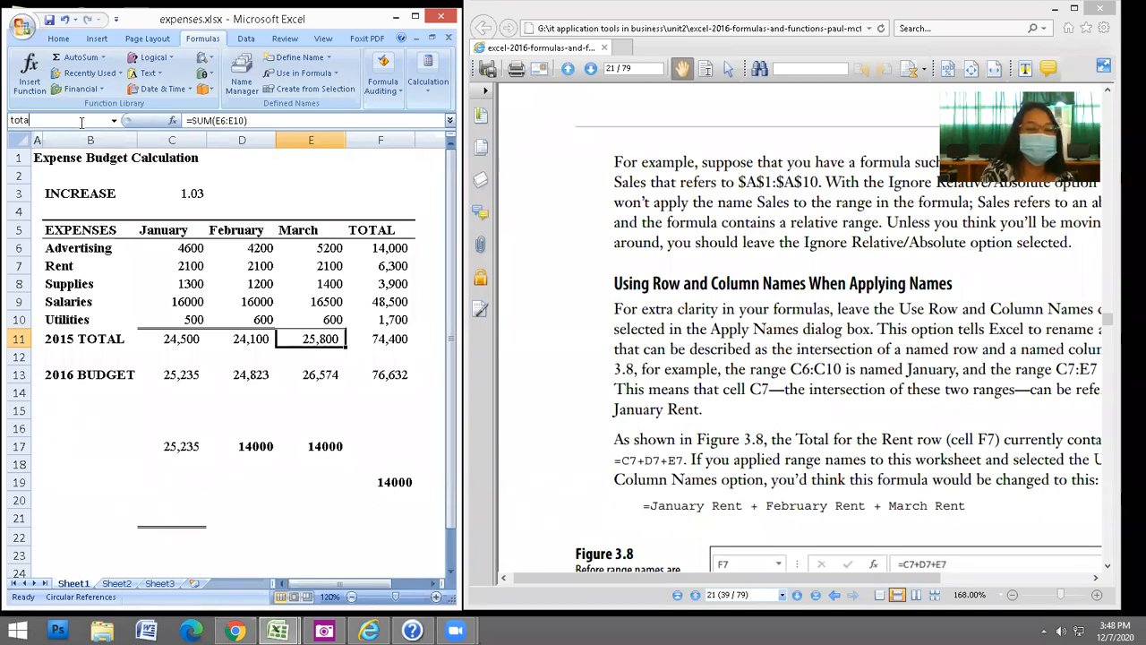
text(lMar)
key(Return)
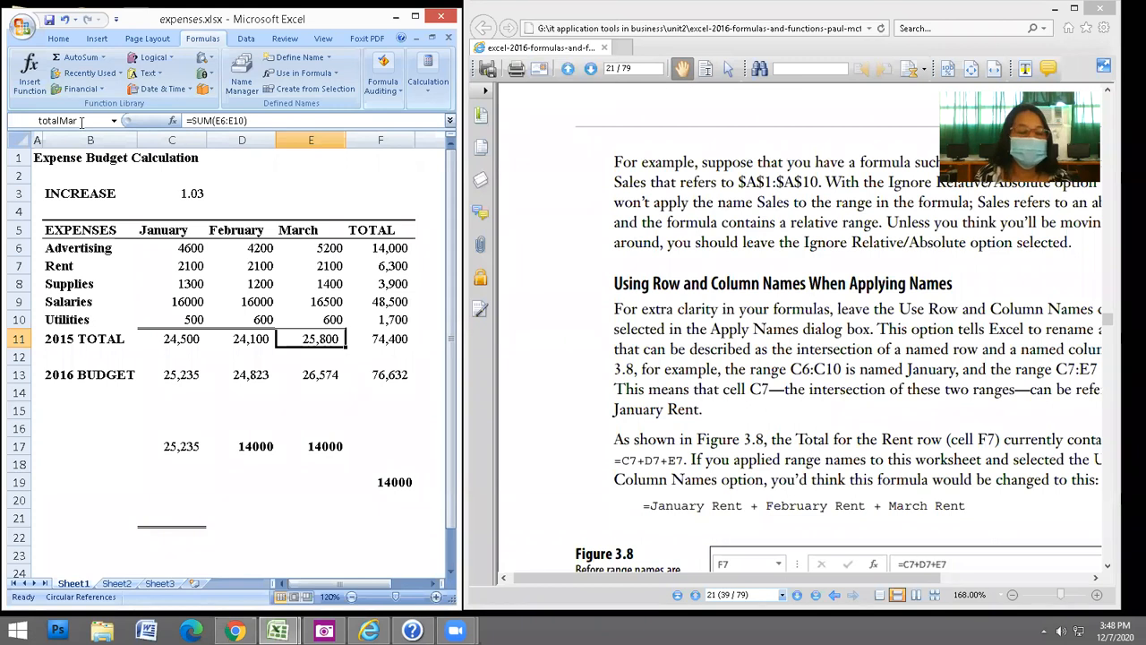
Start a formula in C19 and view the defined names list, then cancel it.
click(162, 482)
text(=)
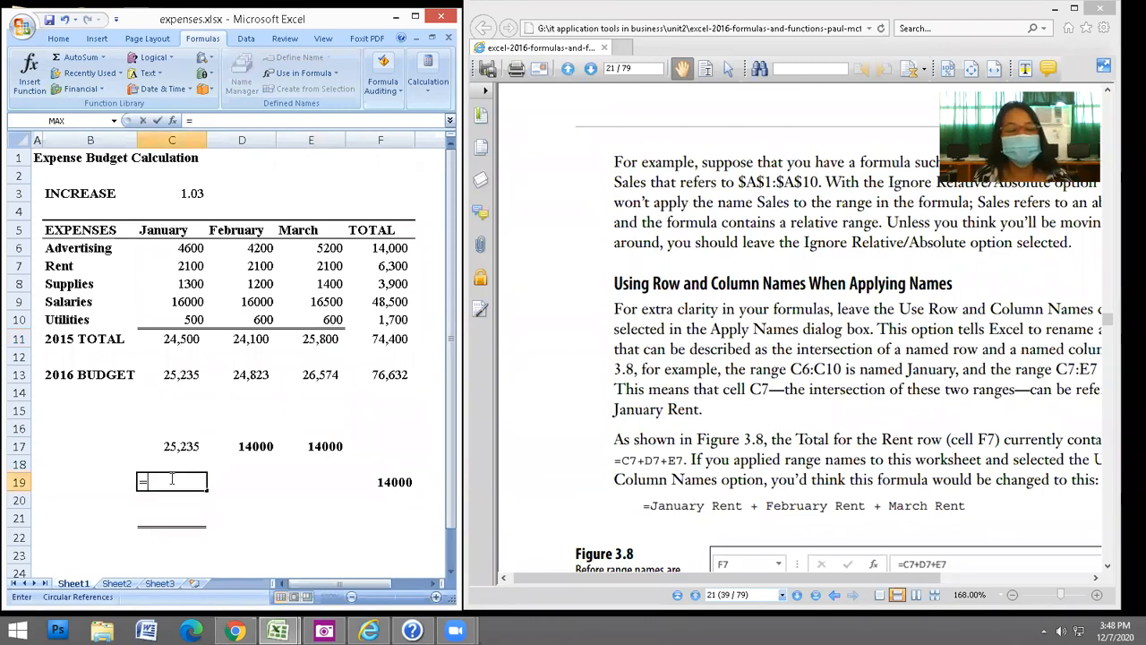
click(280, 74)
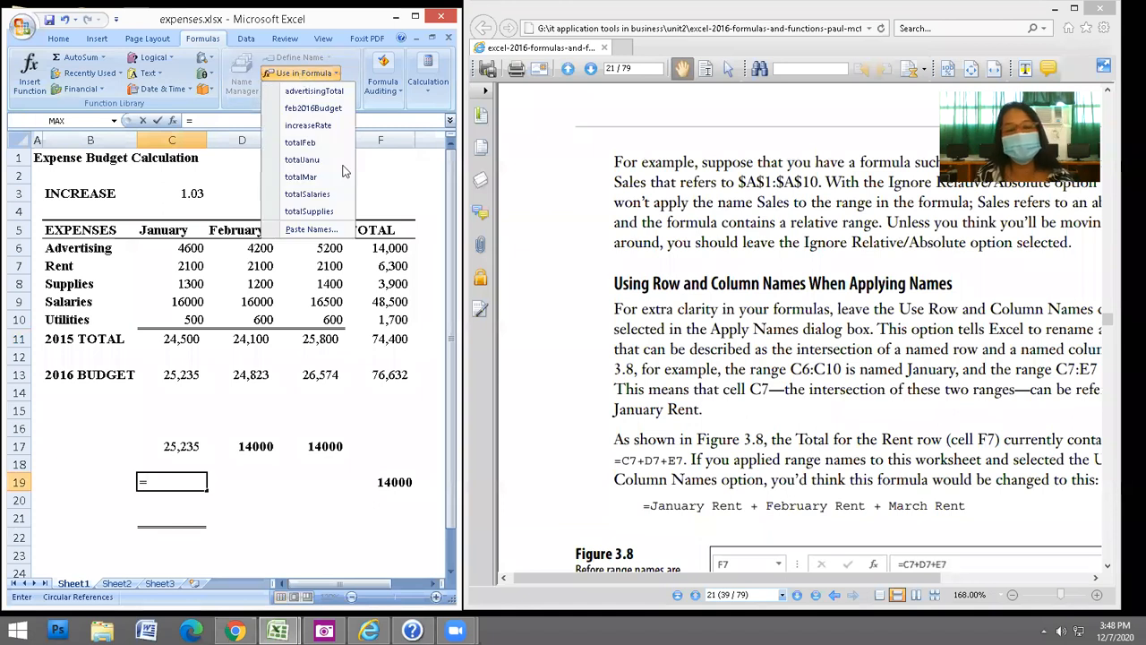
click(282, 491)
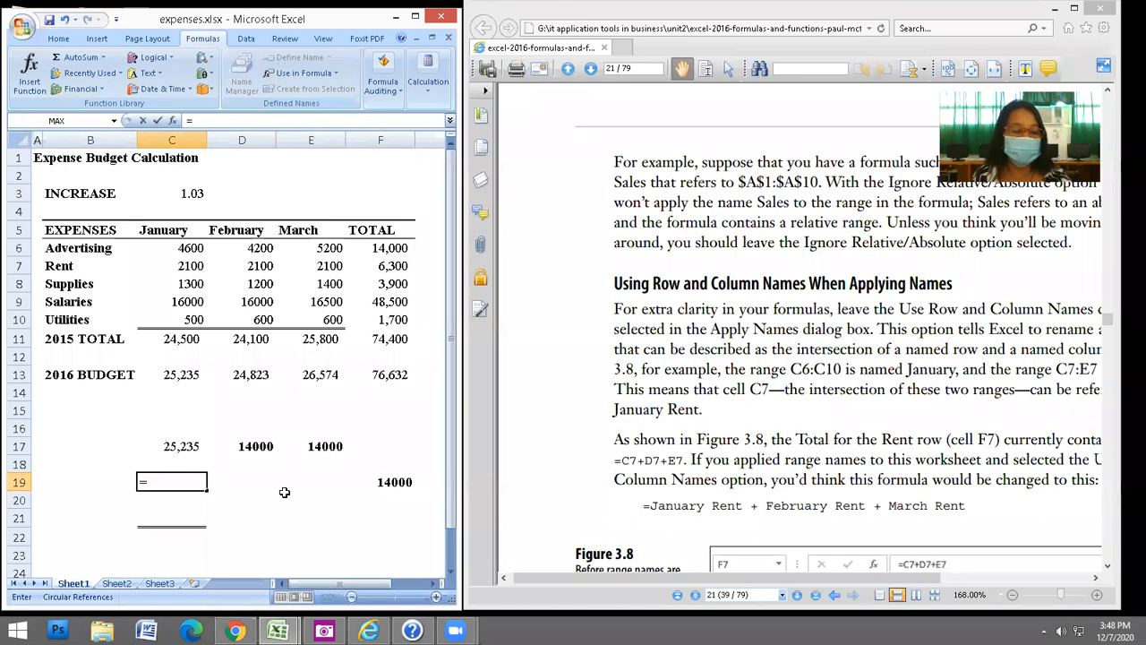
key(Escape)
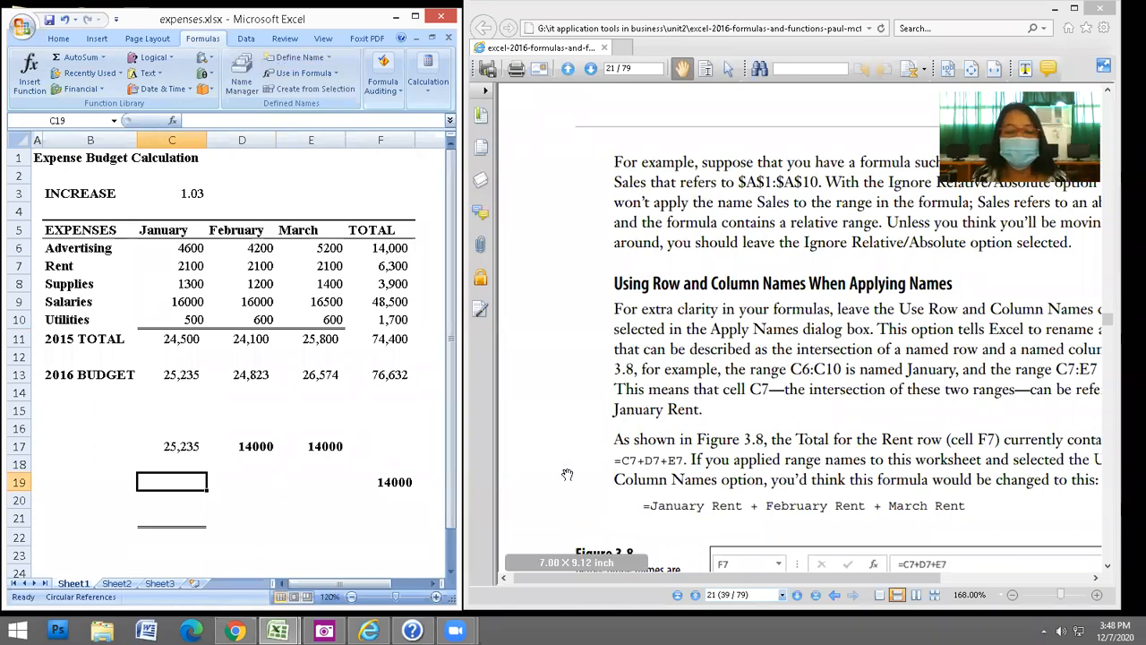
Scroll the PDF to Figure 3.10, highlight the Apply Names option text, and return to Excel.
click(561, 330)
scroll(573, 358, down, 3)
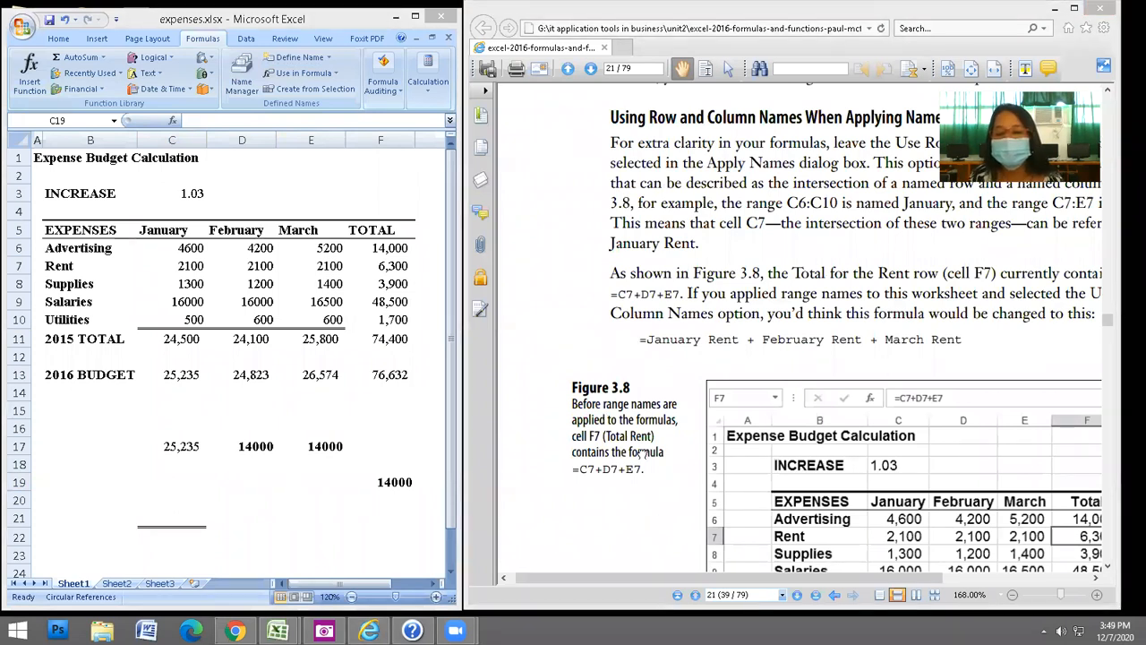
scroll(642, 454, down, 3)
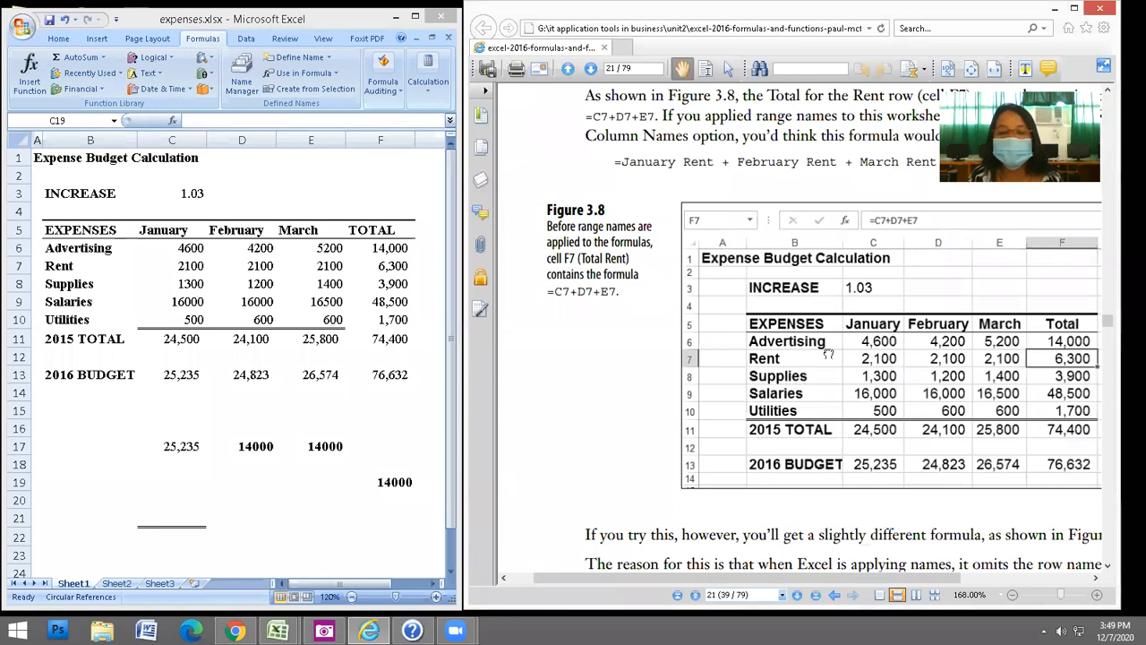
scroll(829, 354, down, 5)
scroll(880, 421, down, 2)
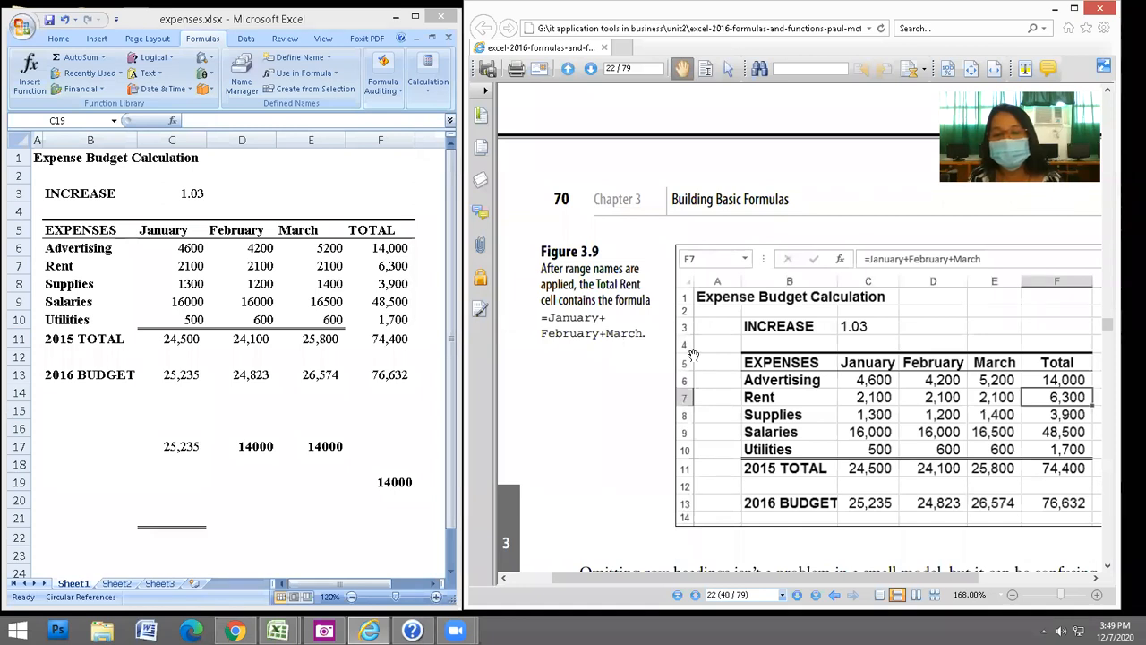
scroll(693, 356, down, 7)
drag(772, 460, 780, 414)
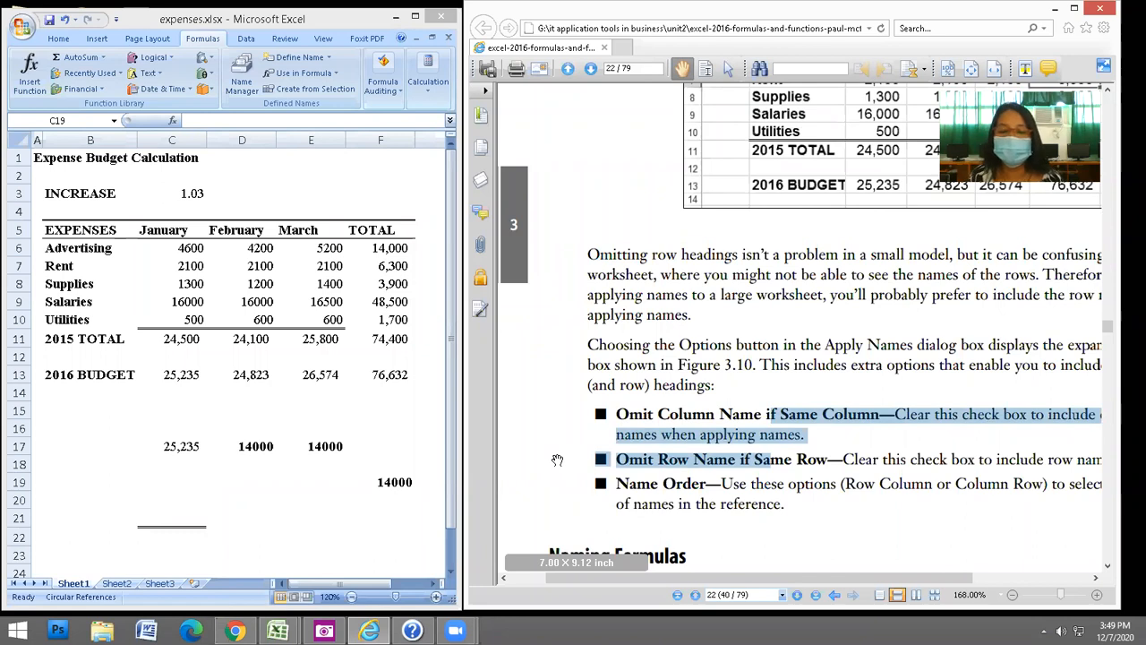
scroll(678, 484, down, 3)
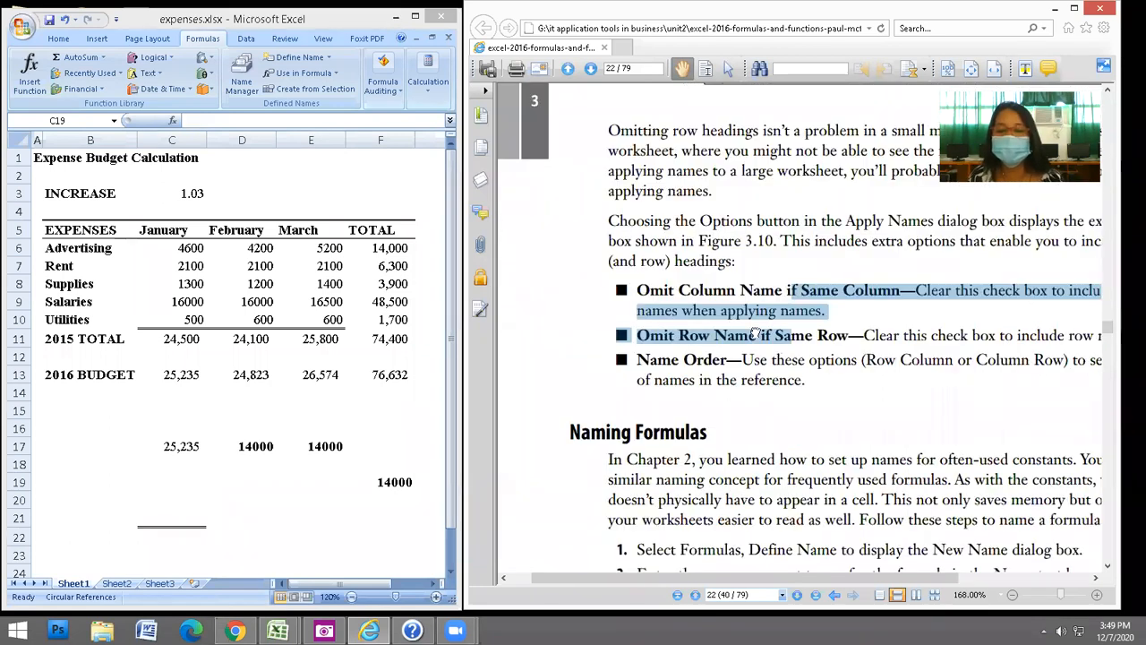
scroll(749, 385, down, 3)
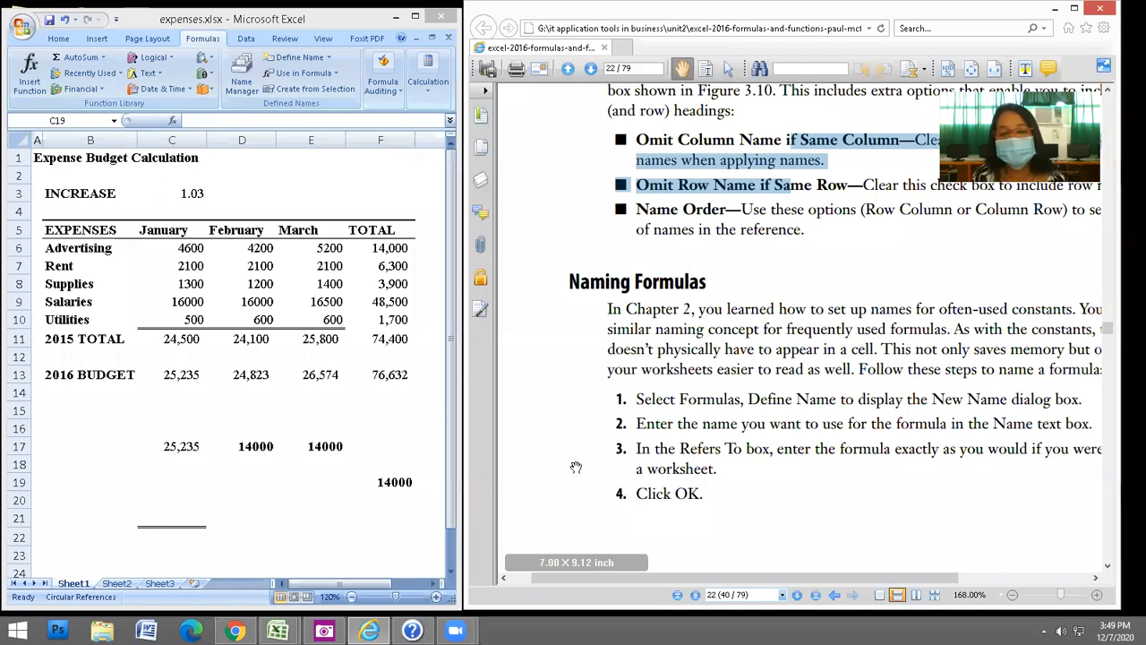
scroll(602, 430, down, 4)
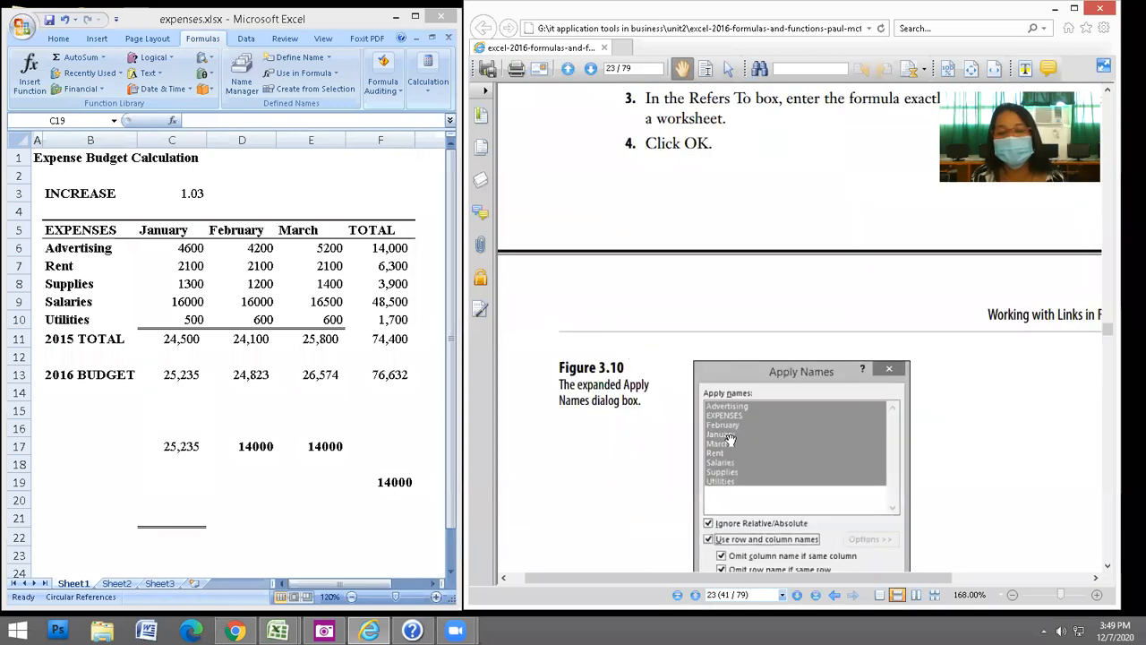
key(alt+Tab)
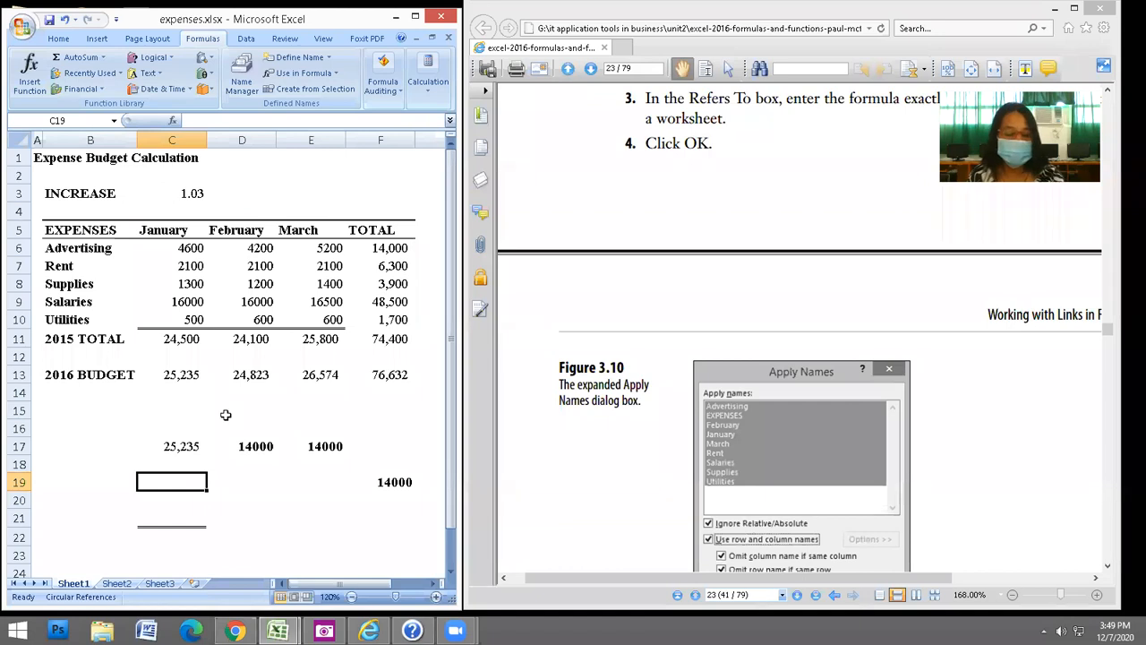
Check the F3 list of defined names without inserting any.
key(F3)
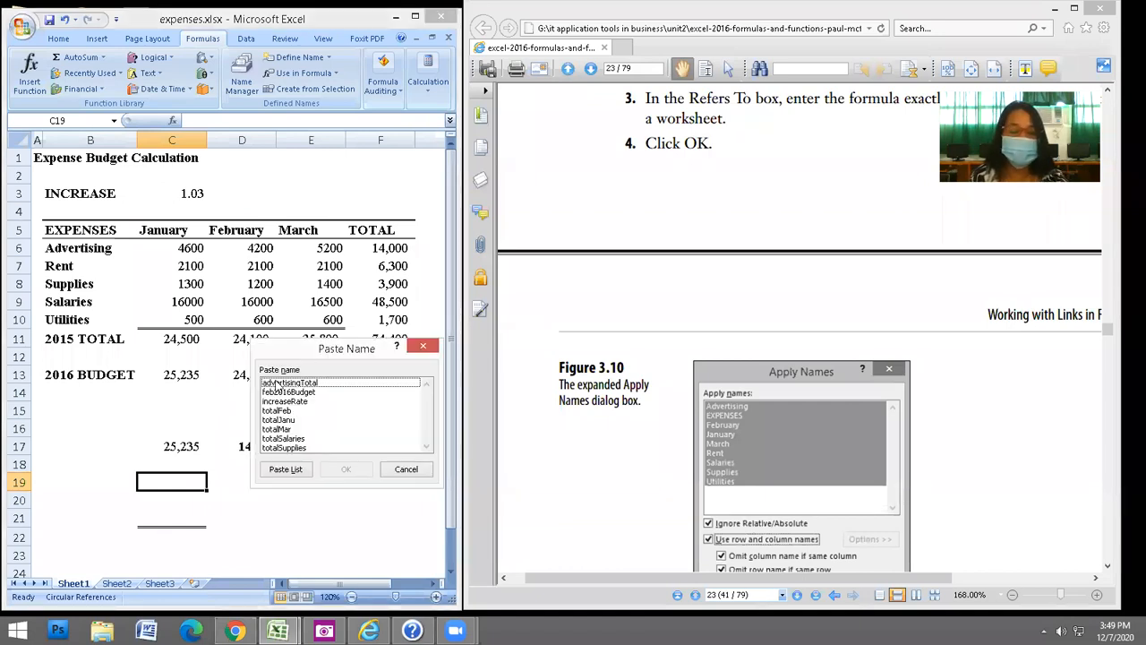
key(Escape)
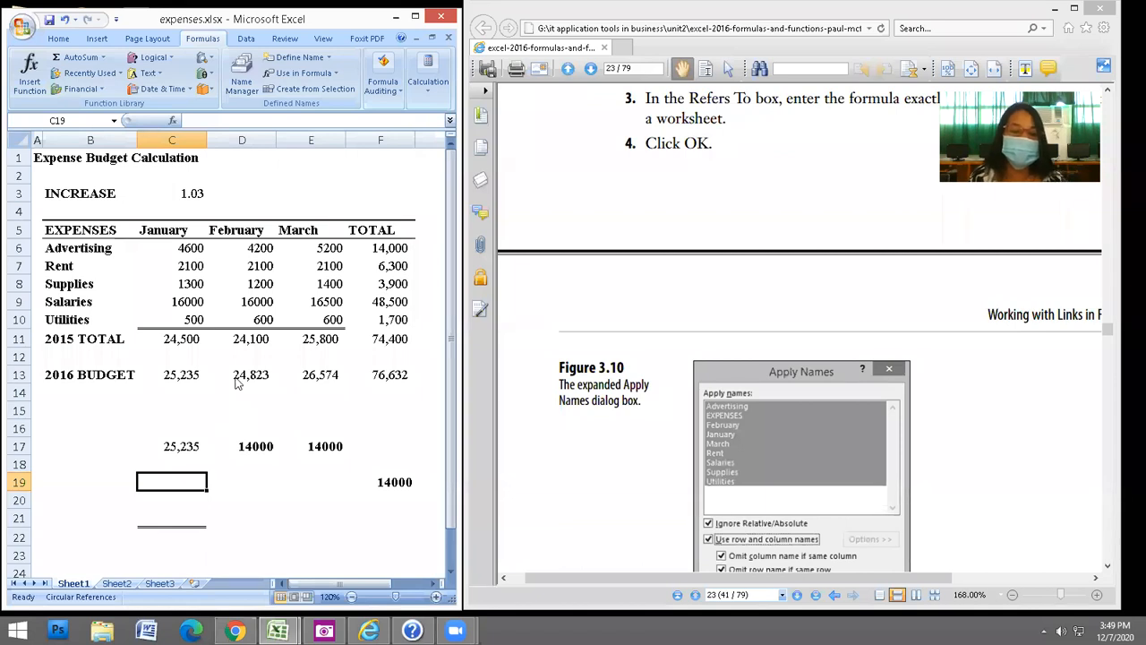
key(F3)
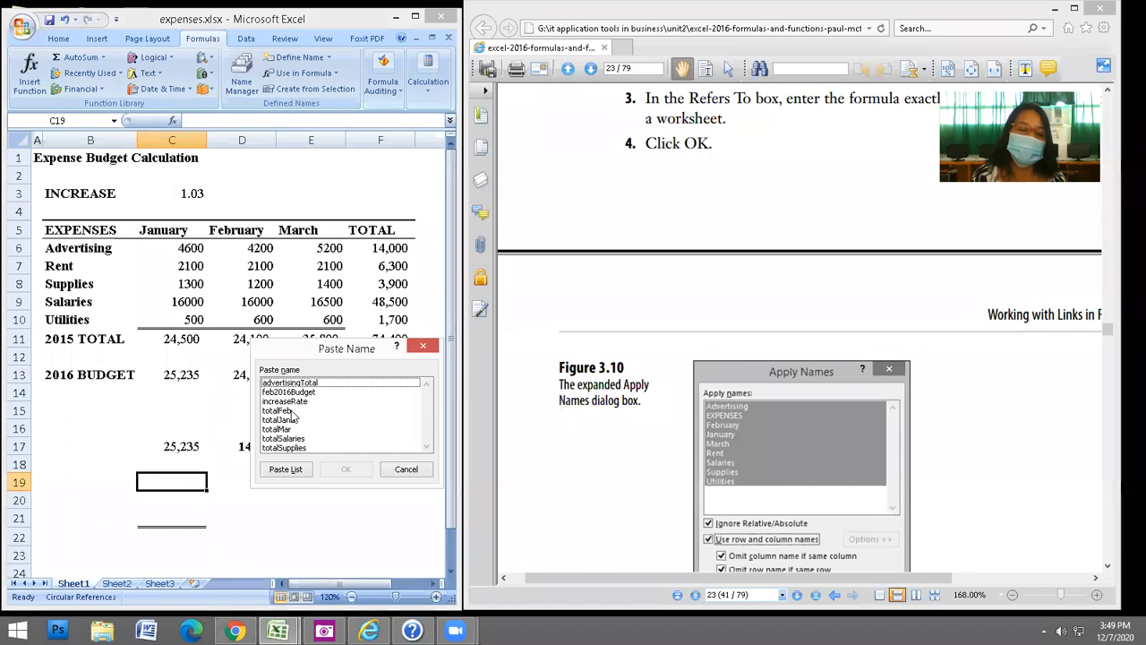
key(Escape)
Enter =totalFeb via Paste Name and move it from C15 to D15, showing 24100.
click(193, 413)
text(=)
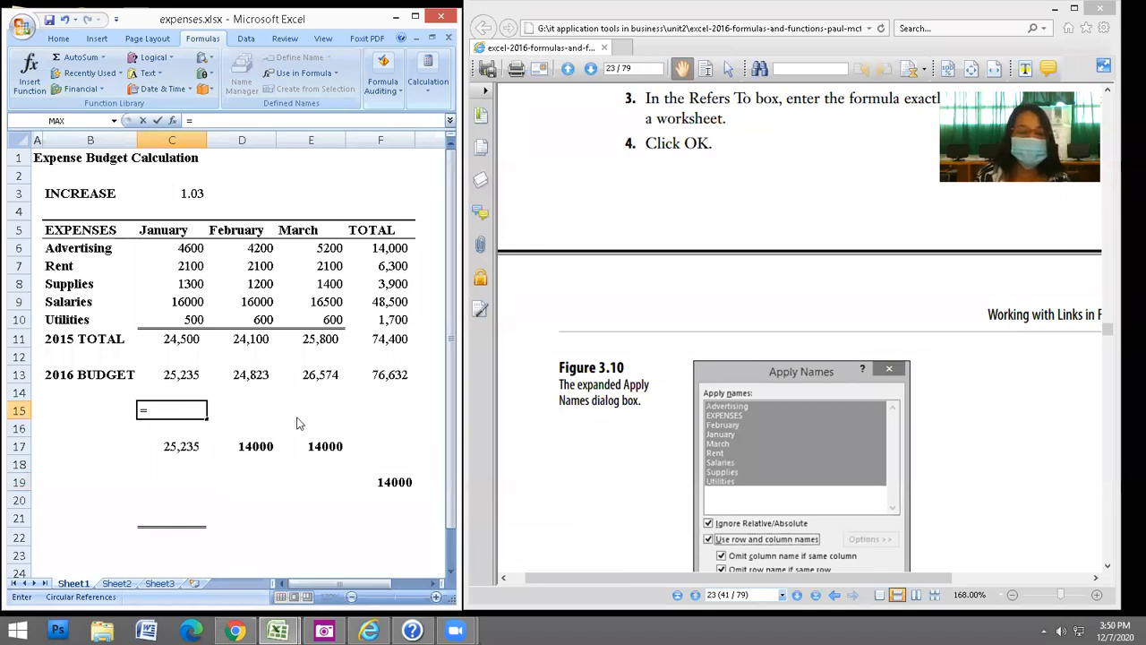
key(F3)
click(338, 471)
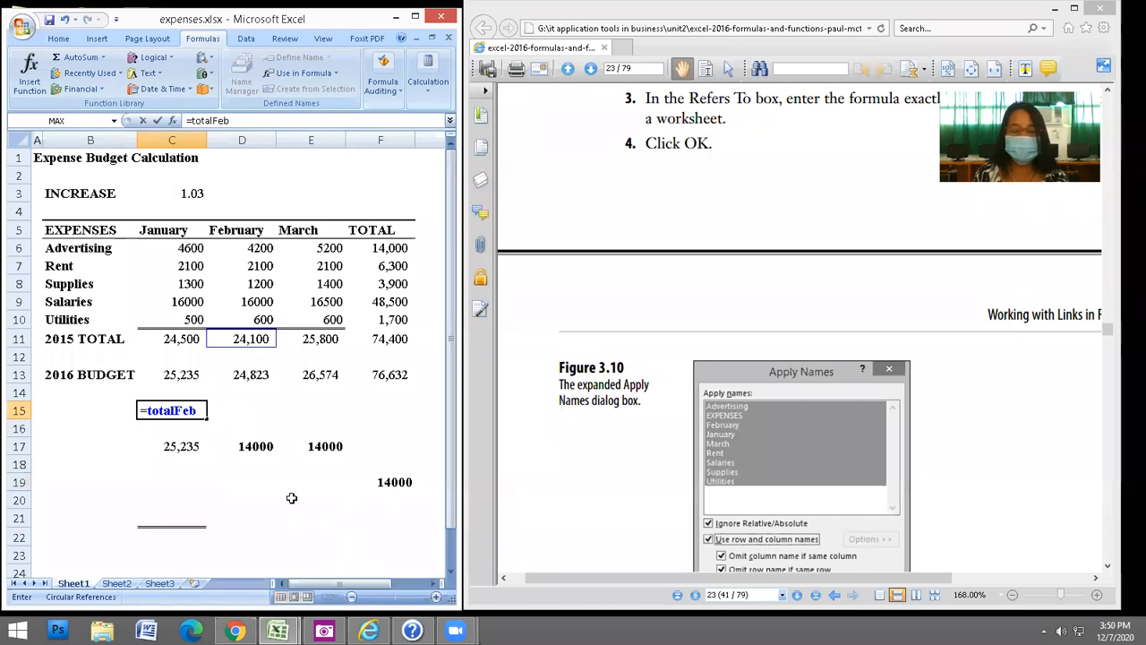
key(Return)
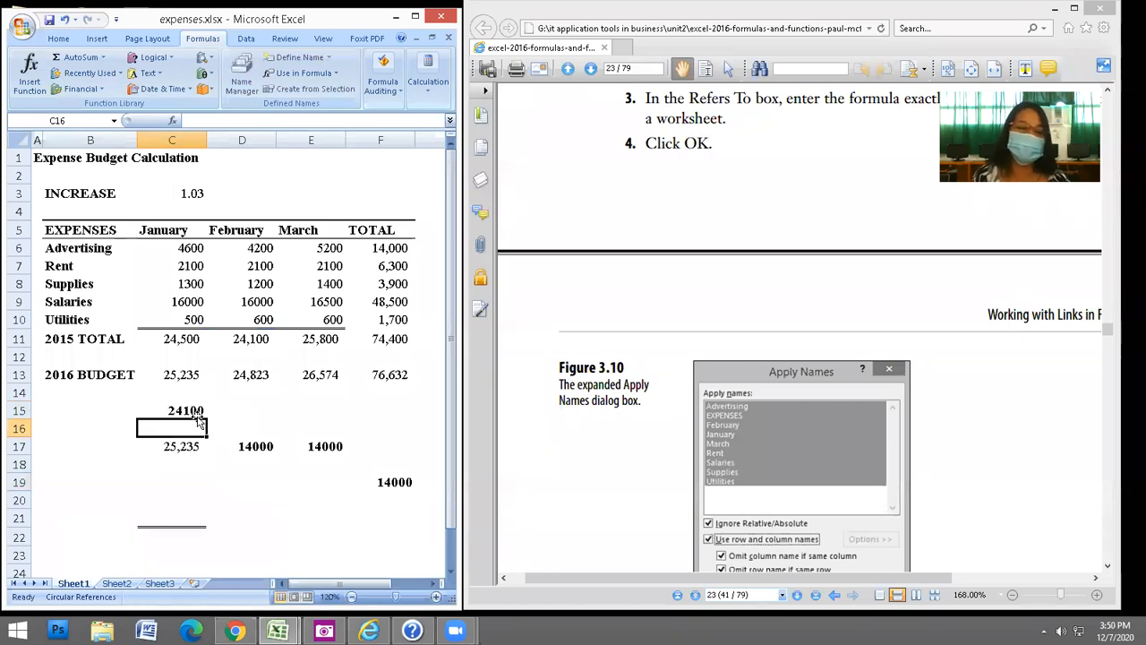
click(258, 408)
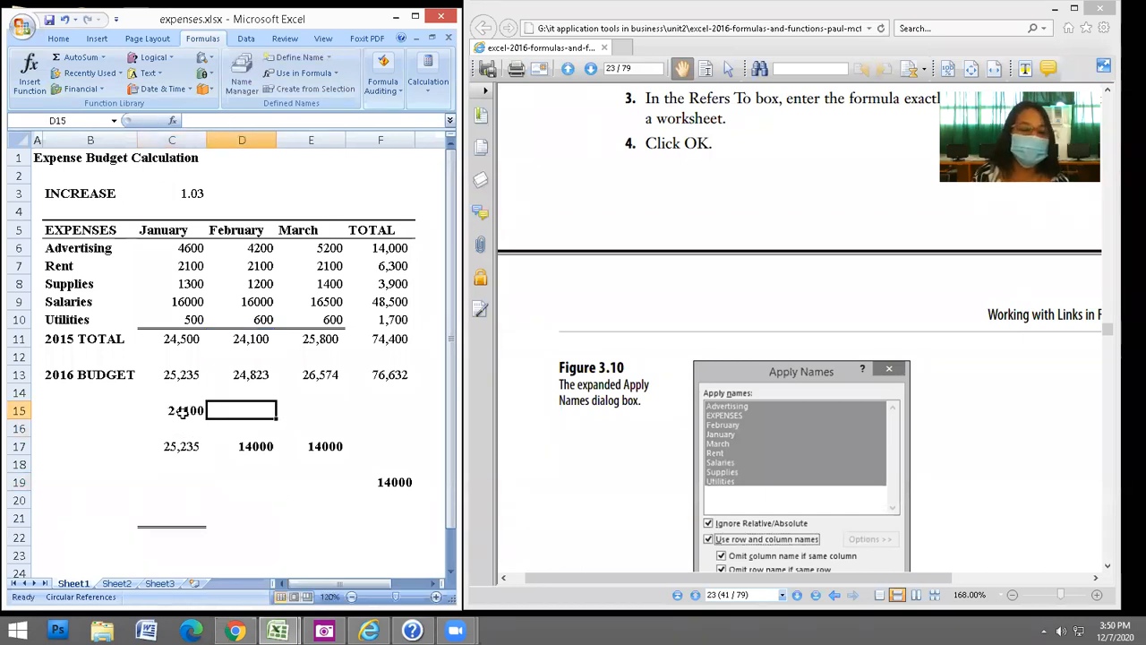
click(204, 410)
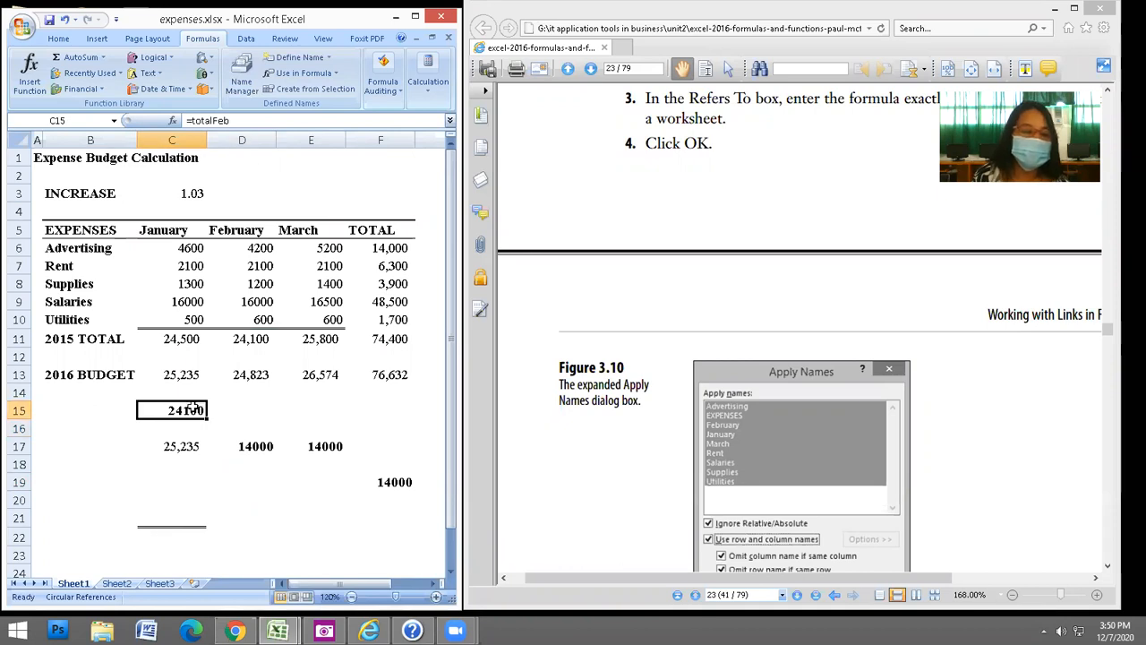
drag(208, 410, 233, 426)
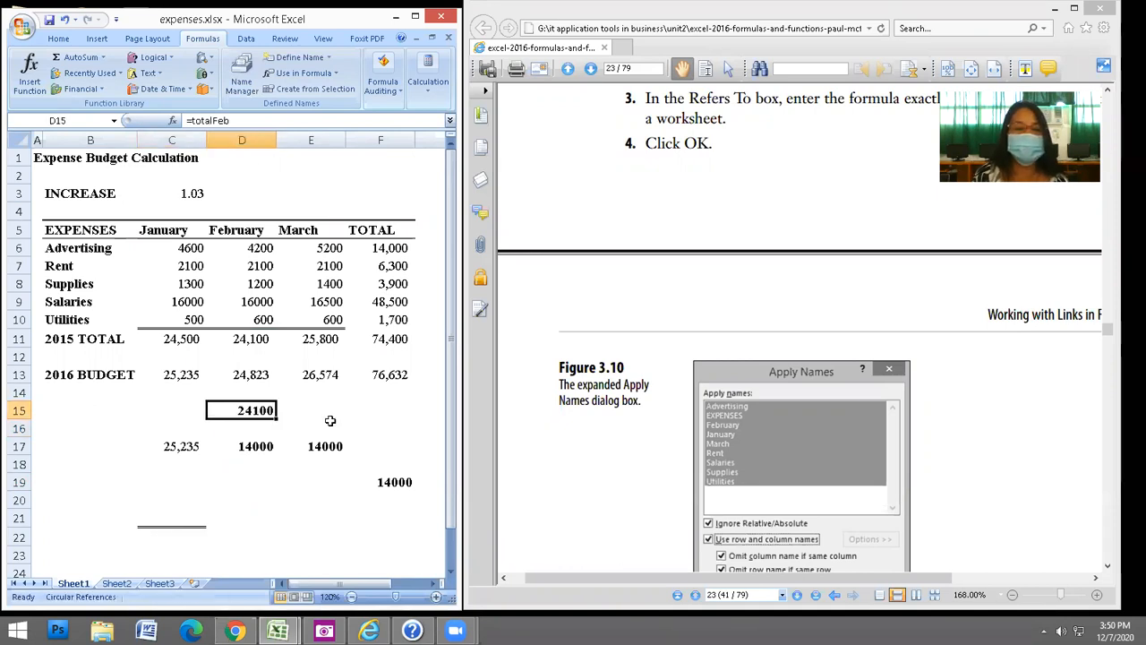
Enter =totalMar in E15 via Paste Name, showing 25800.
click(325, 414)
text(=)
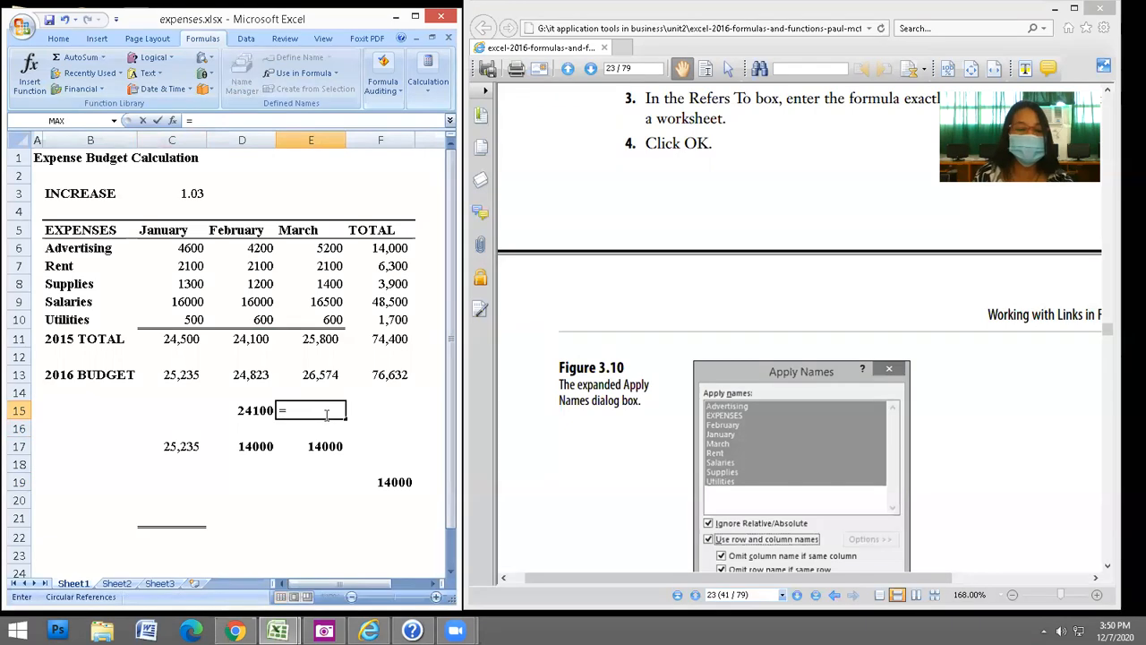
key(F3)
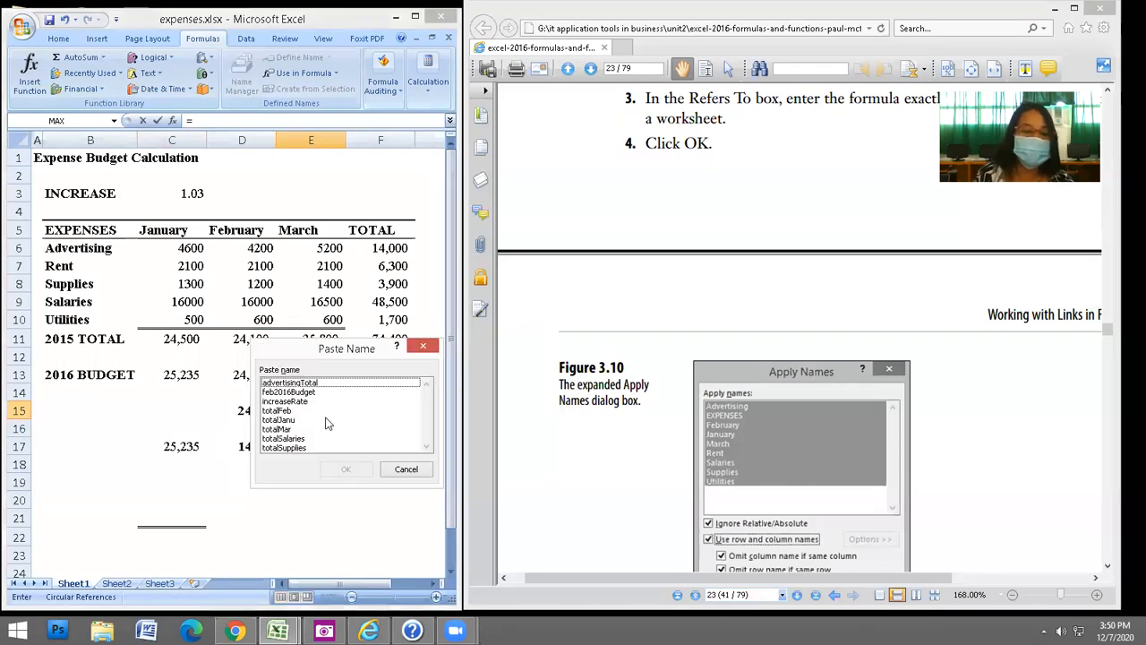
click(289, 429)
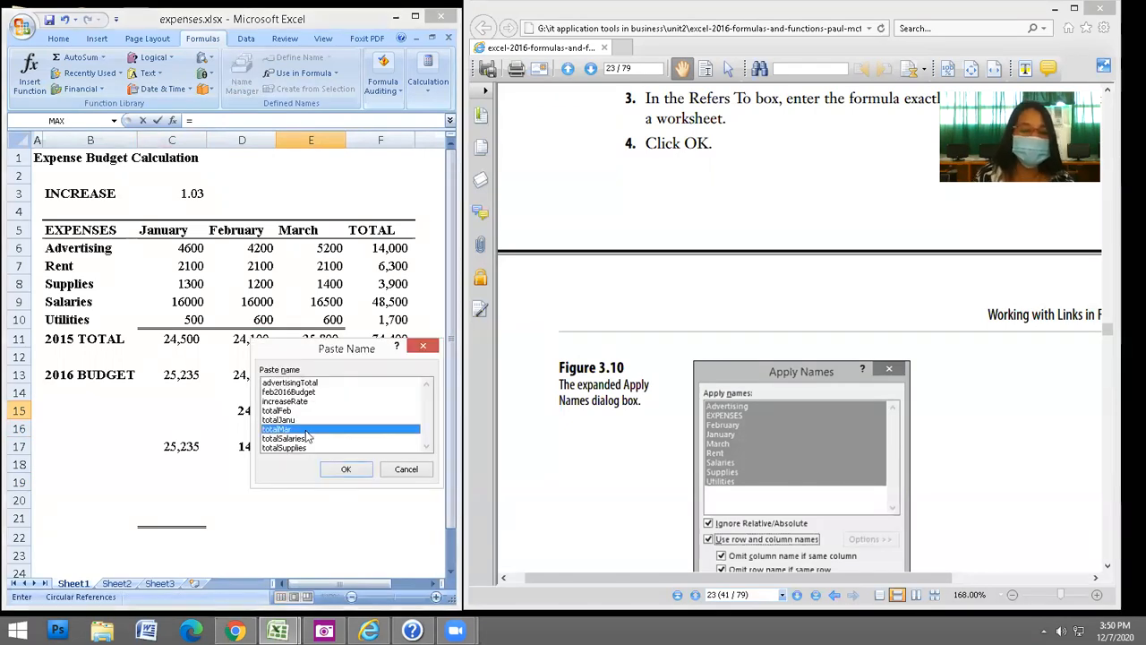
key(Return)
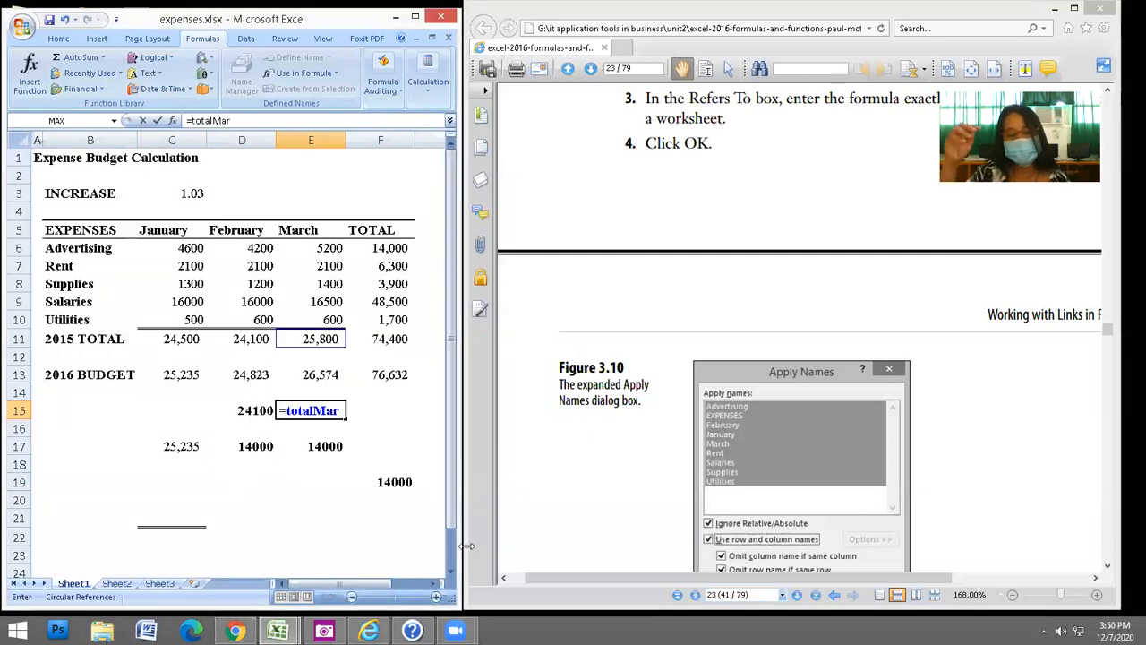
key(Return)
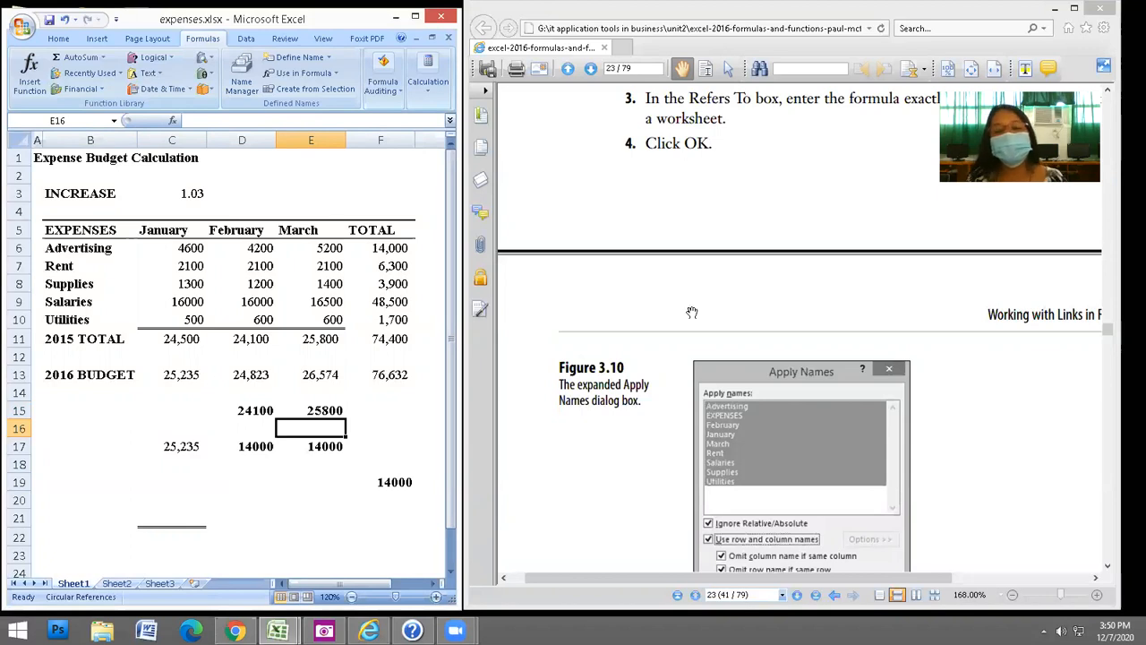
click(649, 392)
scroll(649, 392, down, 3)
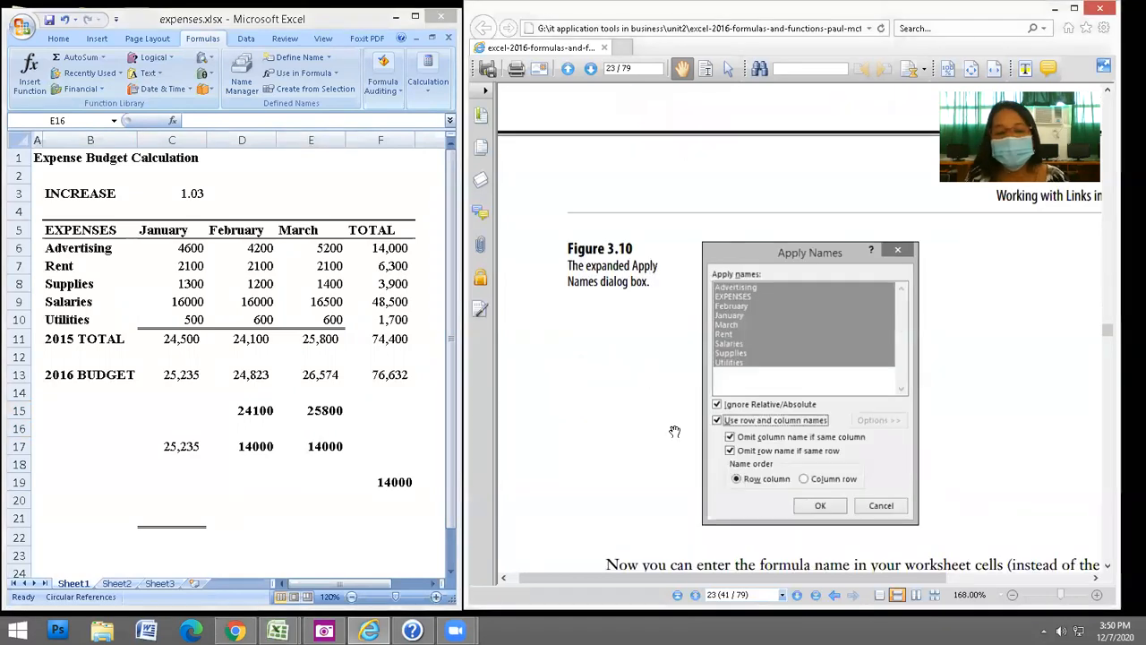
Scroll the PDF to 'Working with Links in Formulas' and highlight its opening sentence.
scroll(679, 398, down, 3)
scroll(681, 397, down, 3)
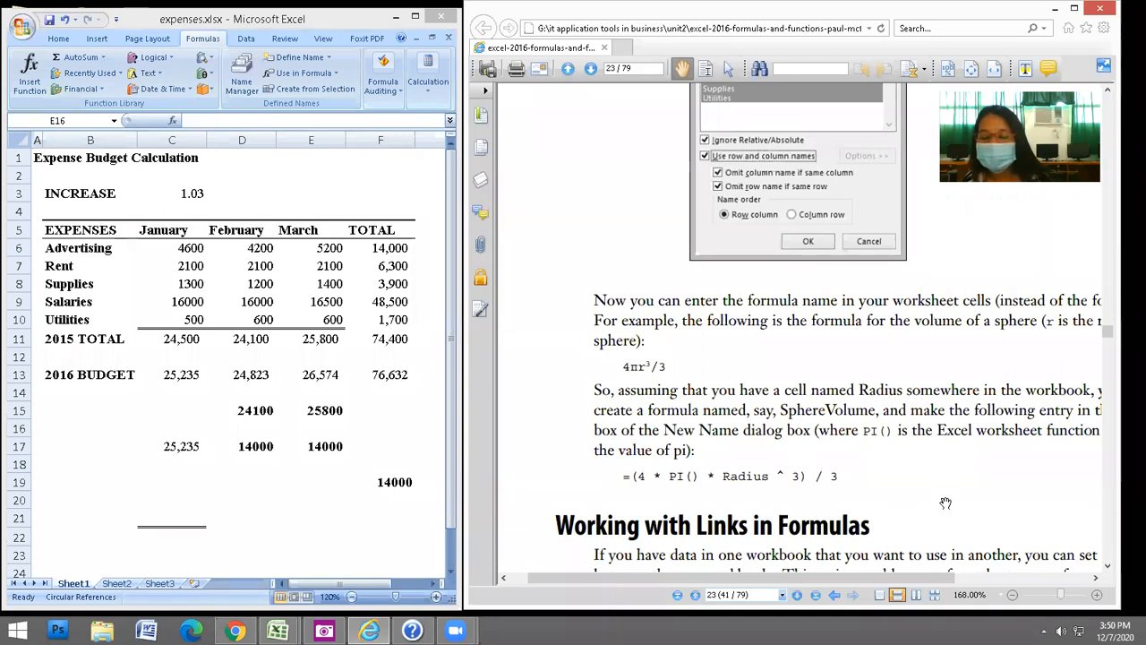
scroll(949, 394, down, 2)
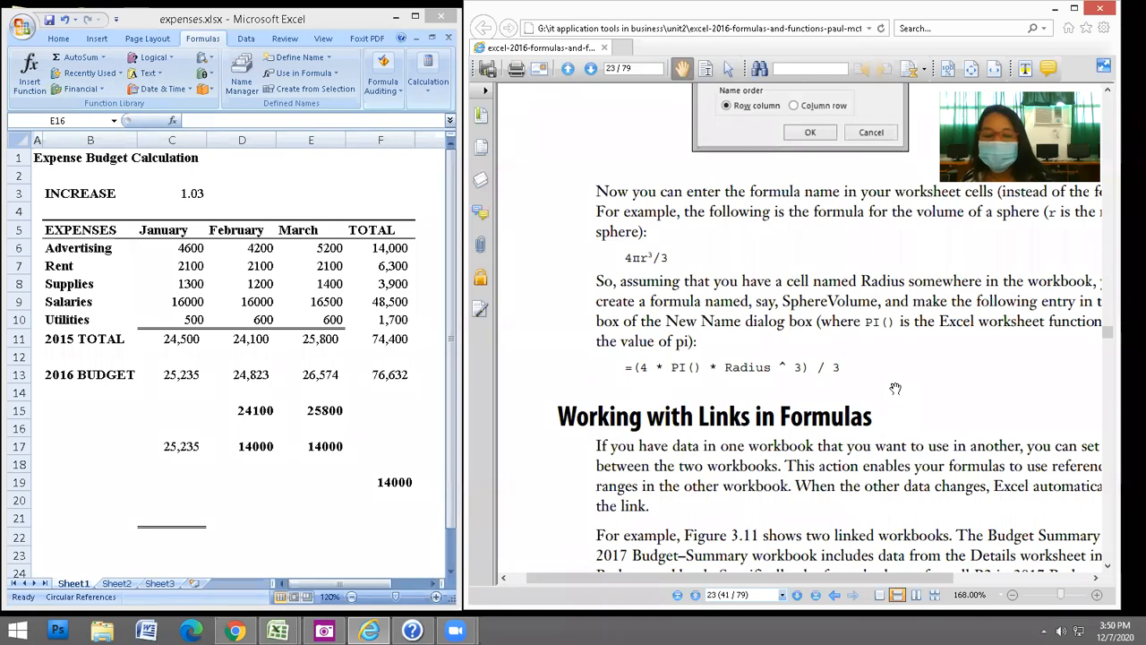
drag(806, 469, 805, 383)
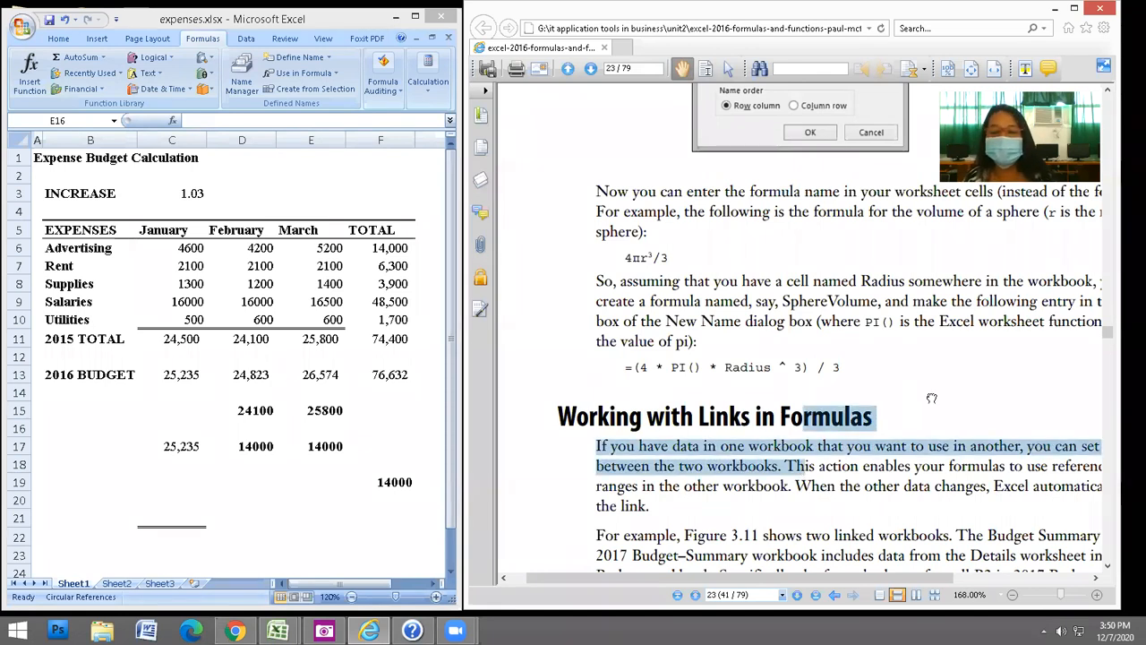